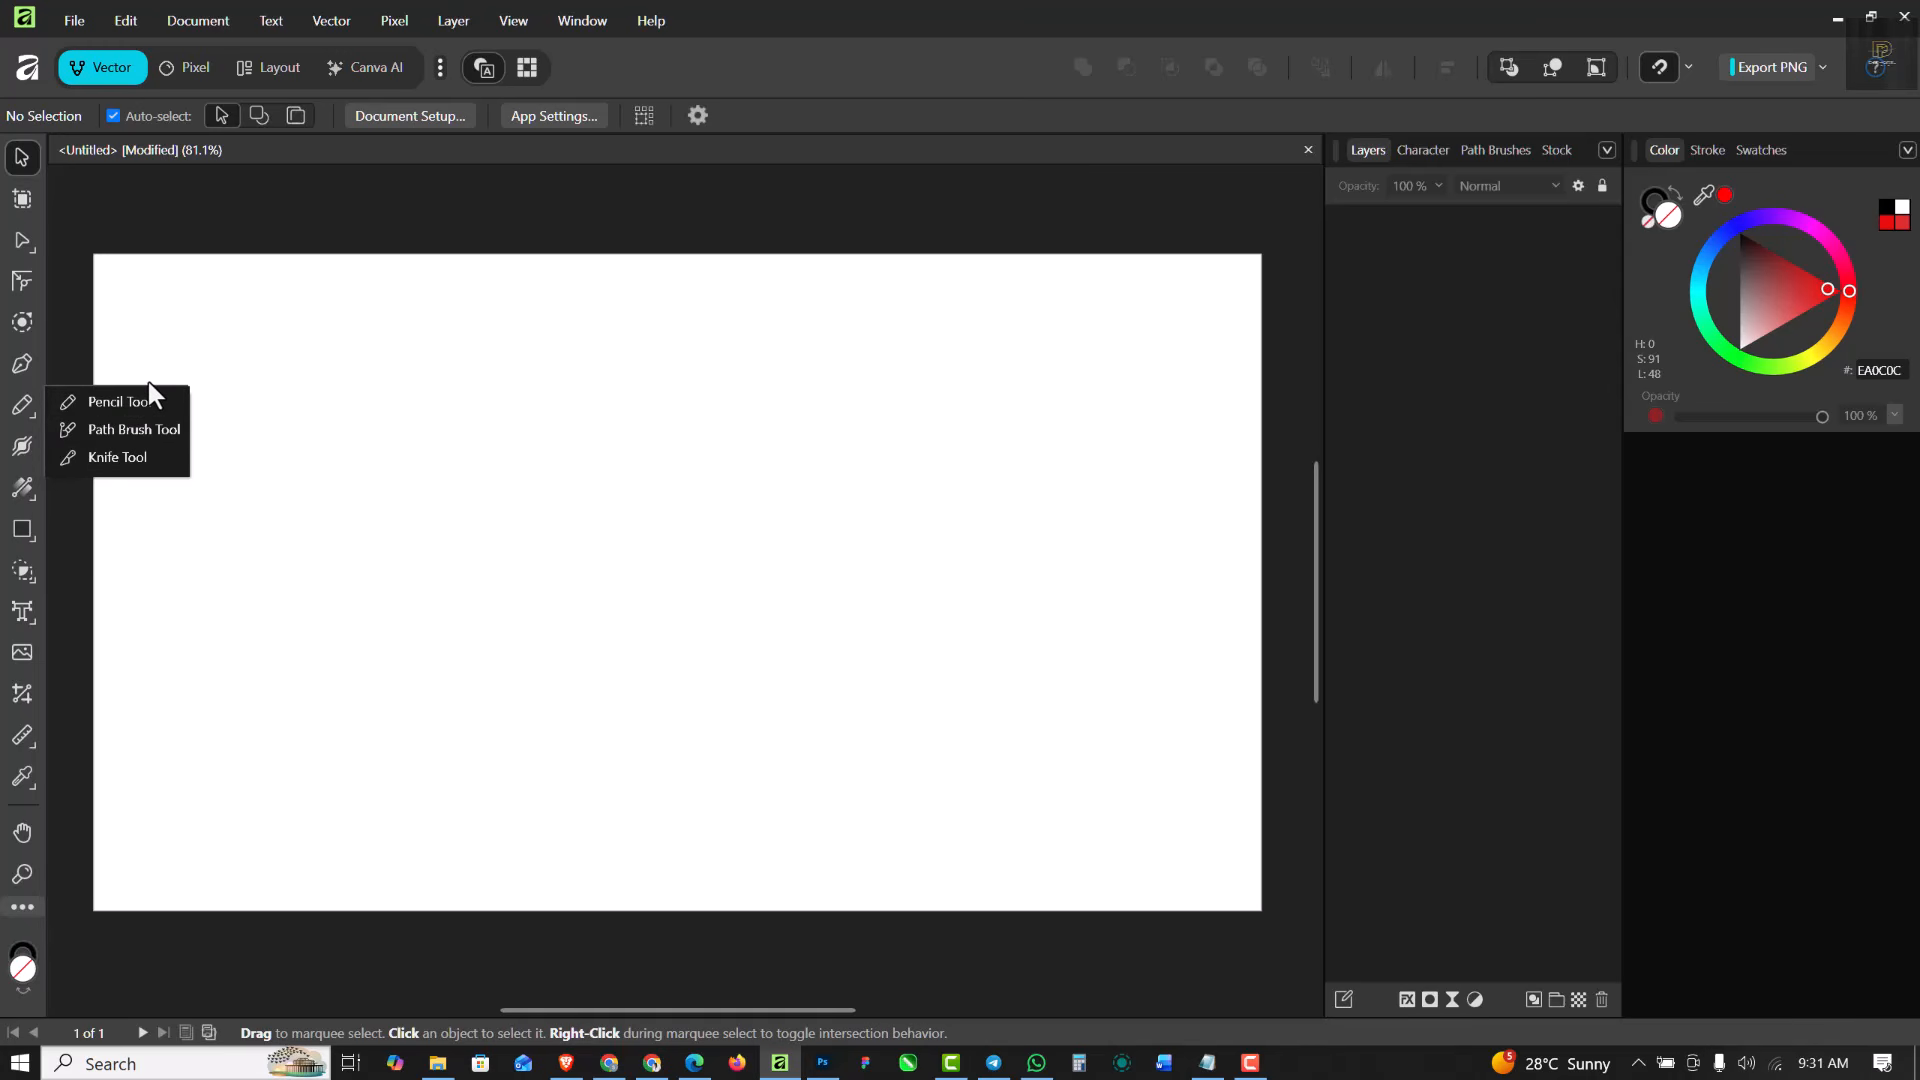
- Activate the Pencil Tool, draw a black wavy test curve across the page and undo it
click(152, 400)
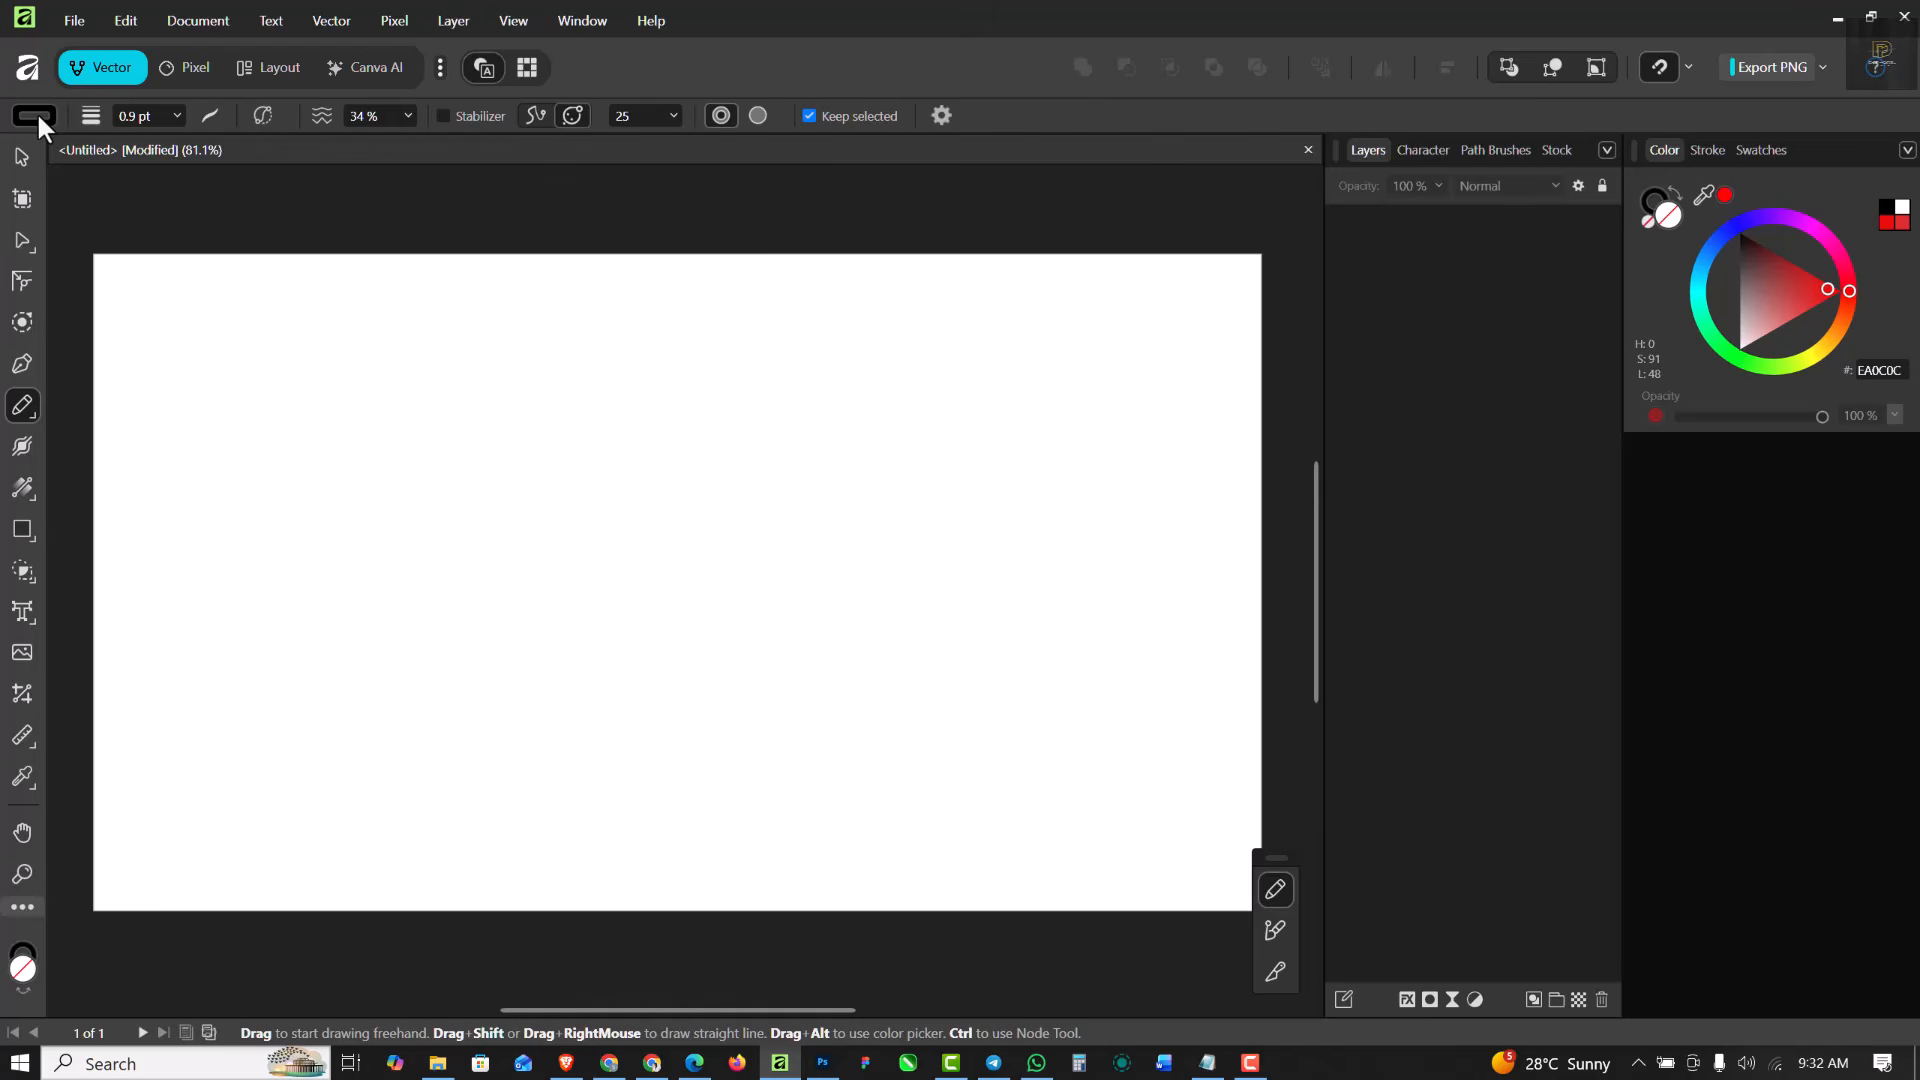
click(1656, 202)
mouse_move(240, 563)
mouse_down()
mouse_move(484, 509)
mouse_move(745, 594)
mouse_move(969, 474)
mouse_up()
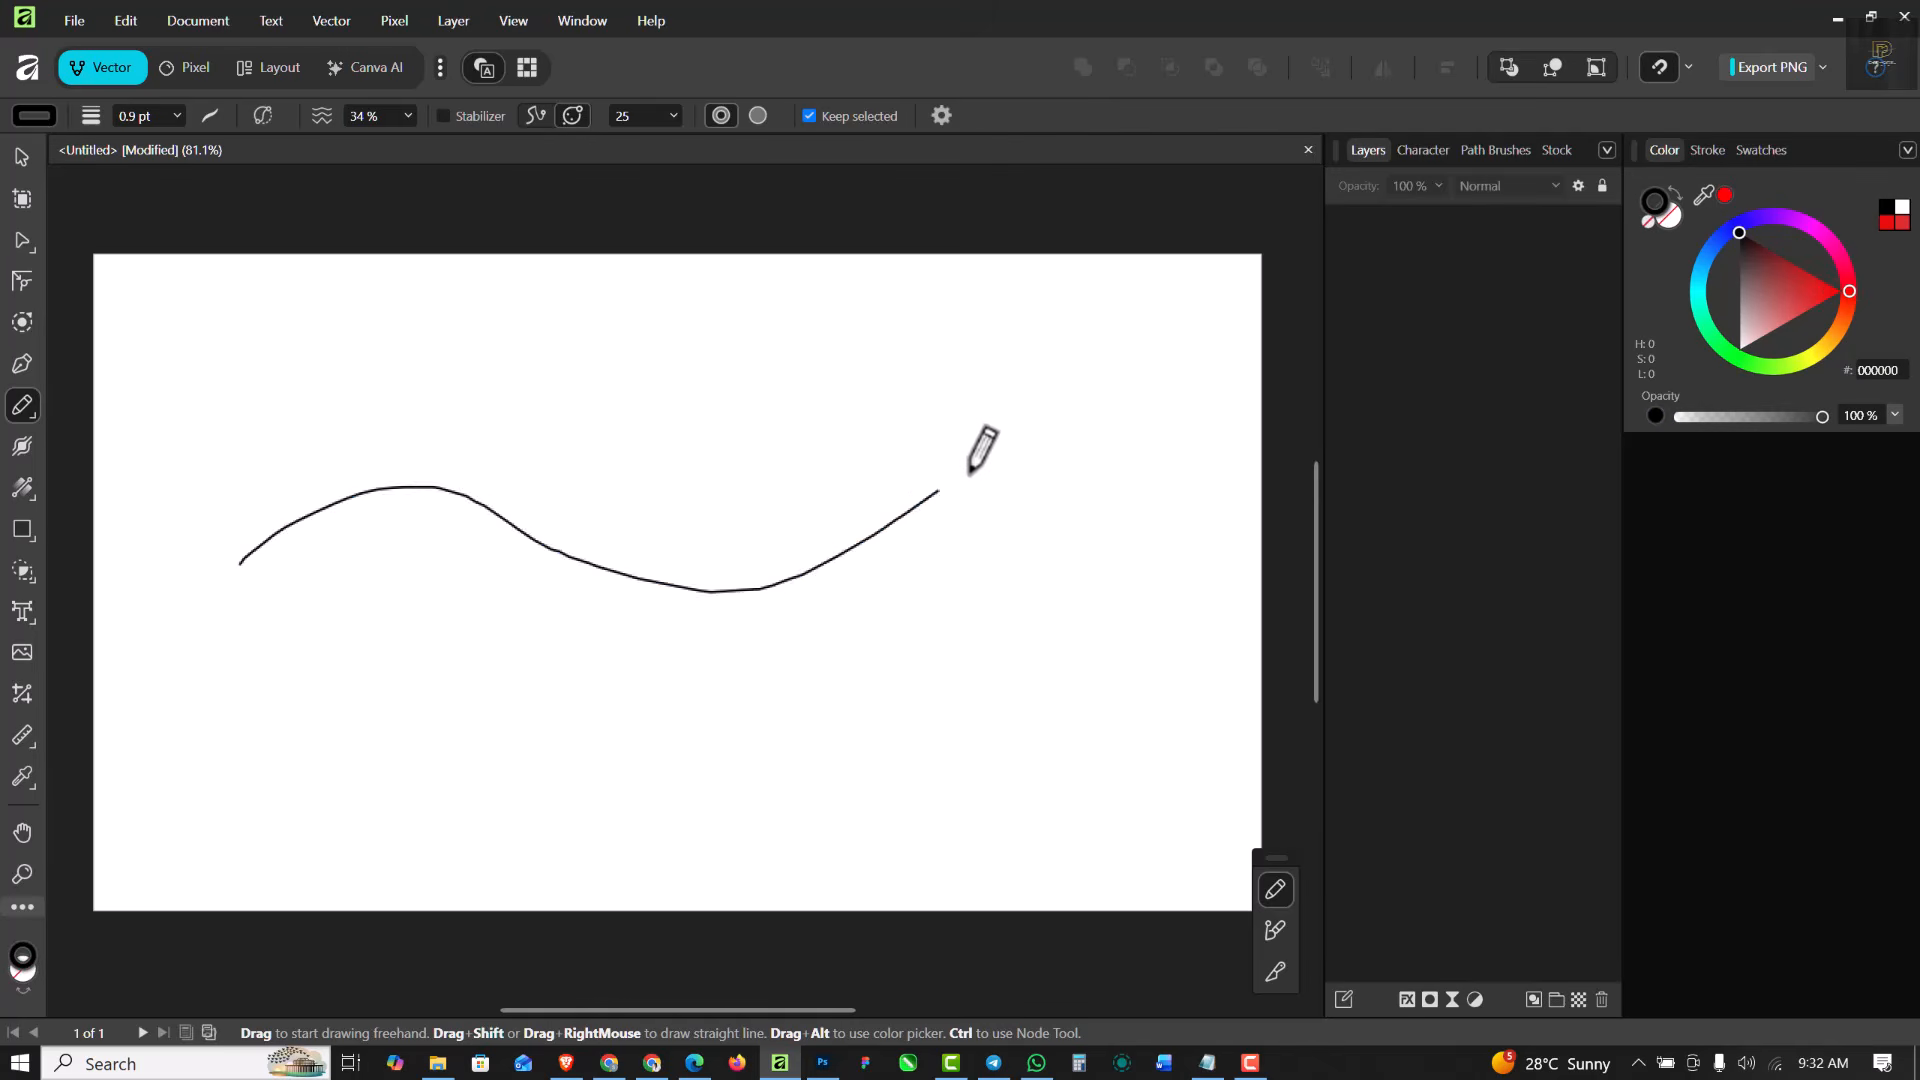
key(ctrl+z)
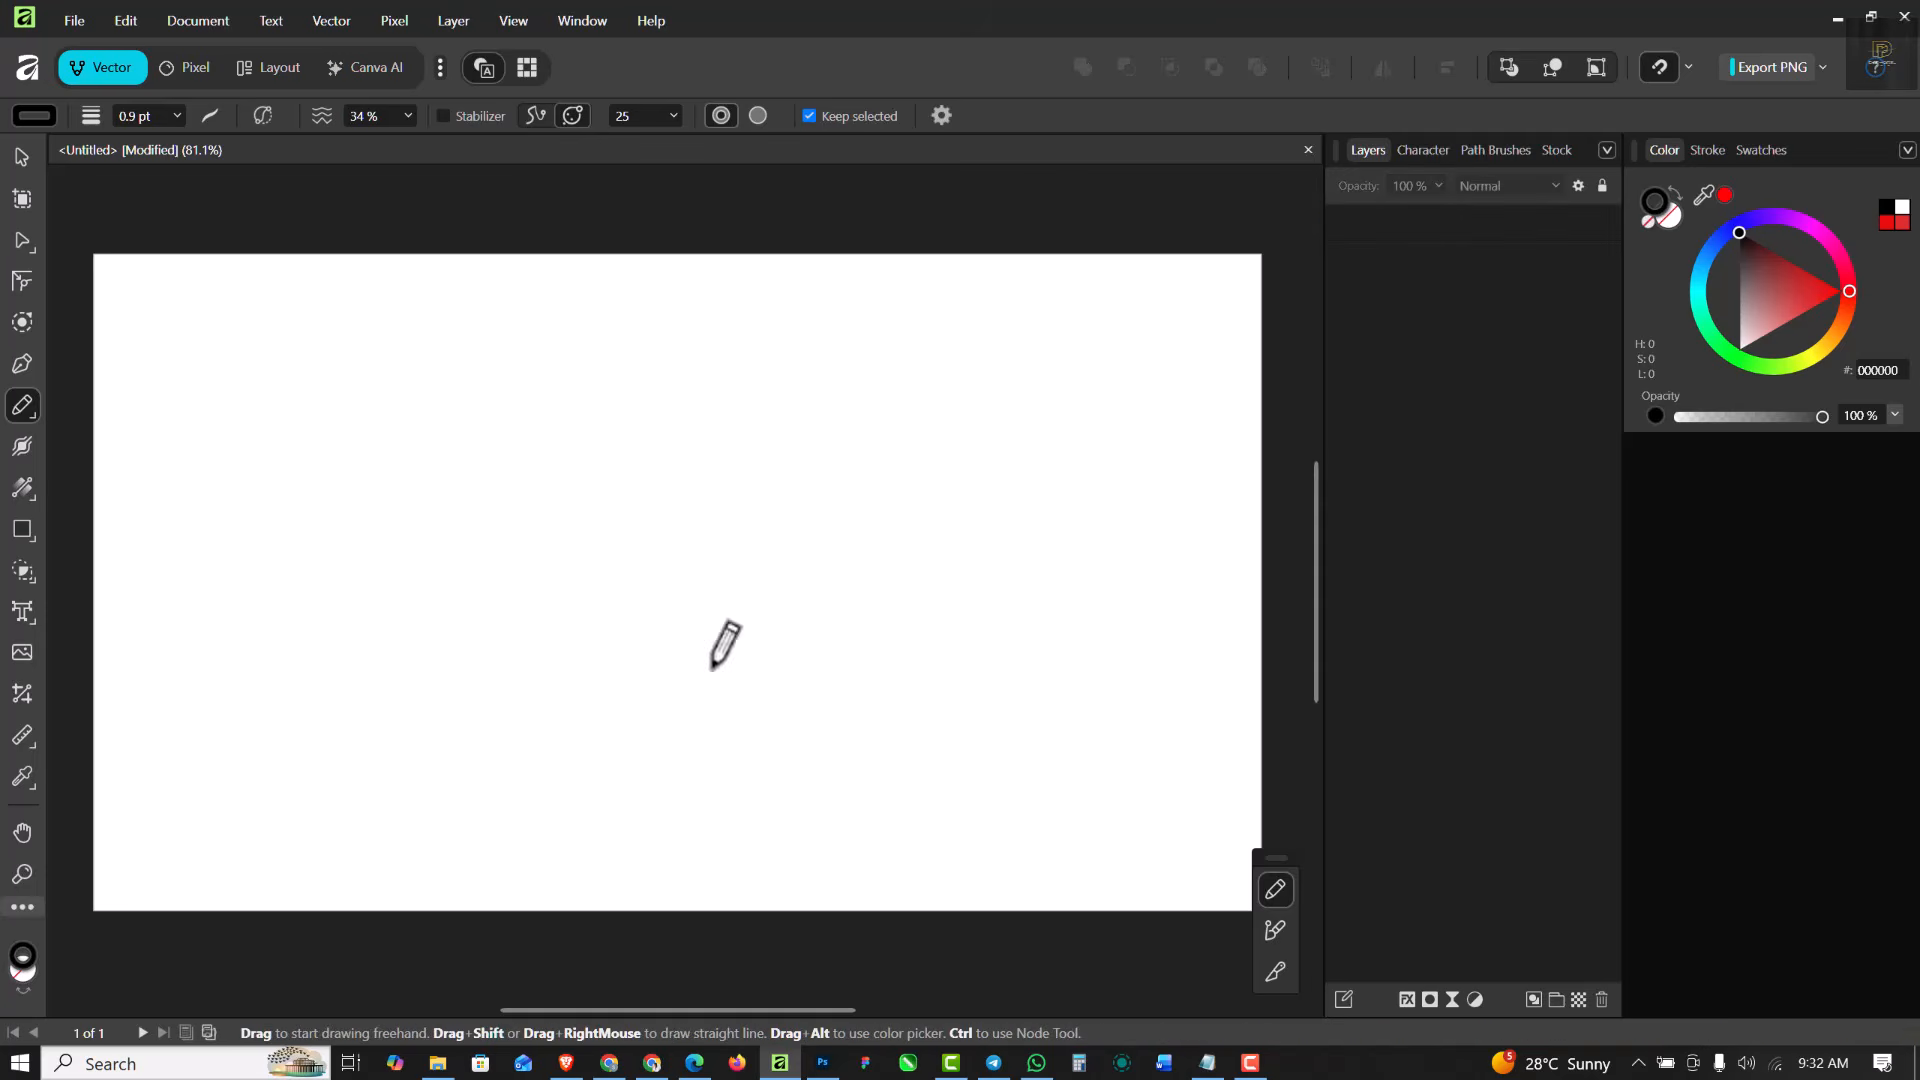
- Try a freehand pencil curve in the recent red EA0C0C, undo it and return the stroke colour to black
click(30, 115)
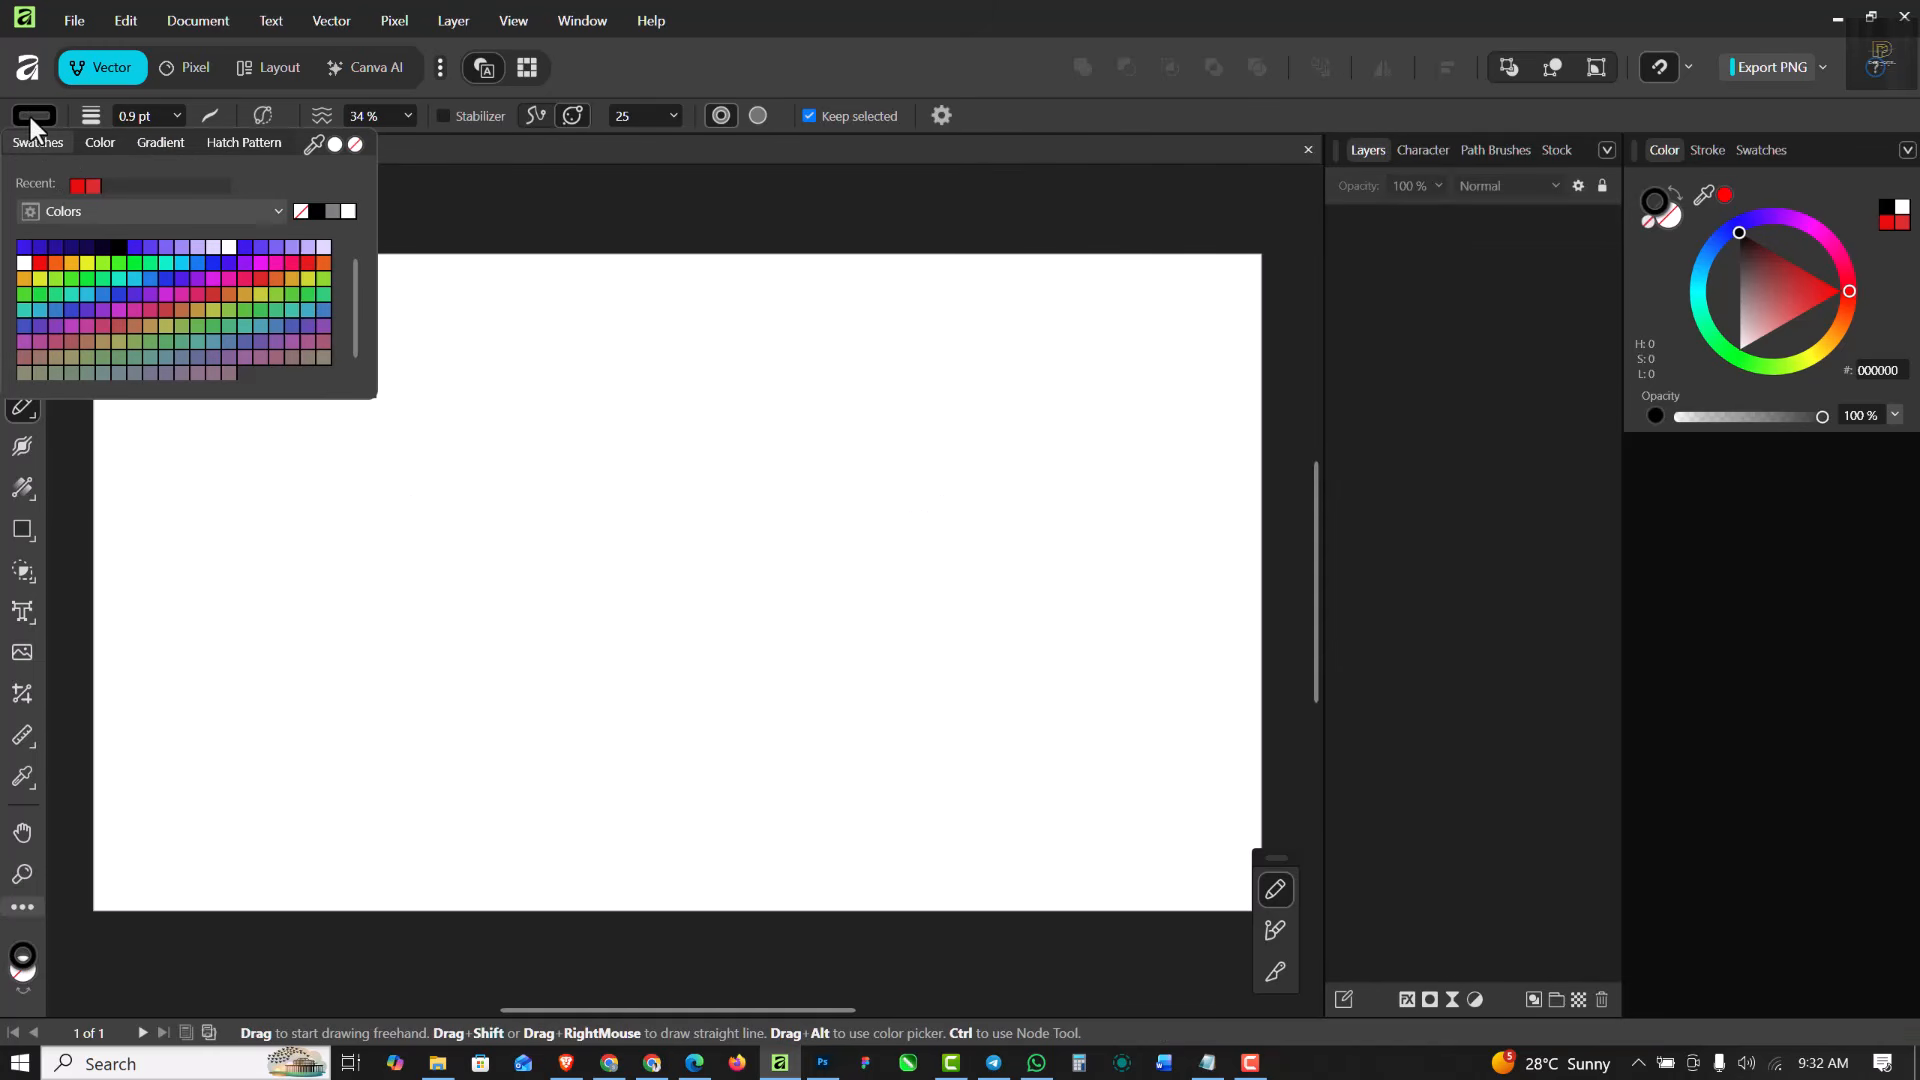
click(77, 184)
mouse_move(451, 595)
mouse_down()
mouse_move(532, 551)
mouse_move(829, 637)
mouse_move(1038, 472)
mouse_up()
key(ctrl+z)
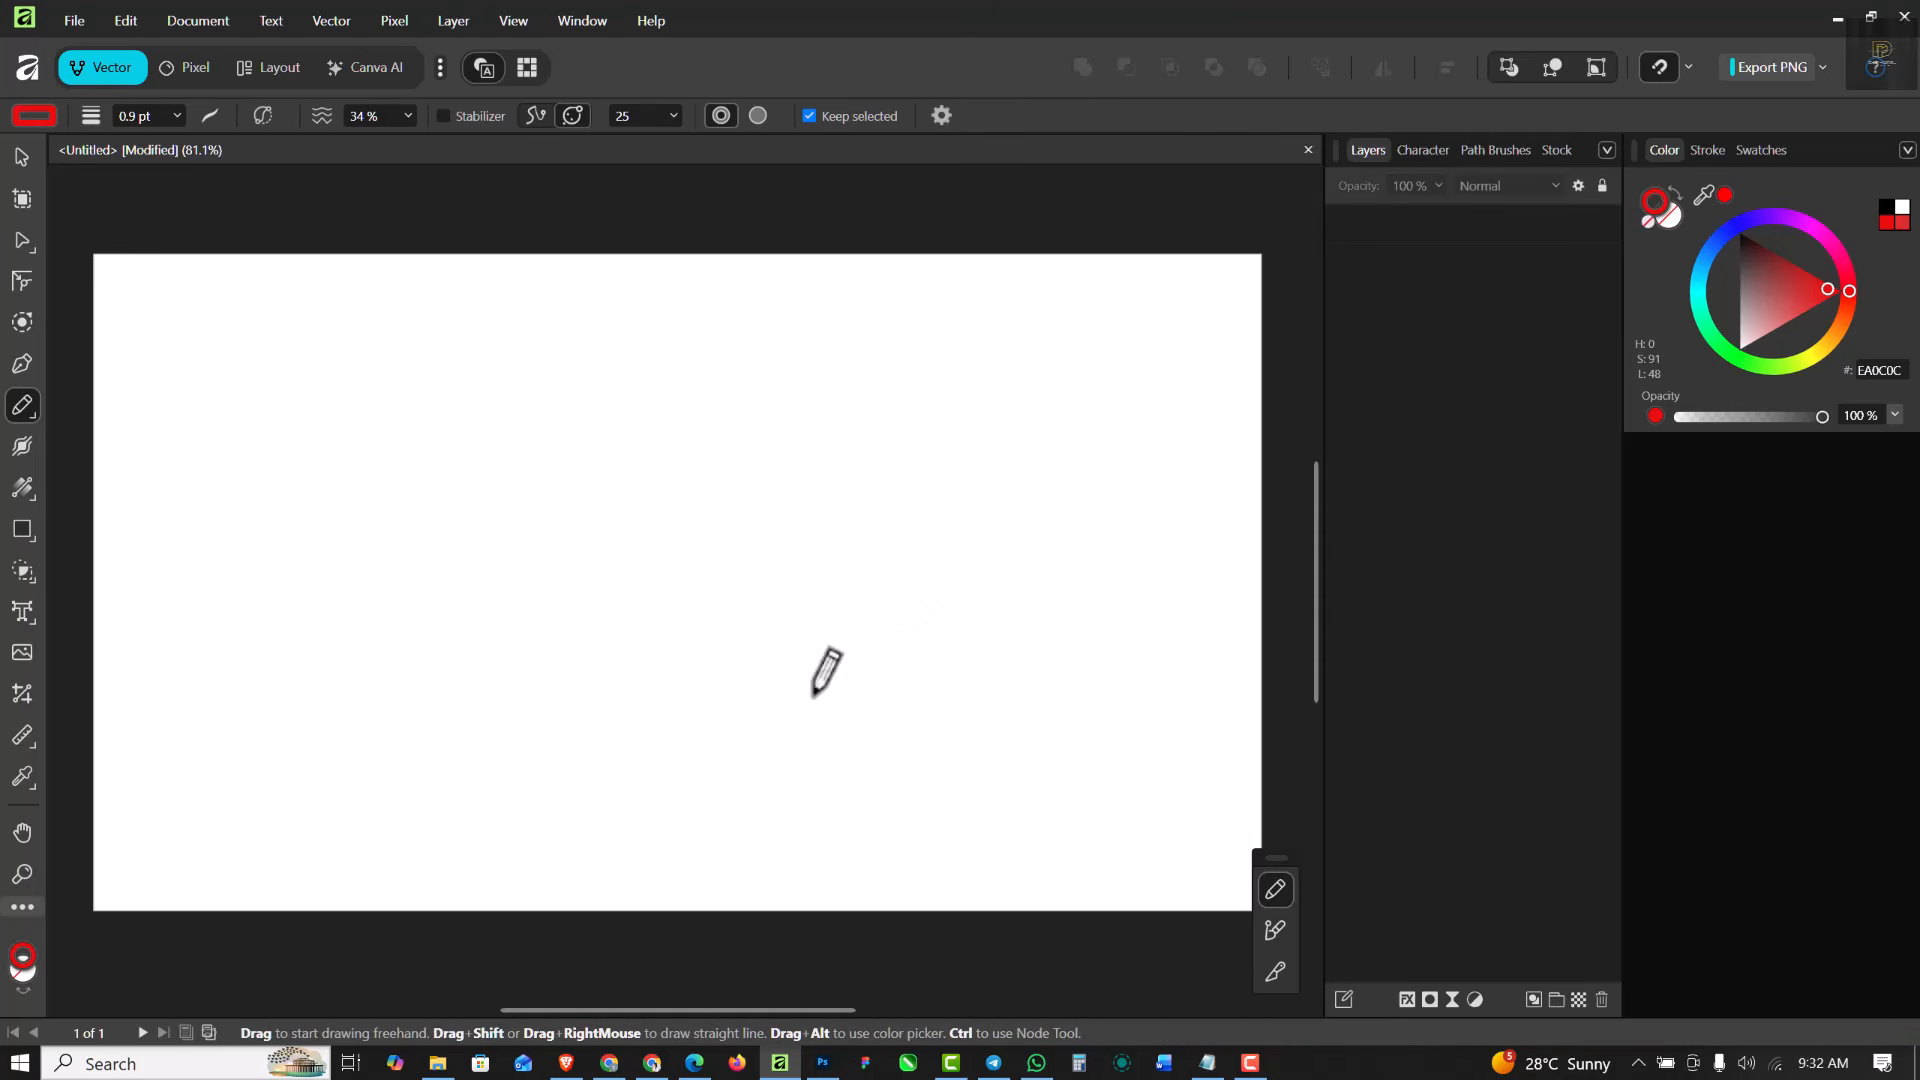
click(34, 116)
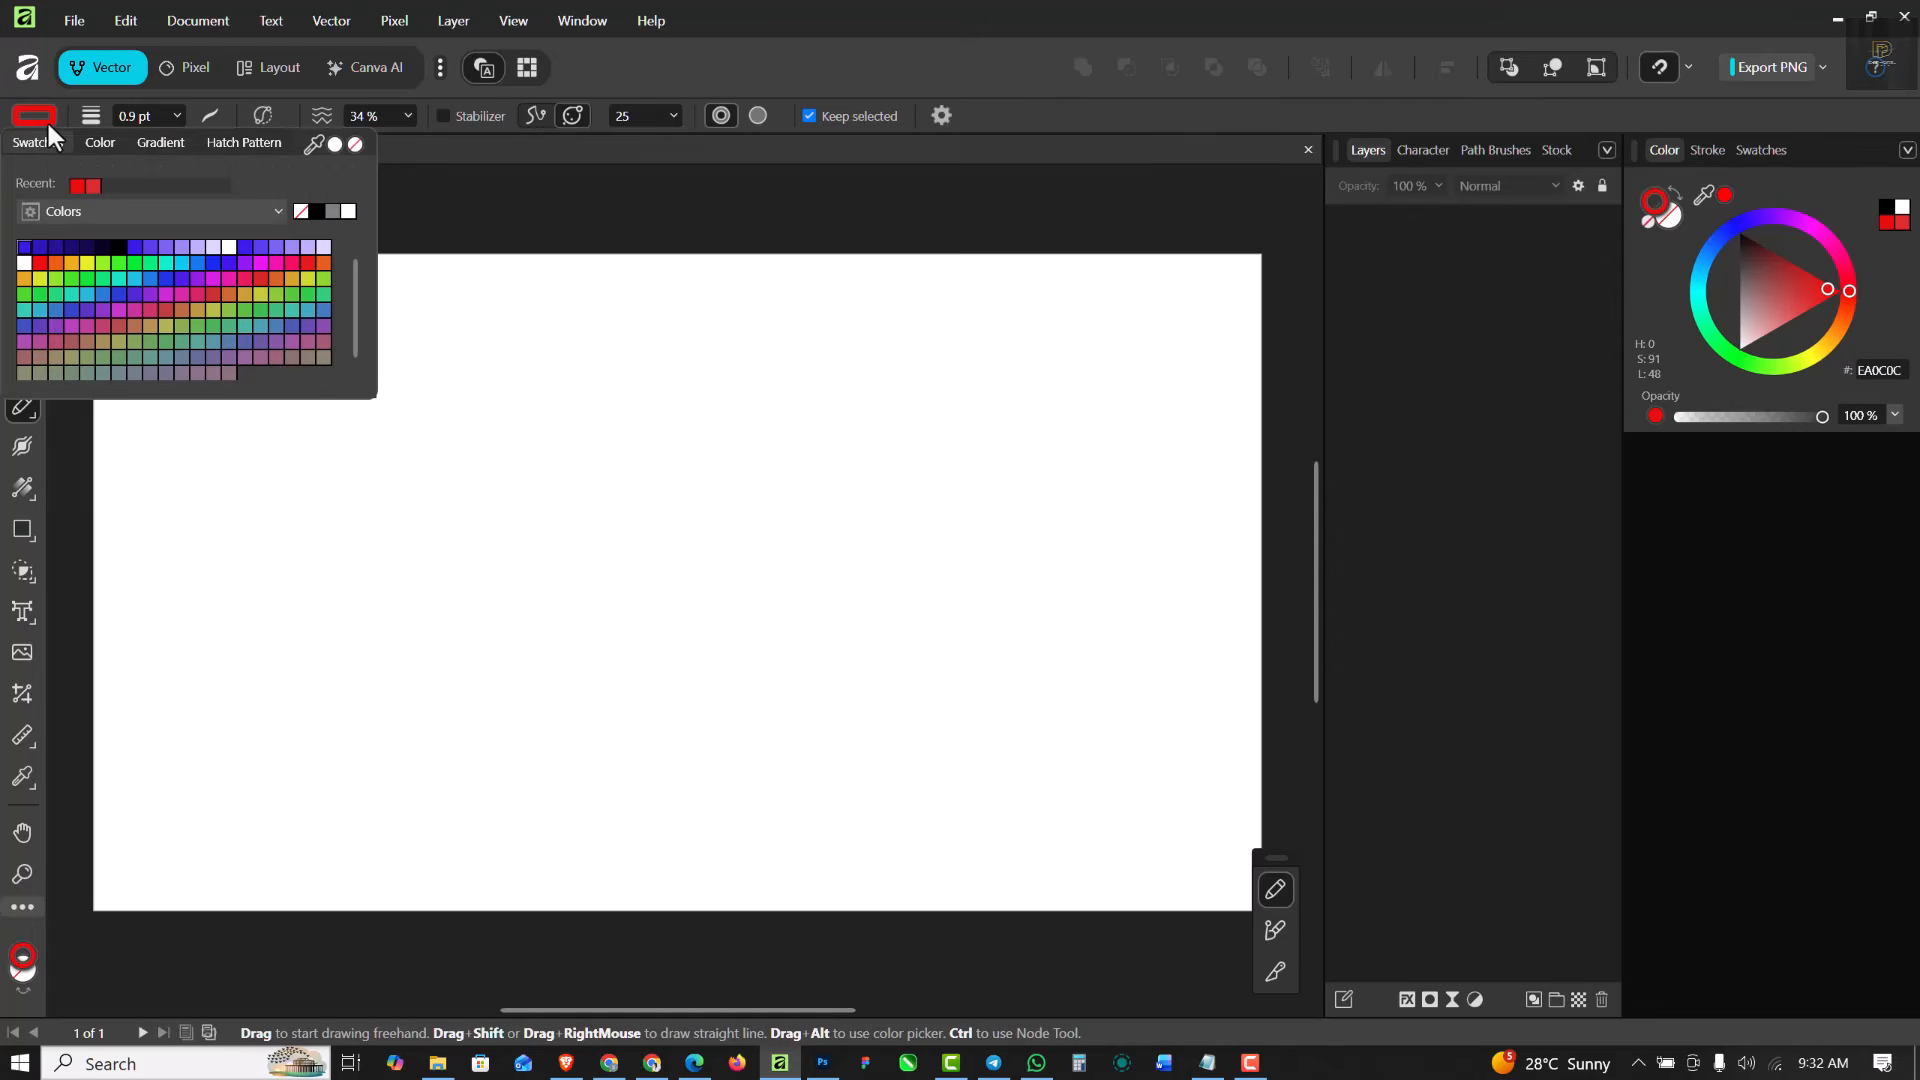
click(315, 208)
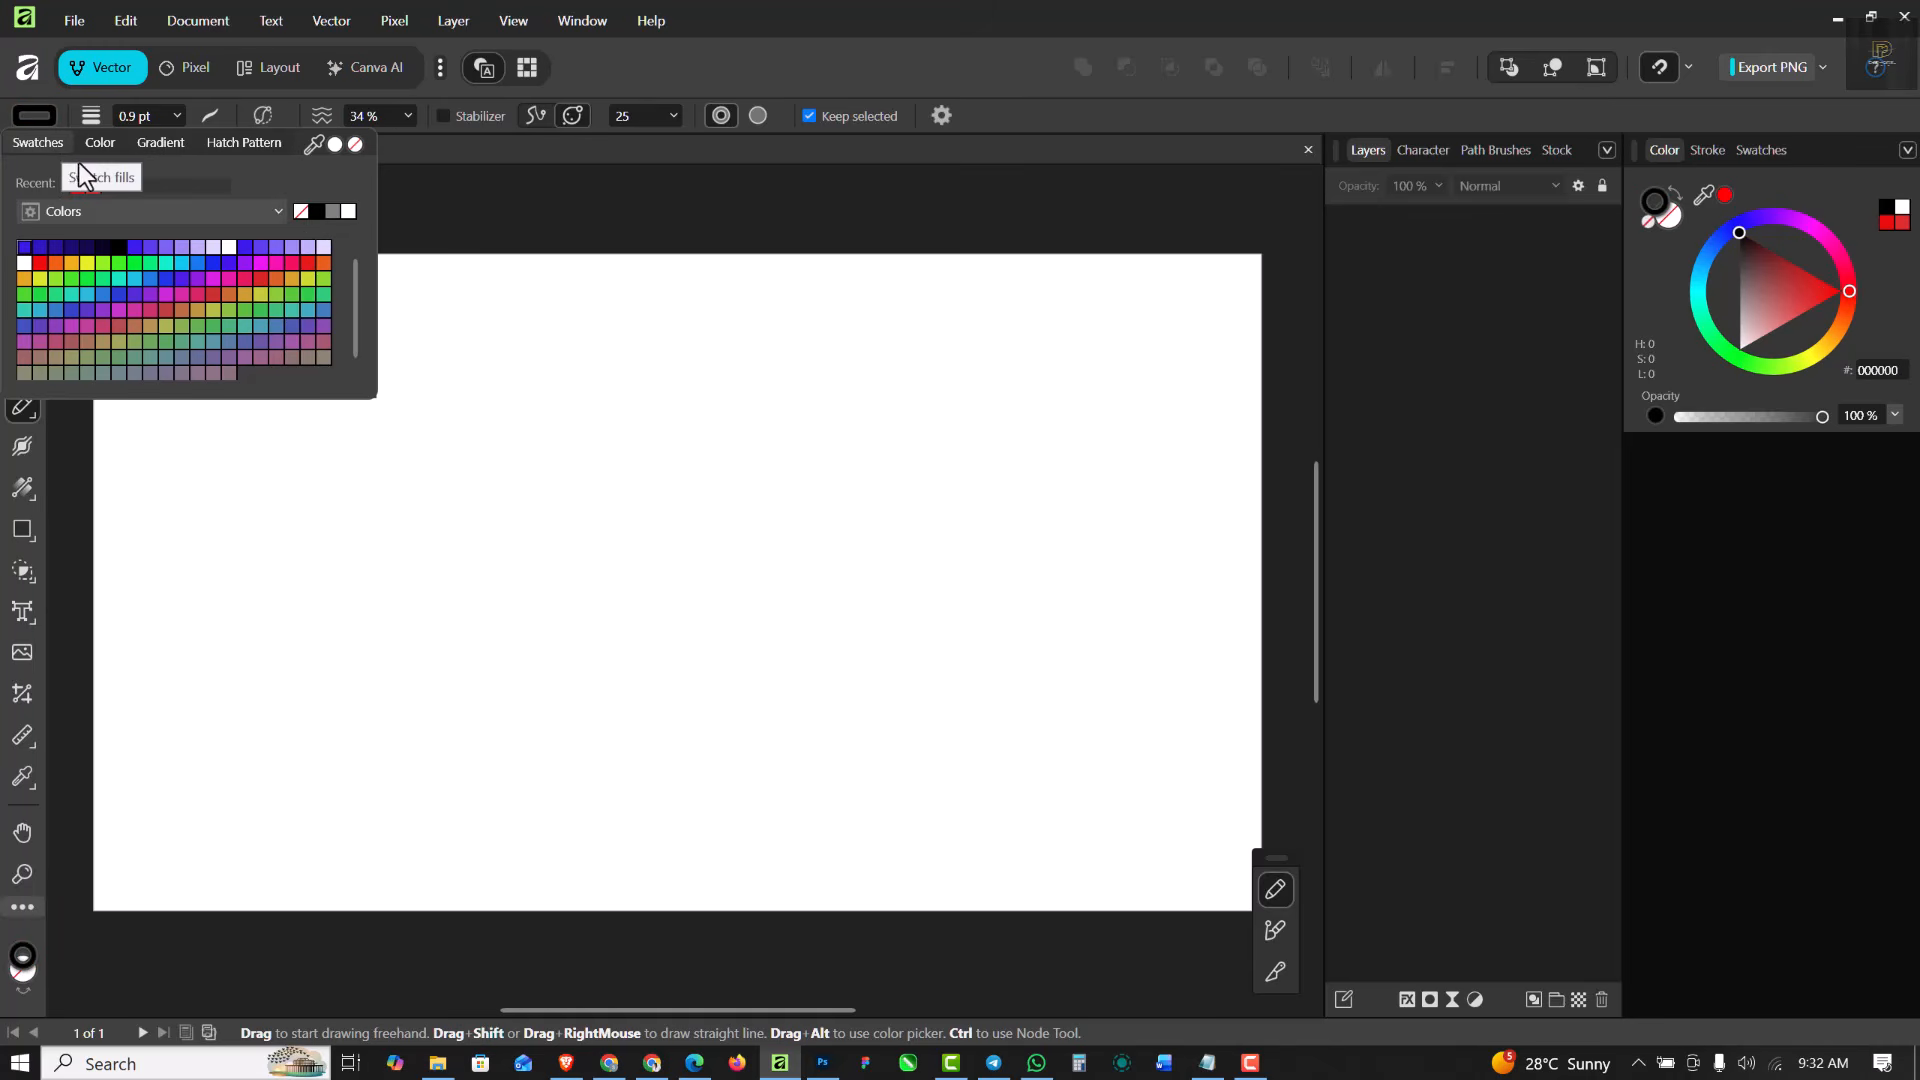
- Try green 11F700 as the stroke colour, look through the gradient and hatch pattern options, and reset the stroke to black
click(94, 142)
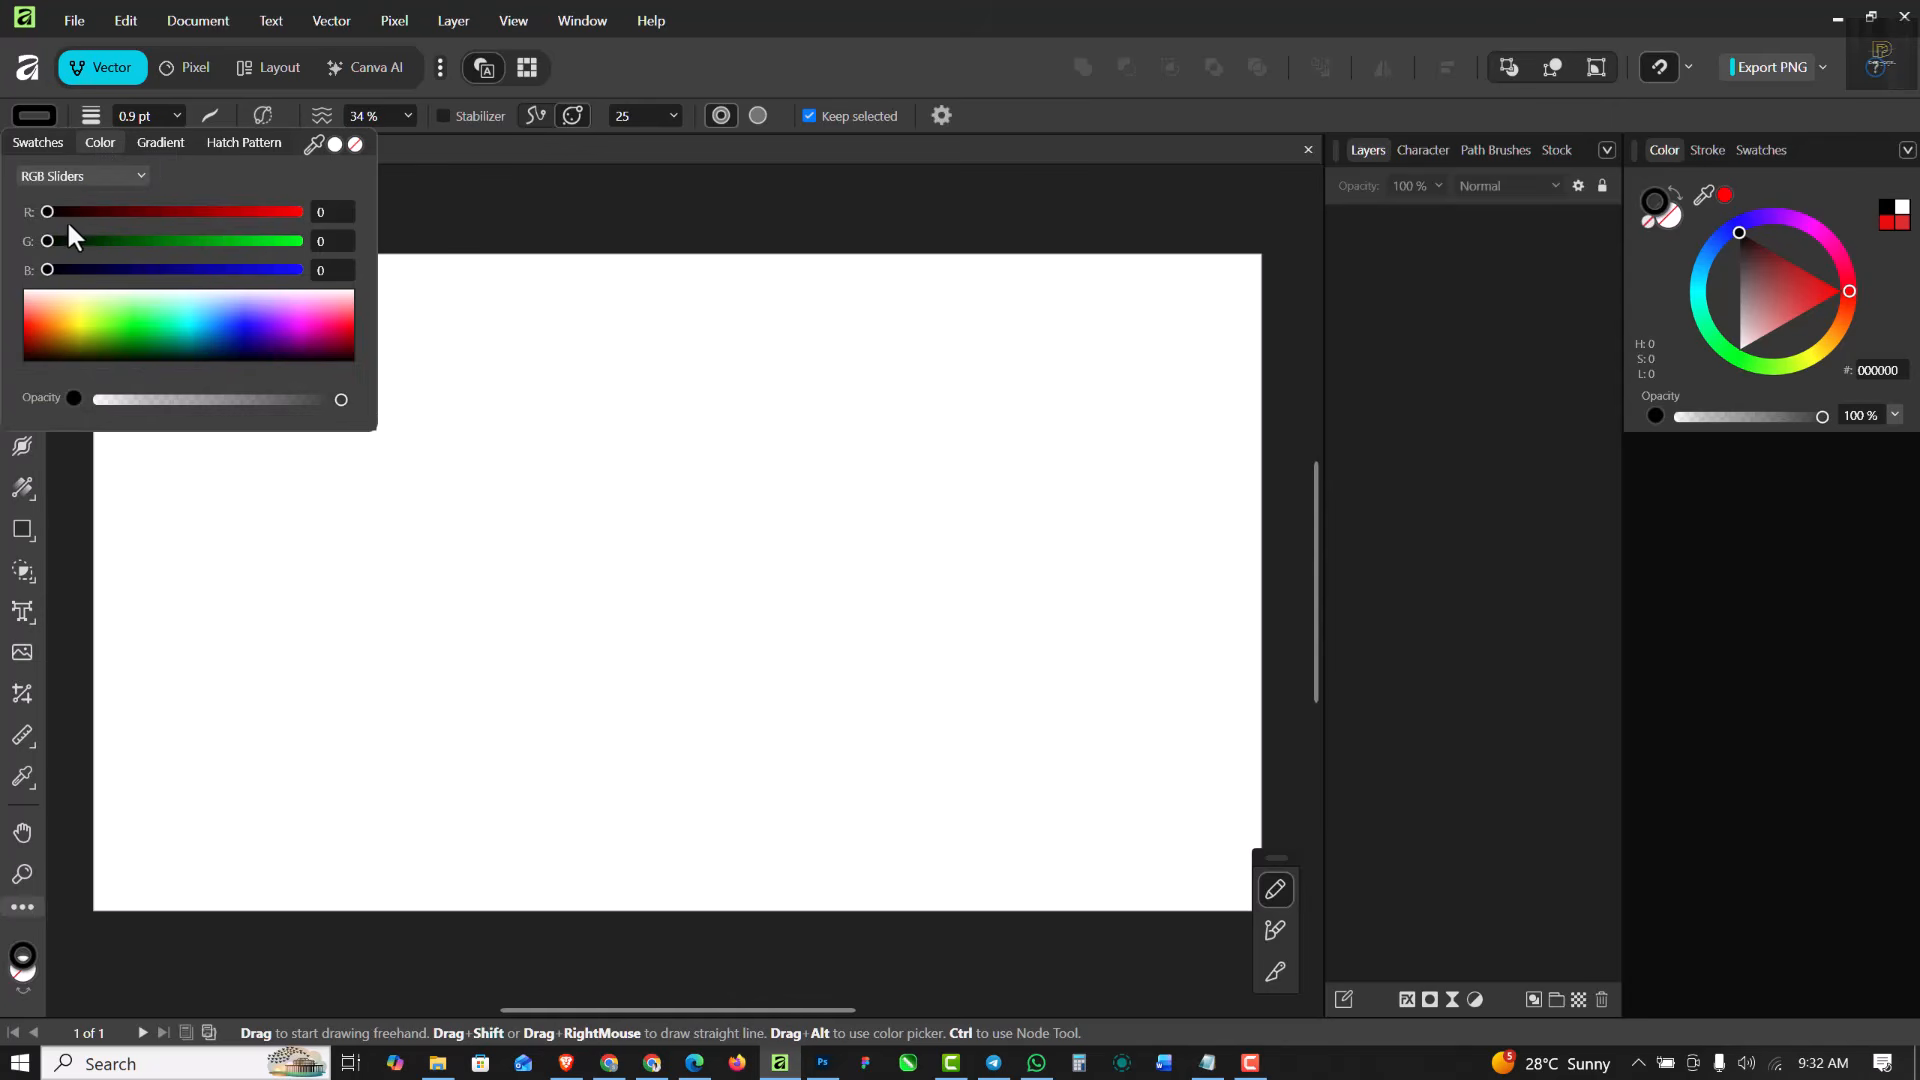
click(130, 328)
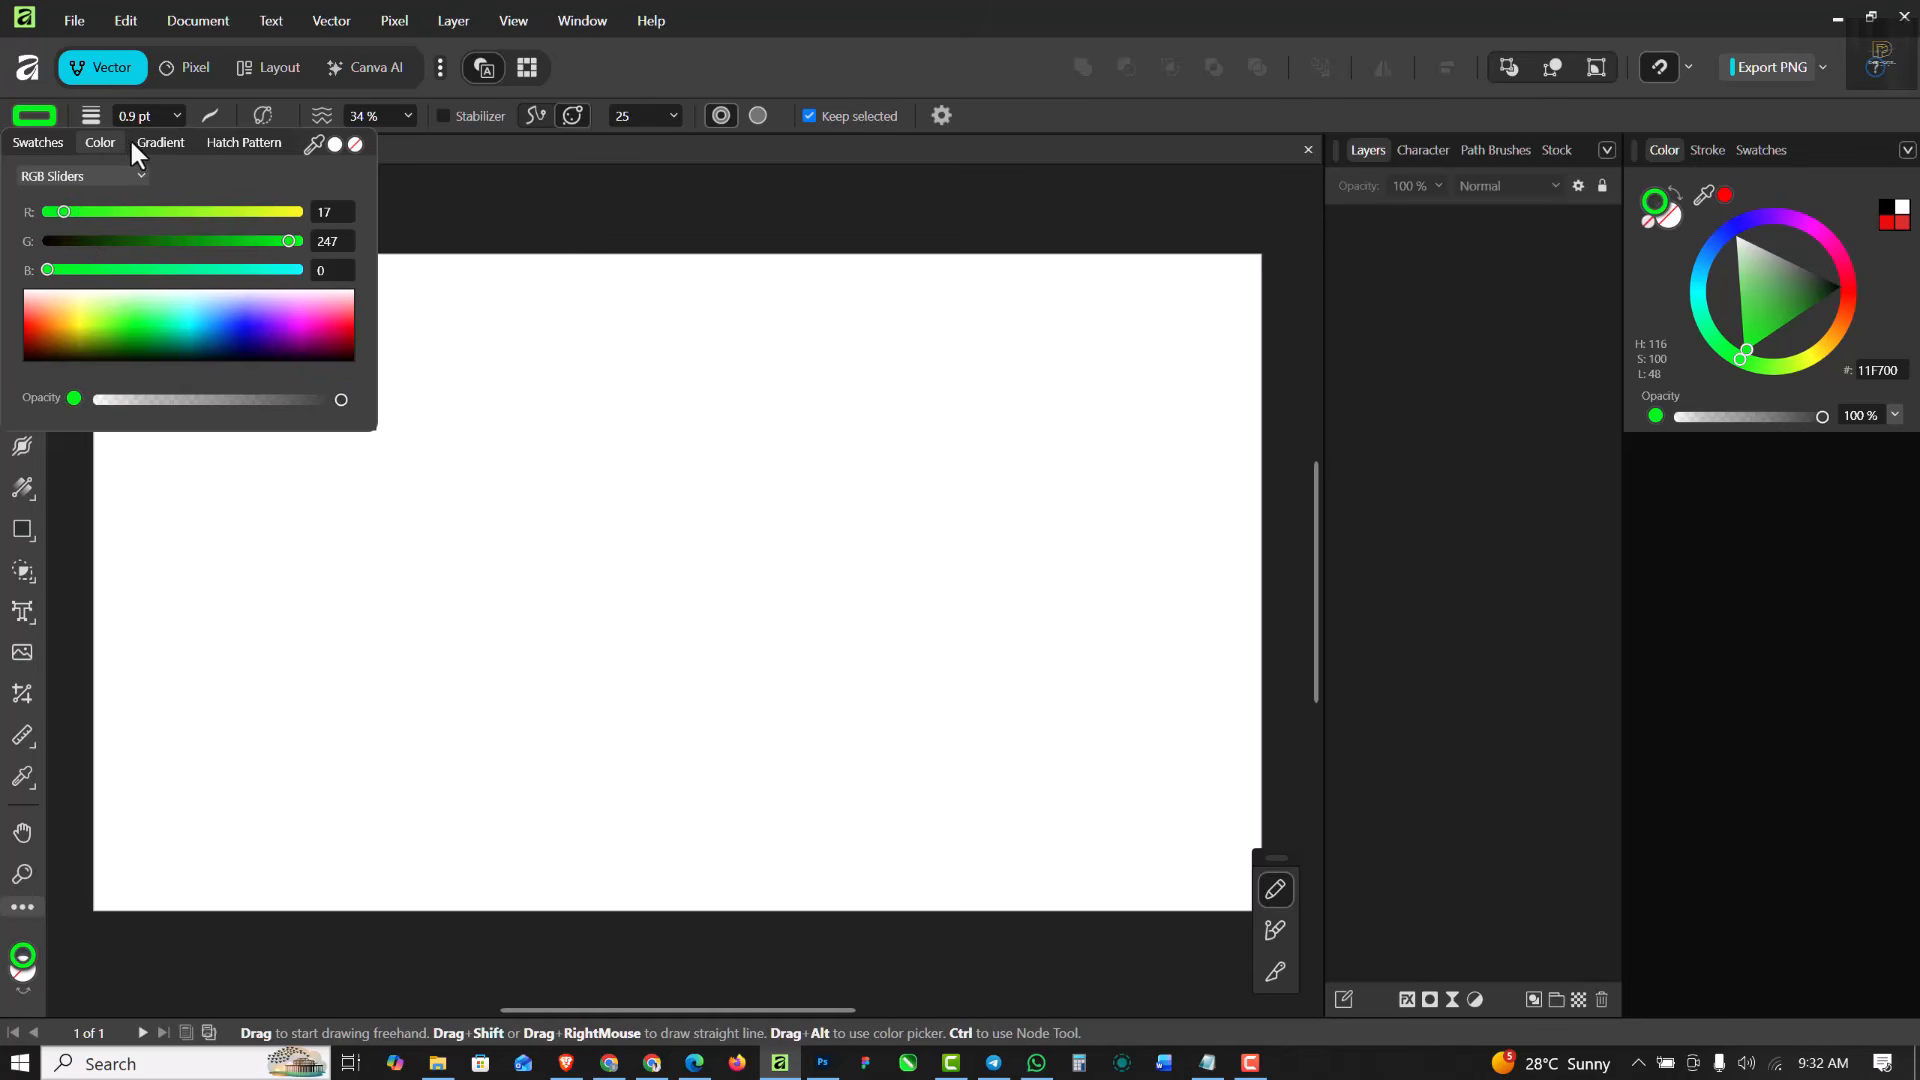
click(160, 145)
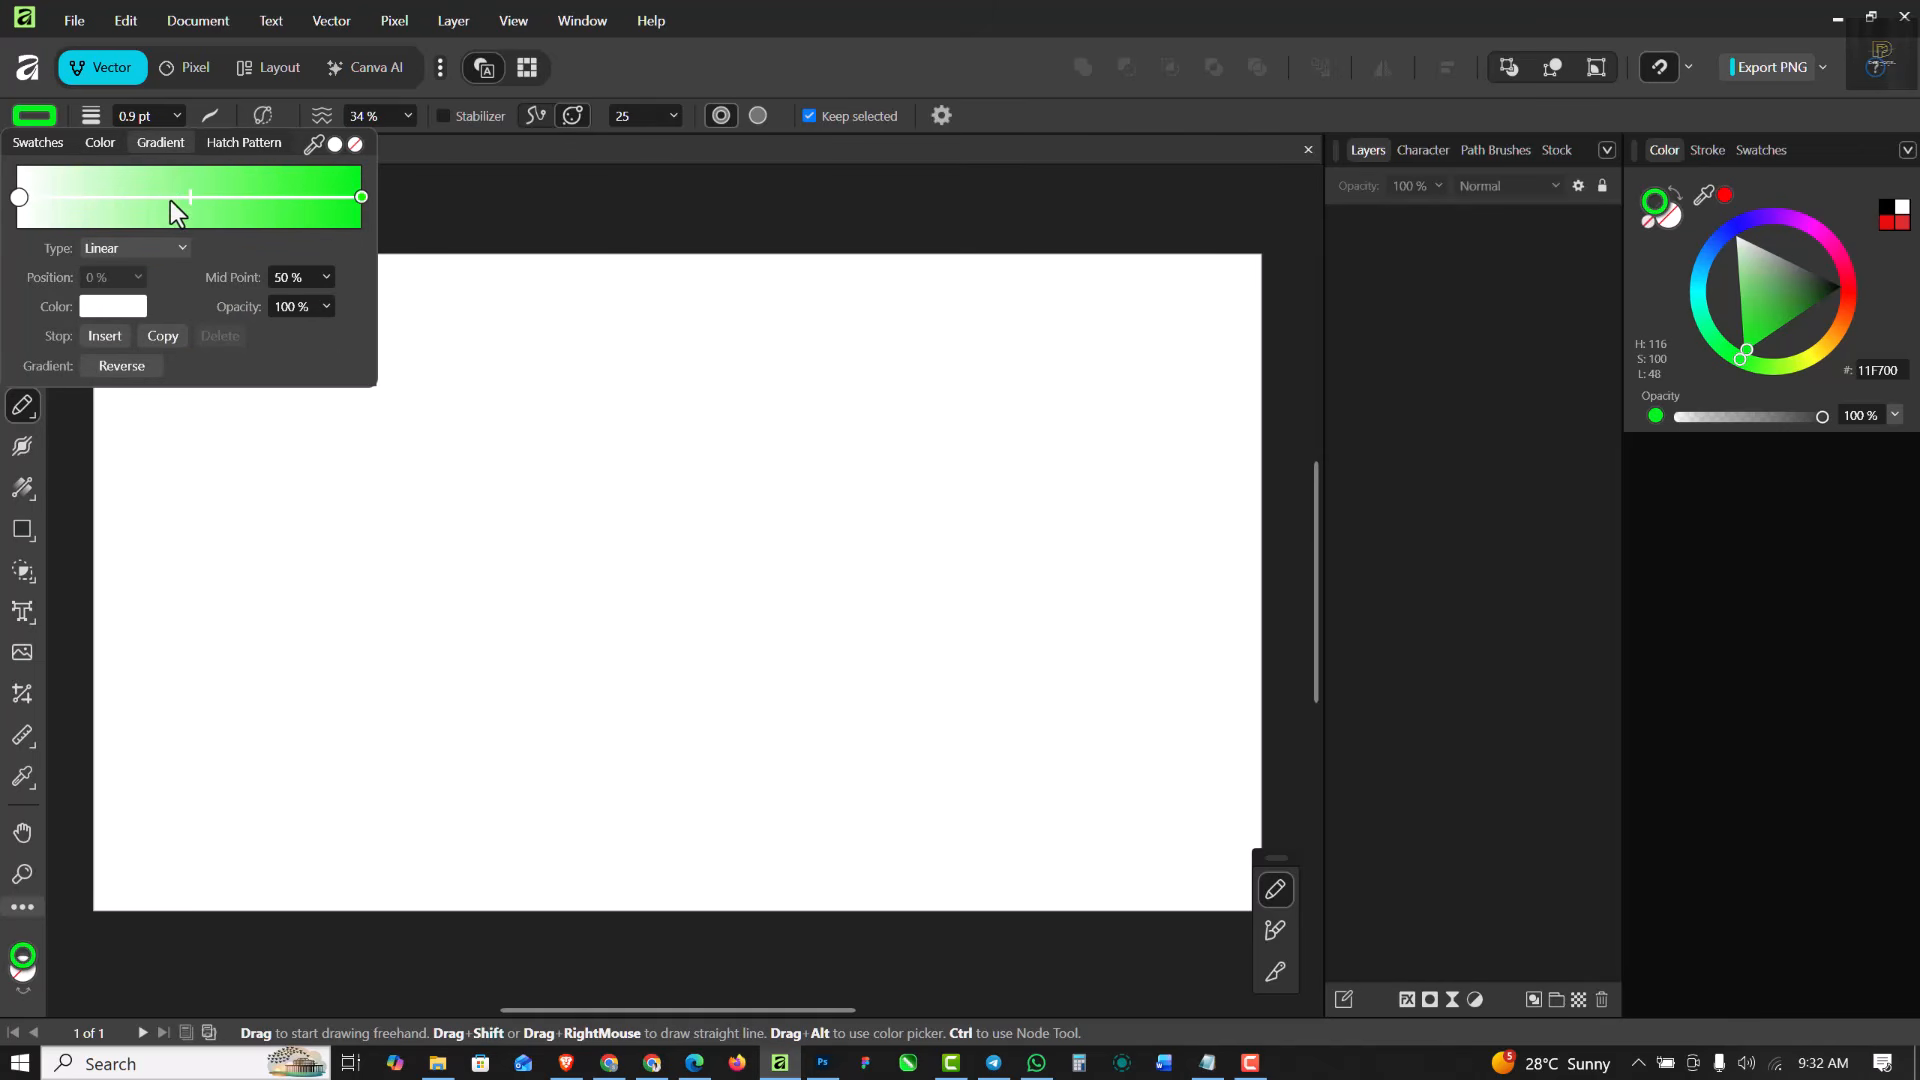
click(254, 144)
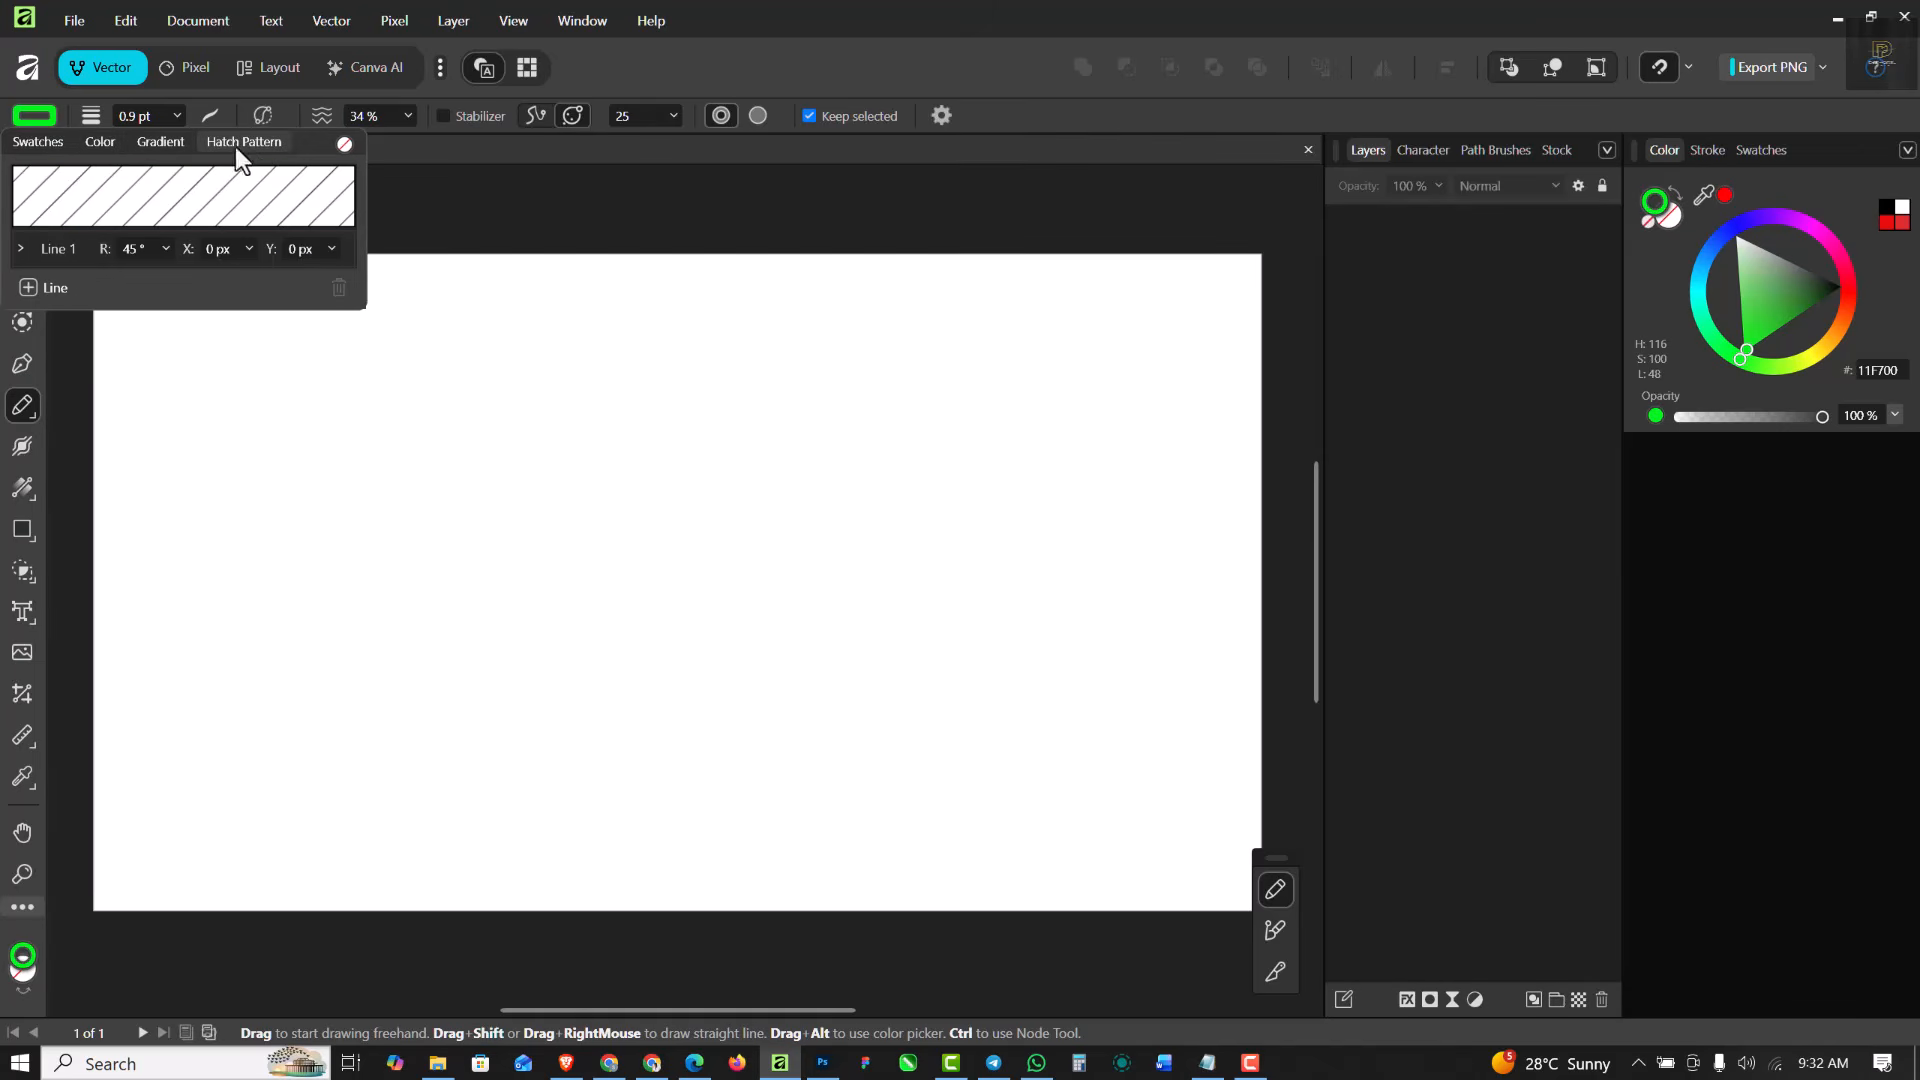
click(14, 141)
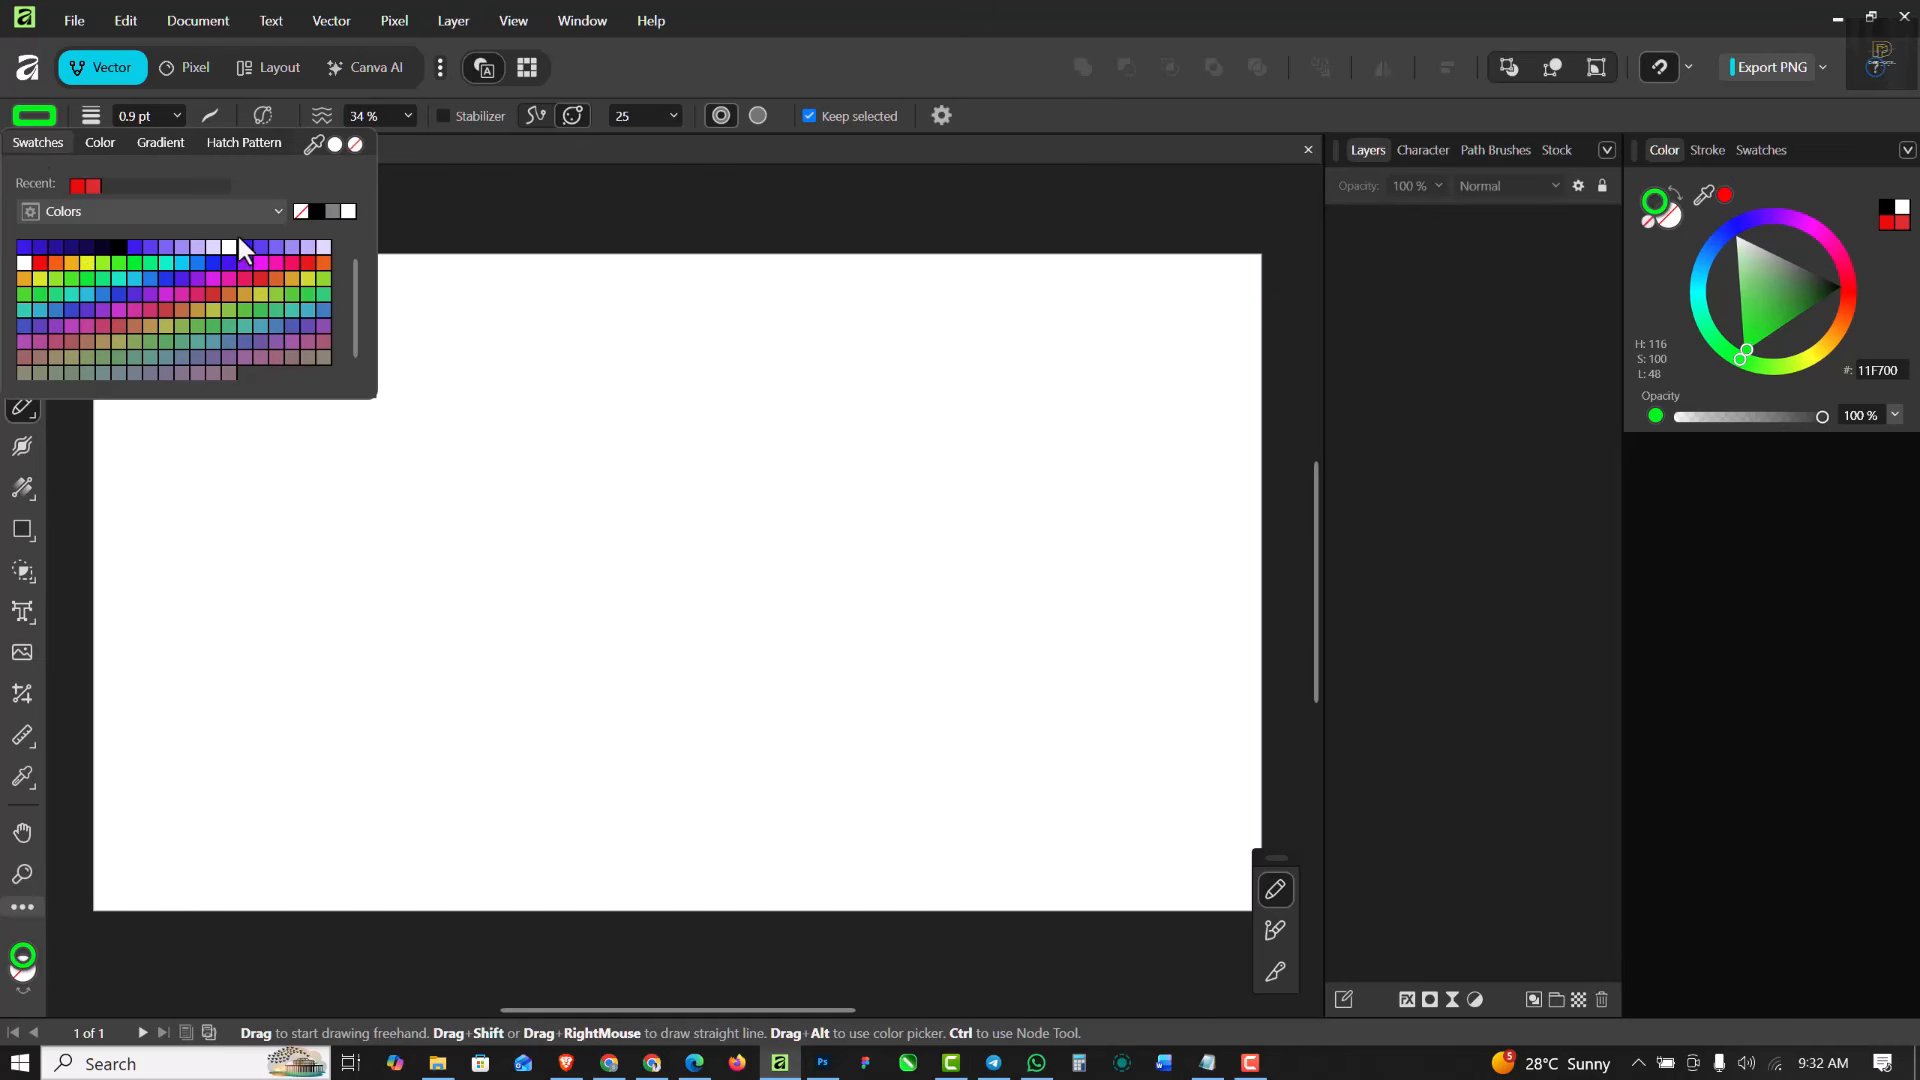
click(318, 209)
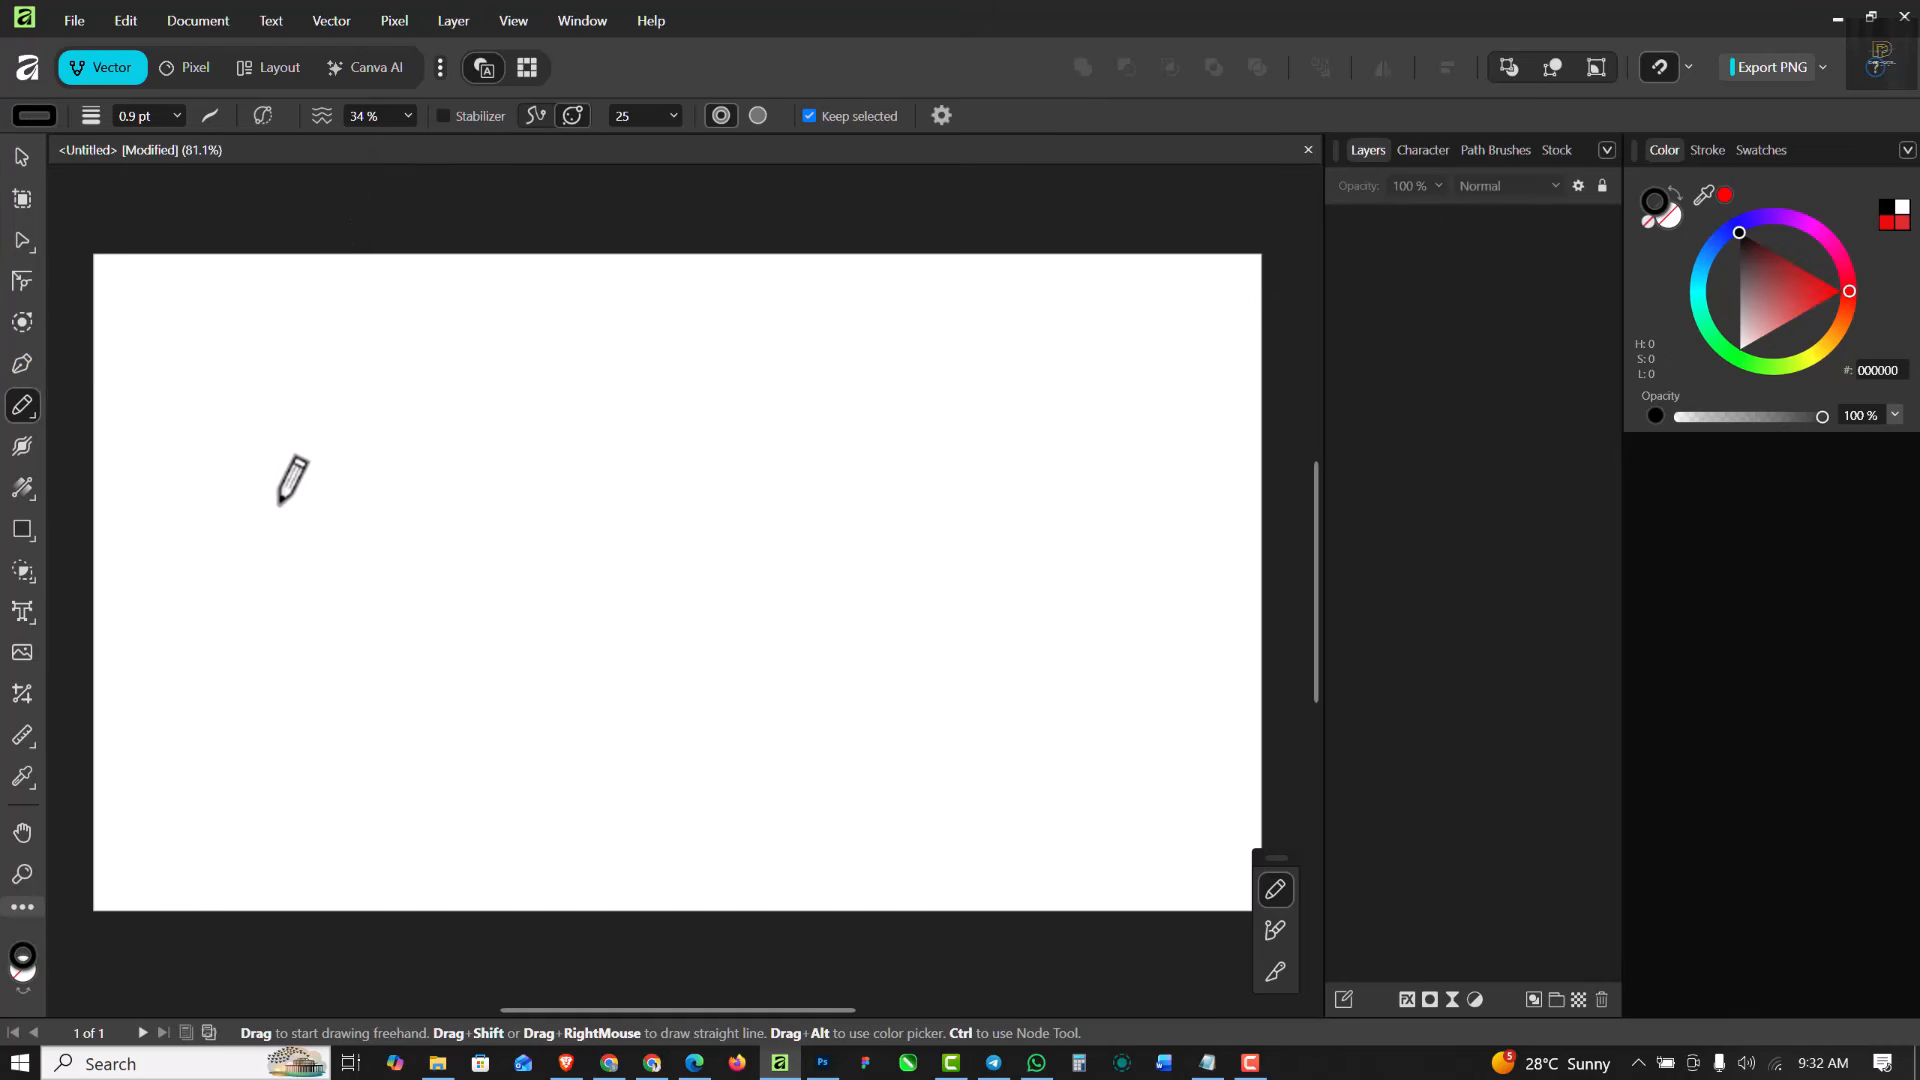
- Try a thin black wavy pencil curve across the middle of the page and undo it
drag(320, 616, 891, 683)
drag(1076, 577, 1104, 543)
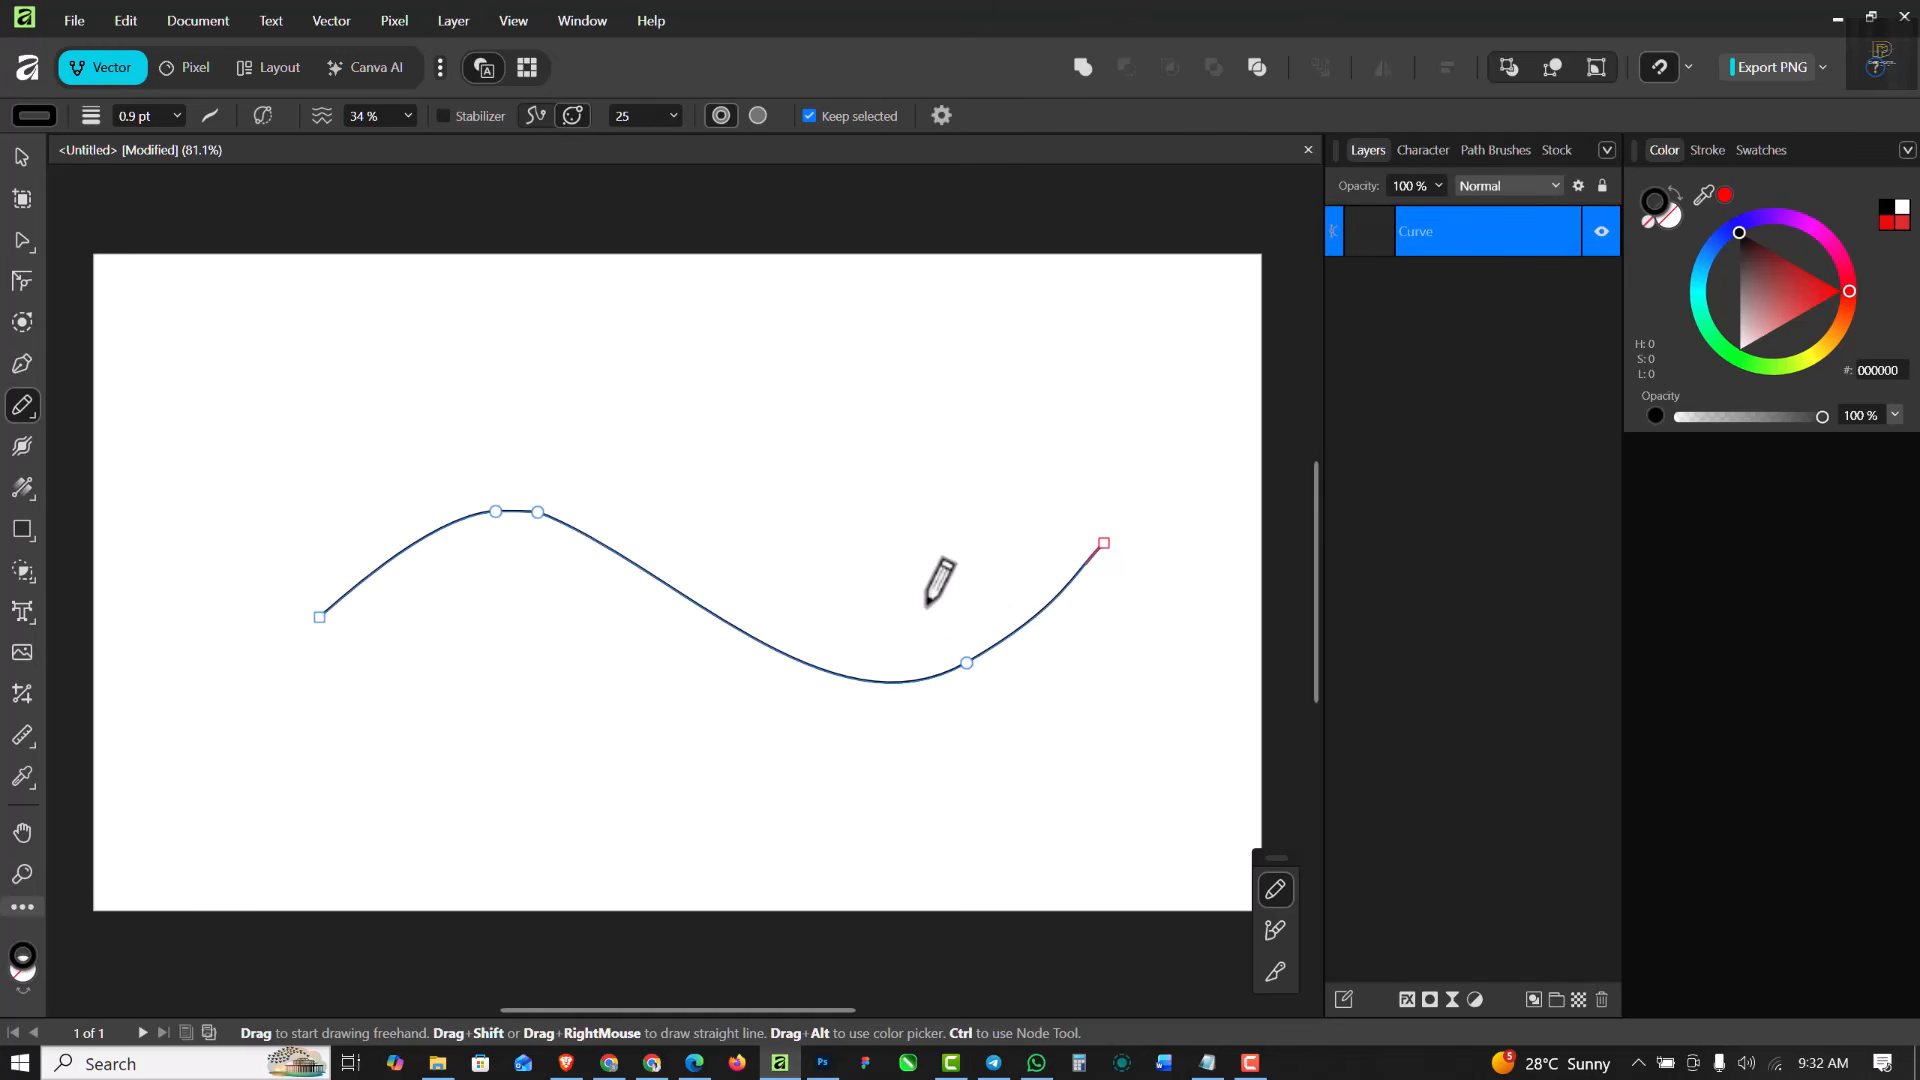
key(ctrl+z)
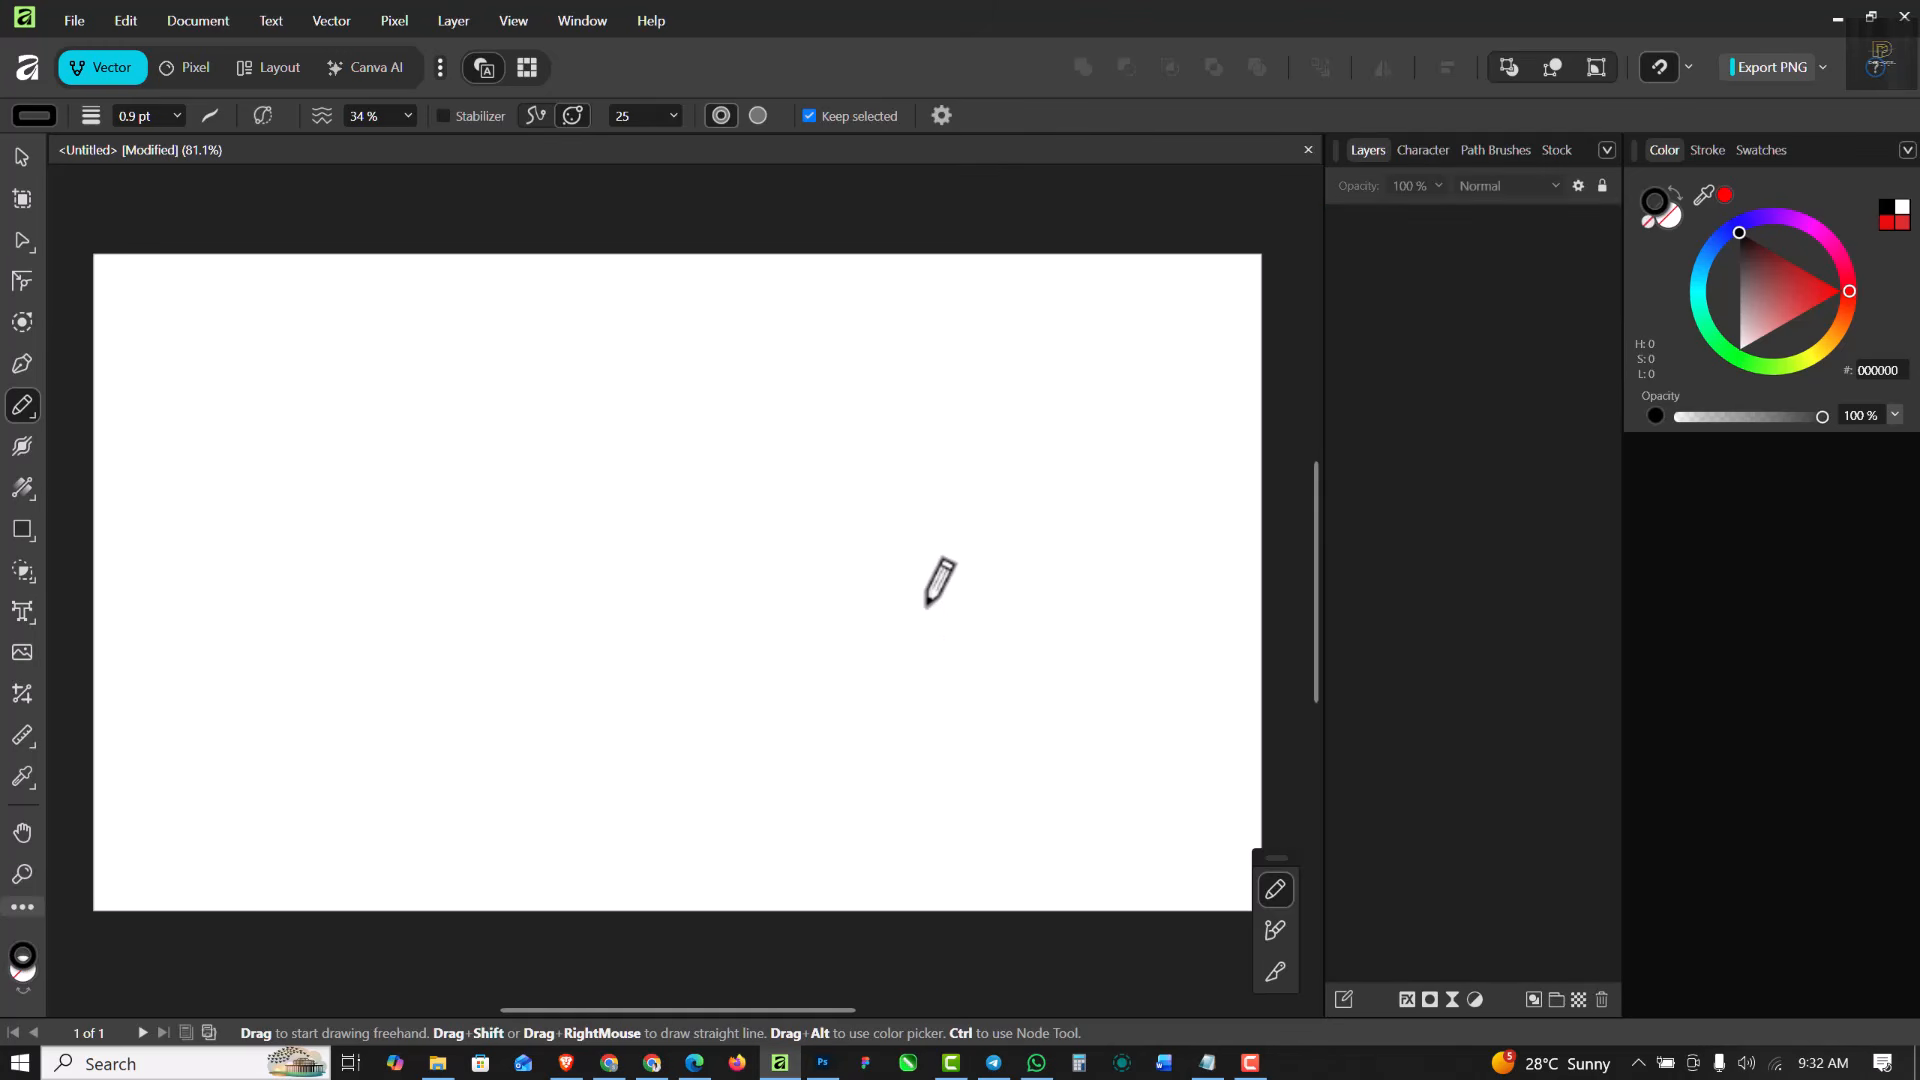
- Draw a wavy freehand curve across the page with a 2.7 pt stroke, and set its width to 7.8 pt
click(177, 116)
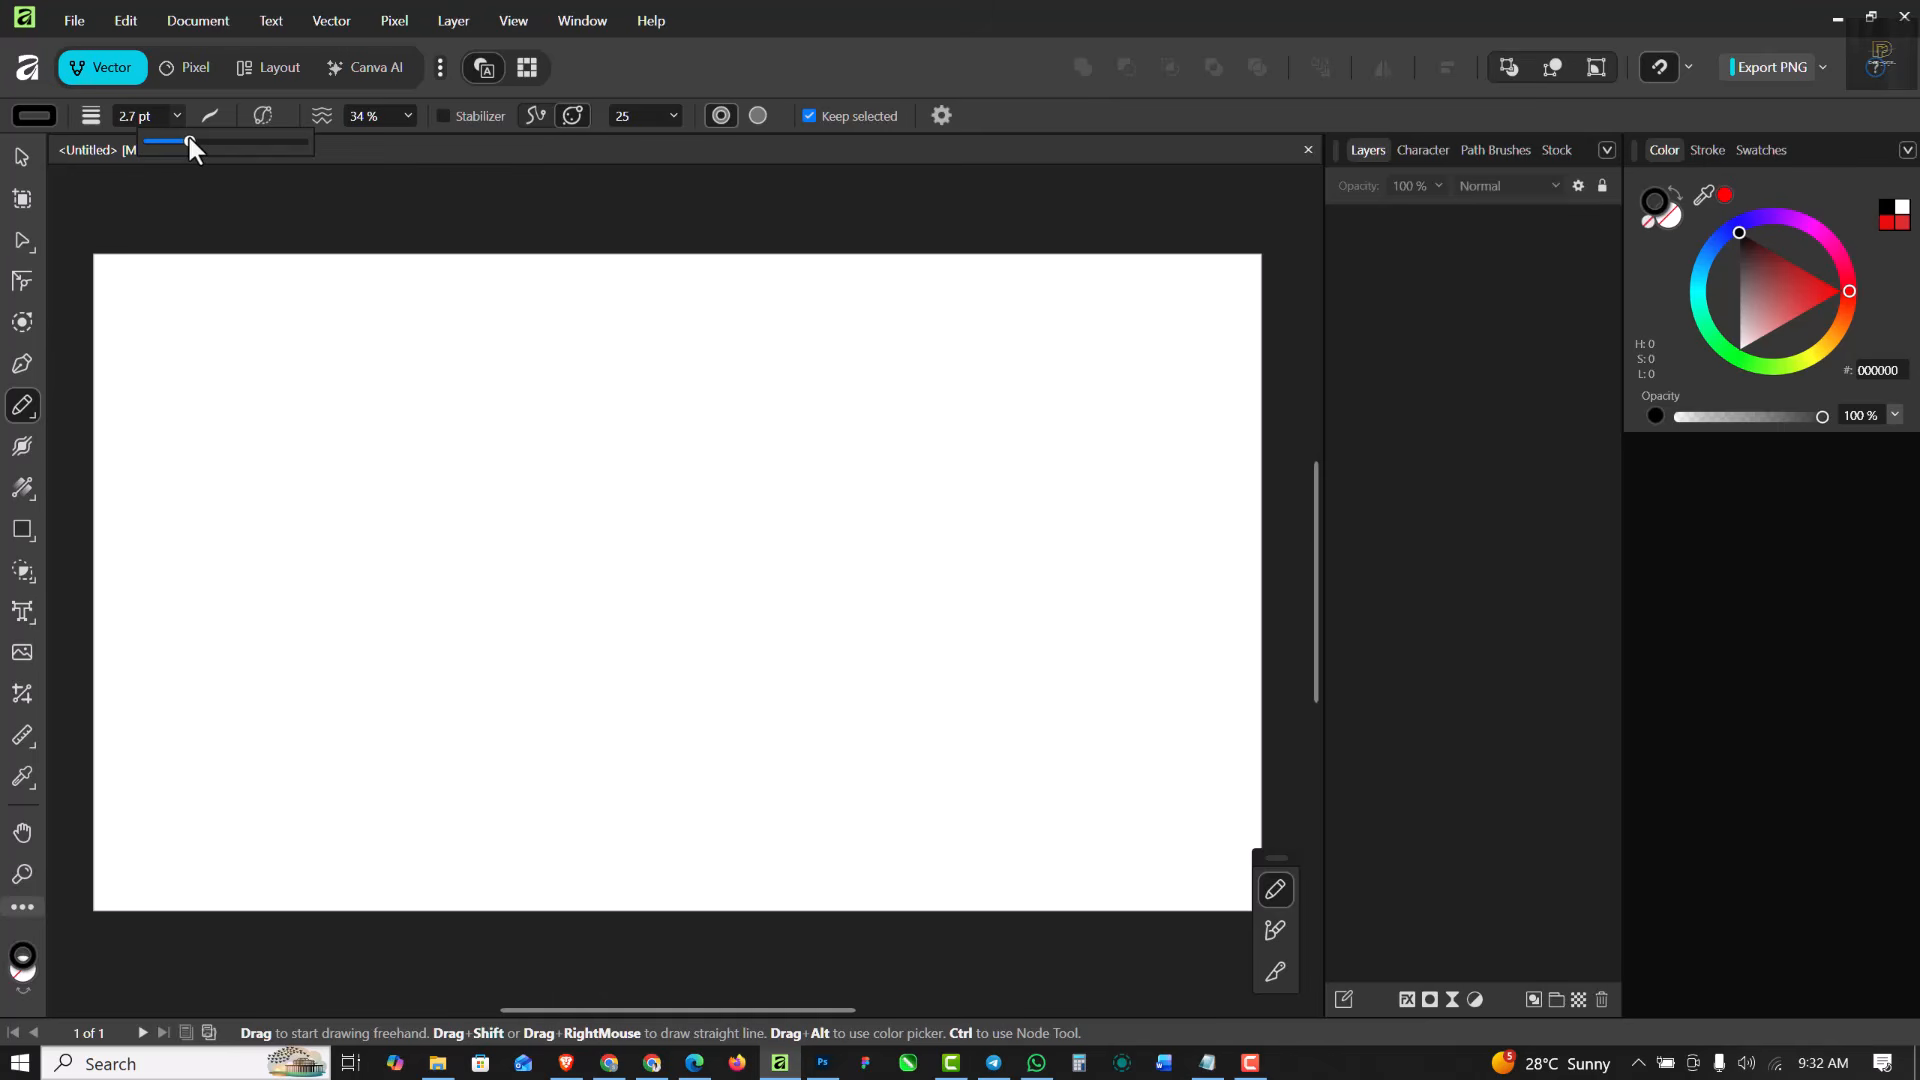
mouse_move(227, 651)
mouse_down()
mouse_move(268, 625)
mouse_move(638, 702)
mouse_move(805, 575)
mouse_up()
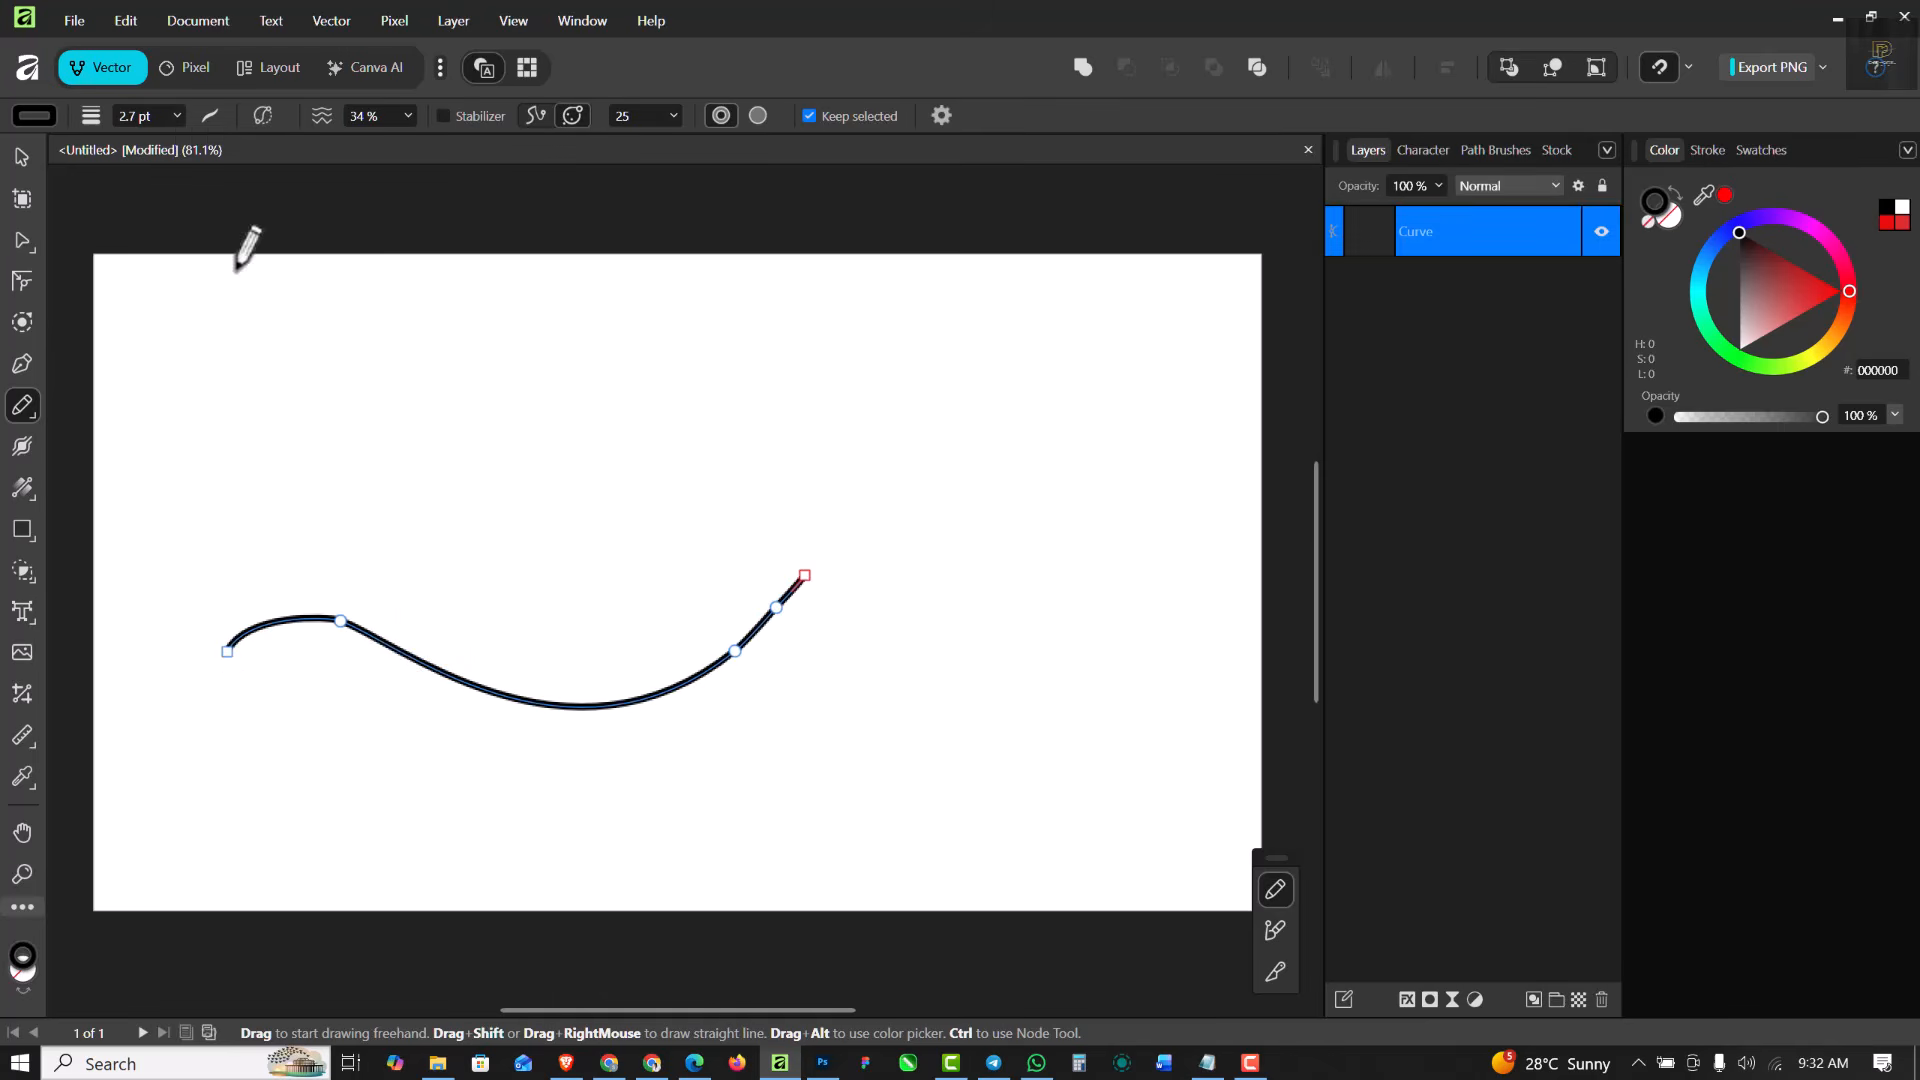
click(178, 116)
click(192, 143)
drag(192, 143, 219, 143)
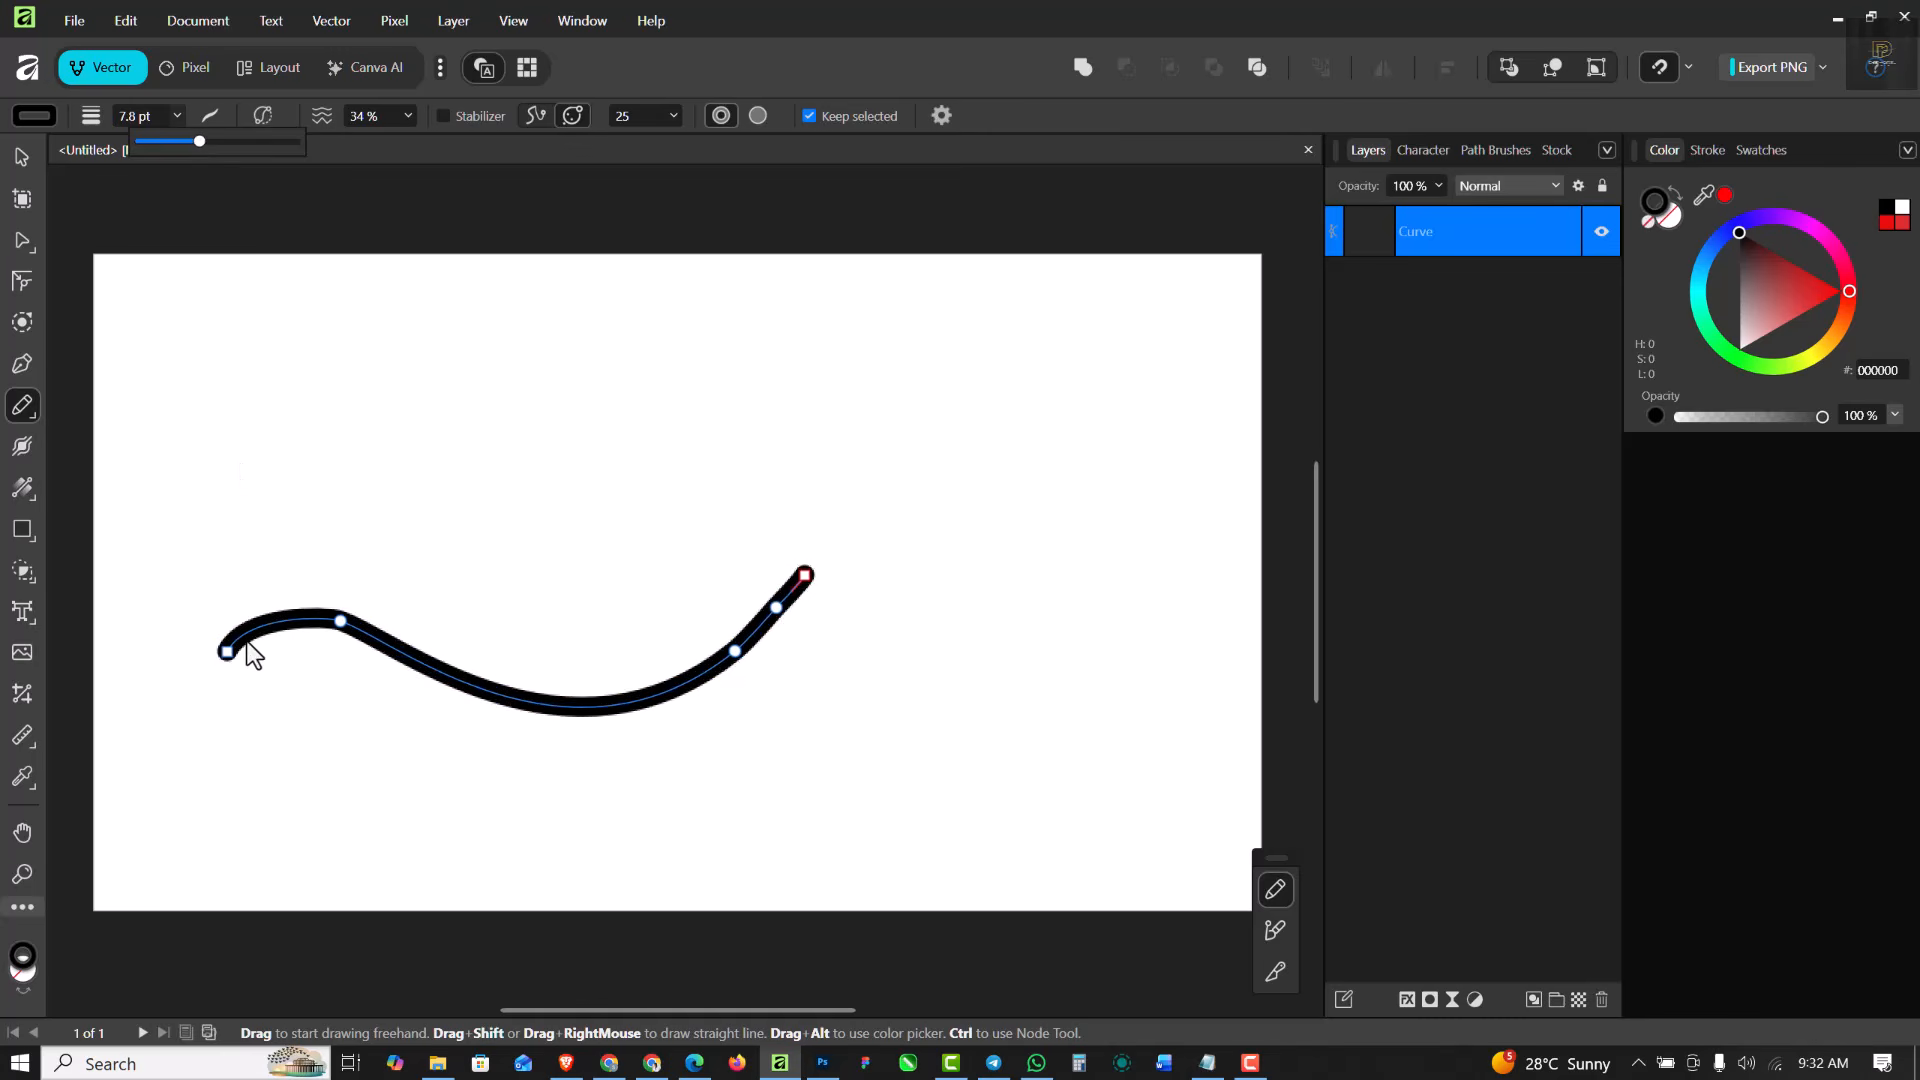
- Draw a second wavy curve just above the first with the 7.8 pt stroke and deselect it
click(226, 590)
mouse_move(226, 590)
mouse_down()
mouse_move(631, 606)
mouse_move(760, 563)
mouse_move(800, 517)
mouse_up()
click(24, 155)
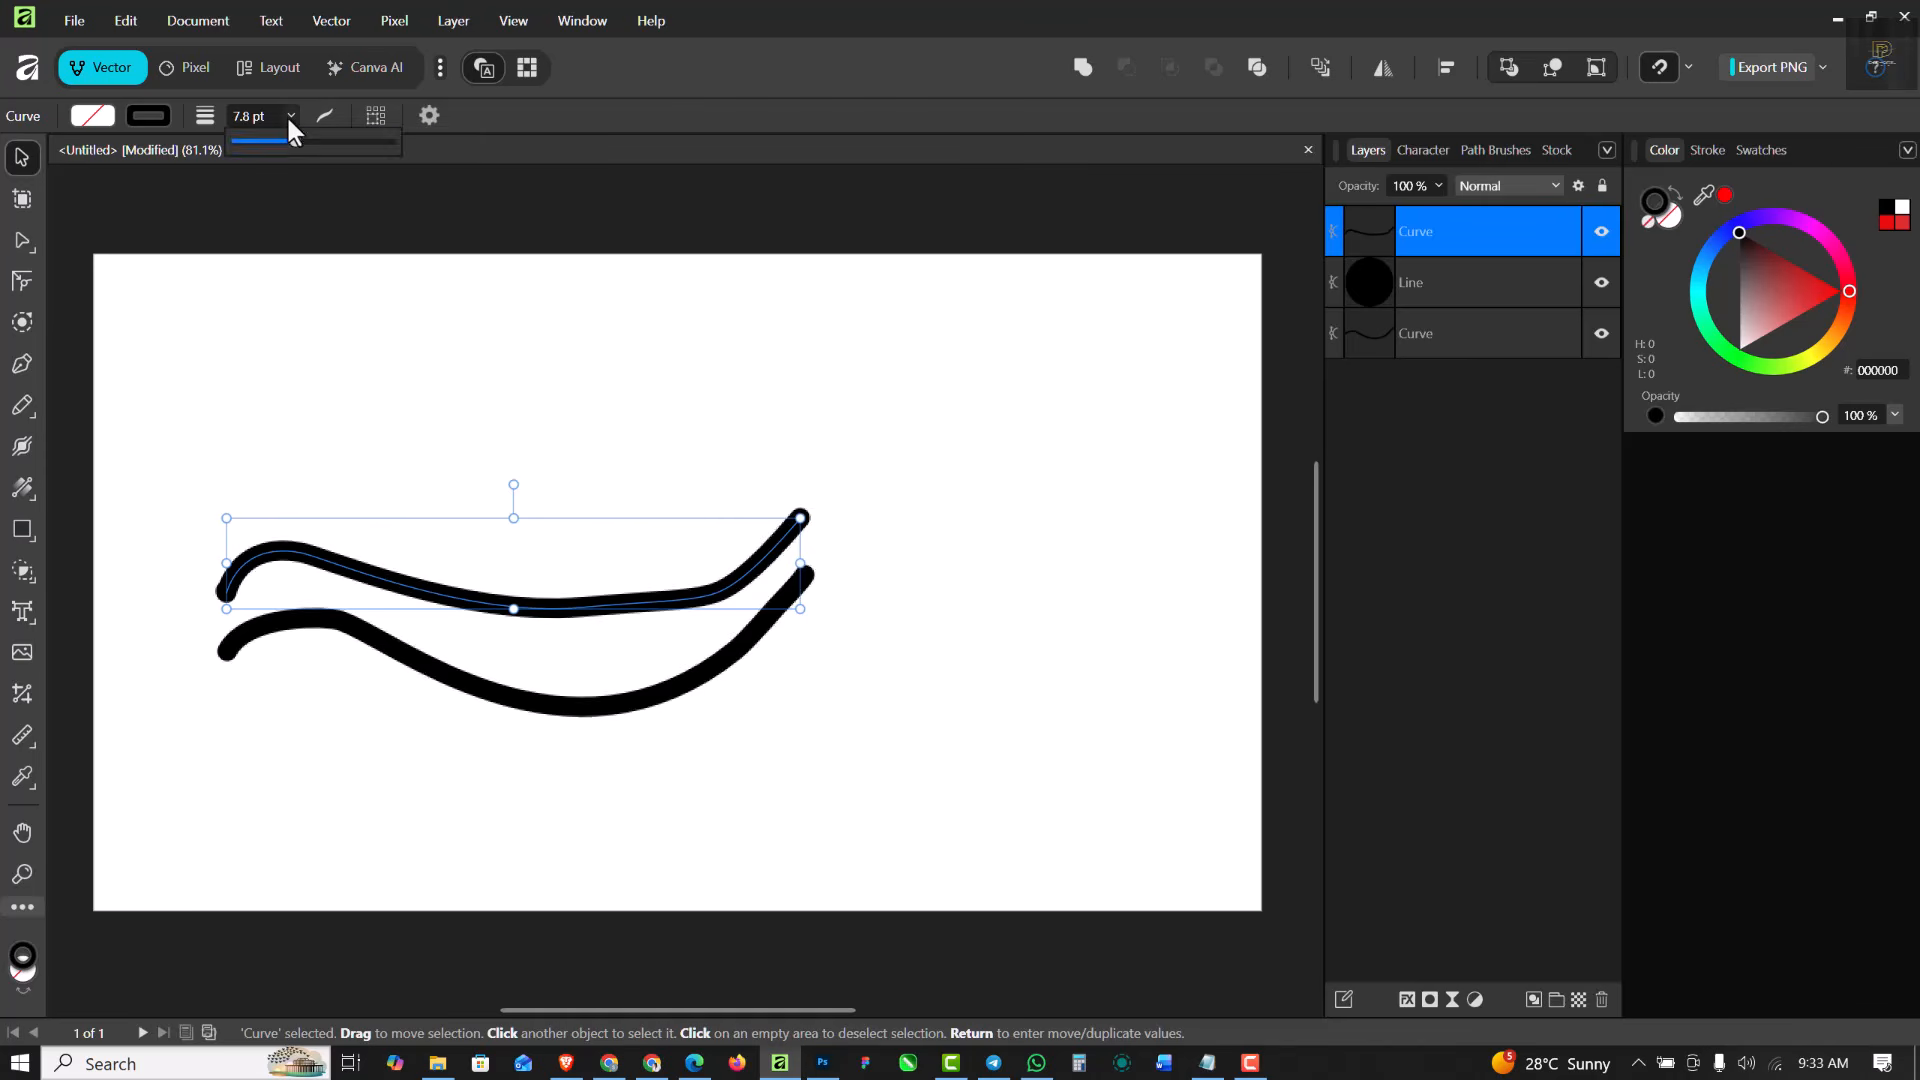
click(266, 332)
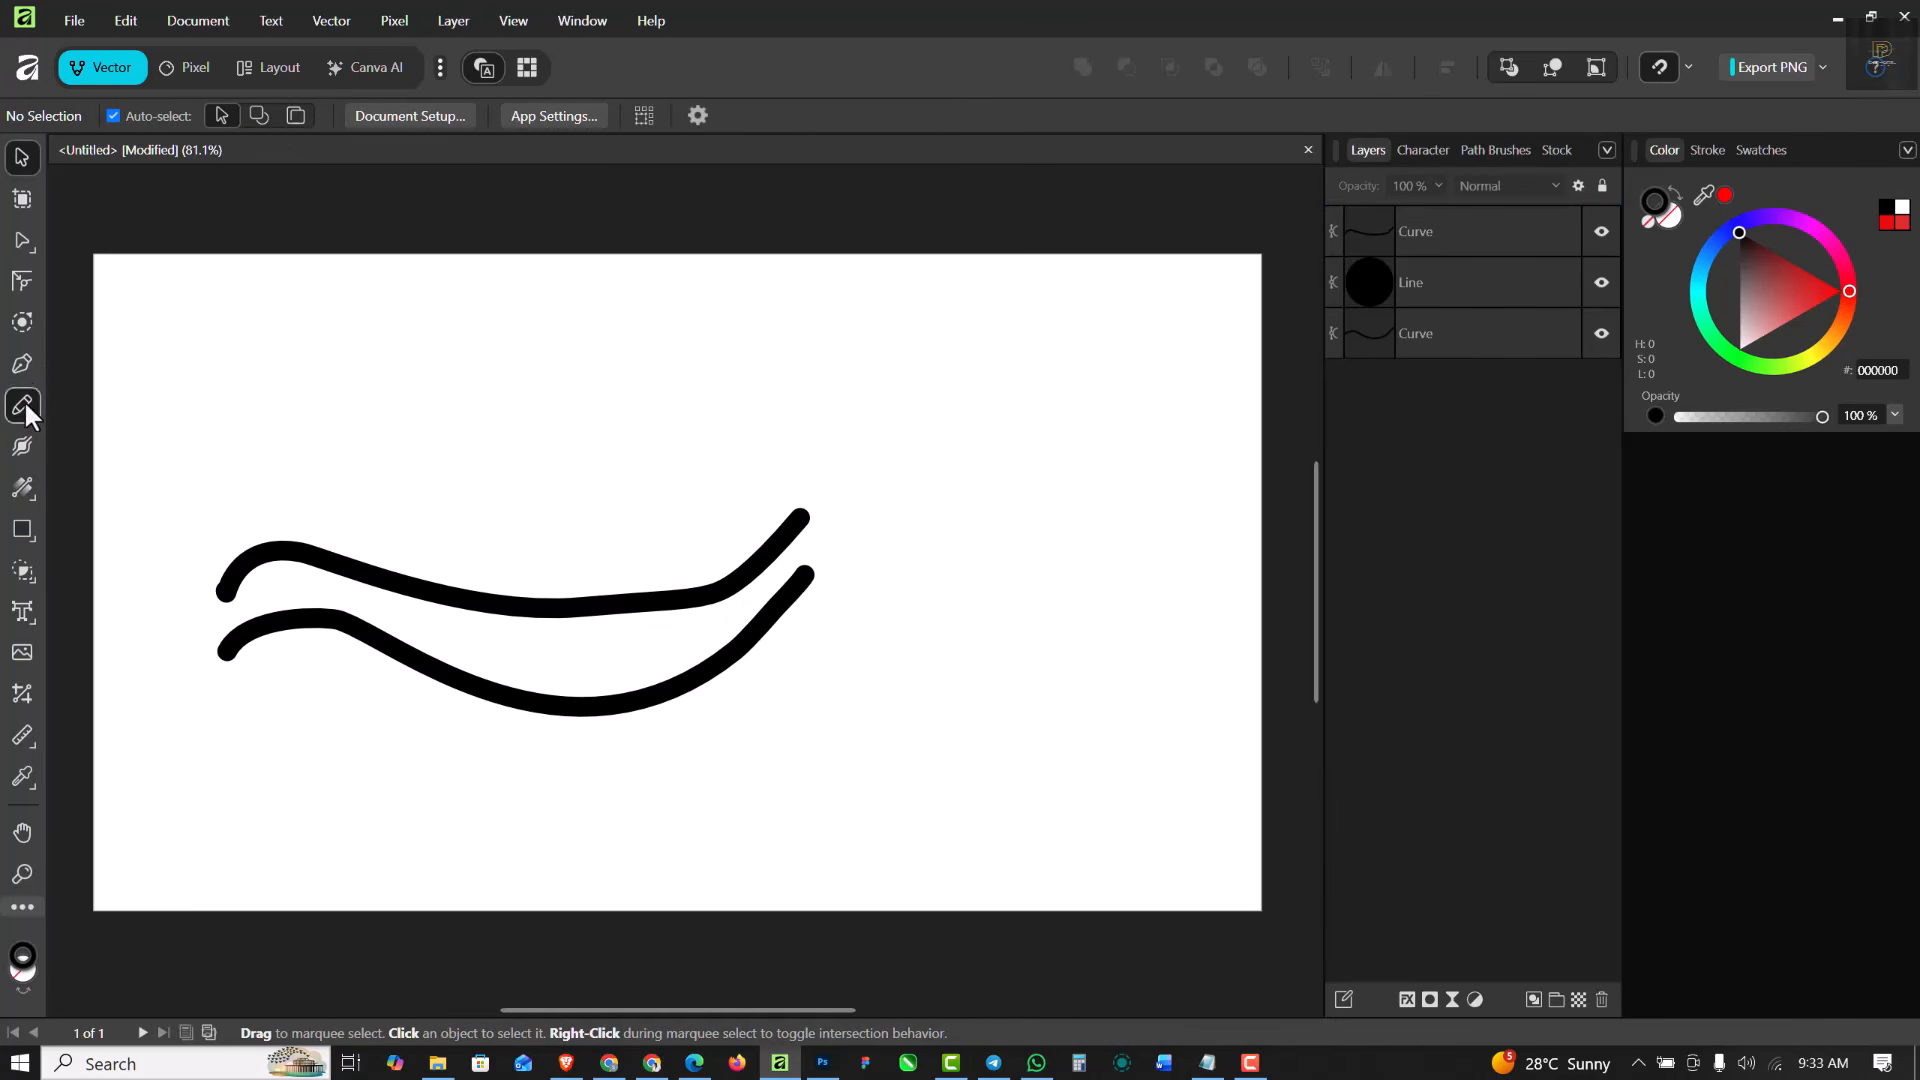
- Draw a third wavy curve above the other two with a 29 pt pencil stroke, and set its width to 3.5 pt
click(24, 403)
click(177, 114)
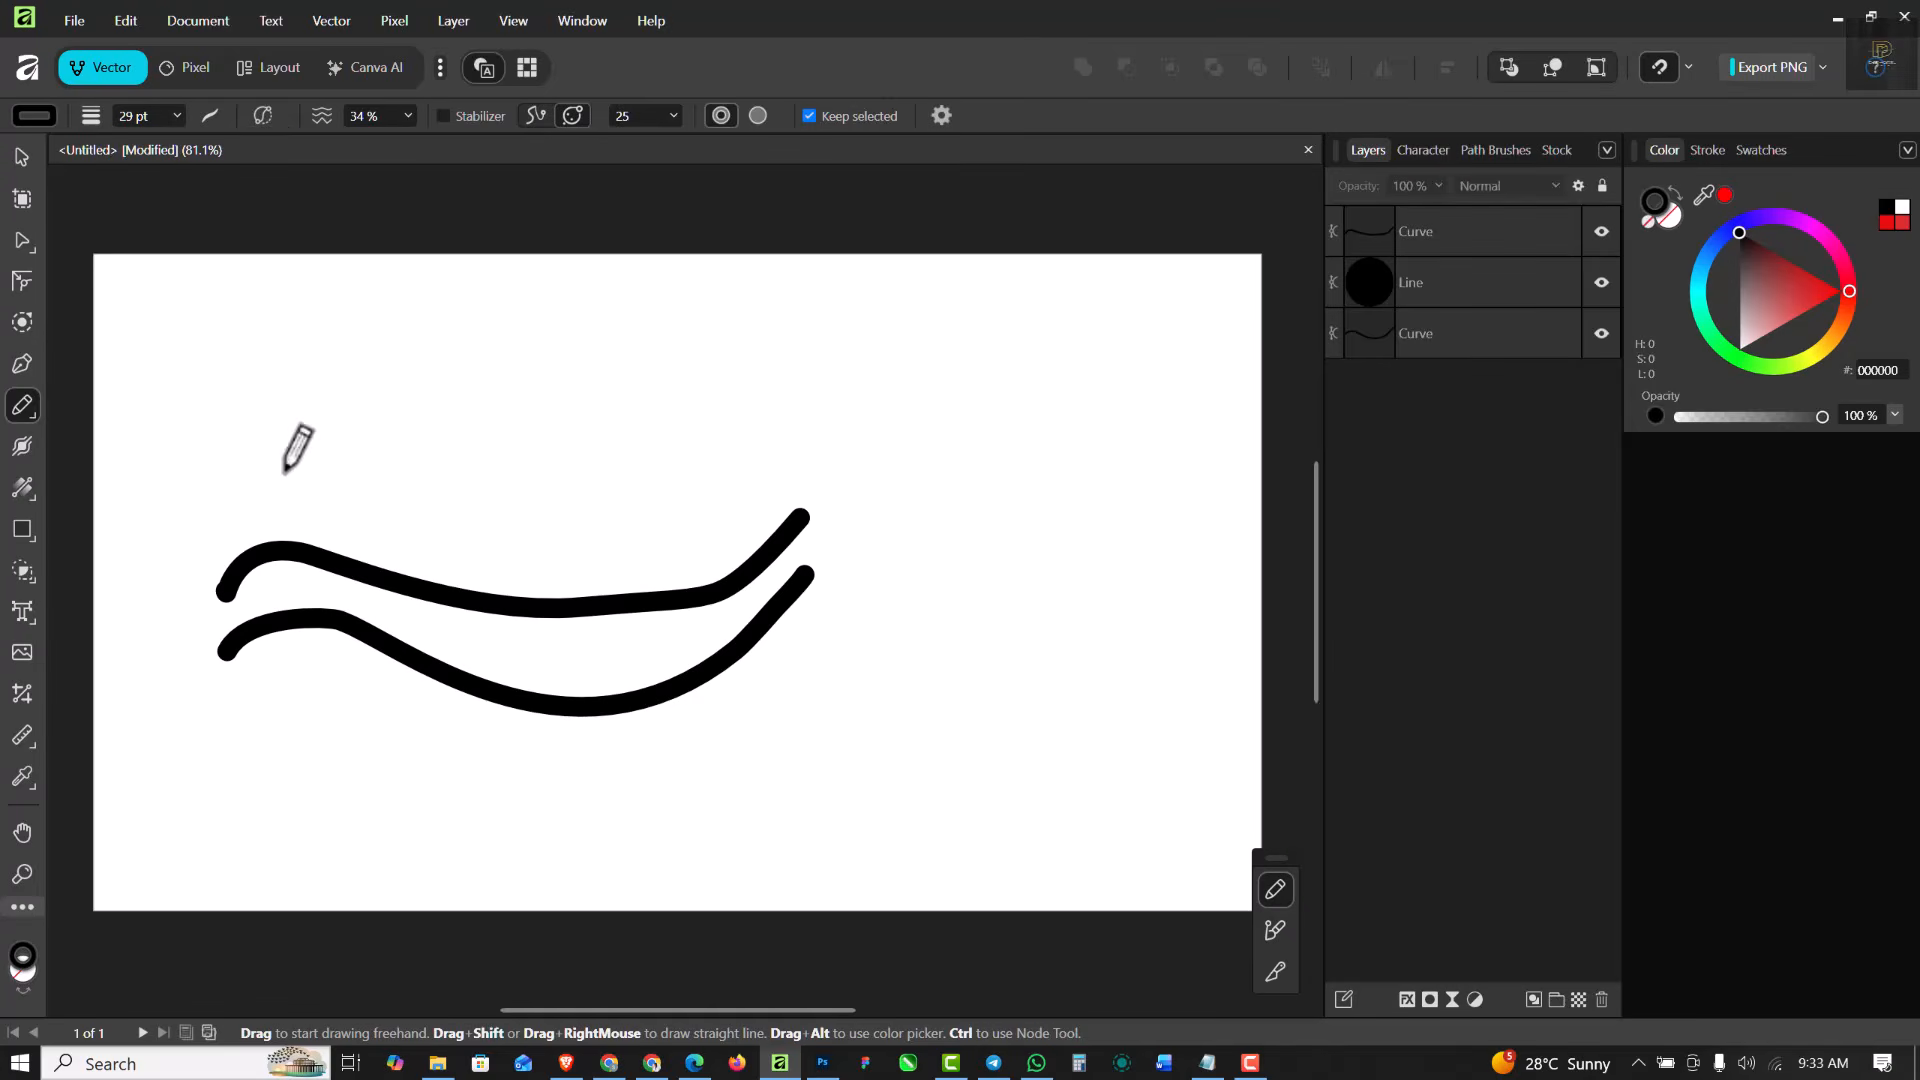
mouse_move(232, 490)
mouse_down()
mouse_move(671, 498)
mouse_move(885, 362)
mouse_up()
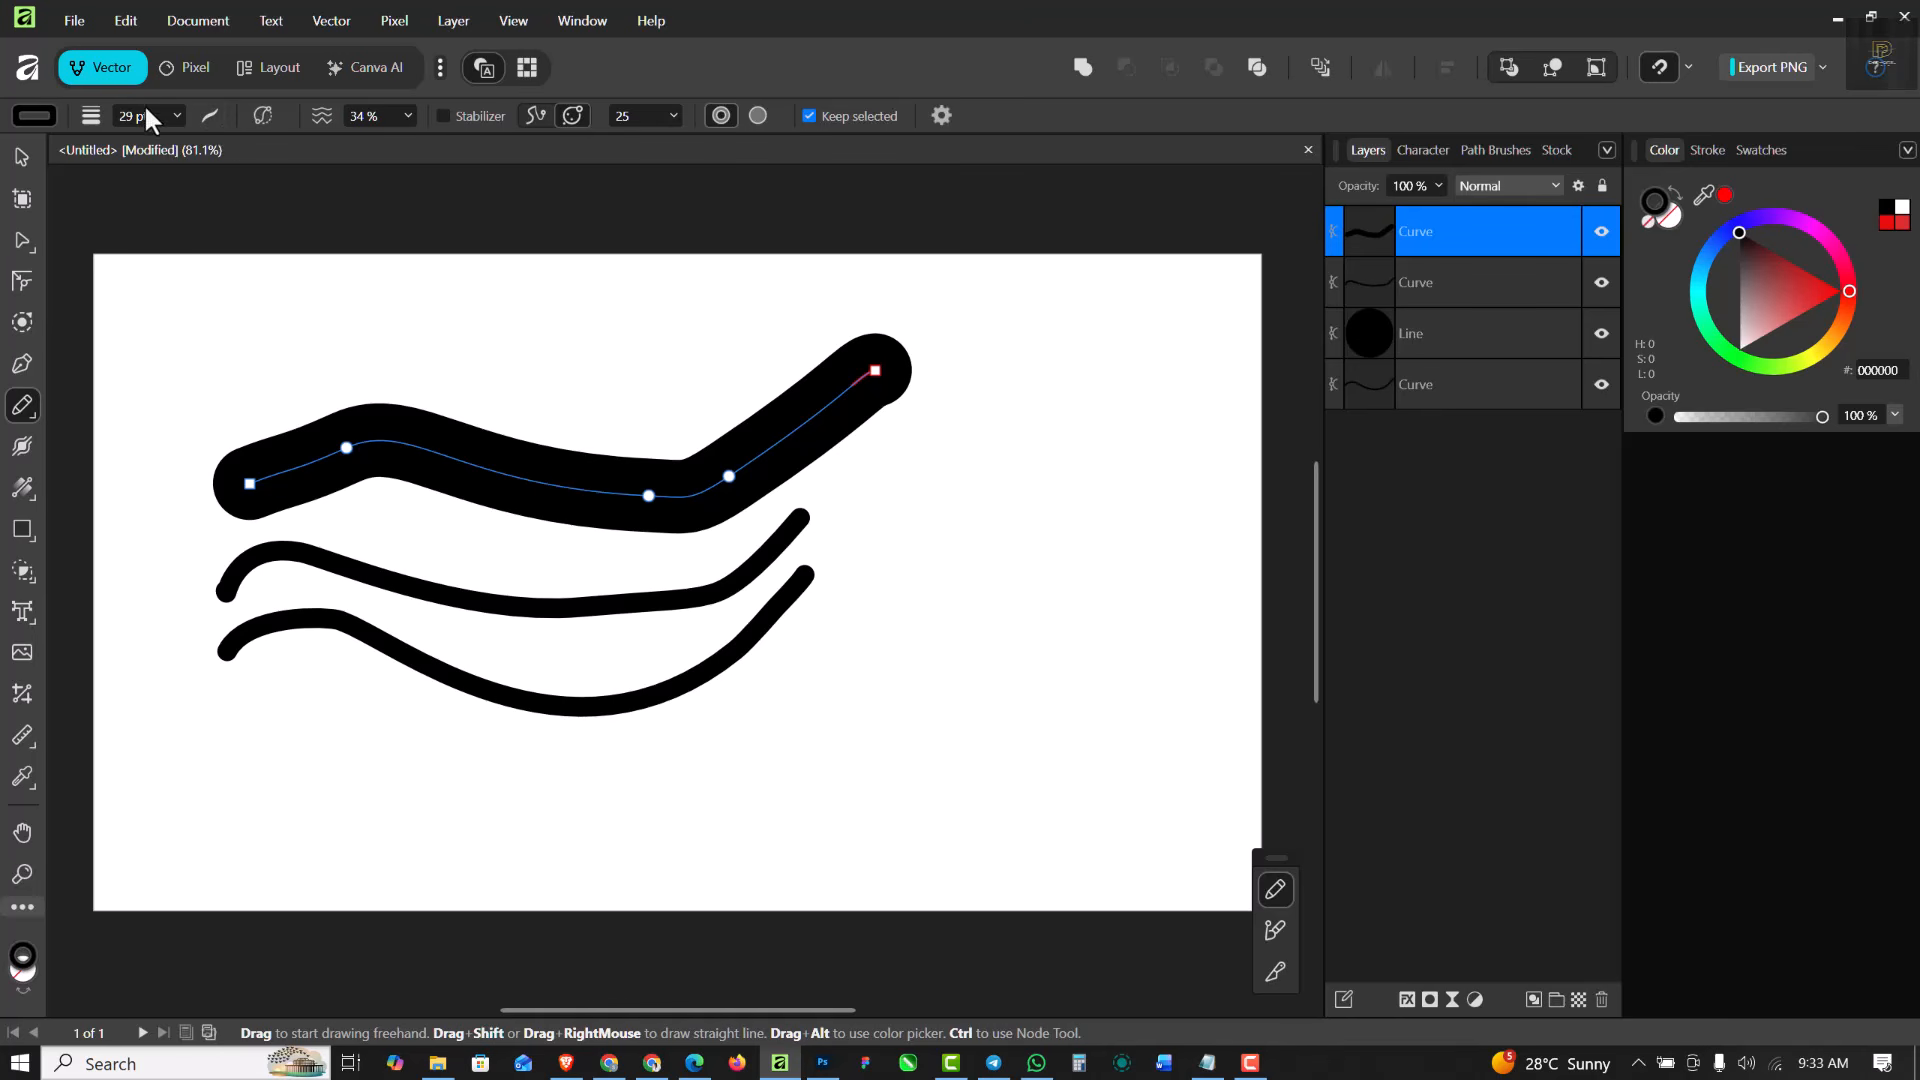
click(177, 115)
drag(178, 141, 128, 142)
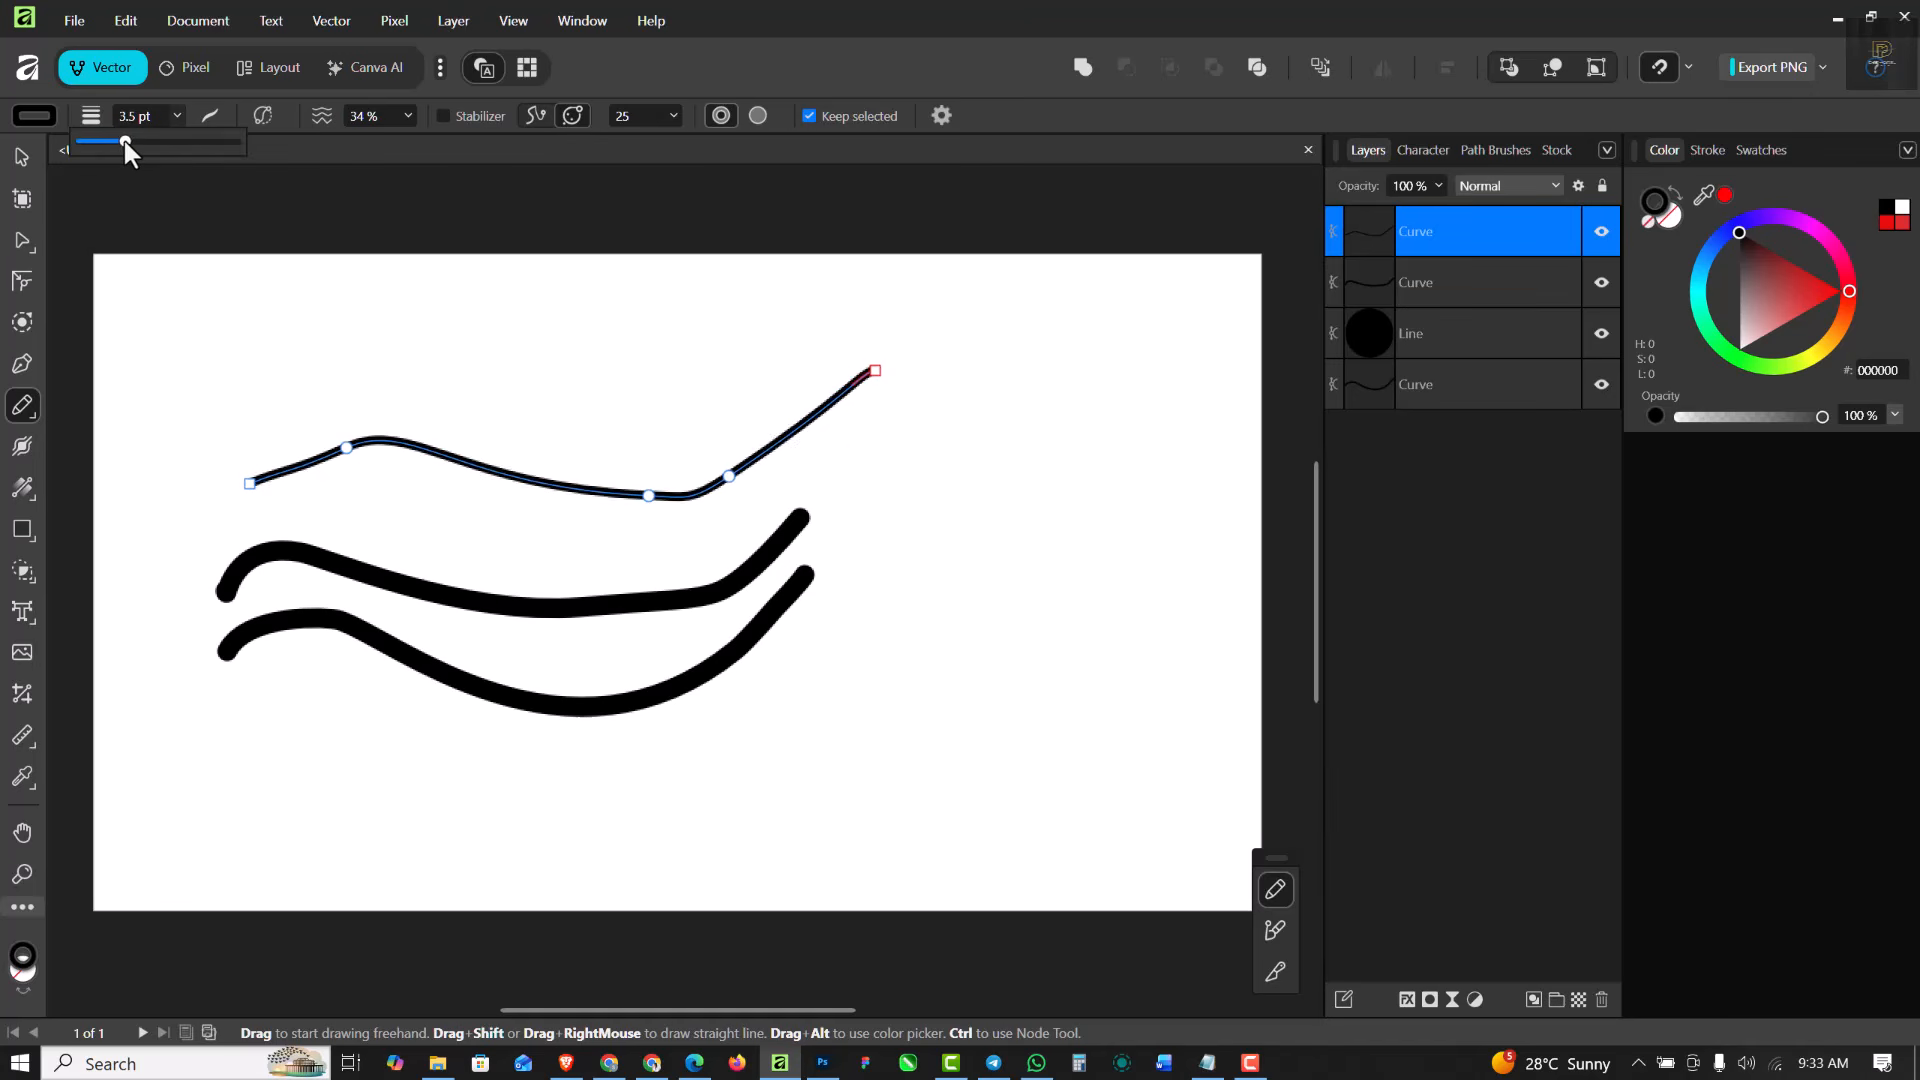
- Set the middle curve's stroke width to 5.5 pt
click(21, 158)
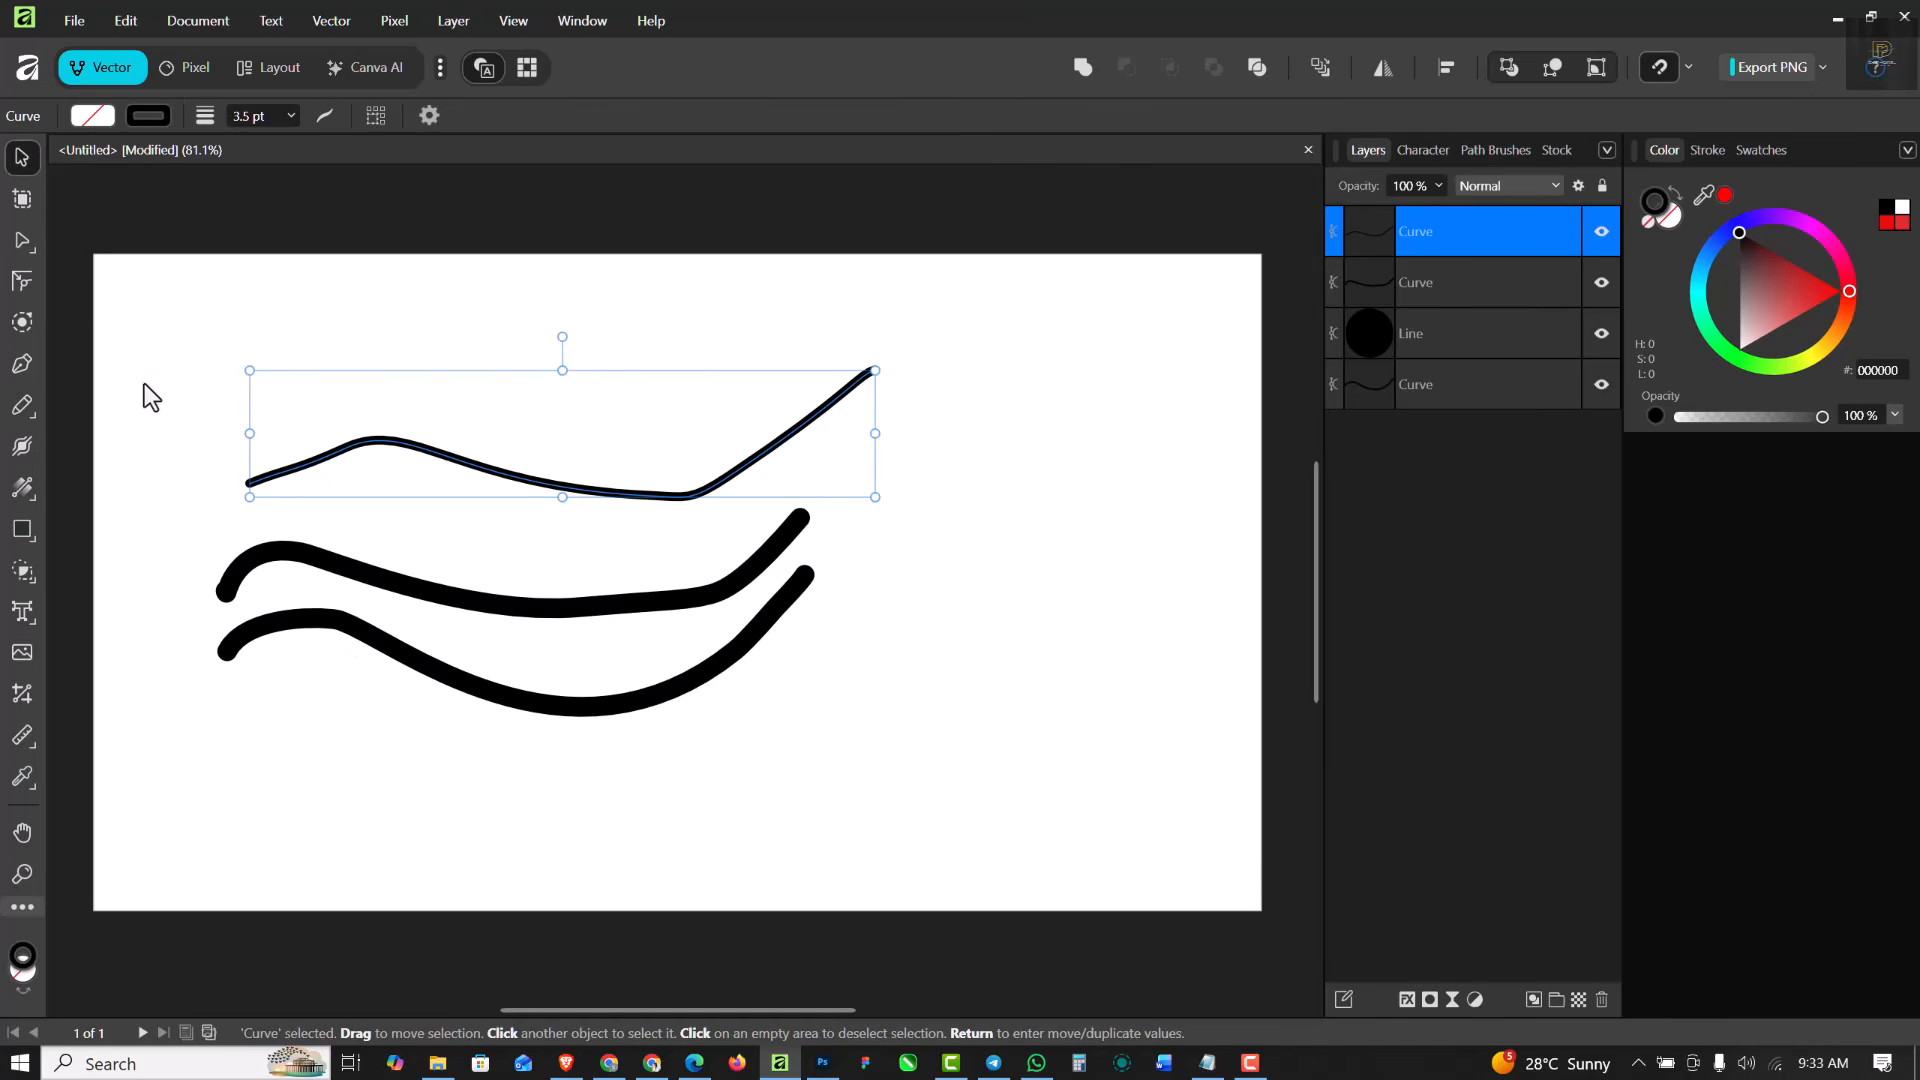
click(383, 592)
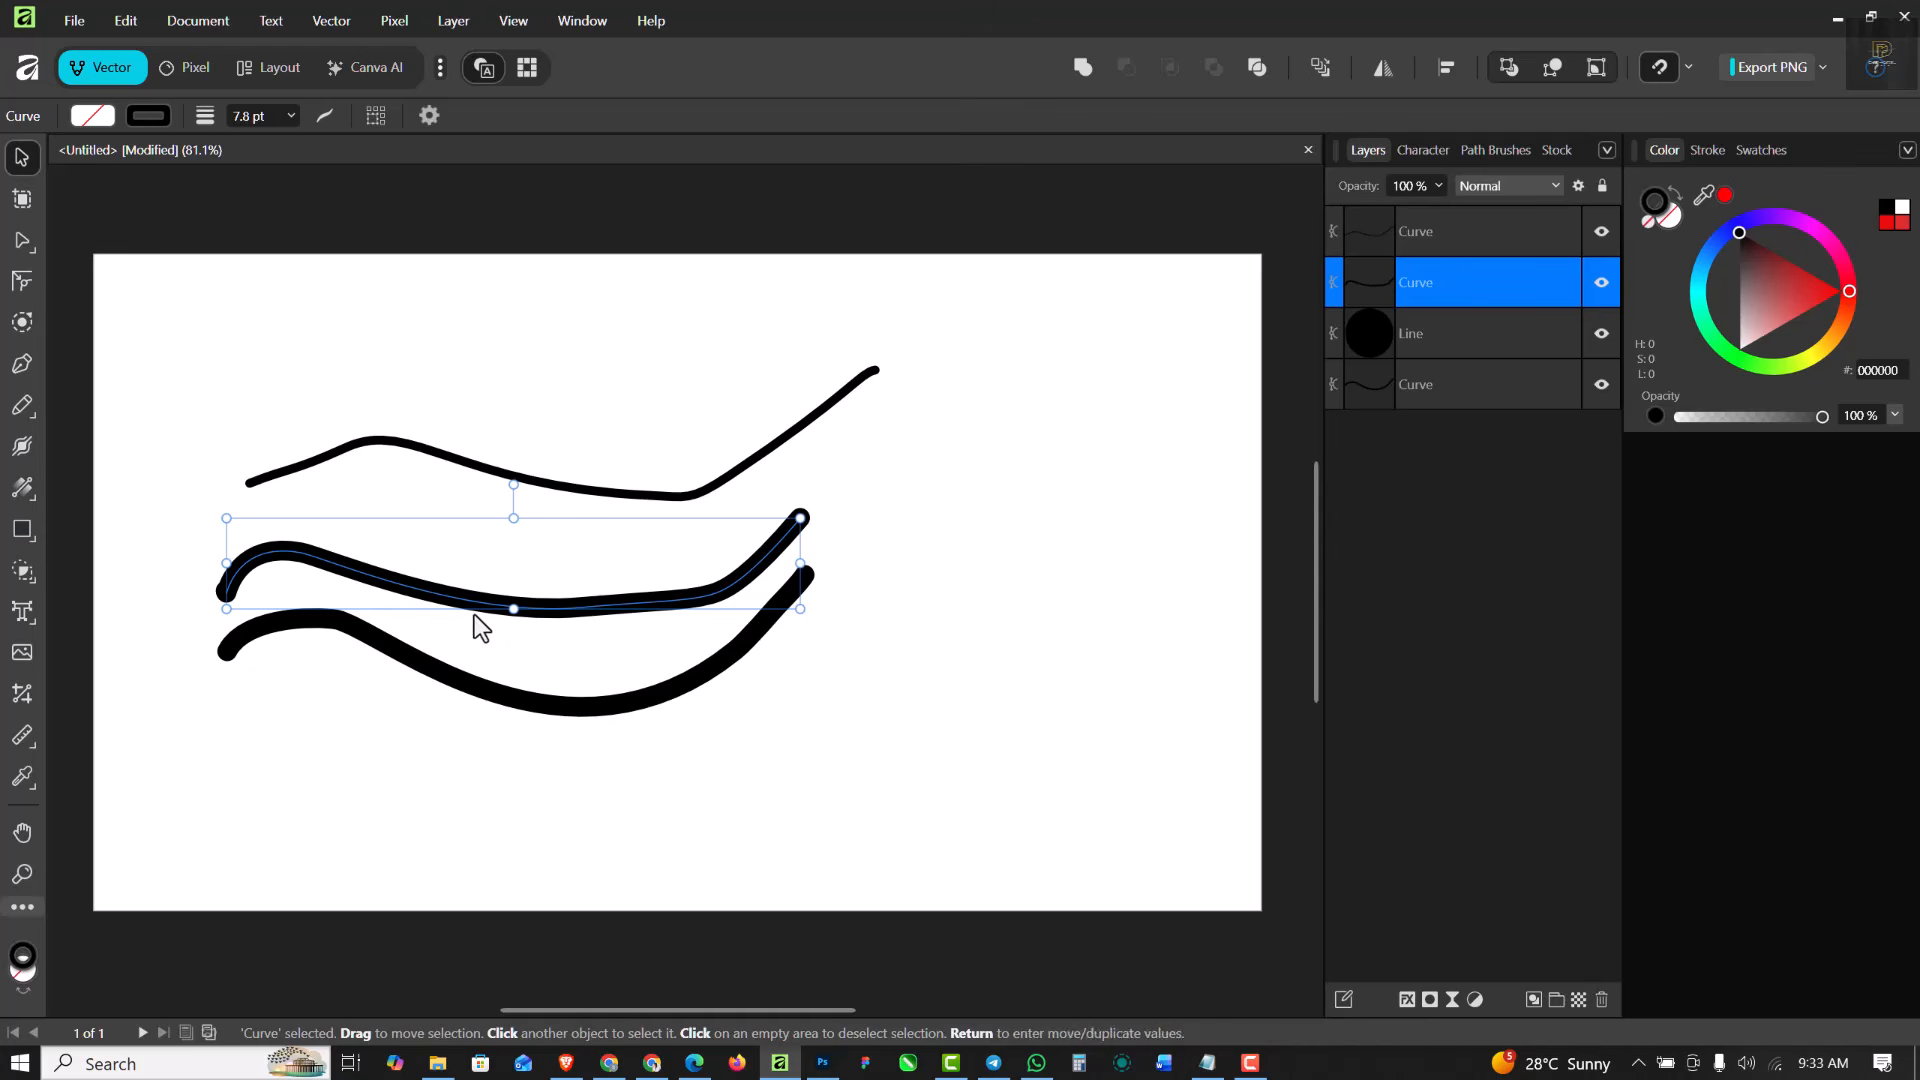
click(291, 116)
drag(300, 142, 288, 142)
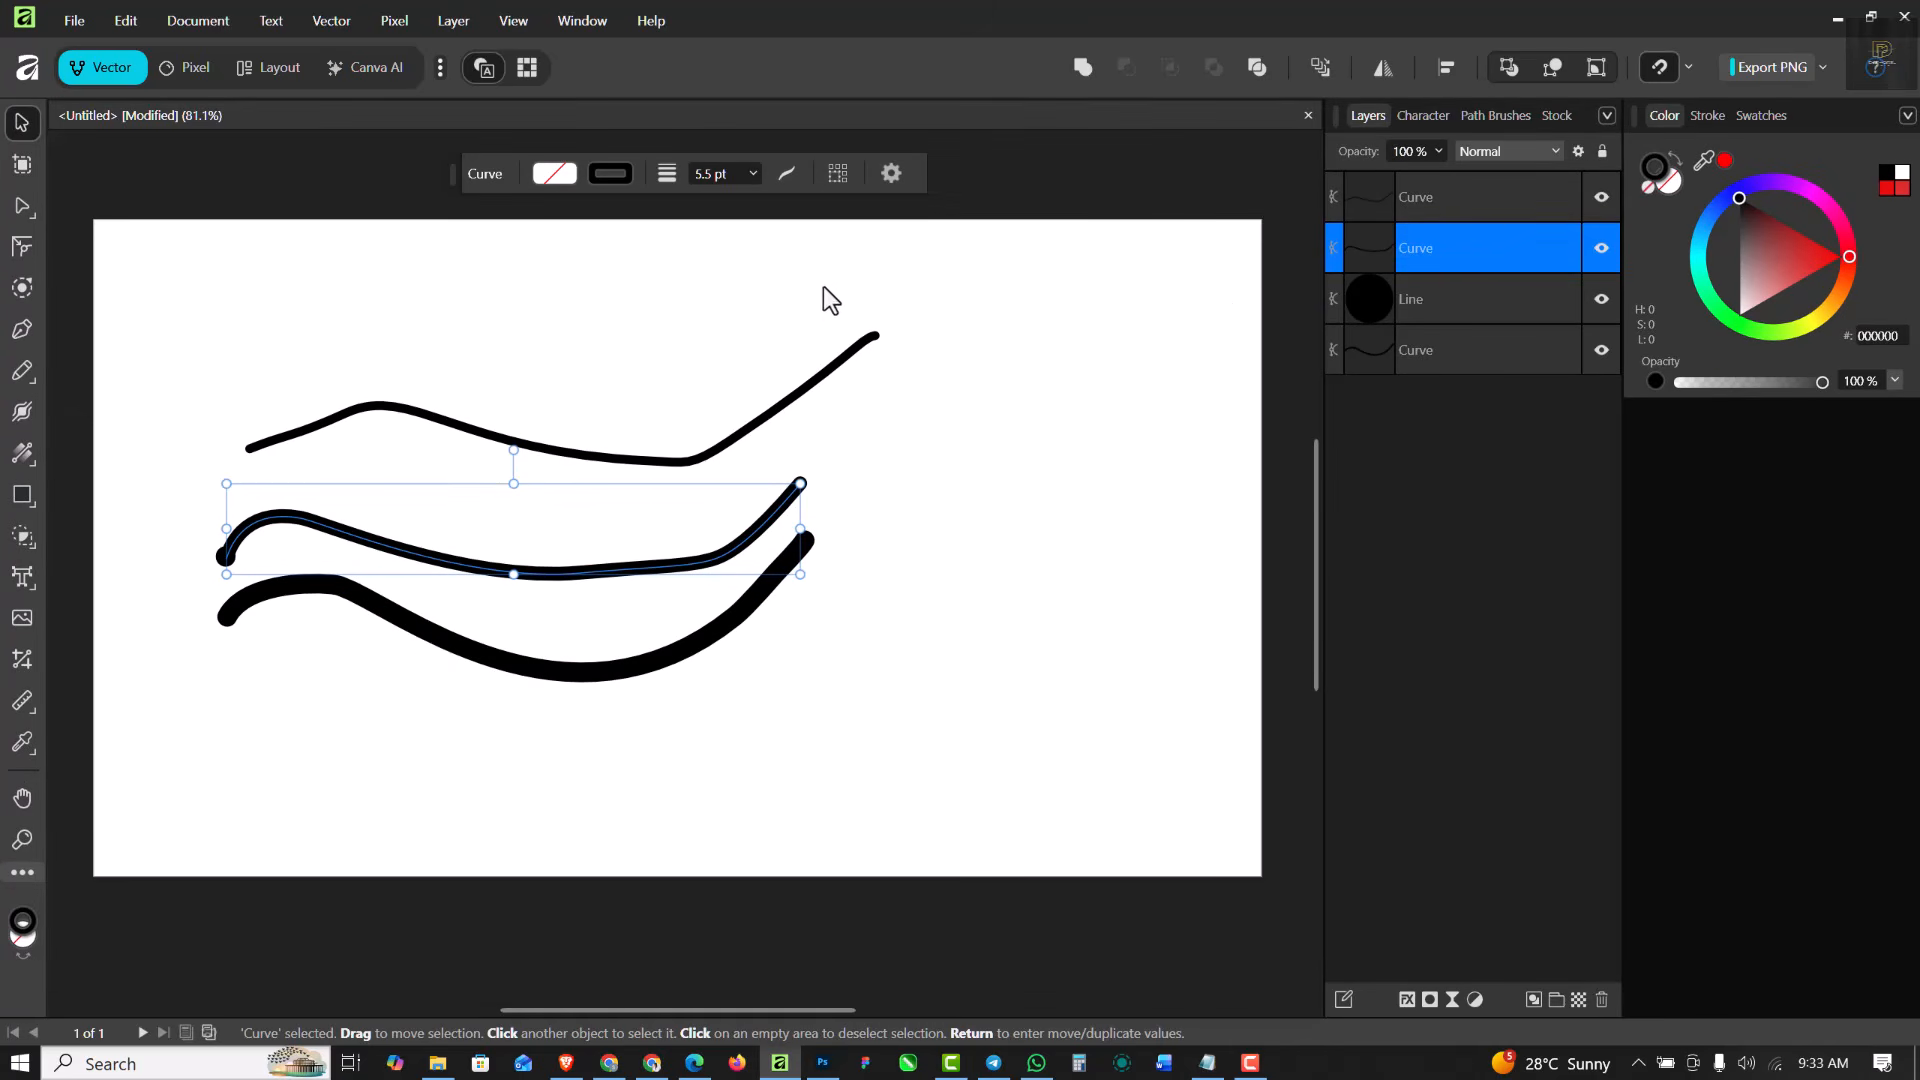
- Clear the selection and dock the floating context toolbar back in its place
click(488, 152)
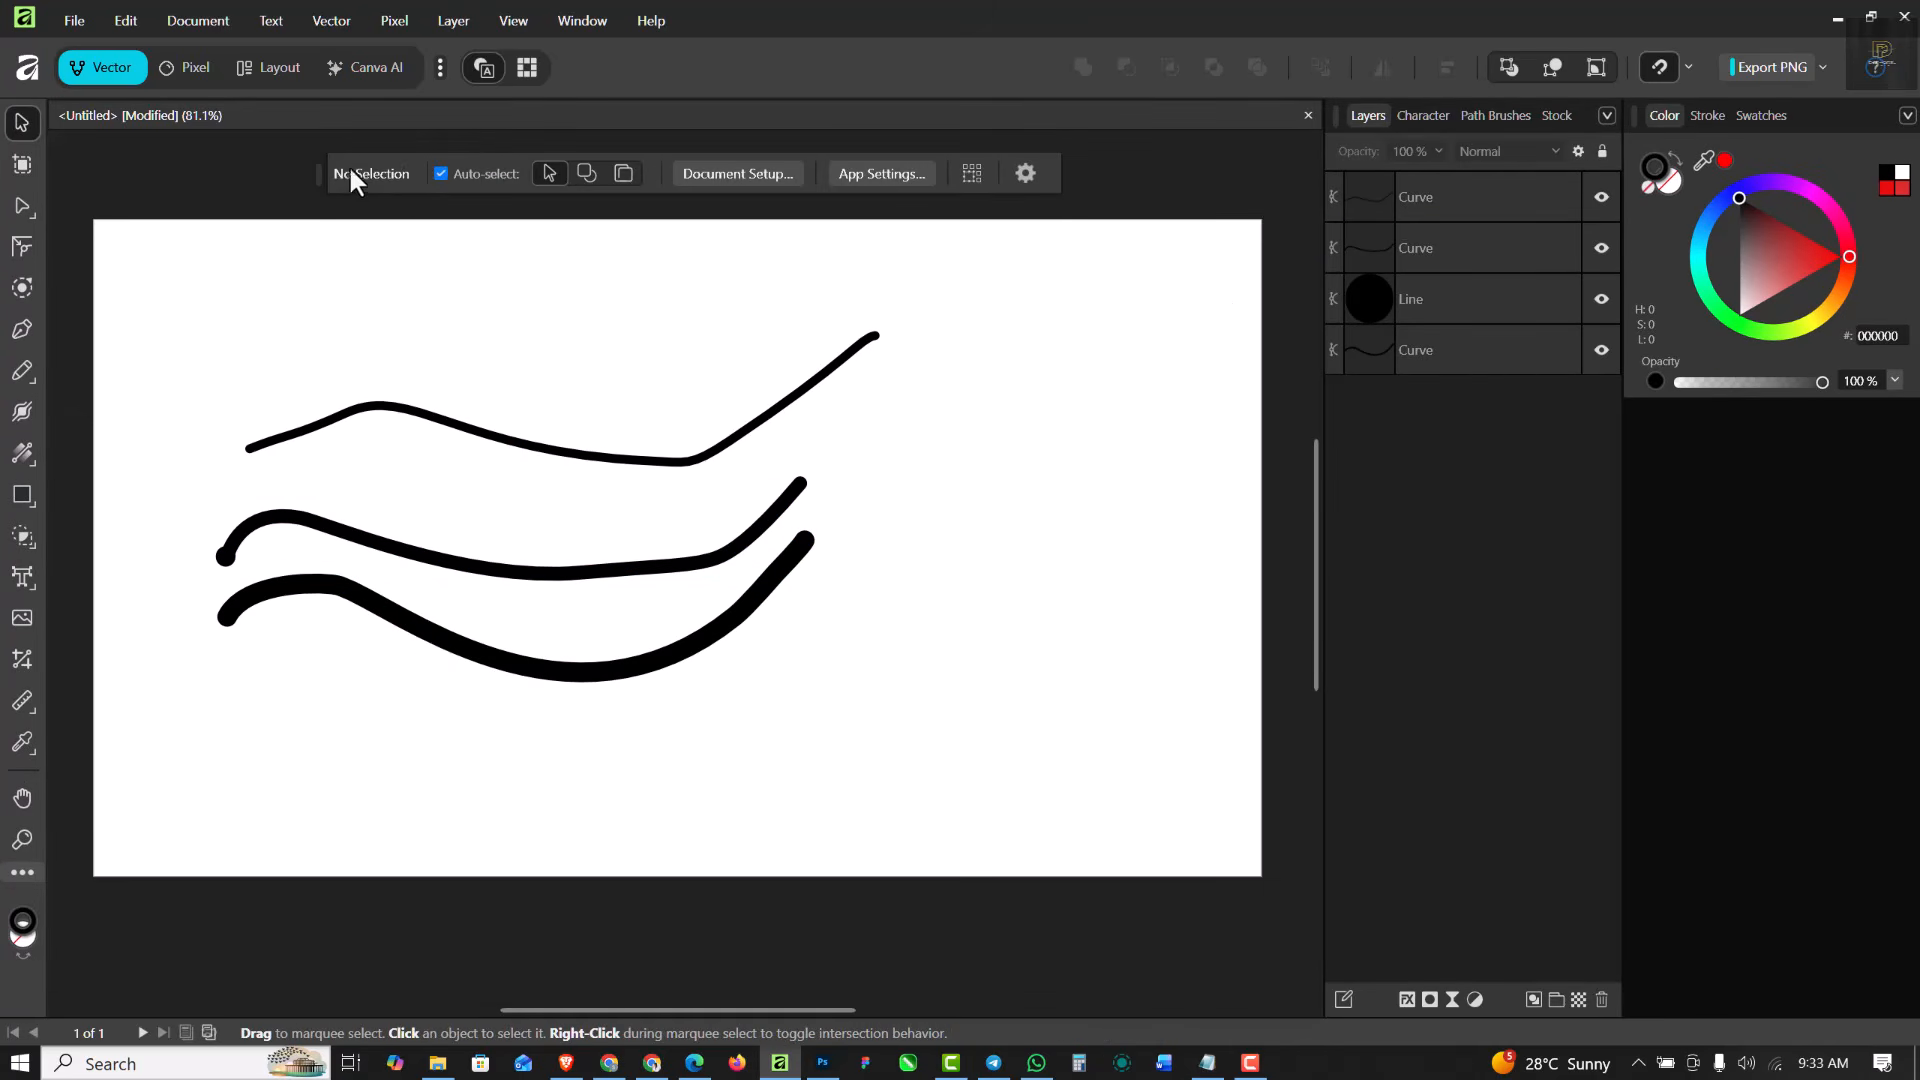
drag(318, 166, 238, 112)
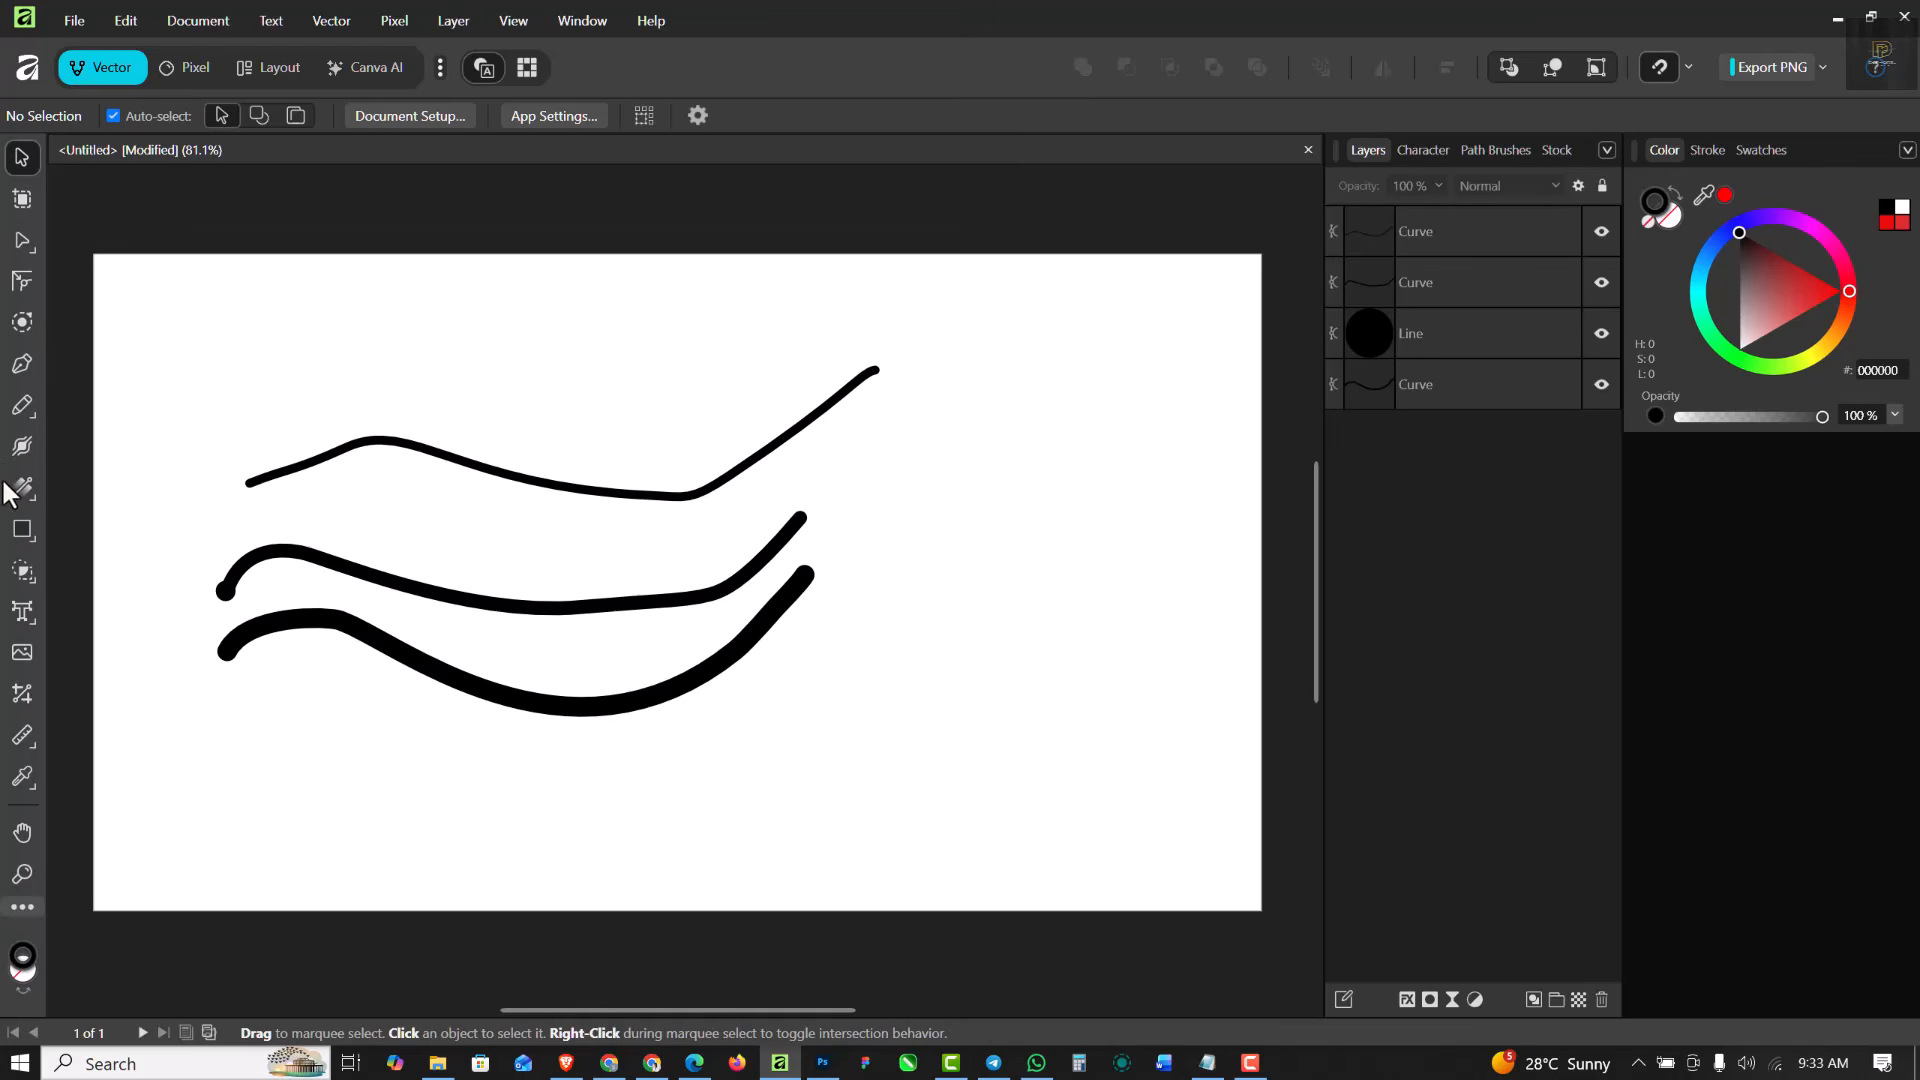
click(24, 402)
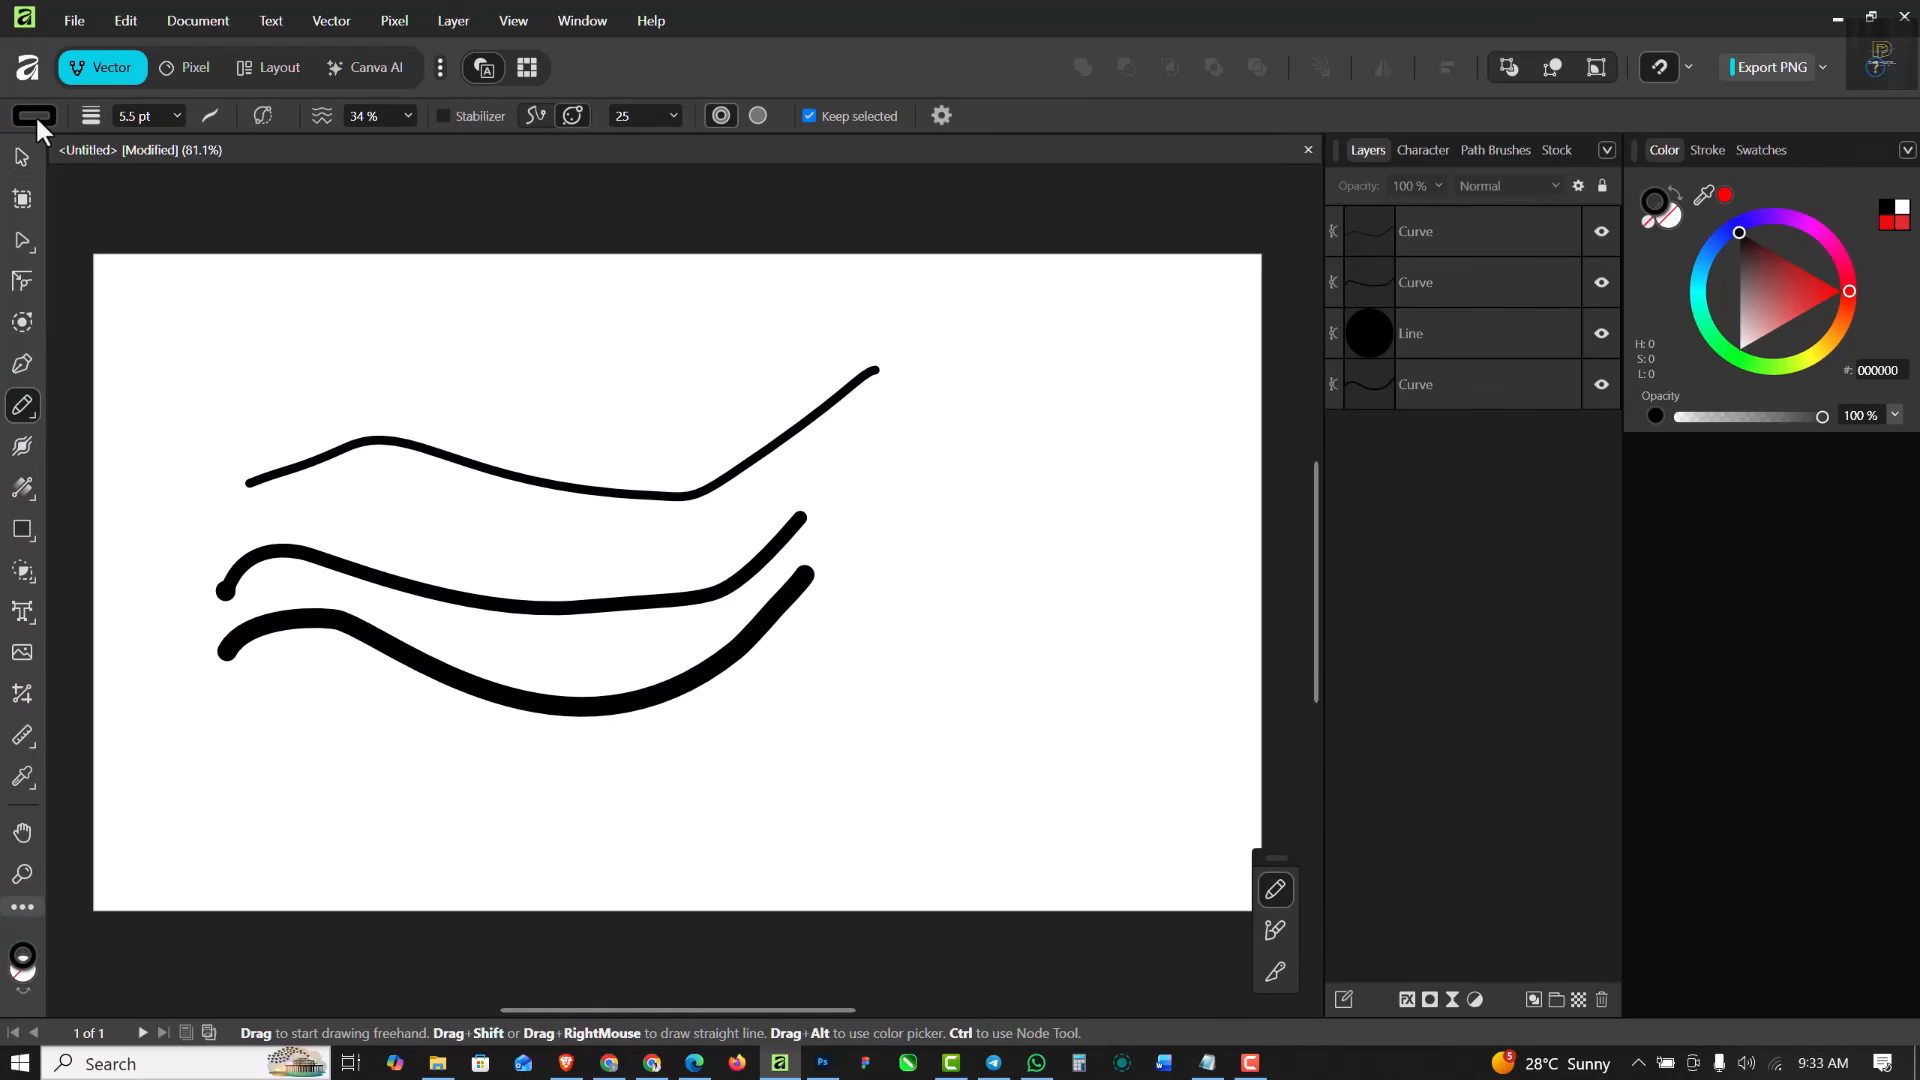
click(34, 114)
click(20, 157)
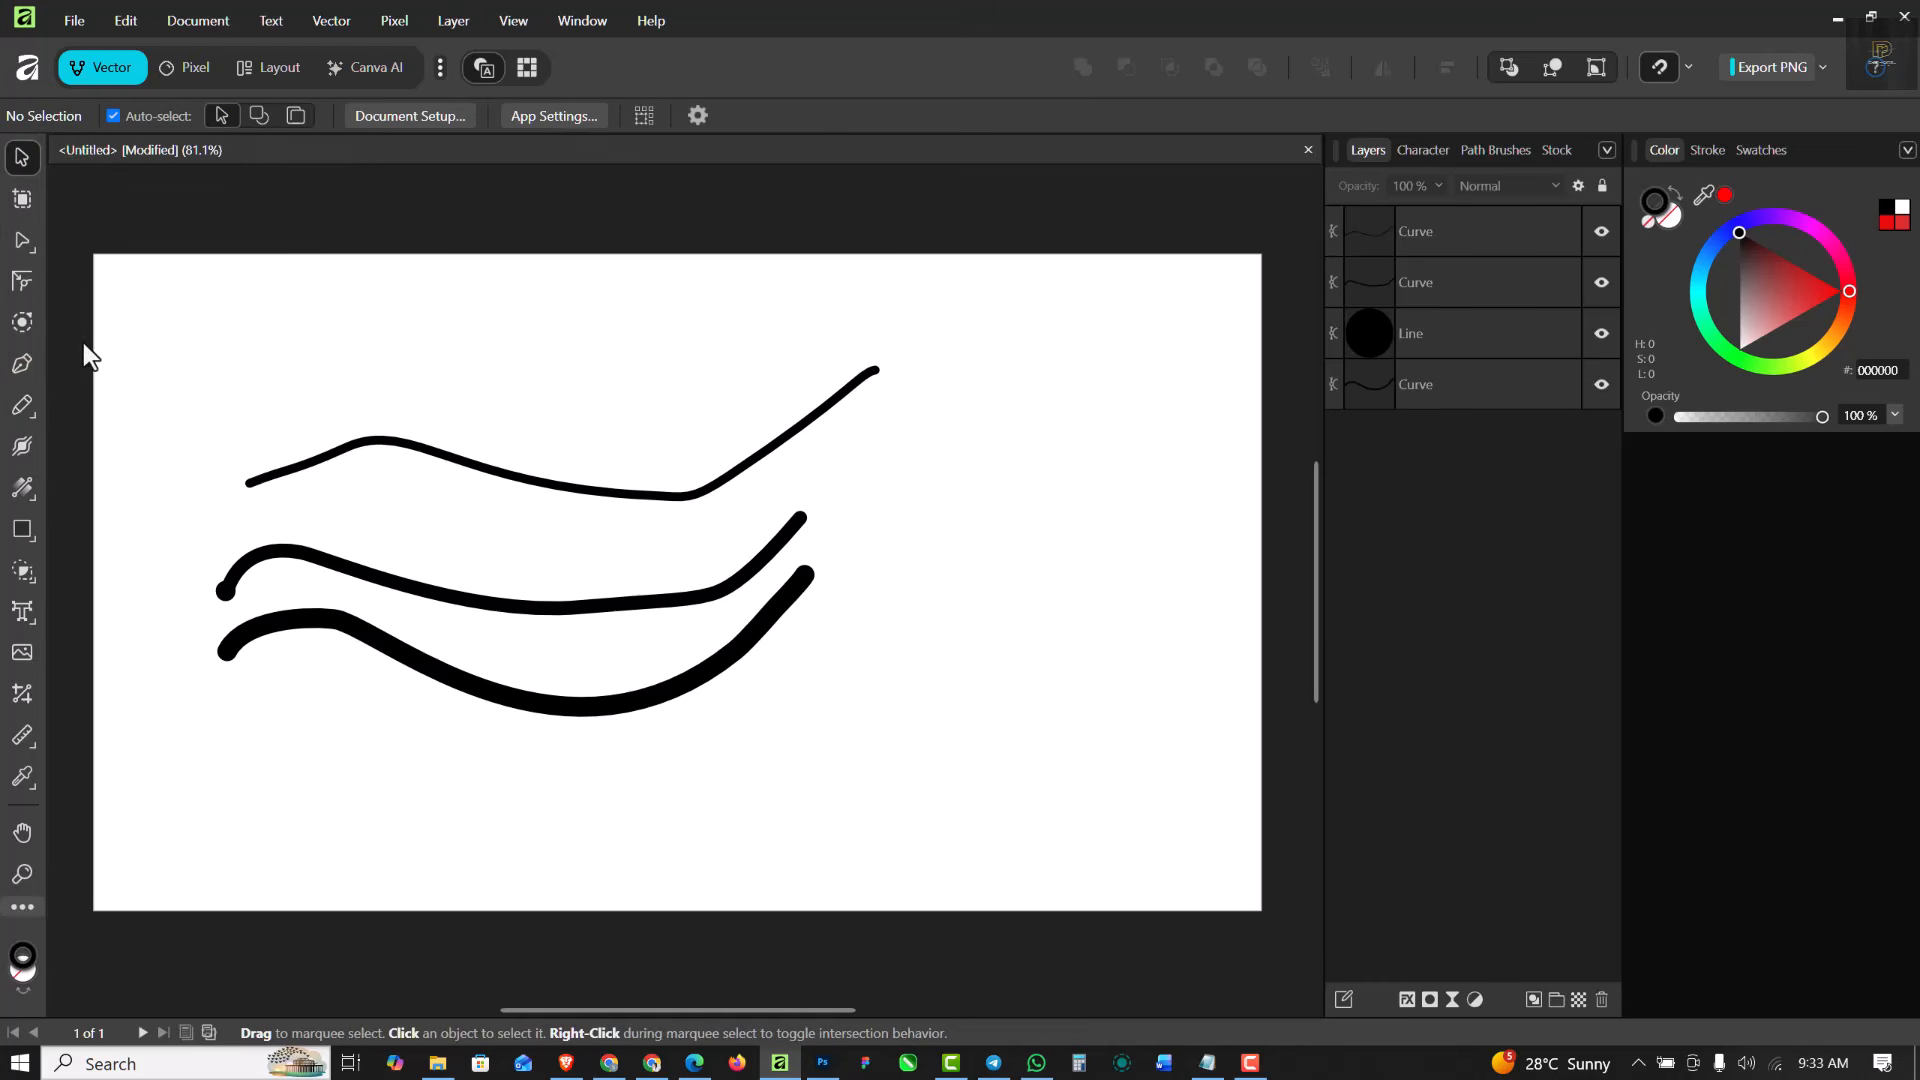
- Recolour the lowest curve's stroke to green 39DB2E
click(440, 684)
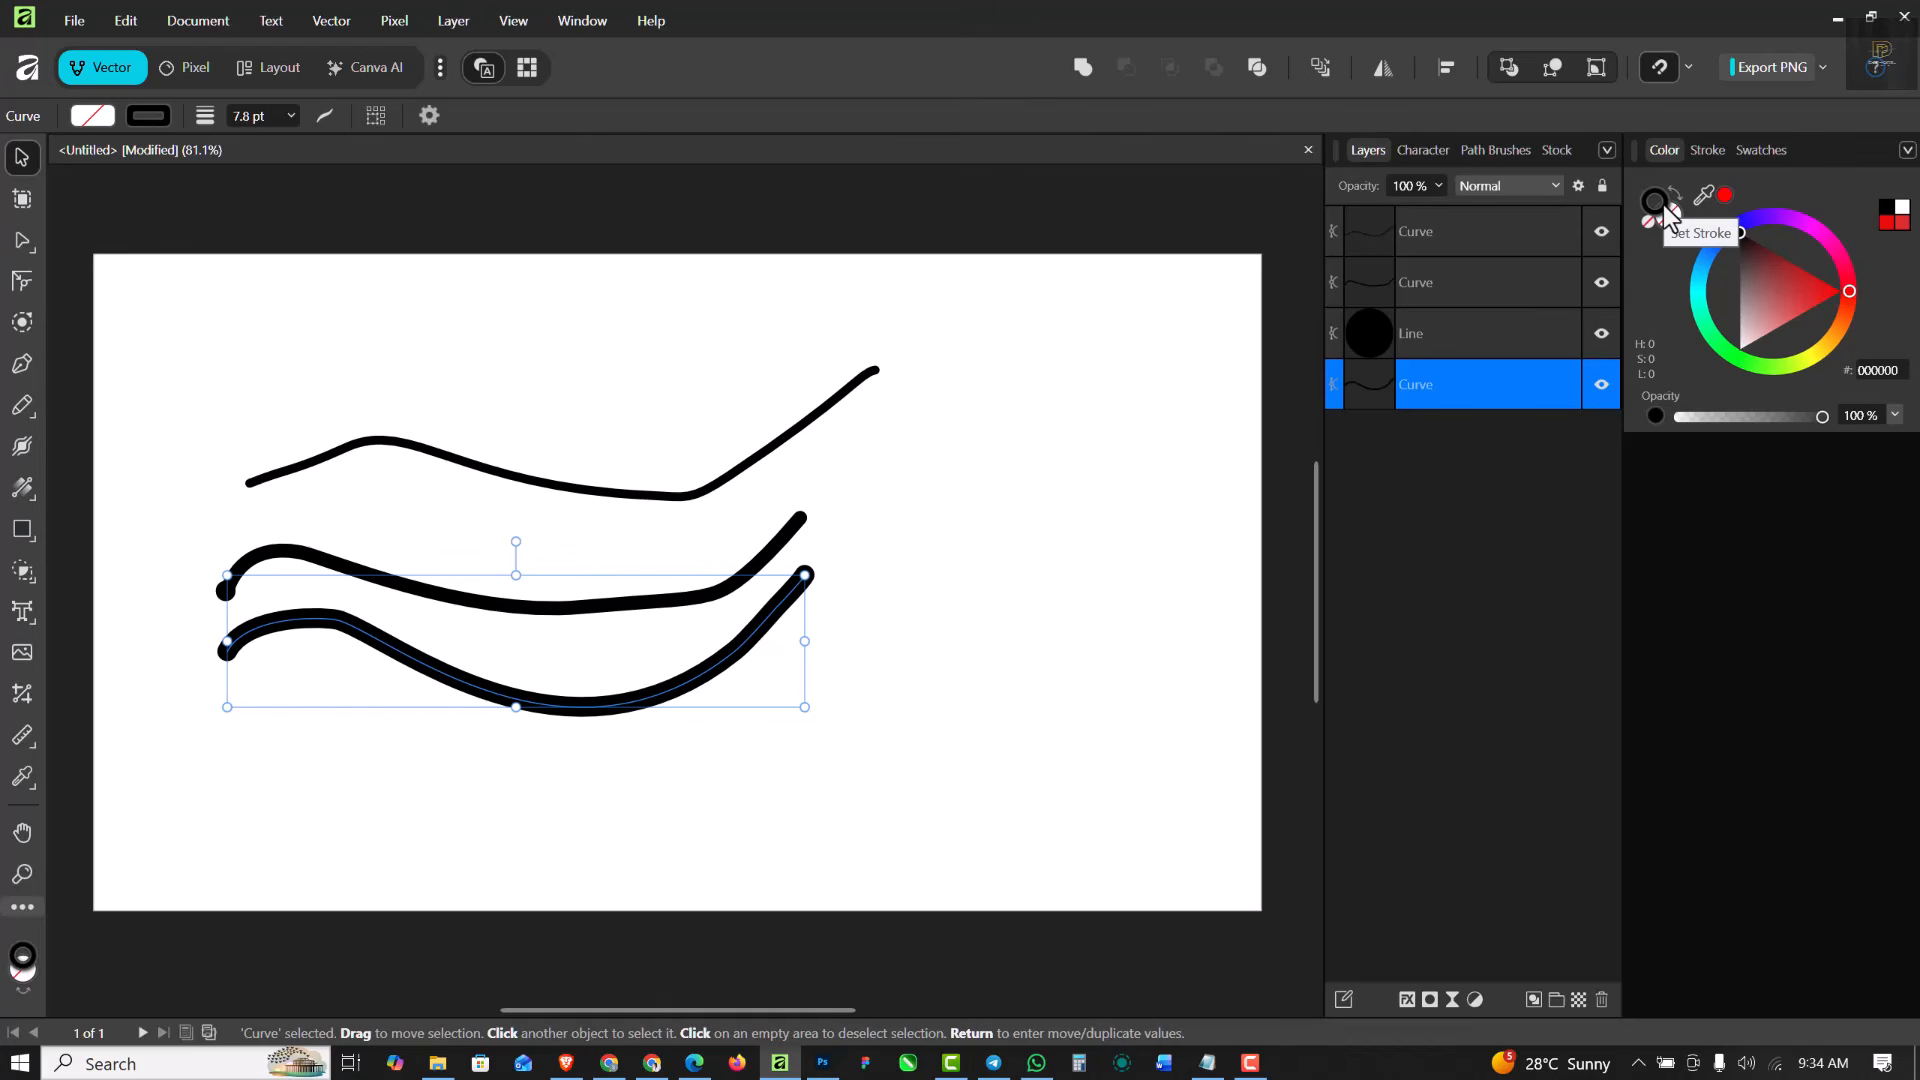
click(1894, 222)
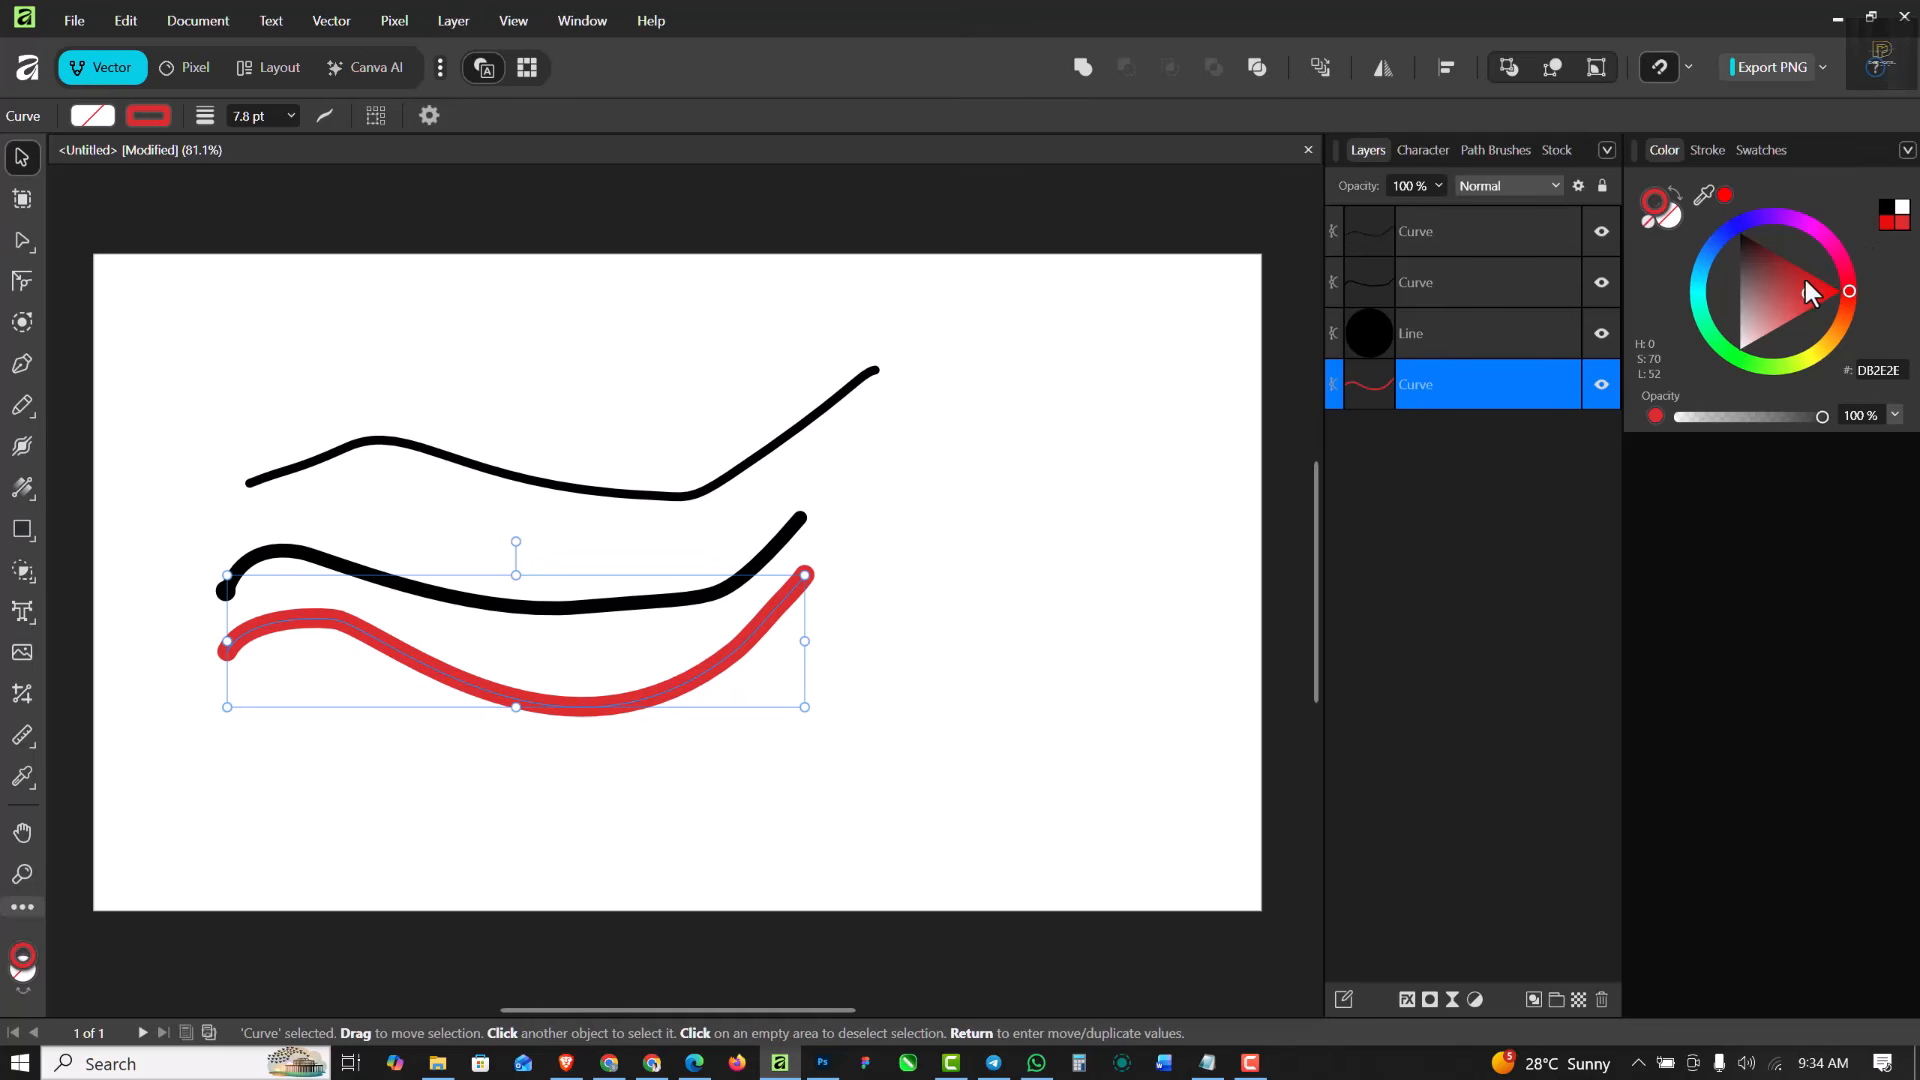
mouse_move(1851, 308)
mouse_down()
mouse_move(1835, 337)
mouse_move(1738, 325)
mouse_move(1759, 352)
mouse_up()
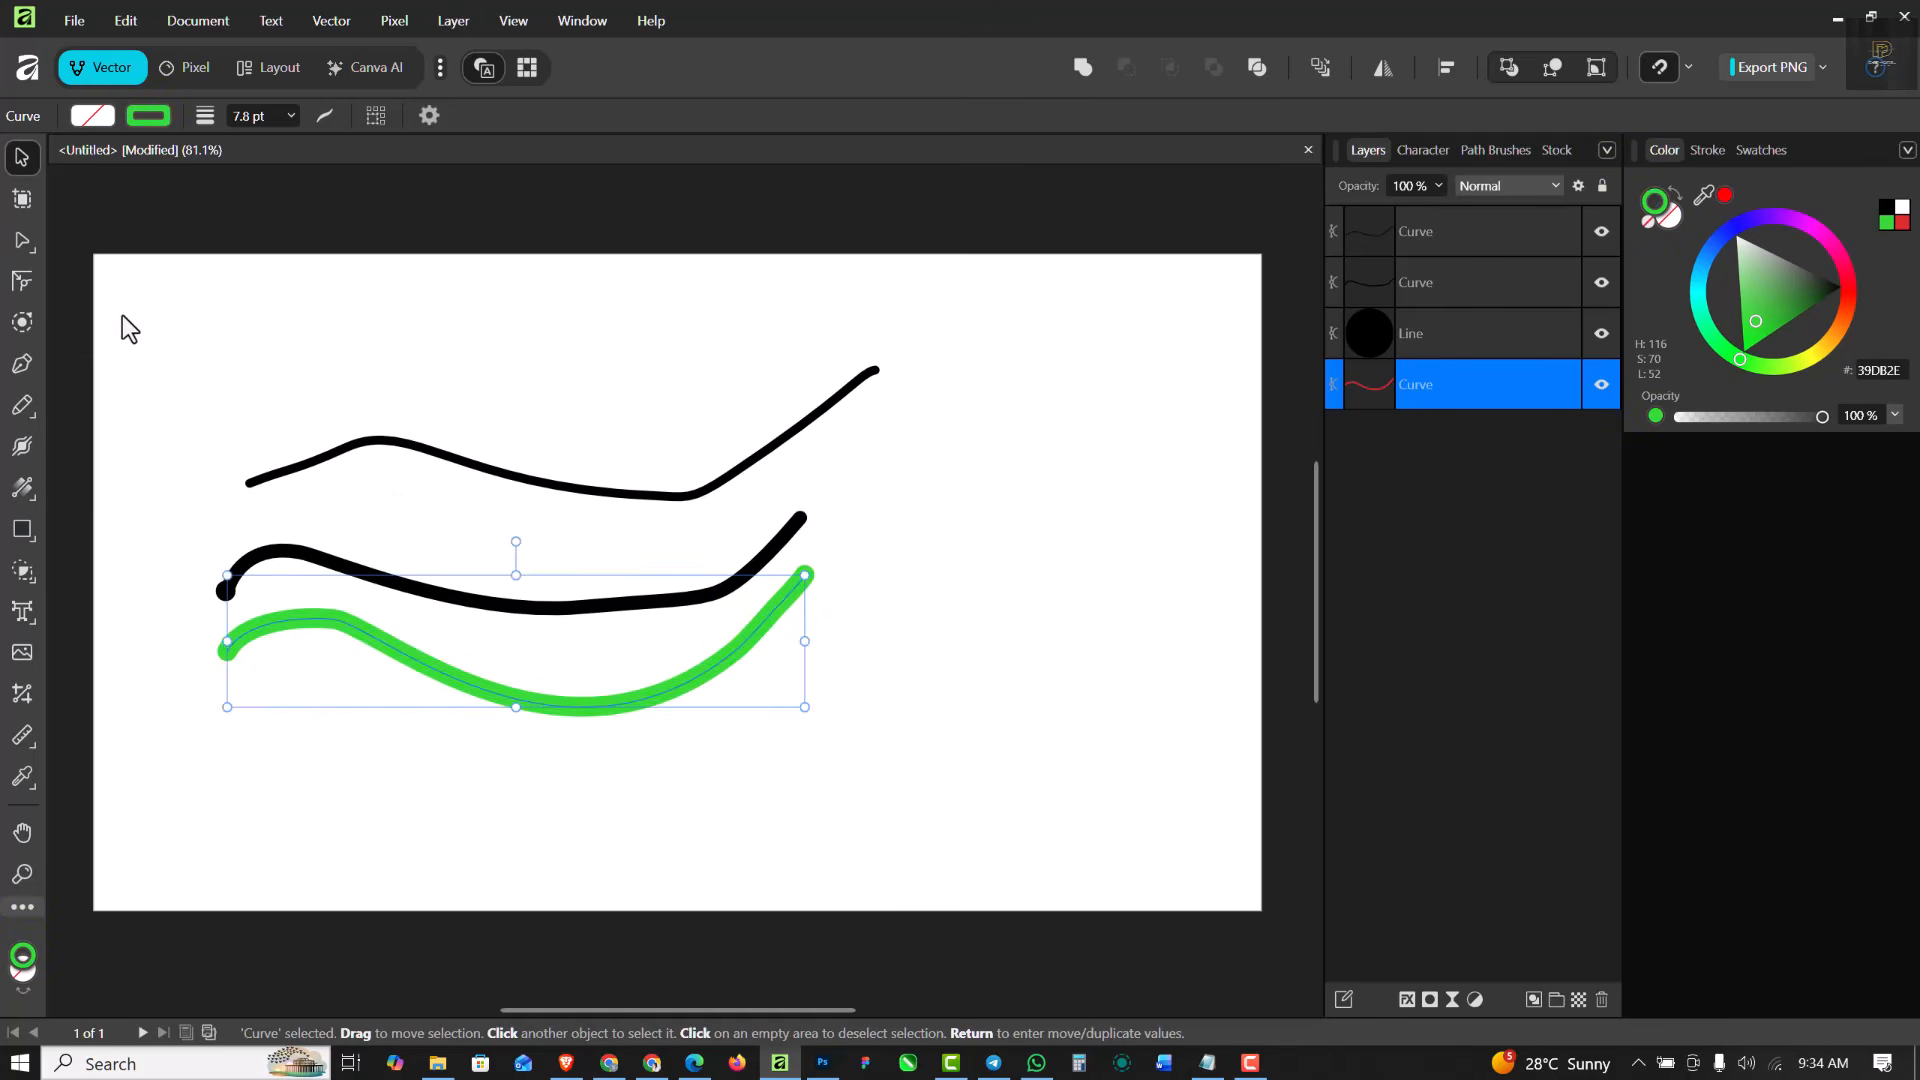
- Select all the drawn curves on the page and delete them
drag(127, 328, 1030, 760)
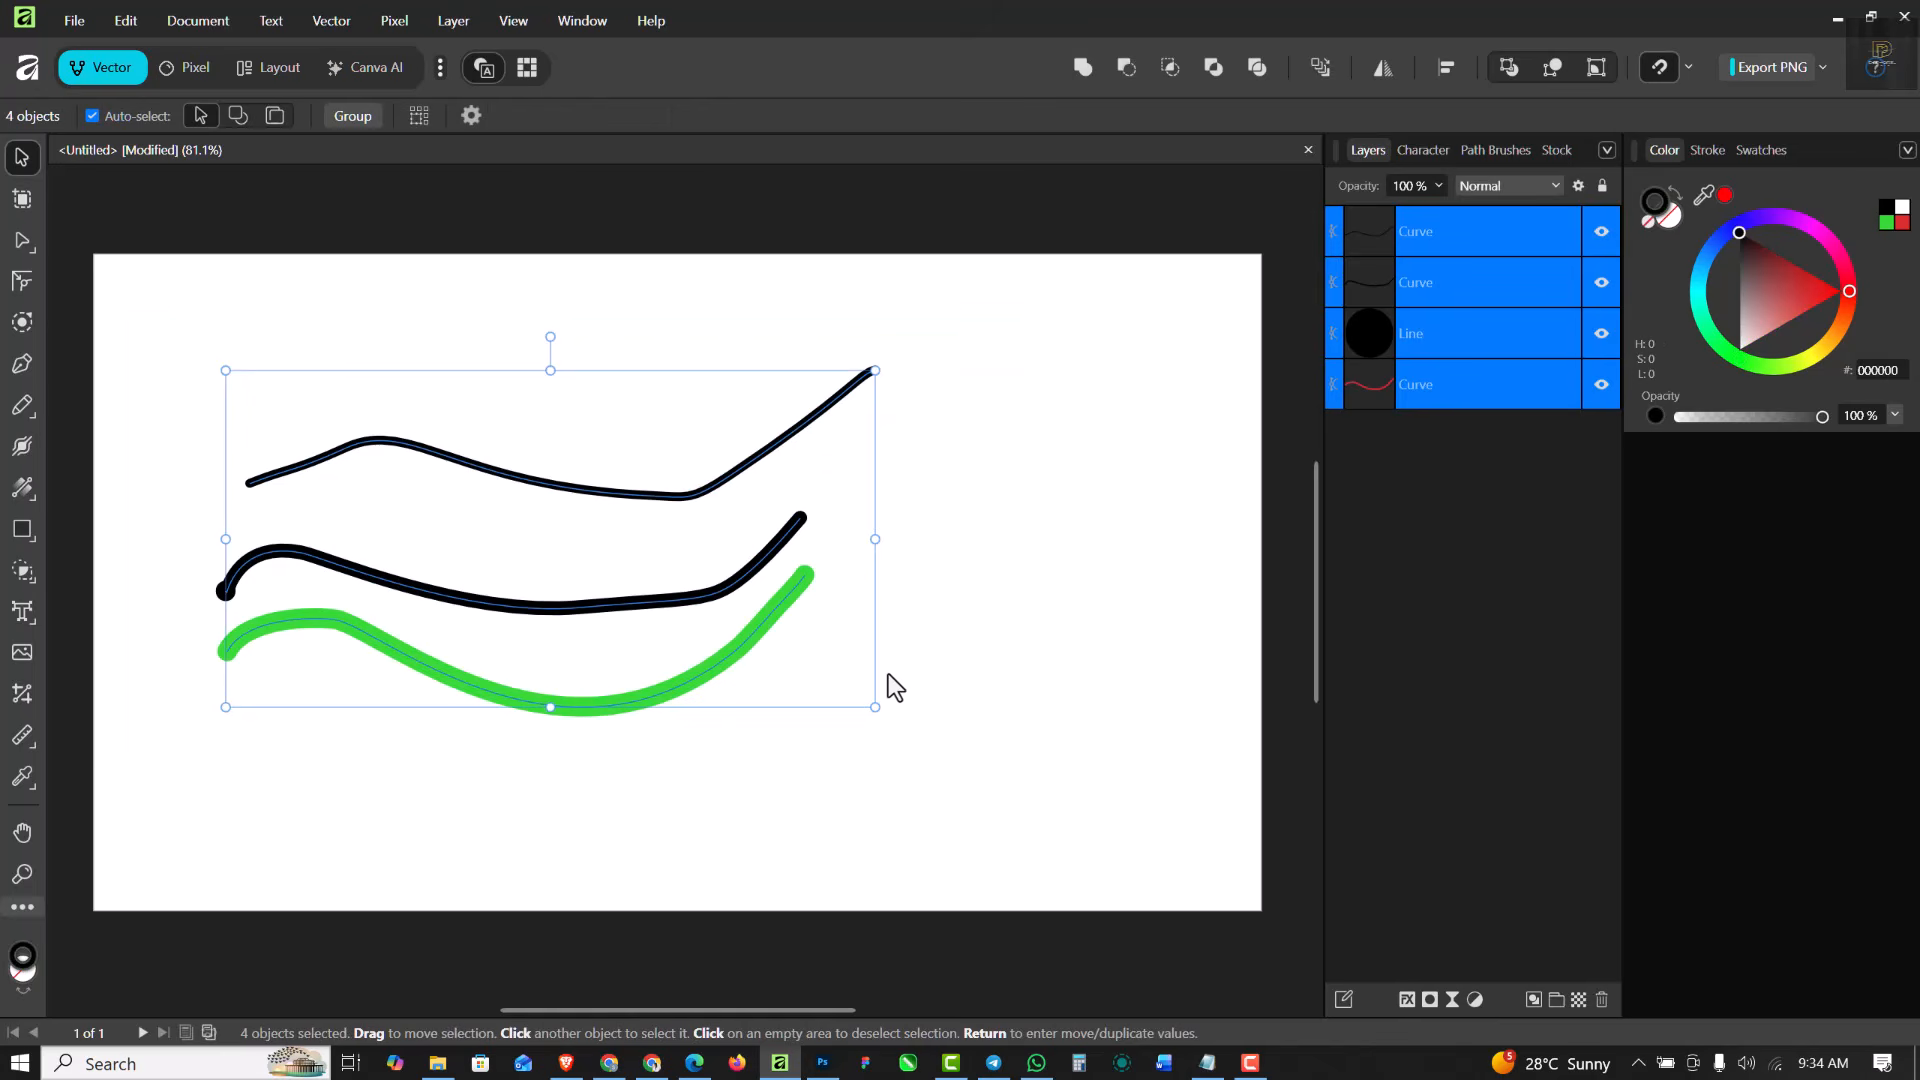
key(Delete)
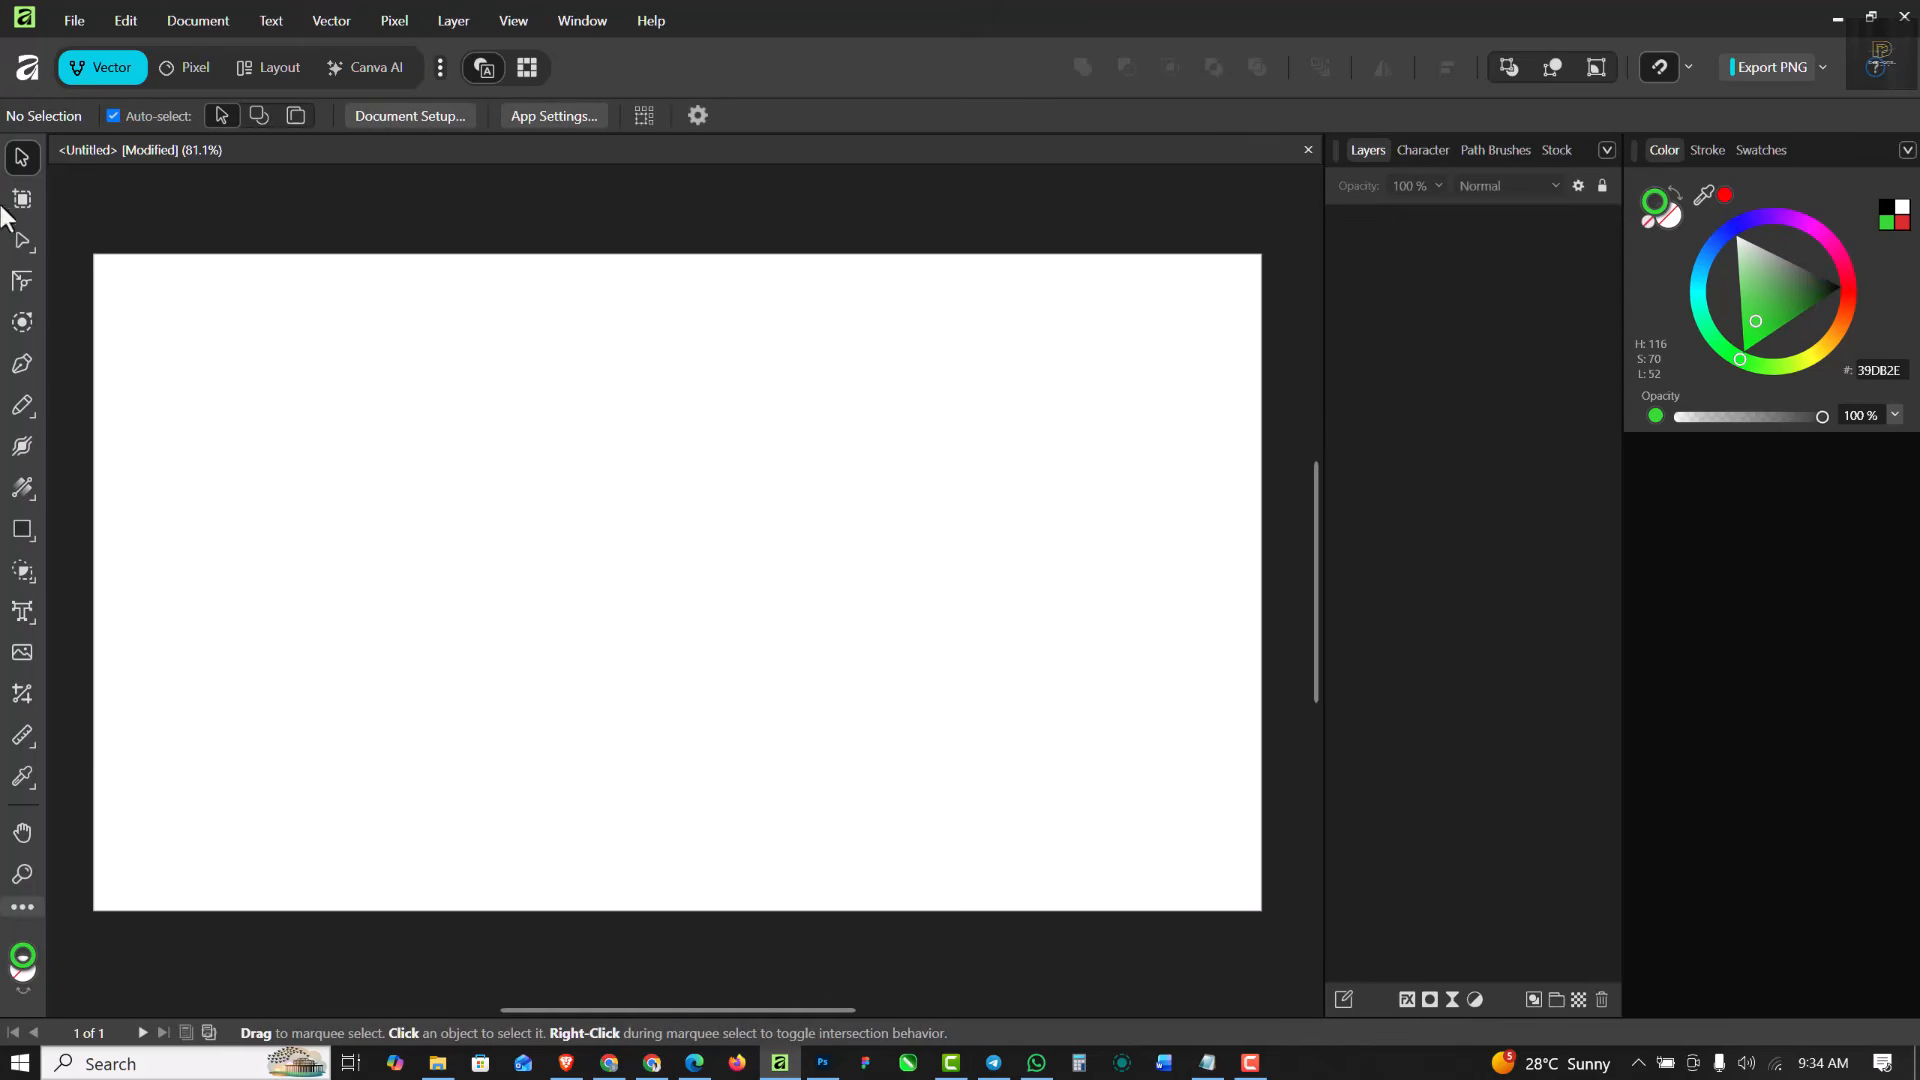
- Activate the Pencil Tool and set its stroke colour to black
click(18, 402)
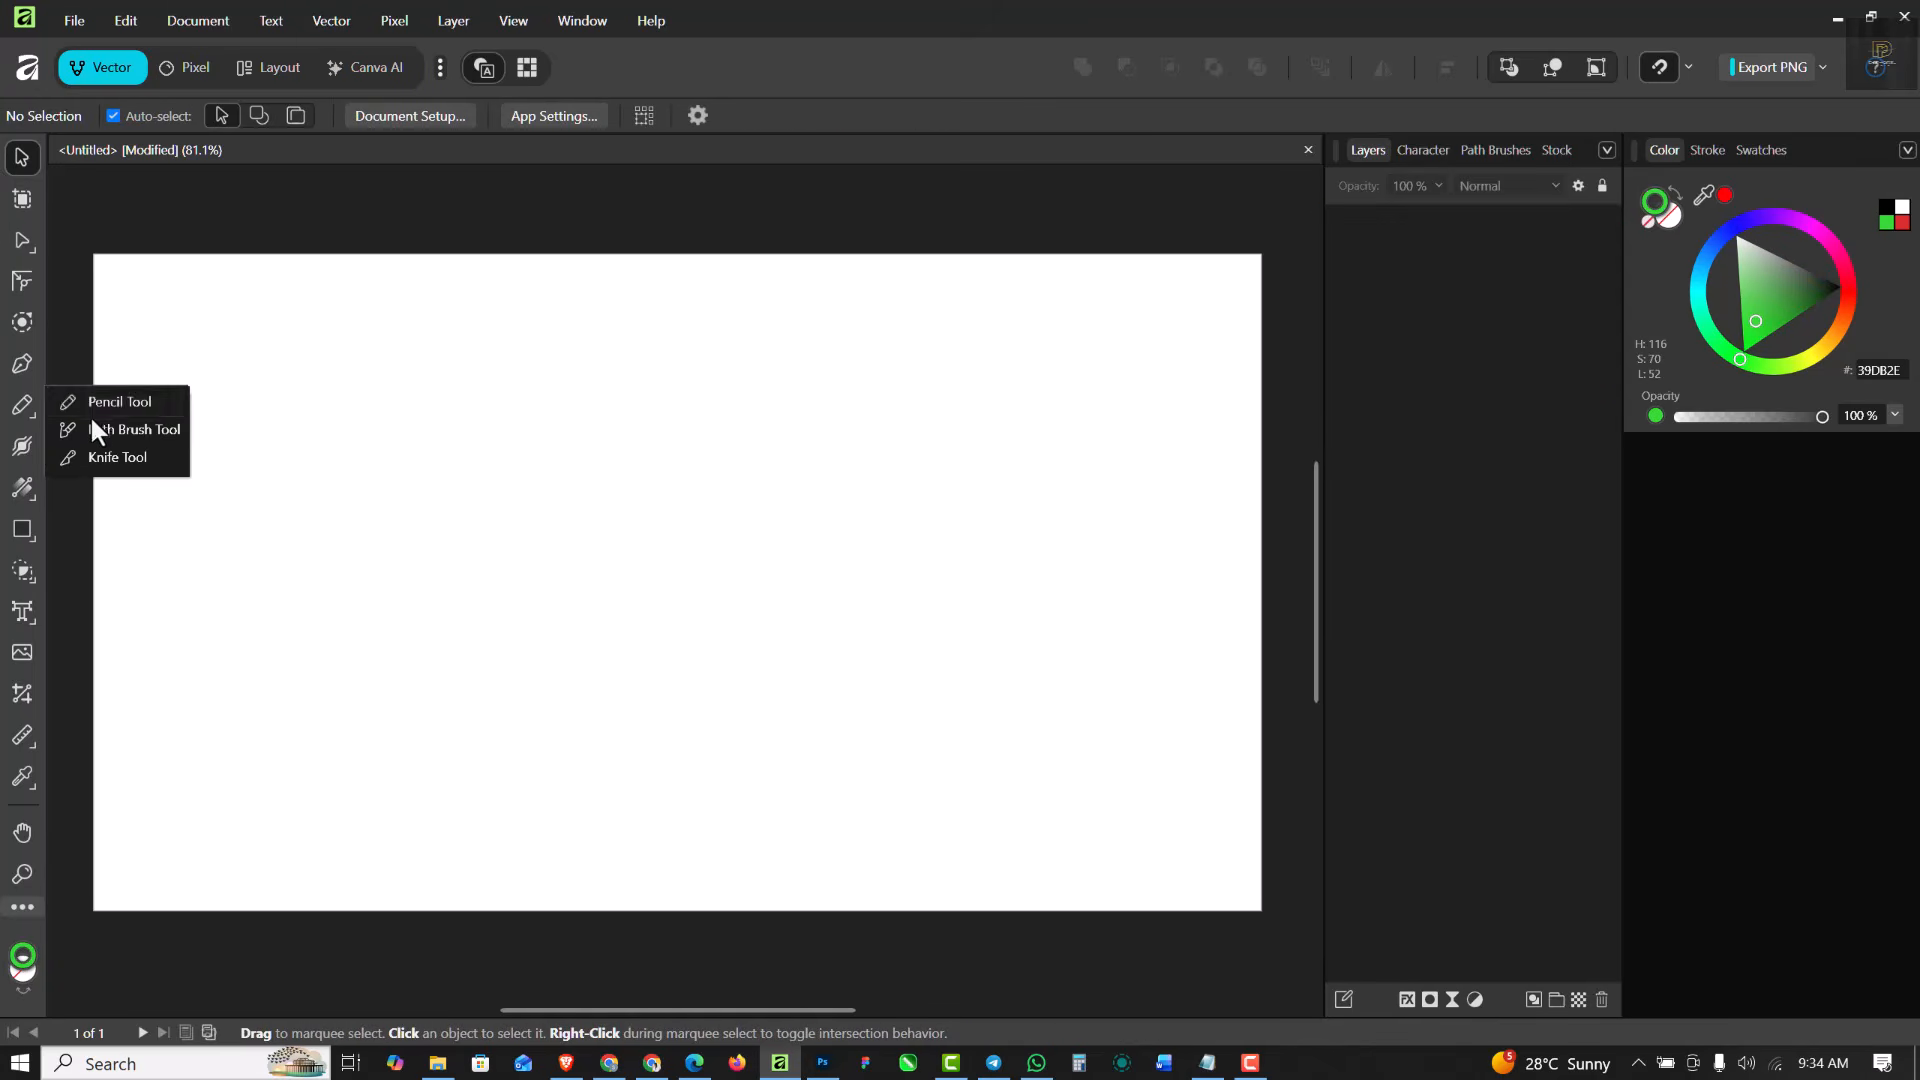
click(90, 412)
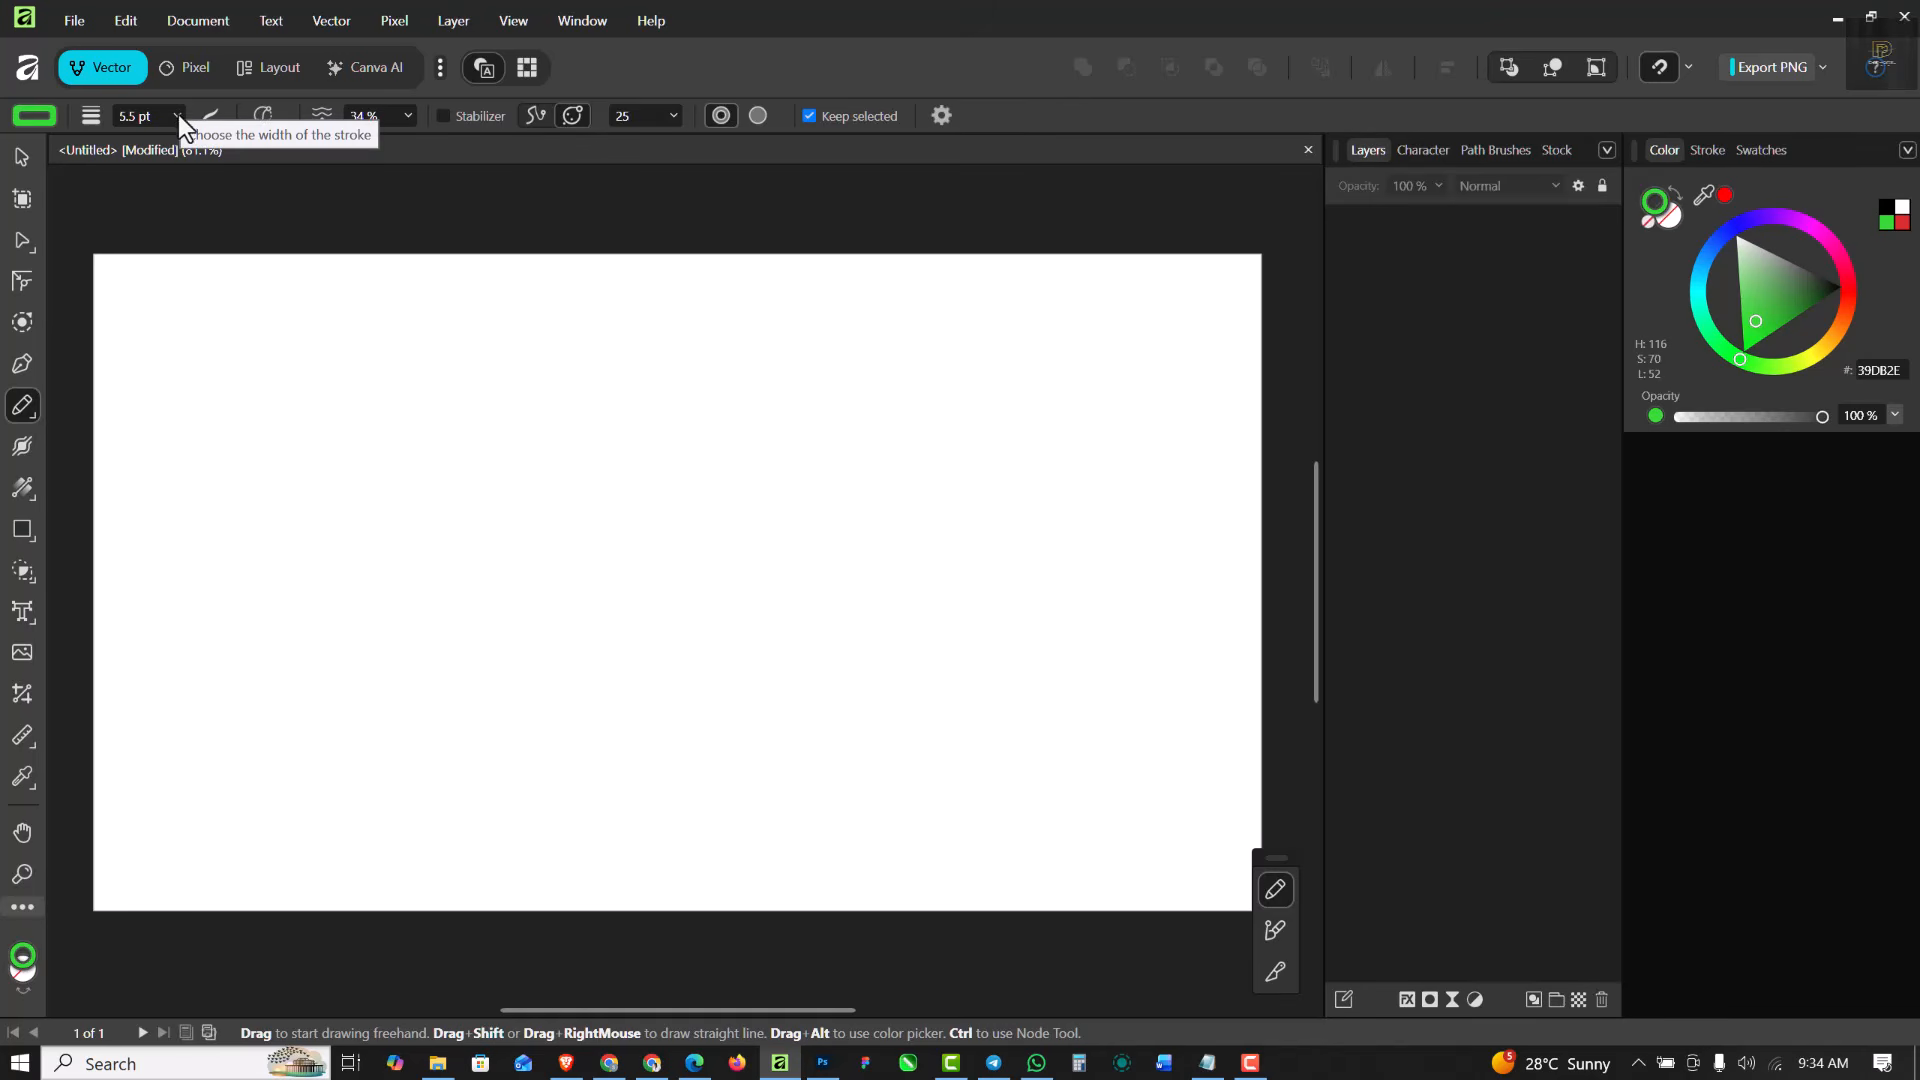
click(36, 116)
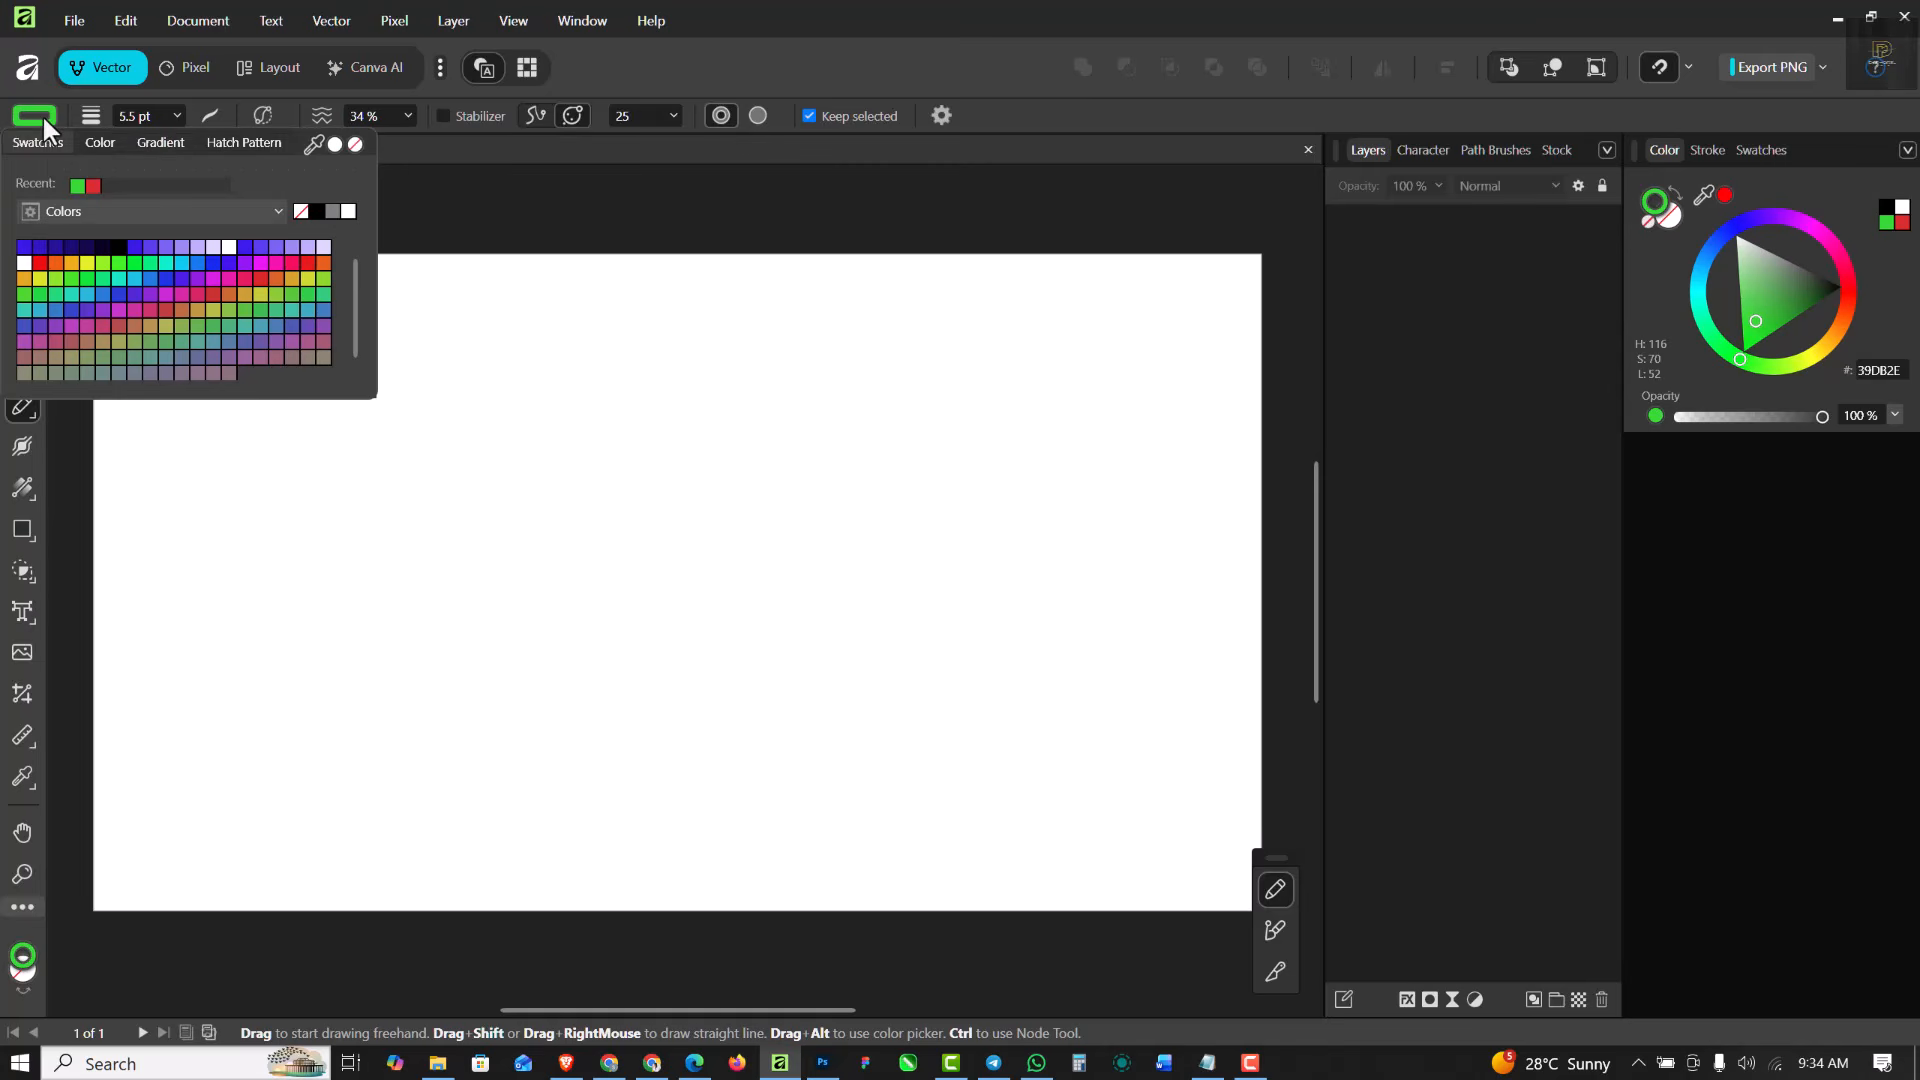
click(321, 212)
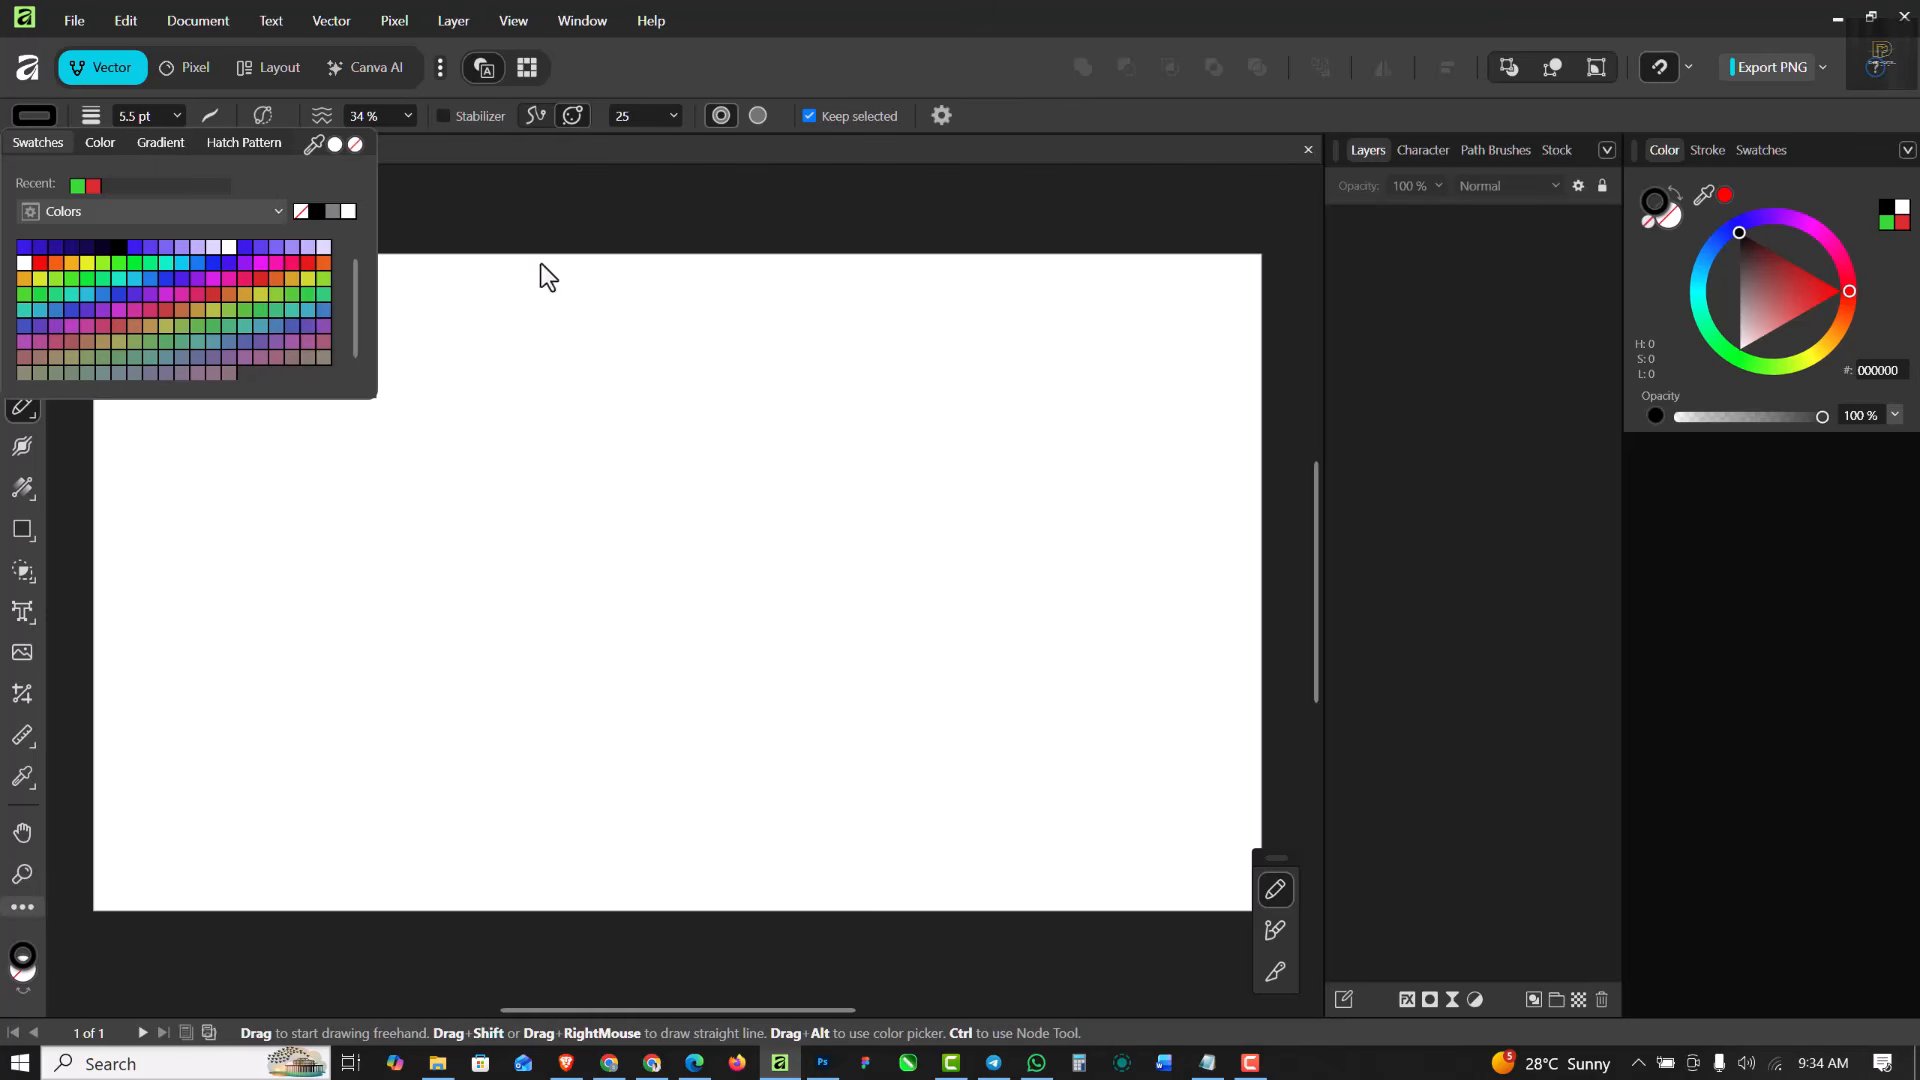
click(210, 117)
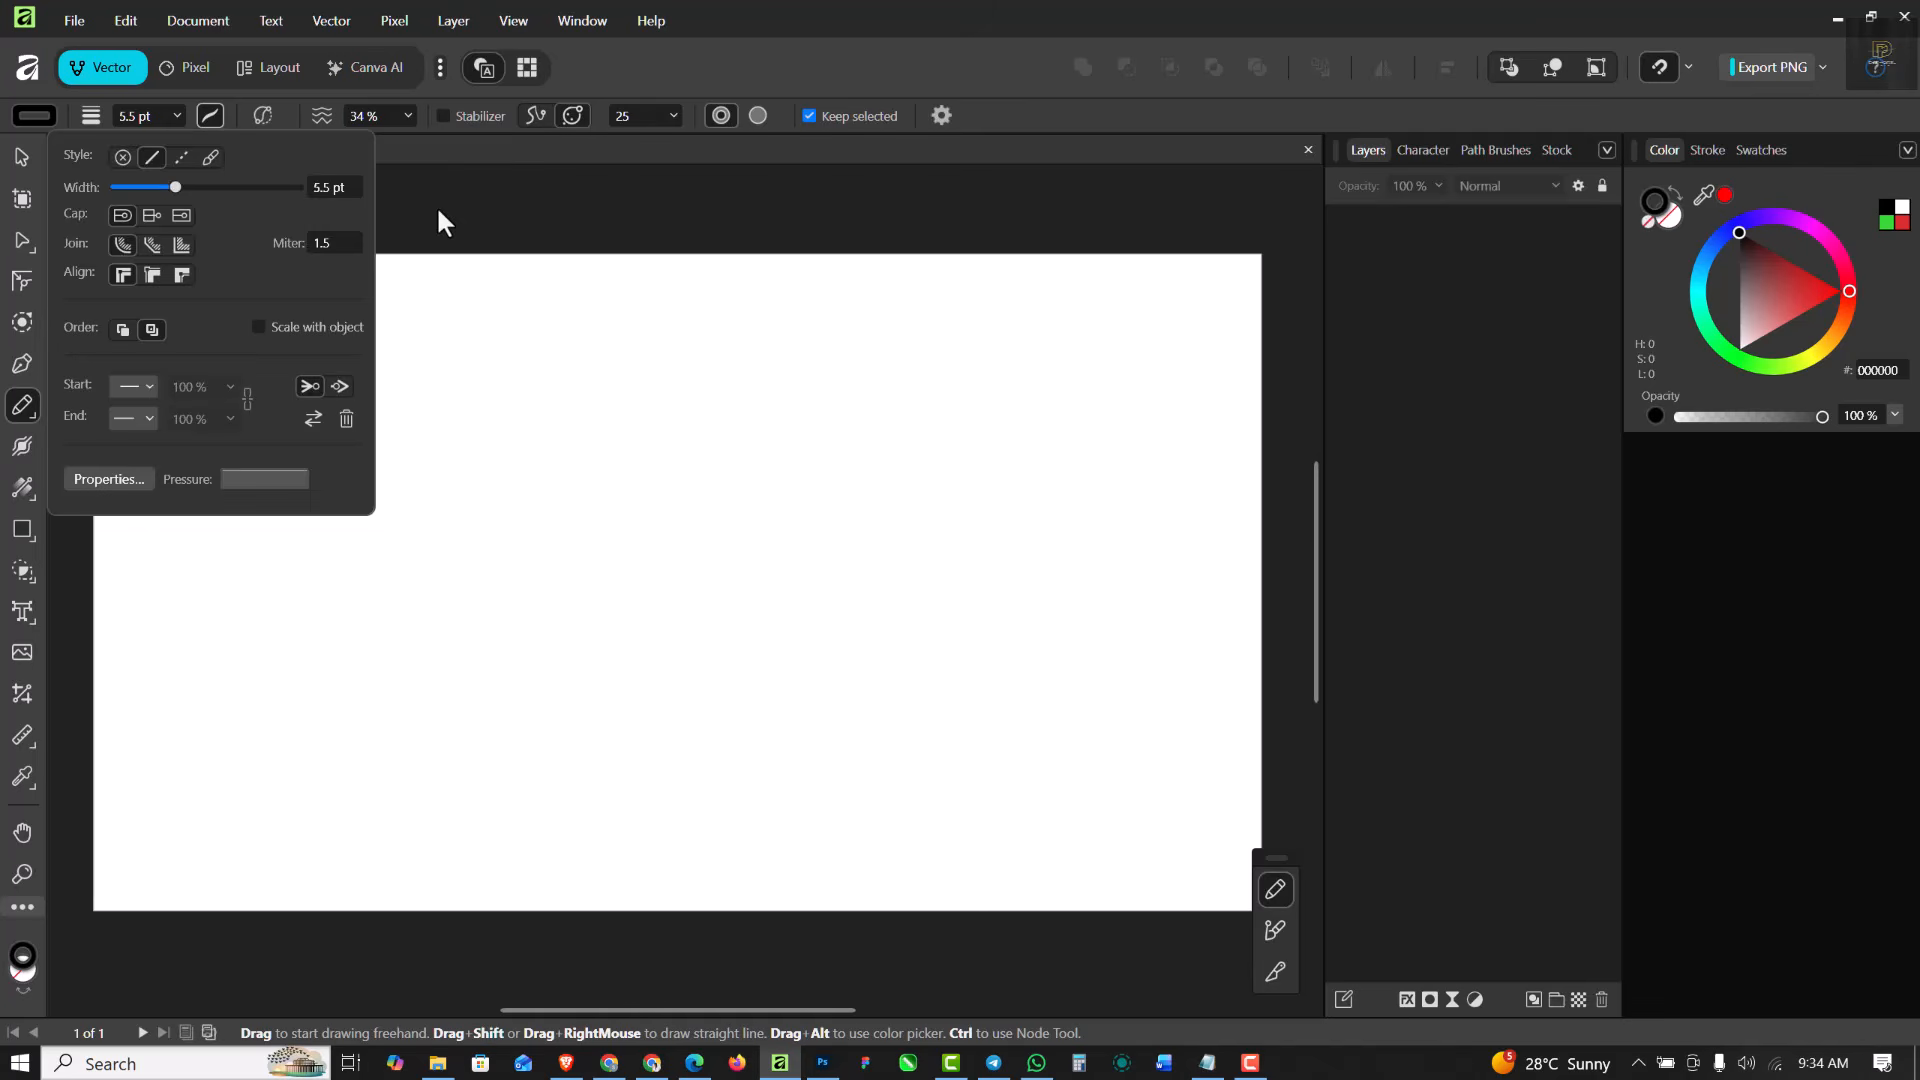
mouse_move(339, 603)
mouse_down()
mouse_move(372, 562)
mouse_move(710, 616)
mouse_up()
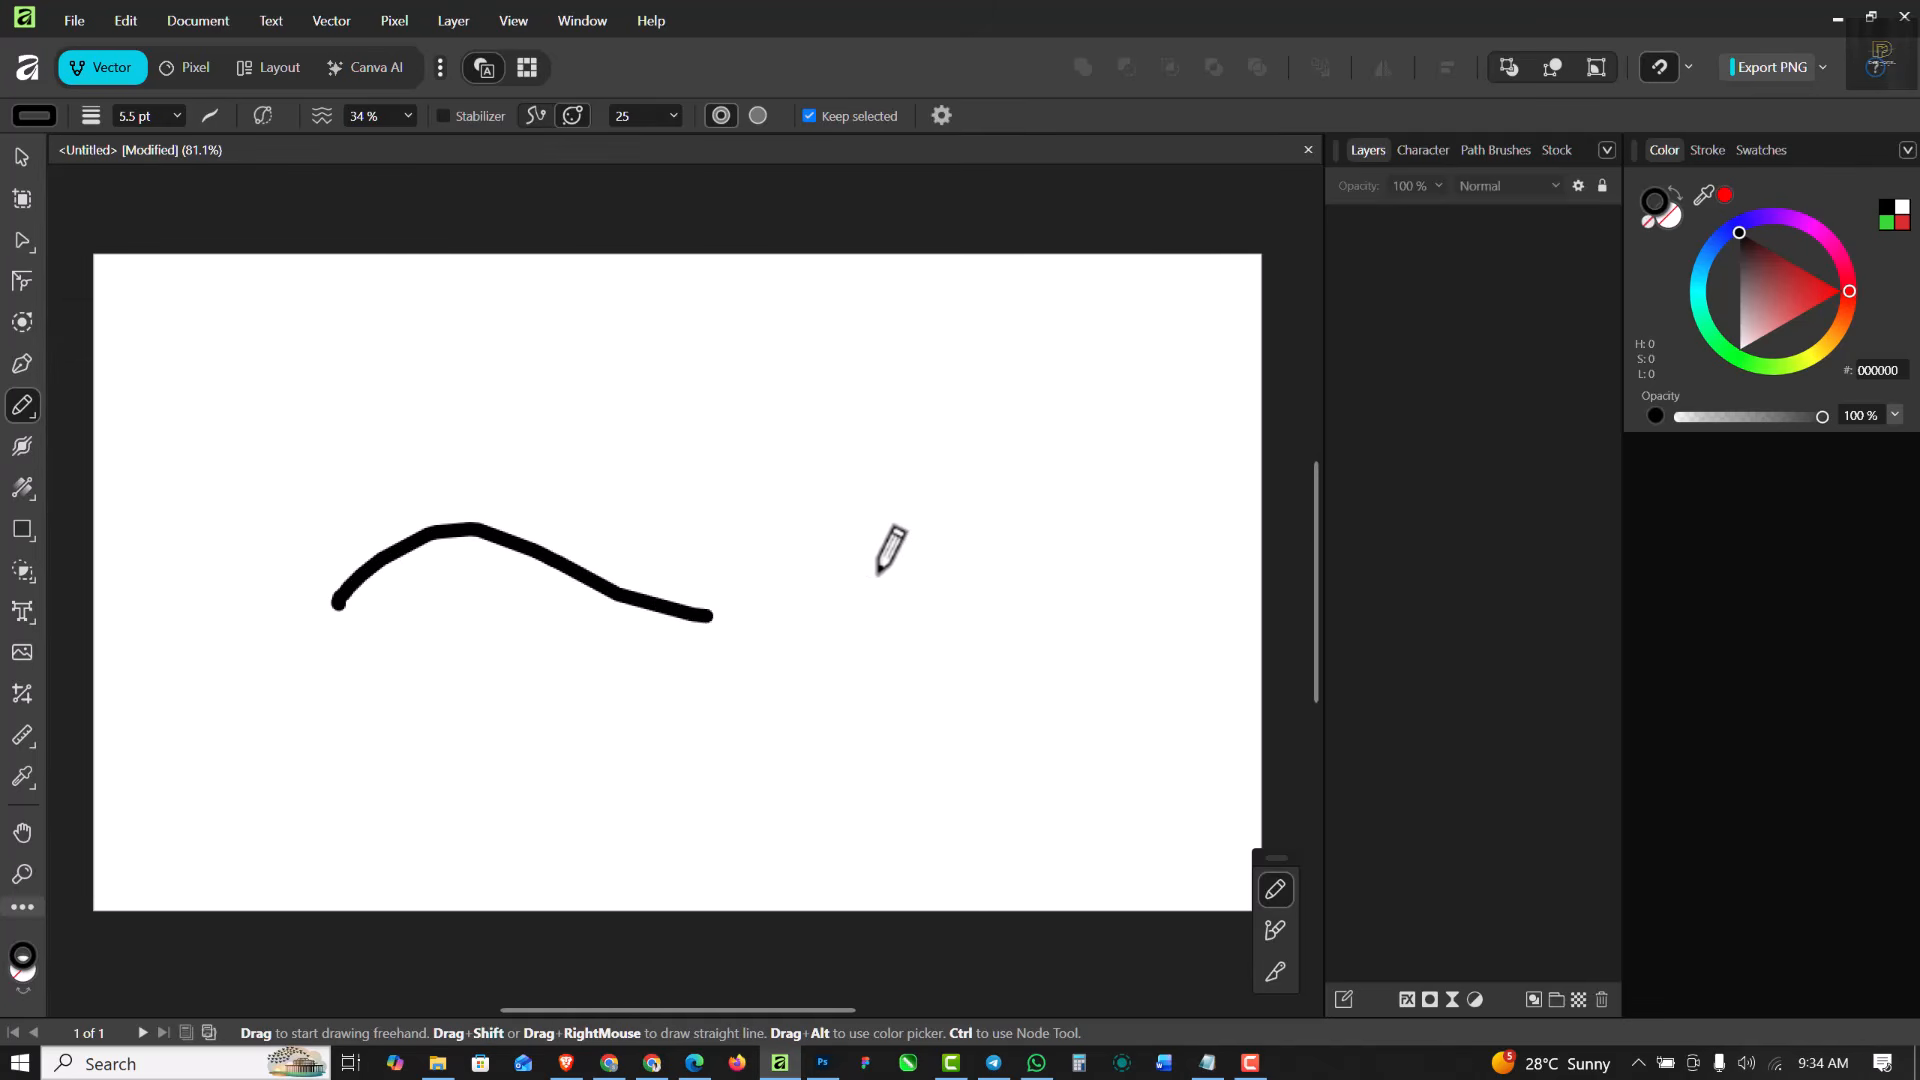
drag(877, 574, 878, 572)
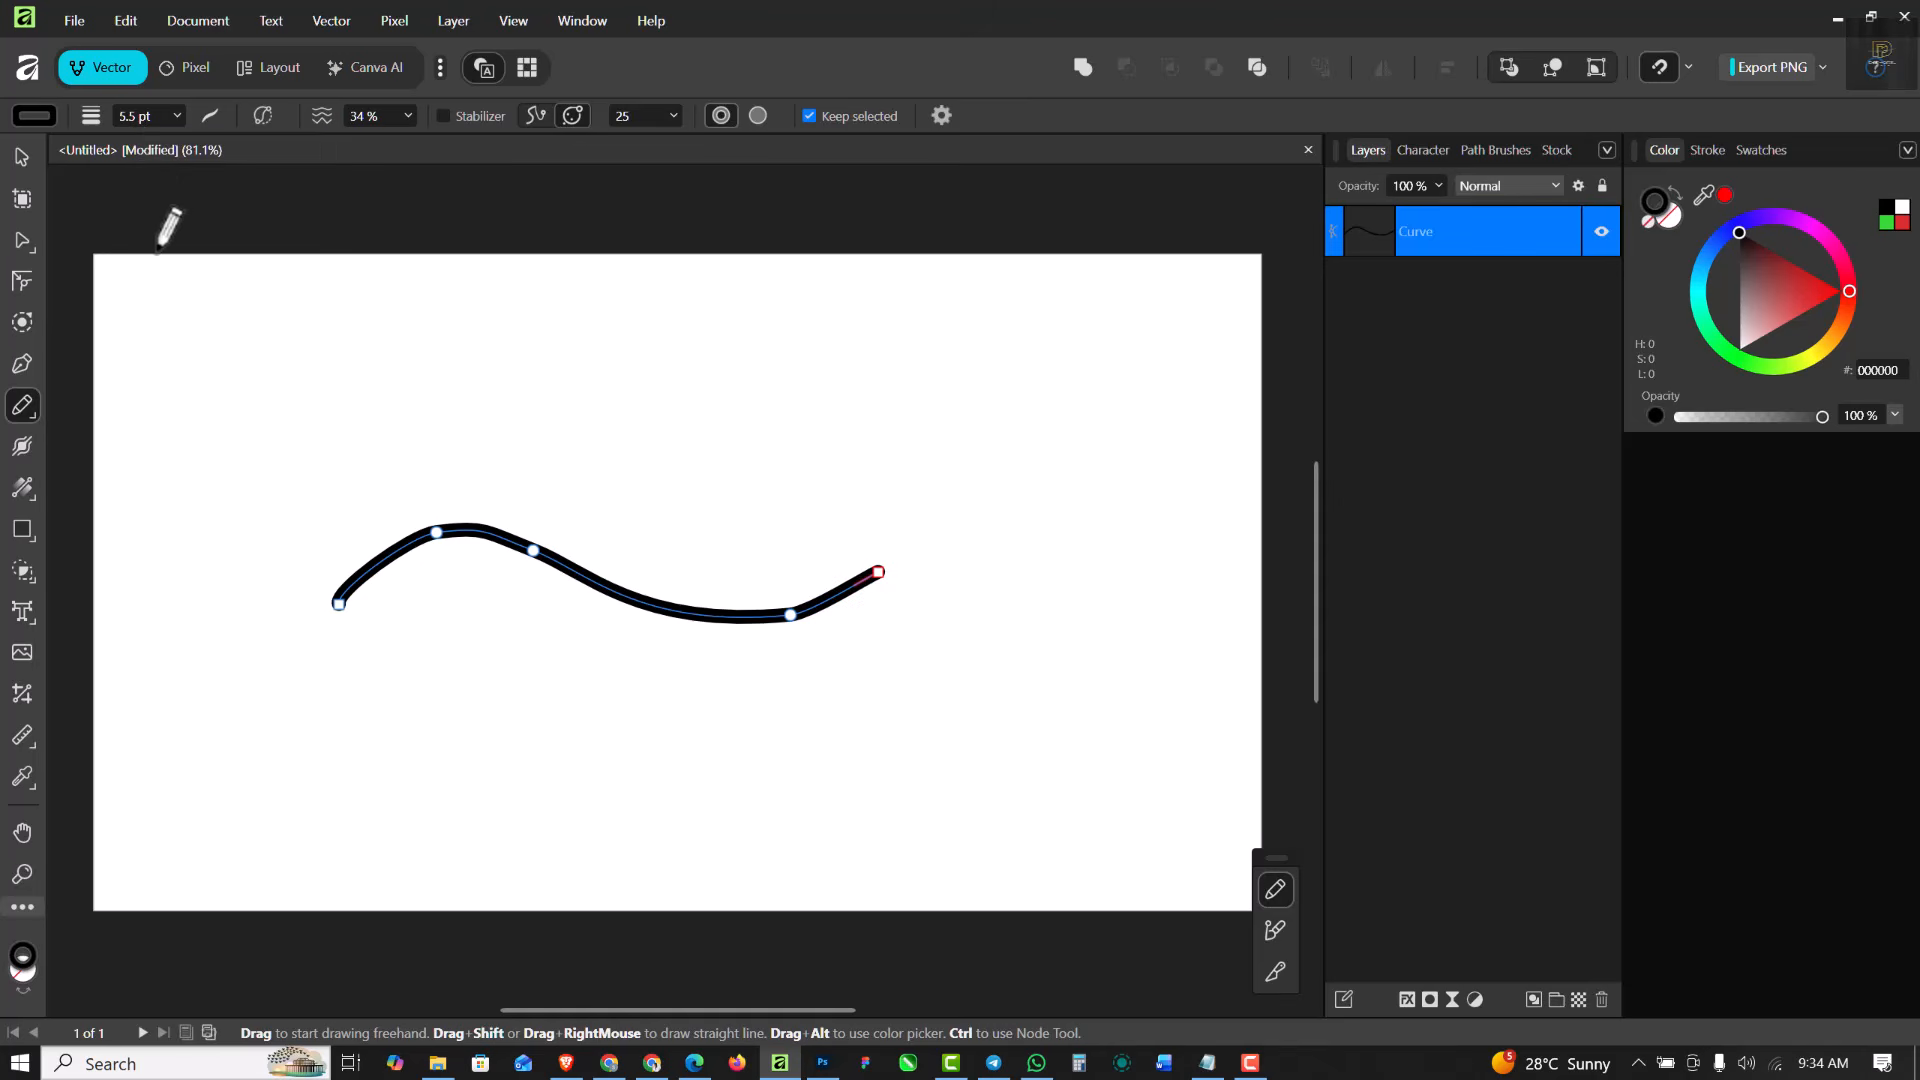
key(ctrl+z)
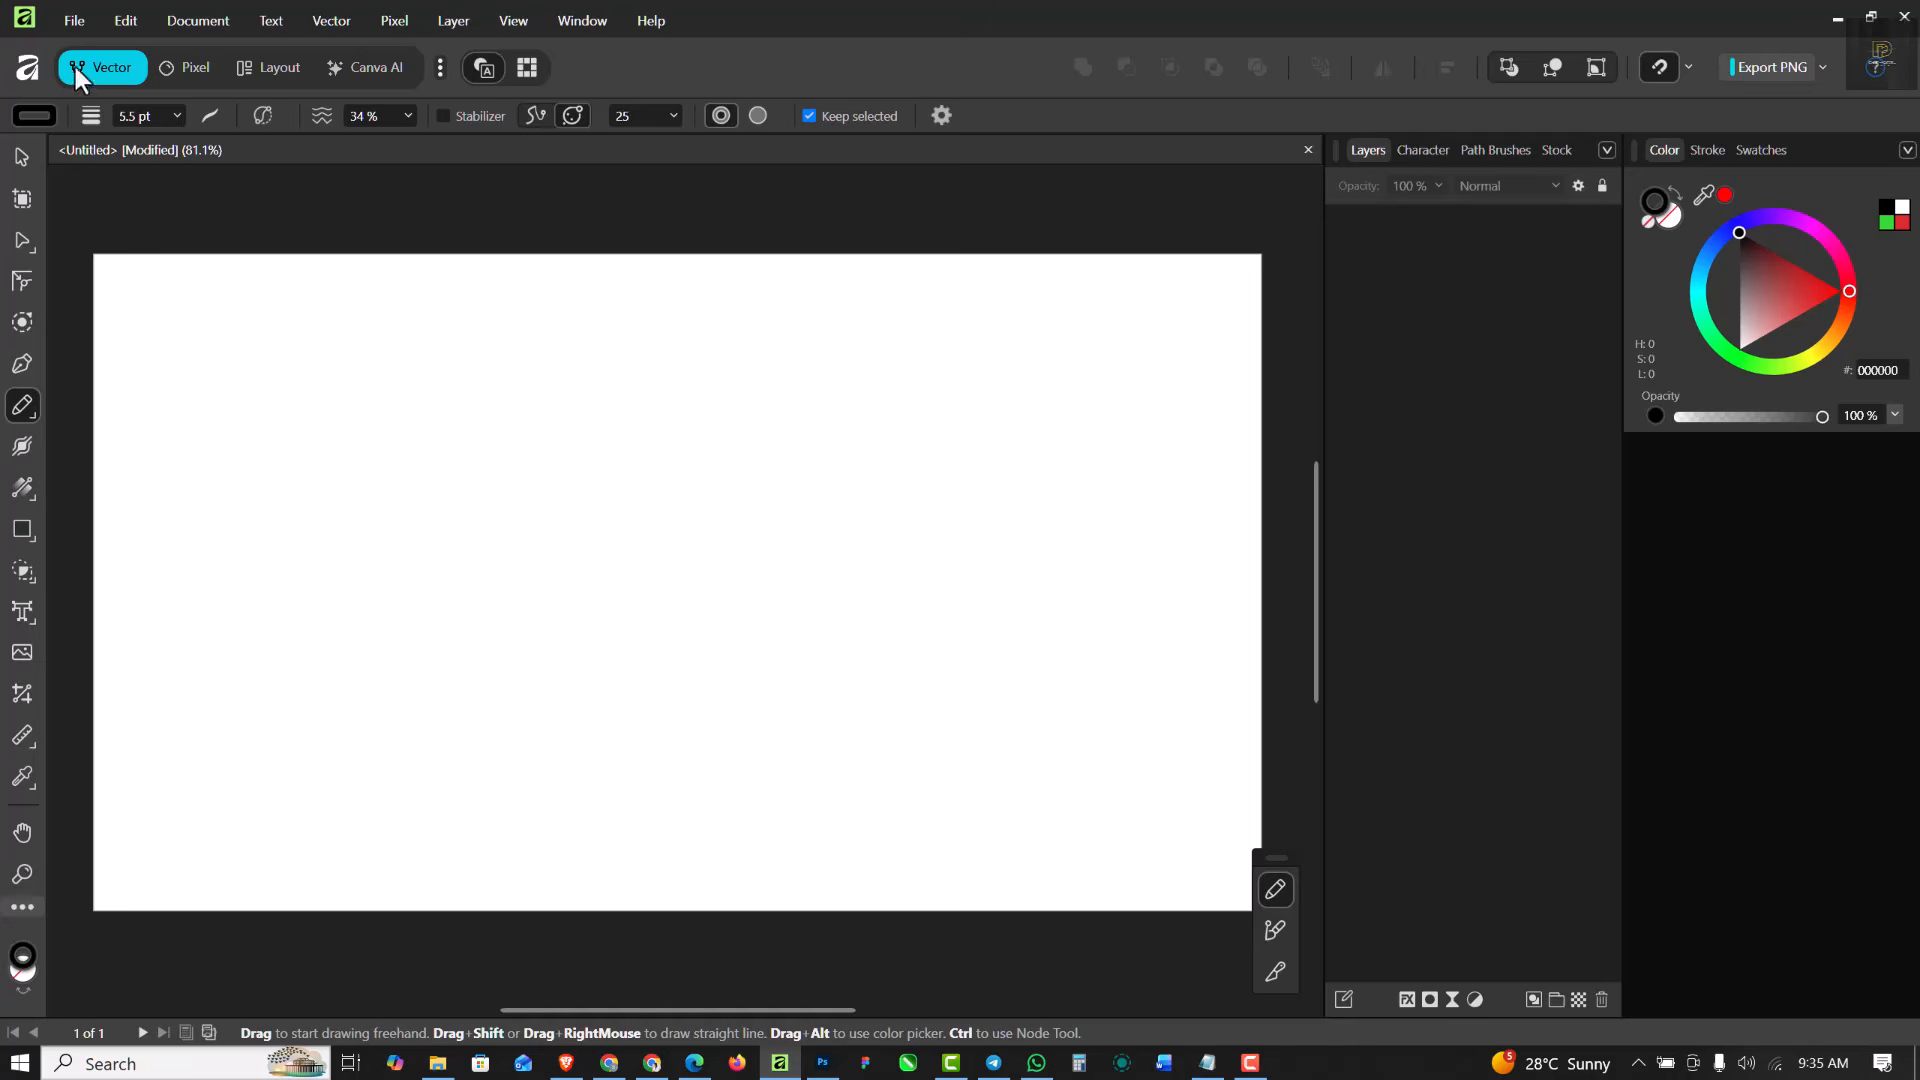
click(210, 118)
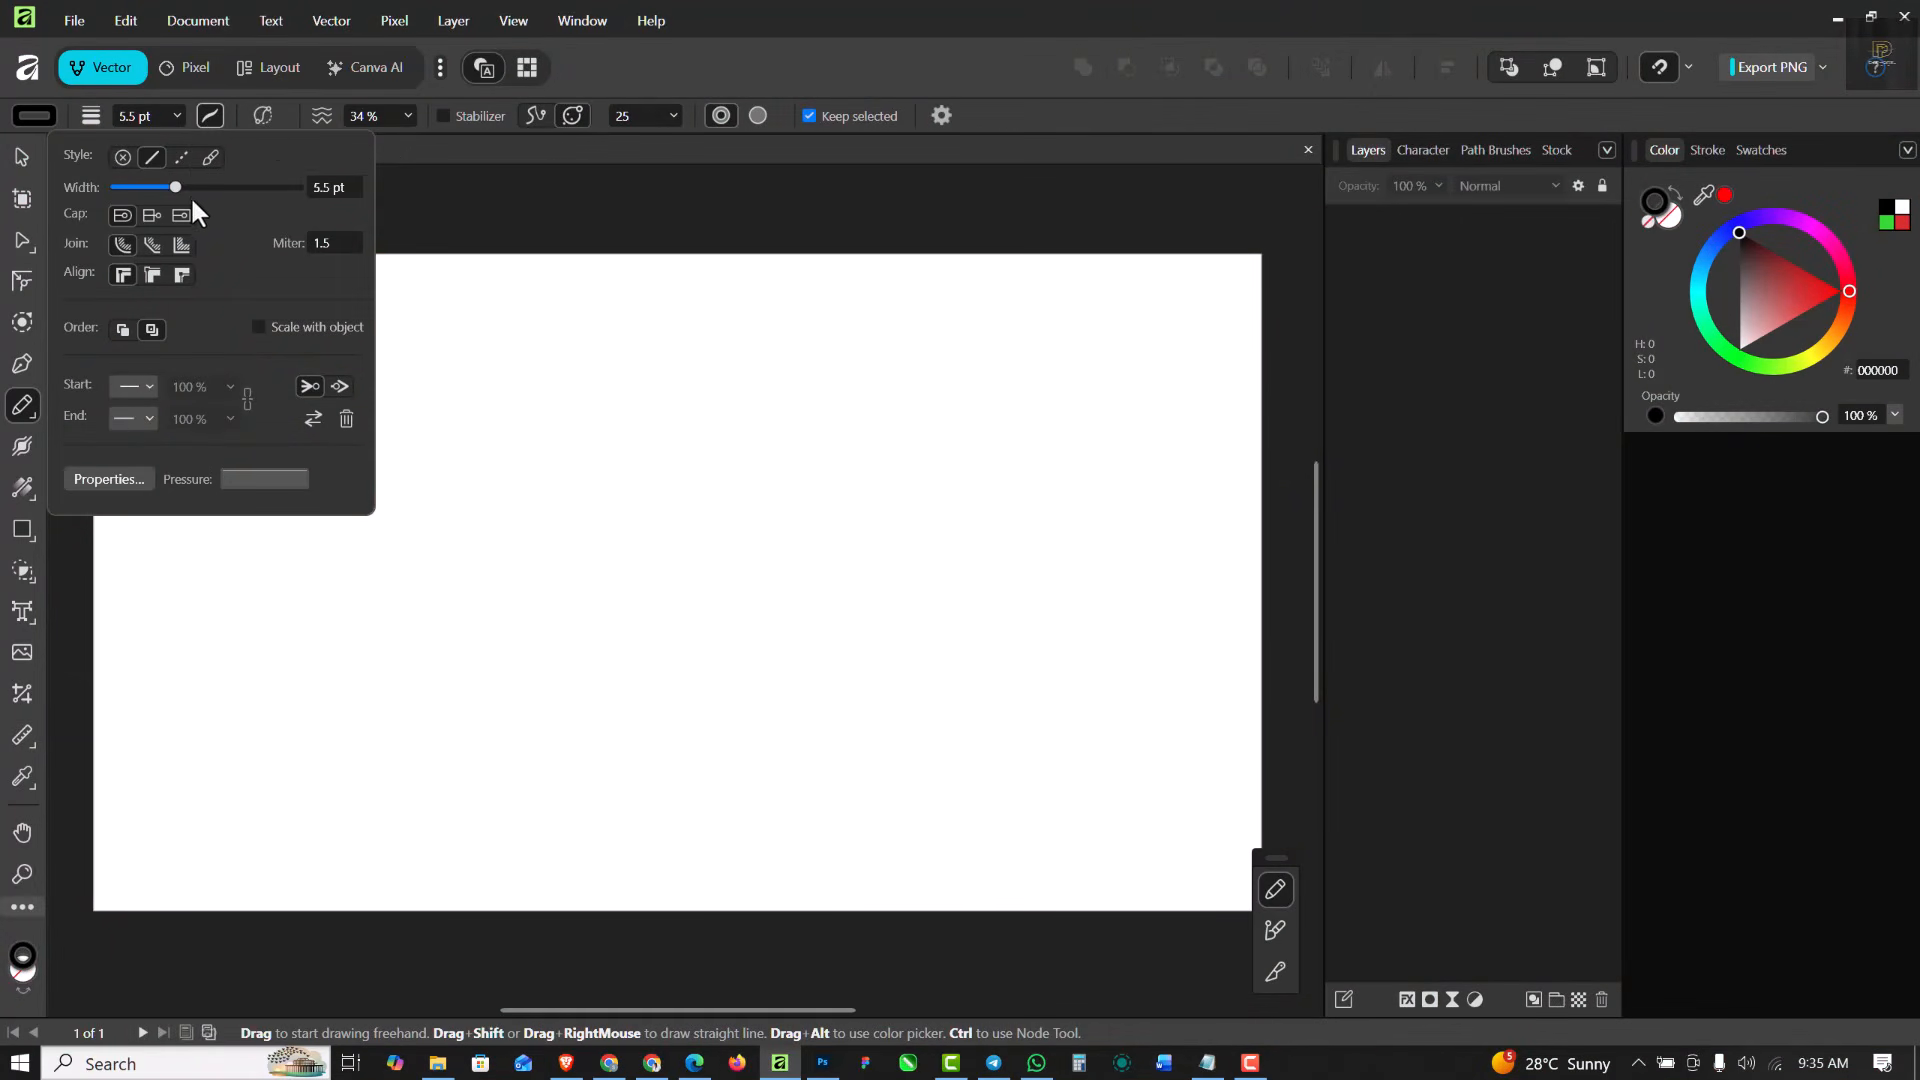
click(212, 116)
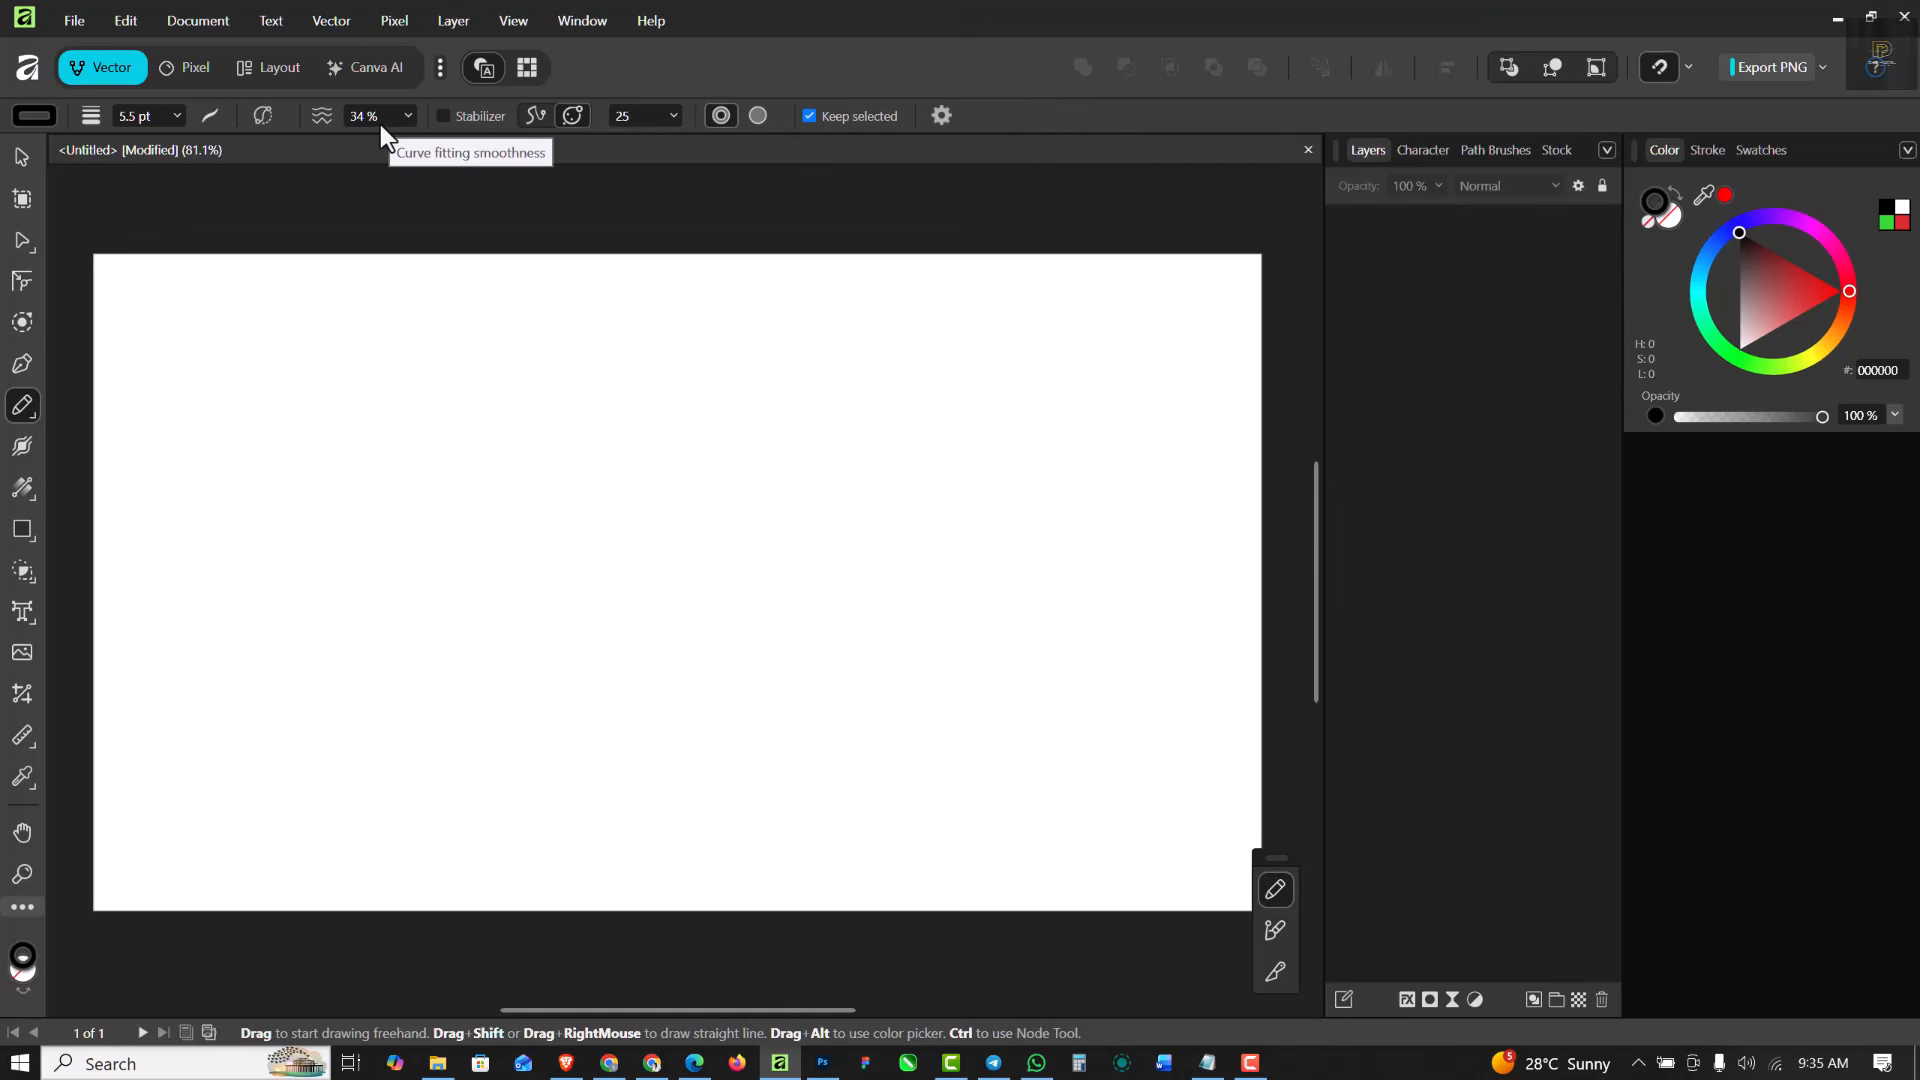
- Draw a black wavy freehand curve across the page with a sharp corner near its start, using 34% smoothness
drag(296, 630, 365, 545)
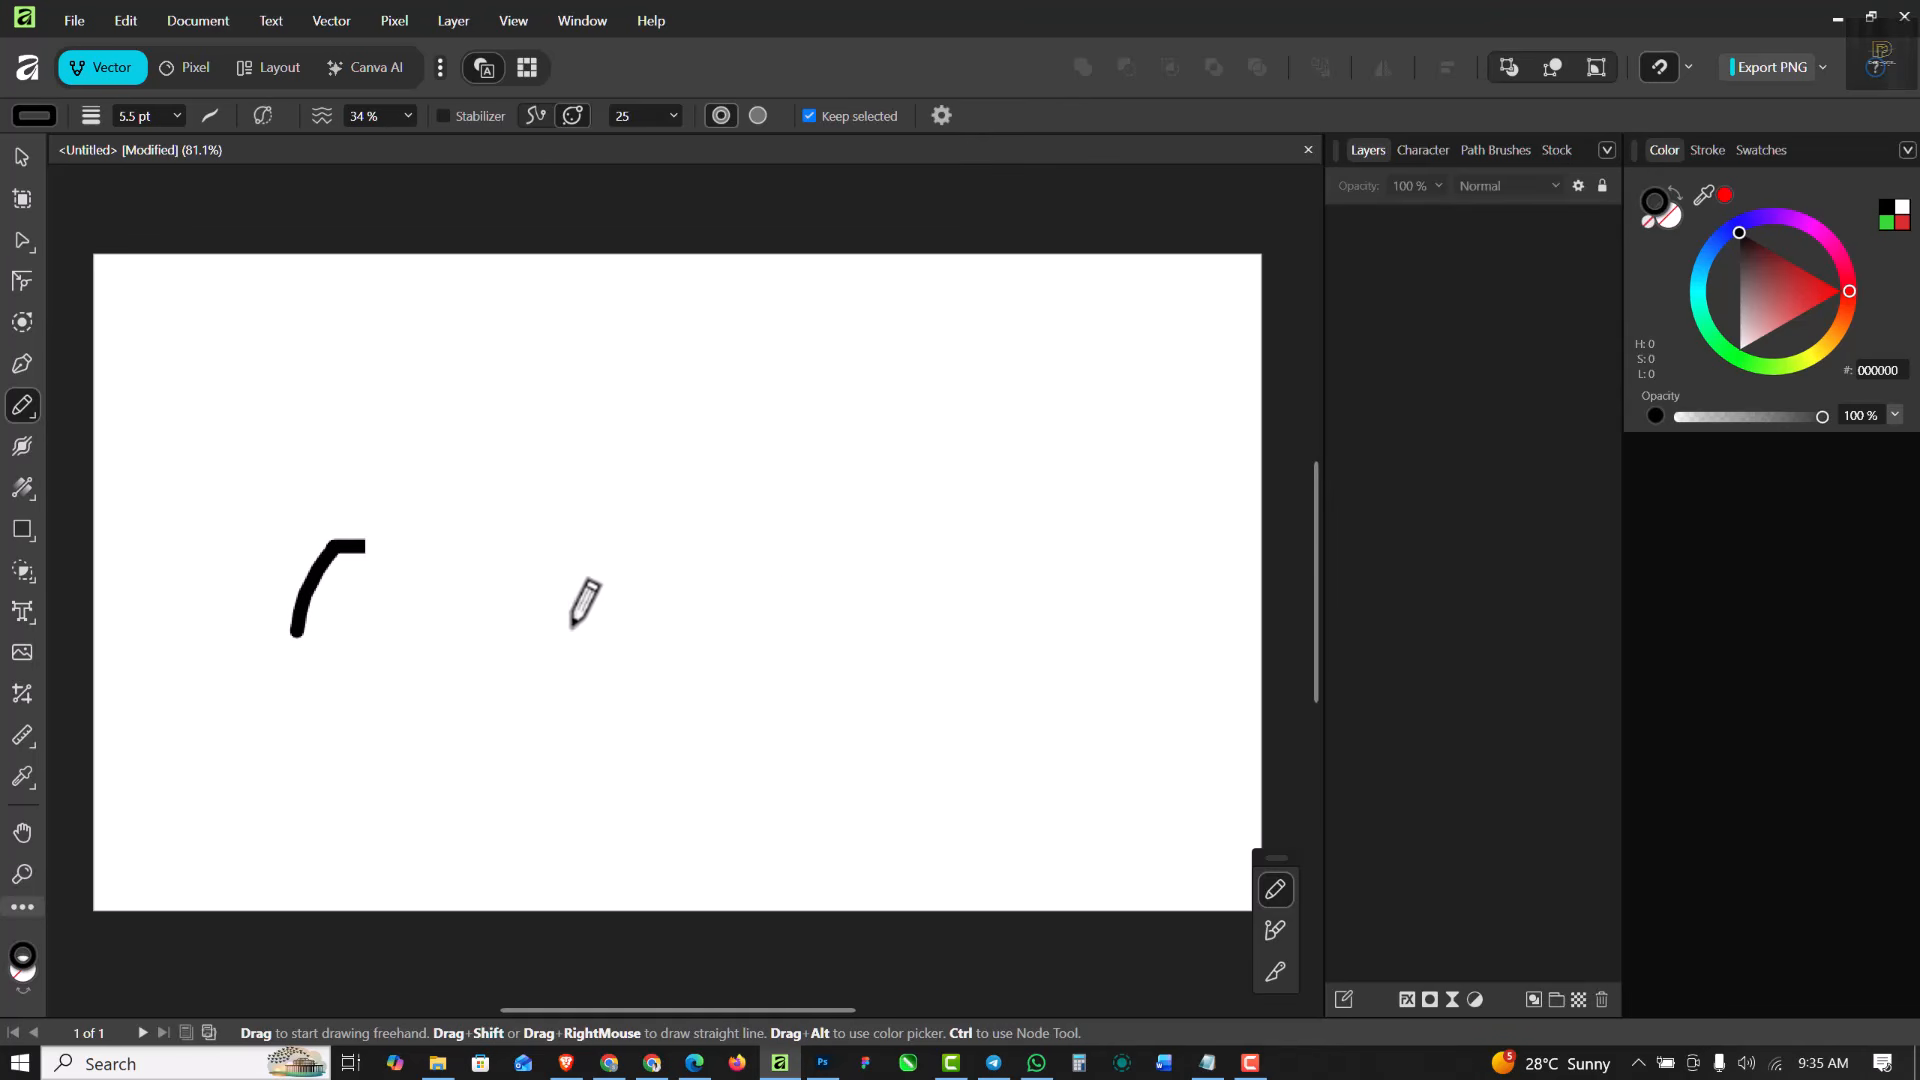
mouse_move(572, 627)
mouse_down()
mouse_move(945, 526)
mouse_move(1061, 468)
mouse_up()
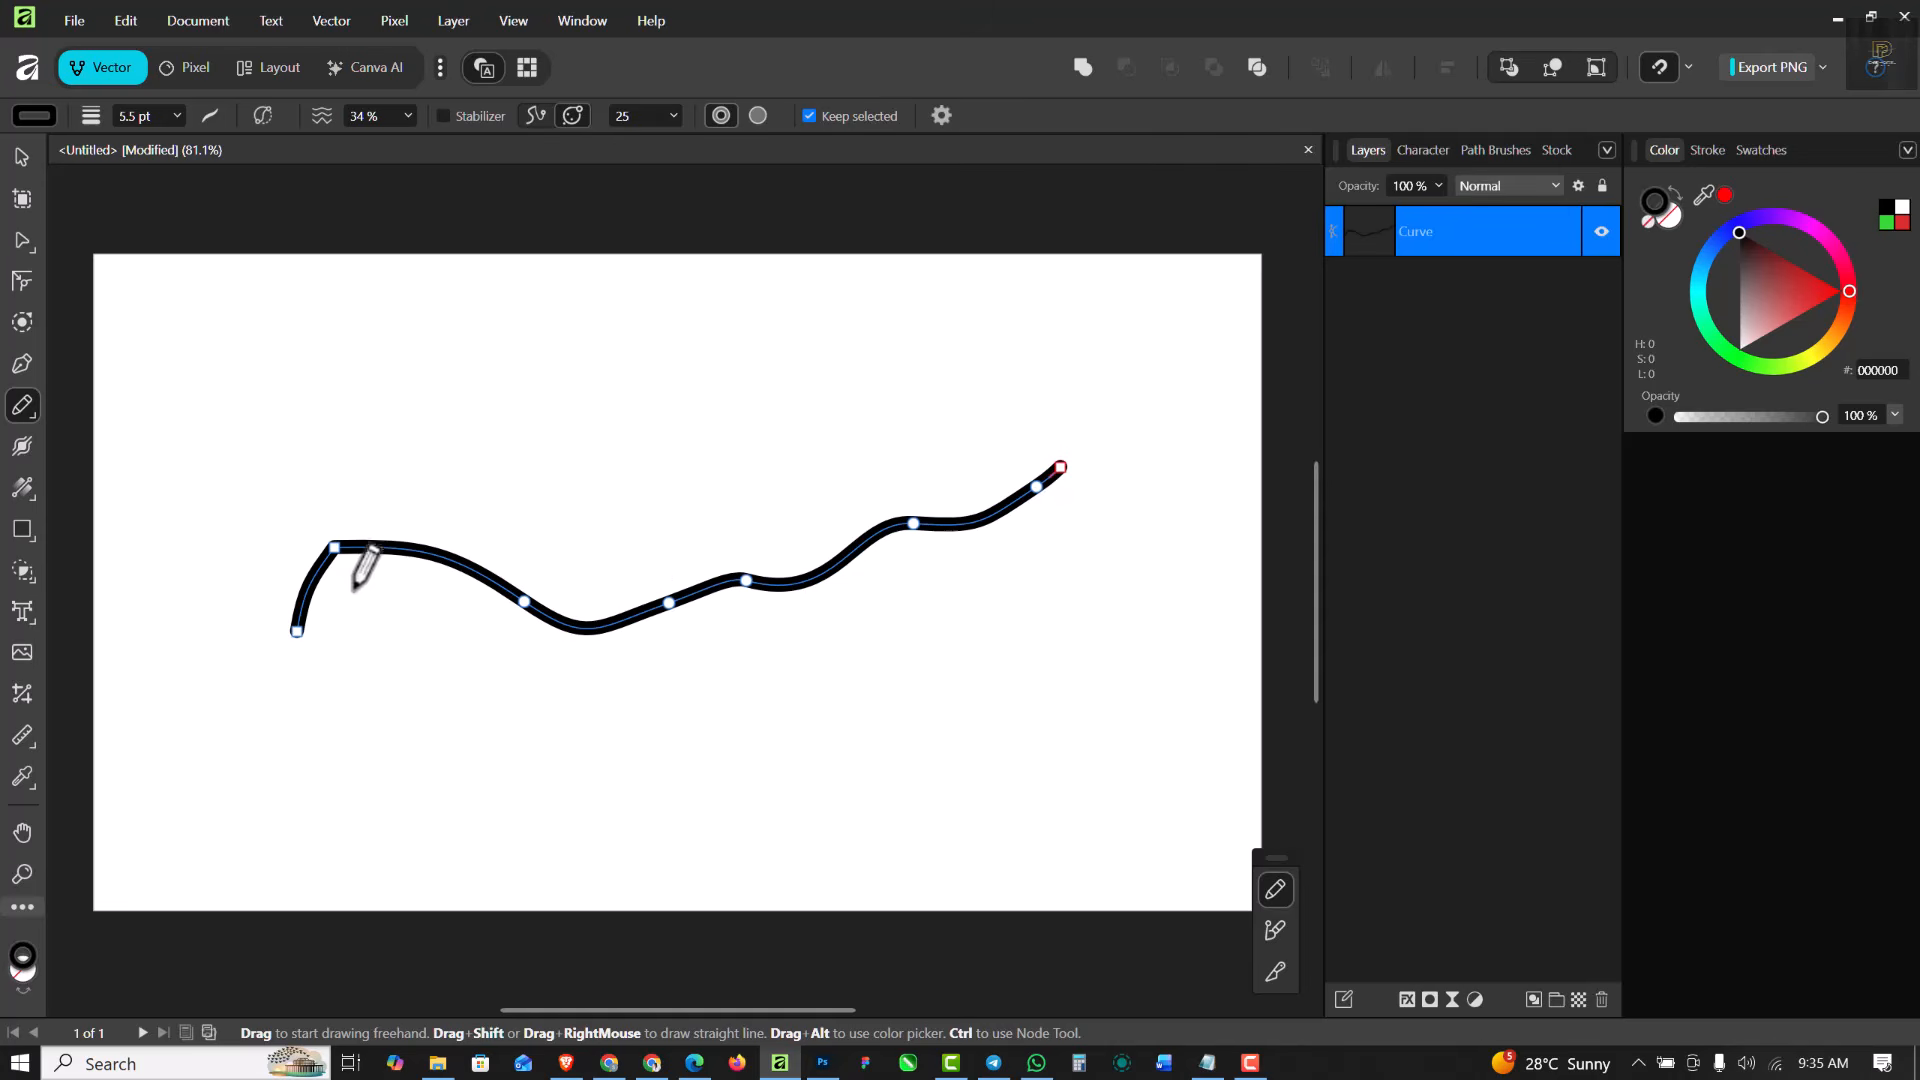
scroll(340, 575, up, 5)
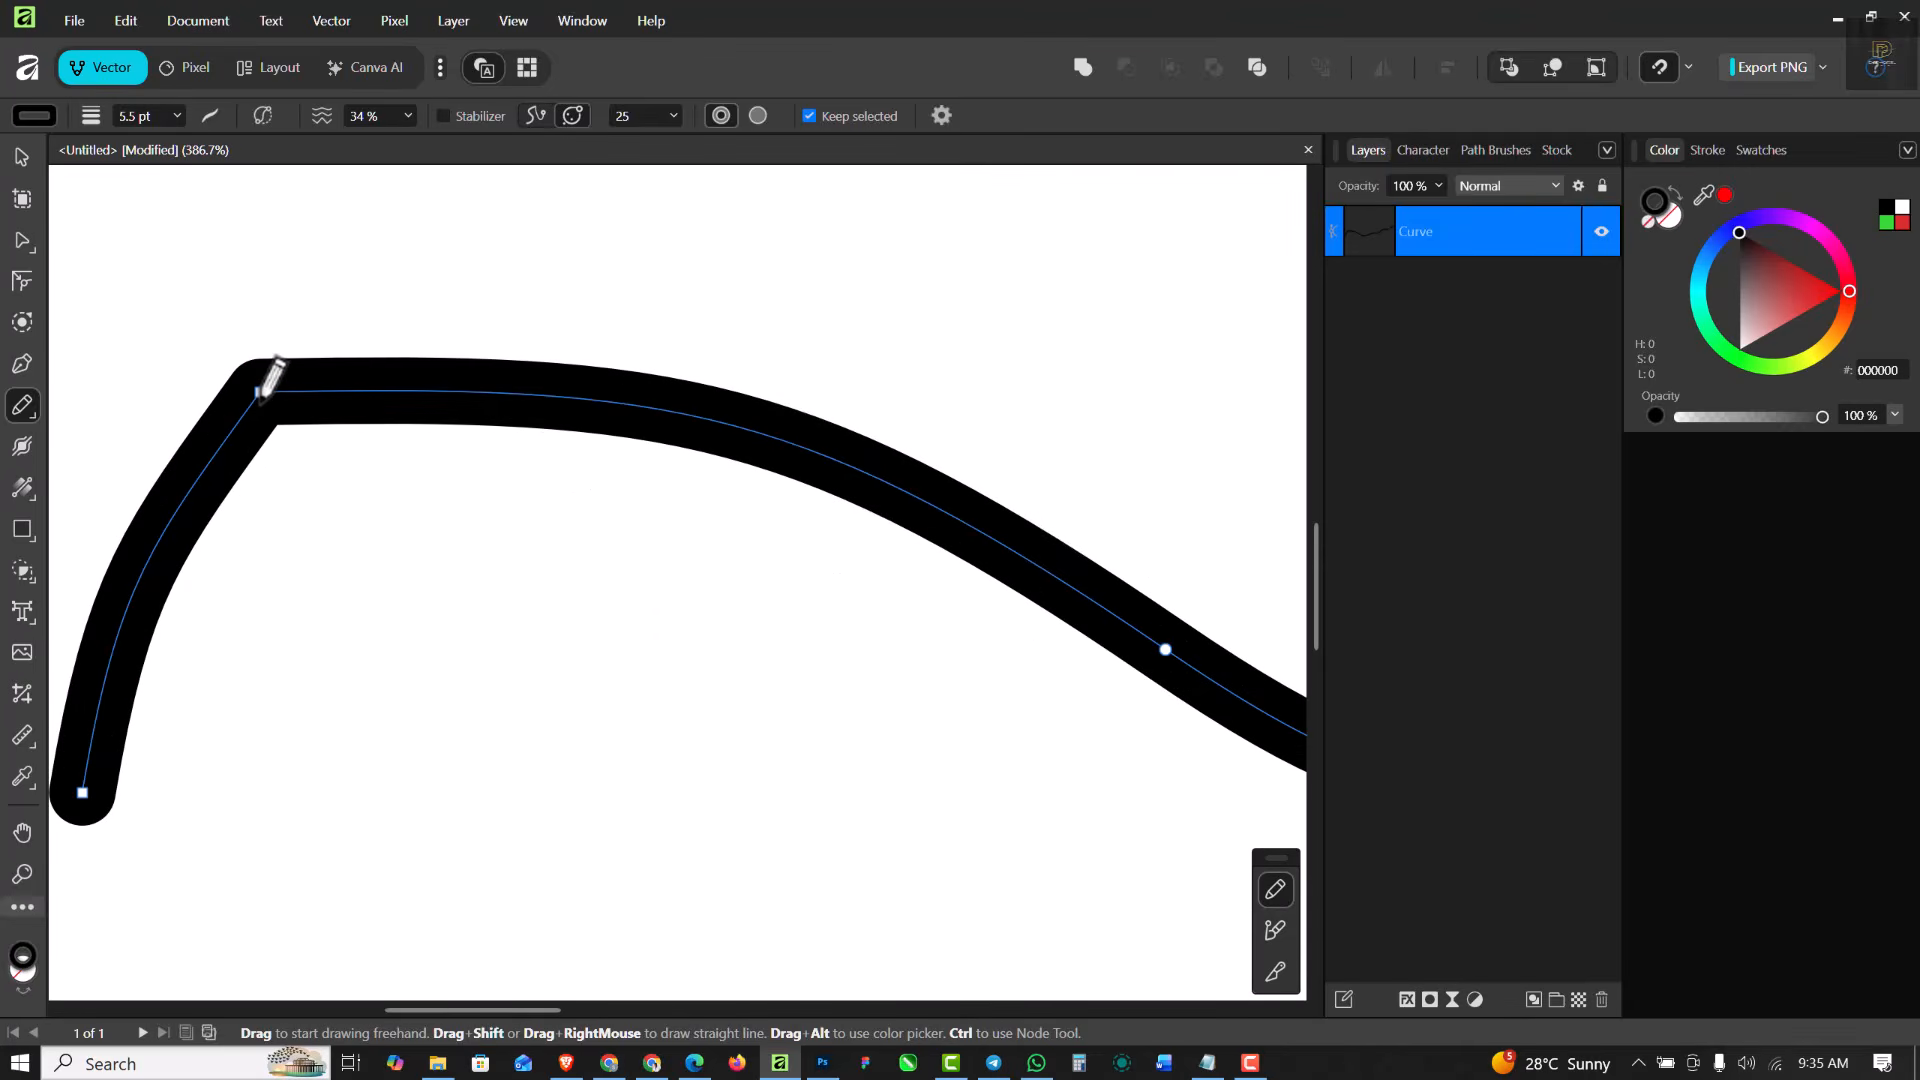
scroll(268, 380, down, 7)
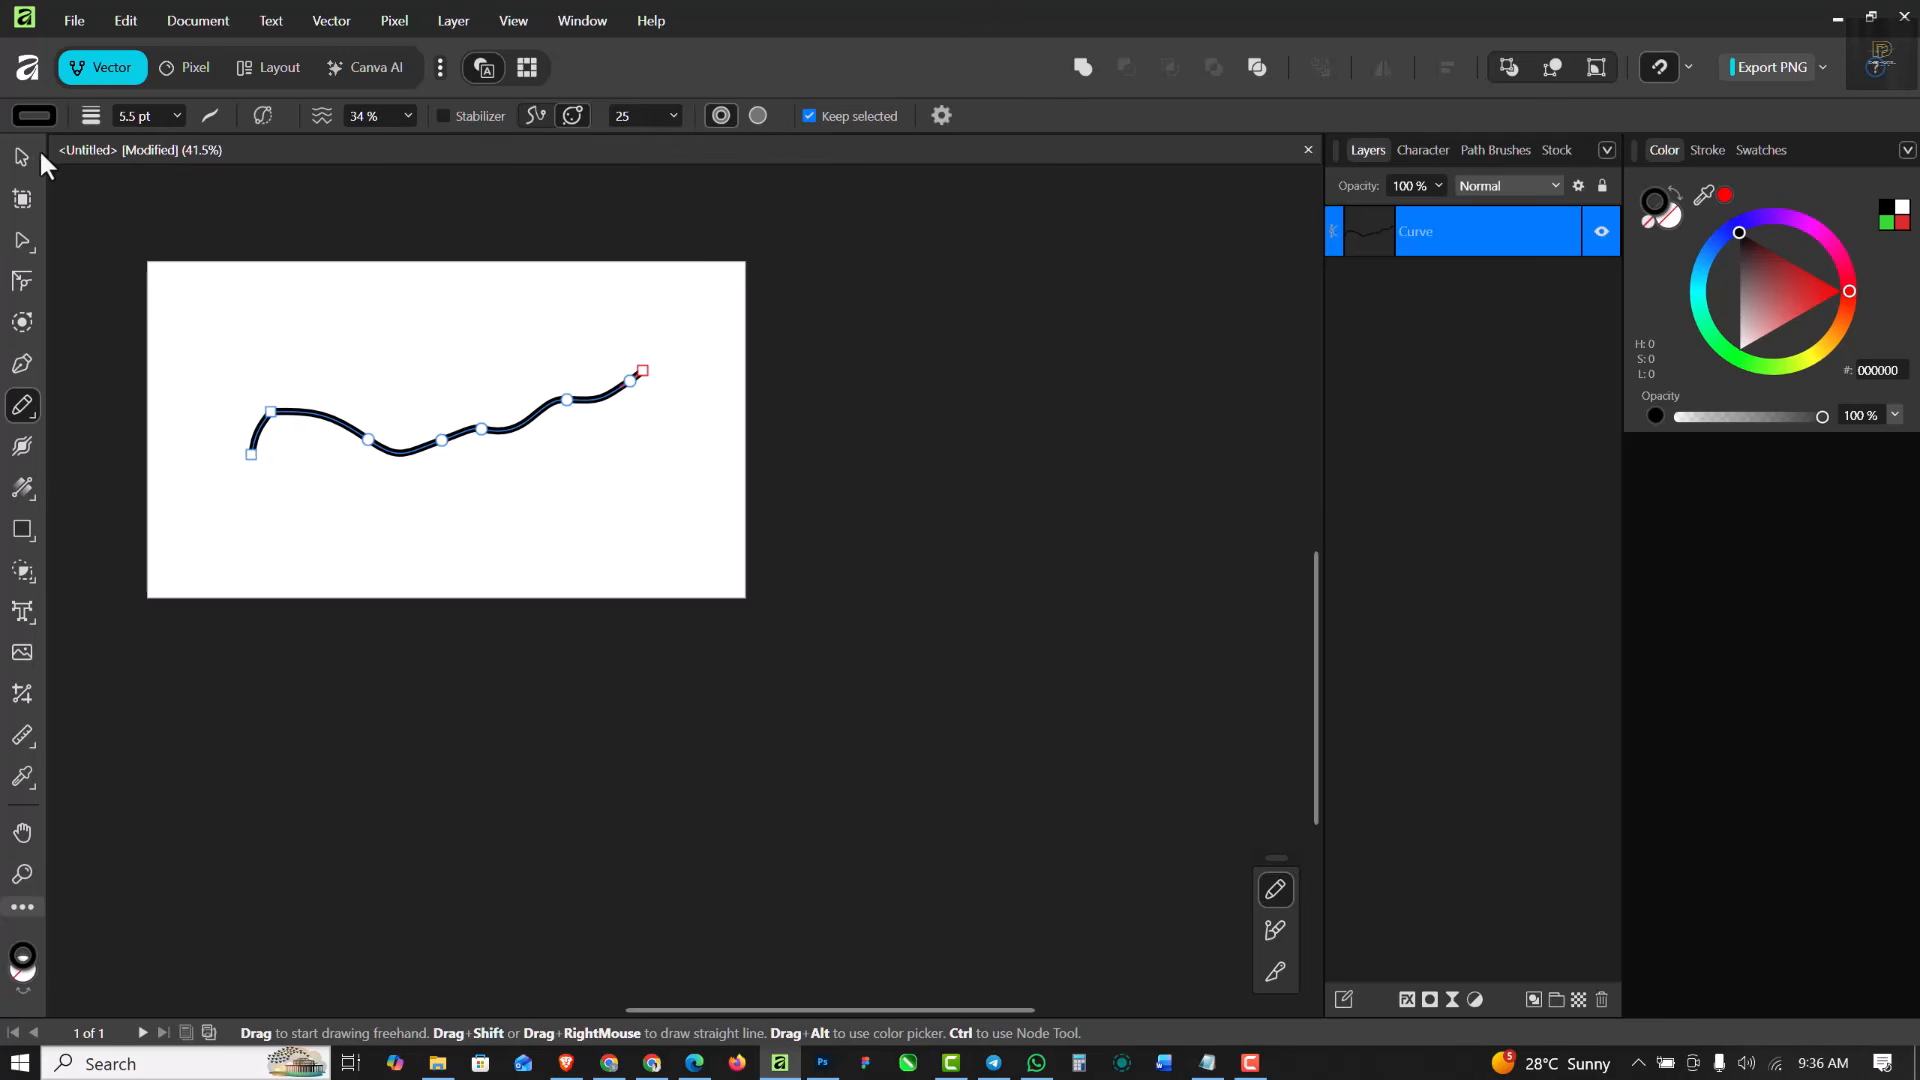
- Move the drawn curve slightly lower on the page and clear the selection
click(24, 157)
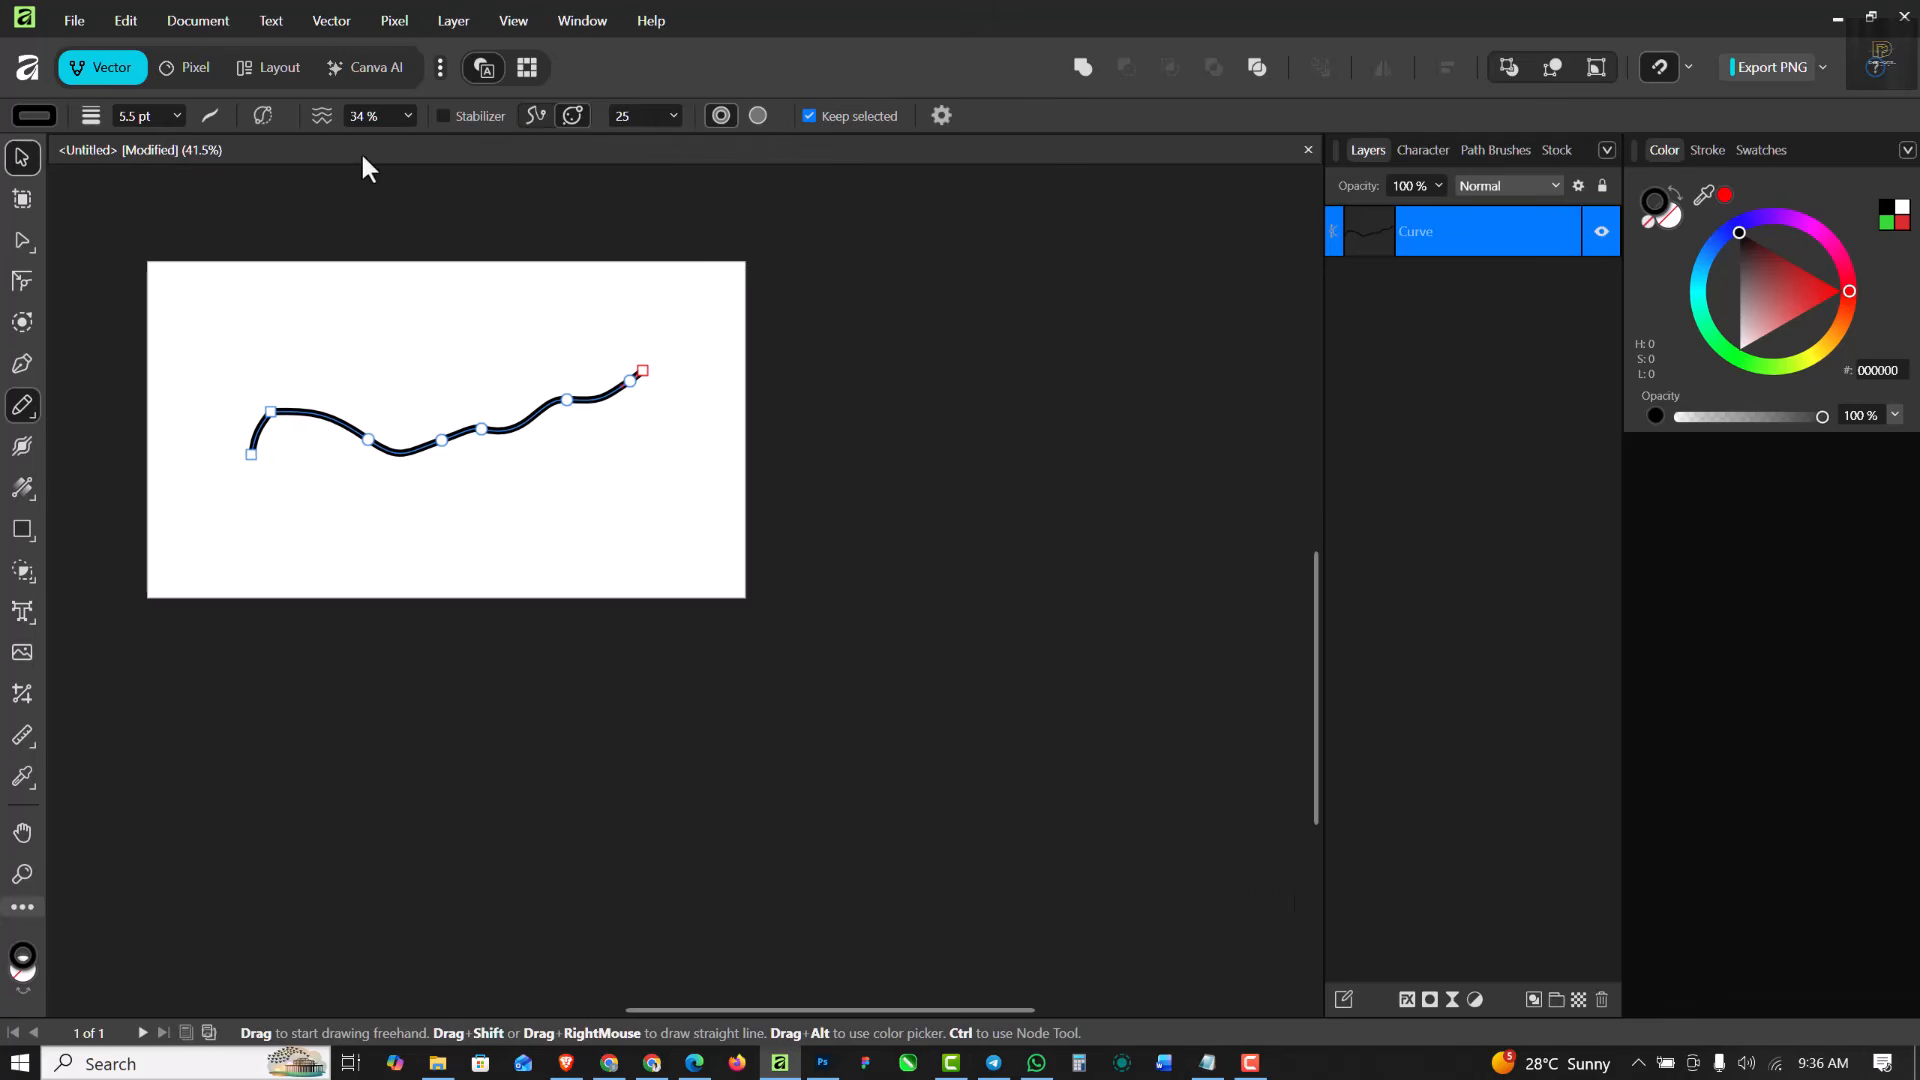
click(23, 407)
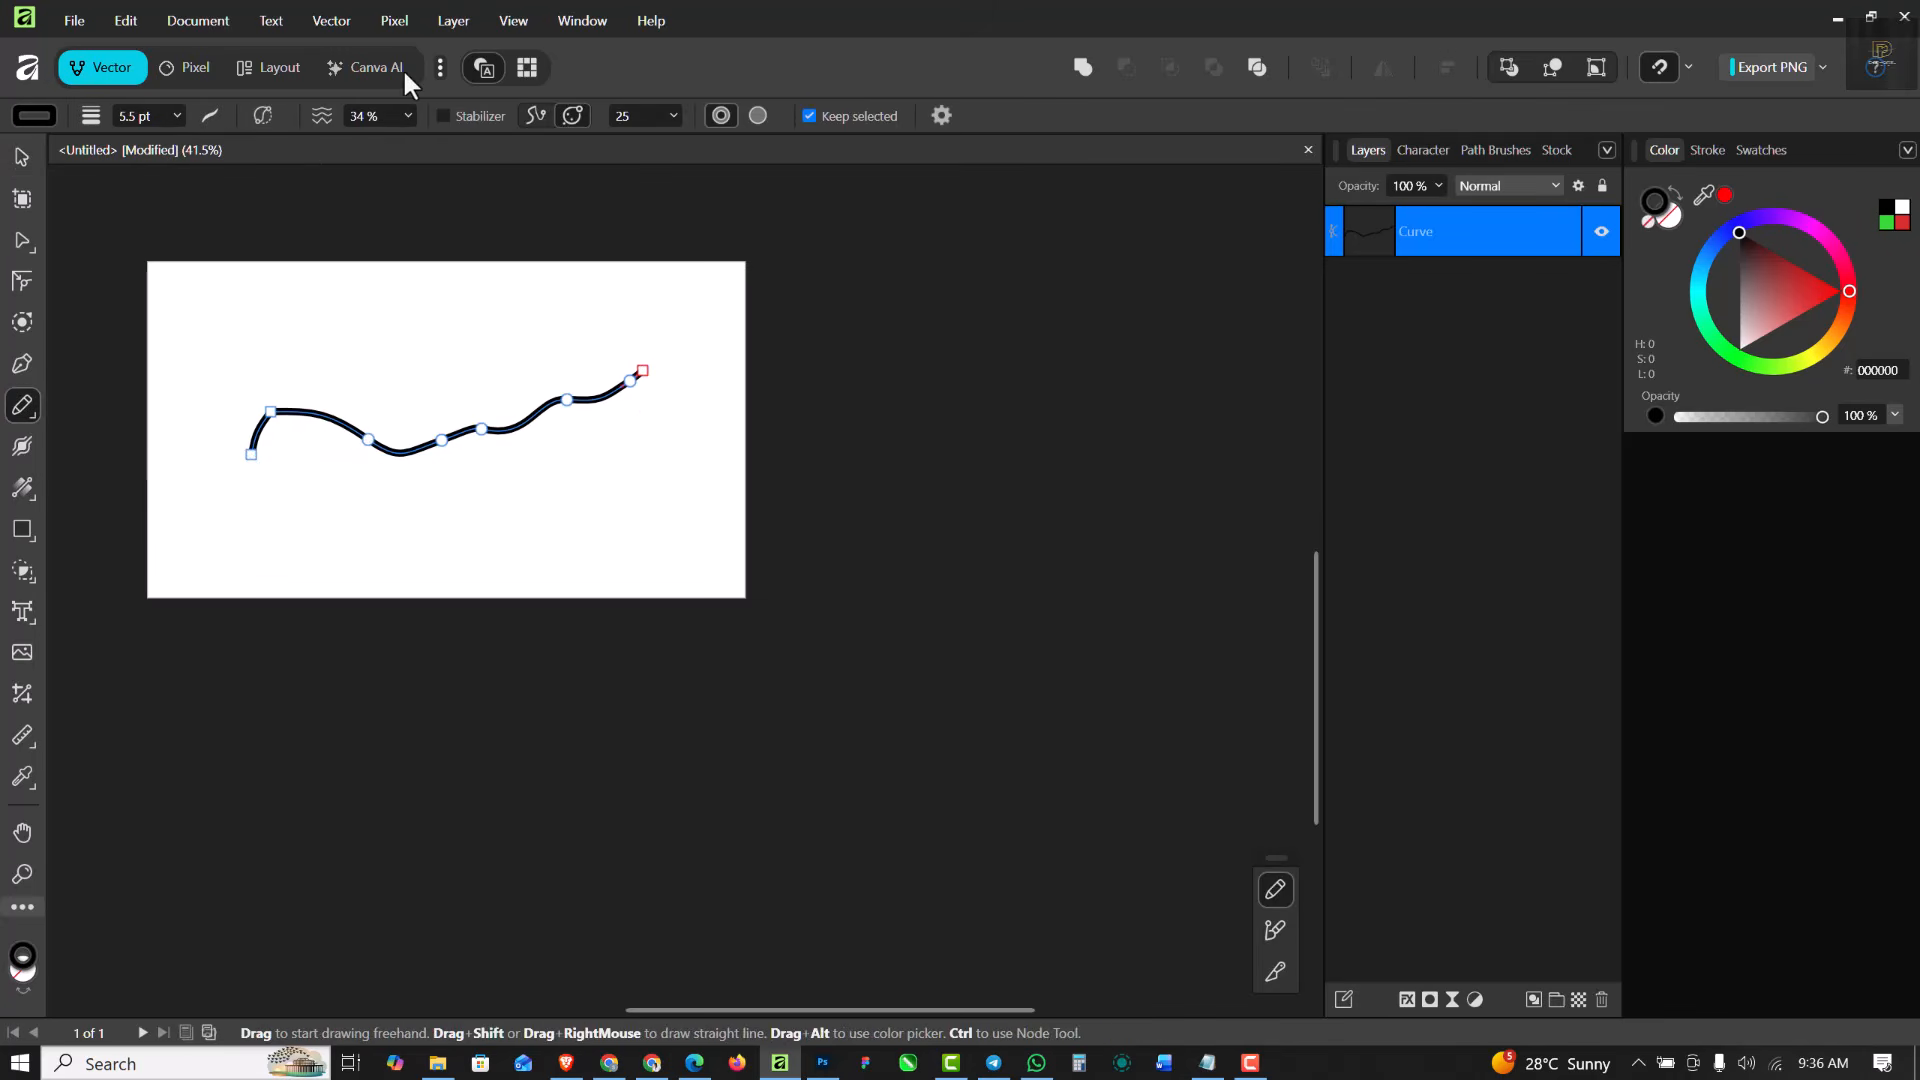
click(20, 160)
click(392, 472)
scroll(412, 426, up, 1)
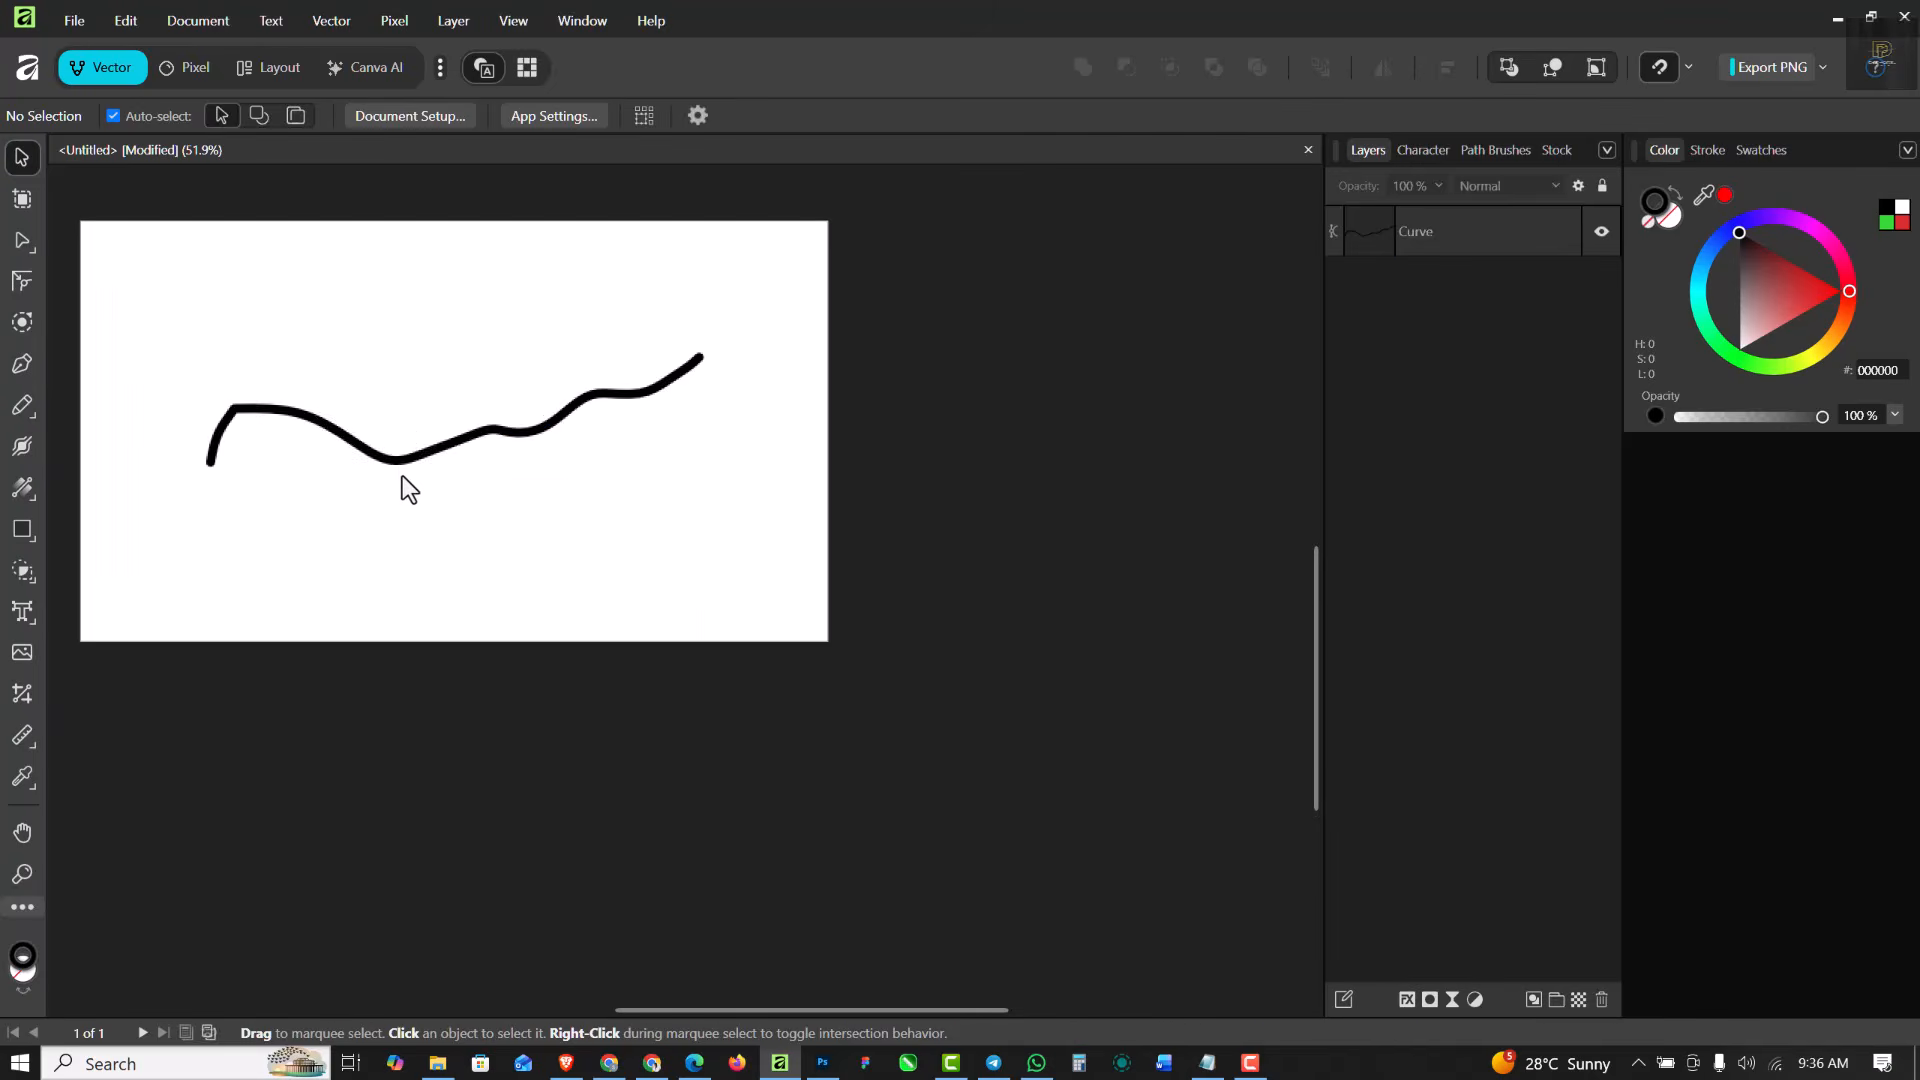
click(400, 466)
drag(372, 461, 360, 506)
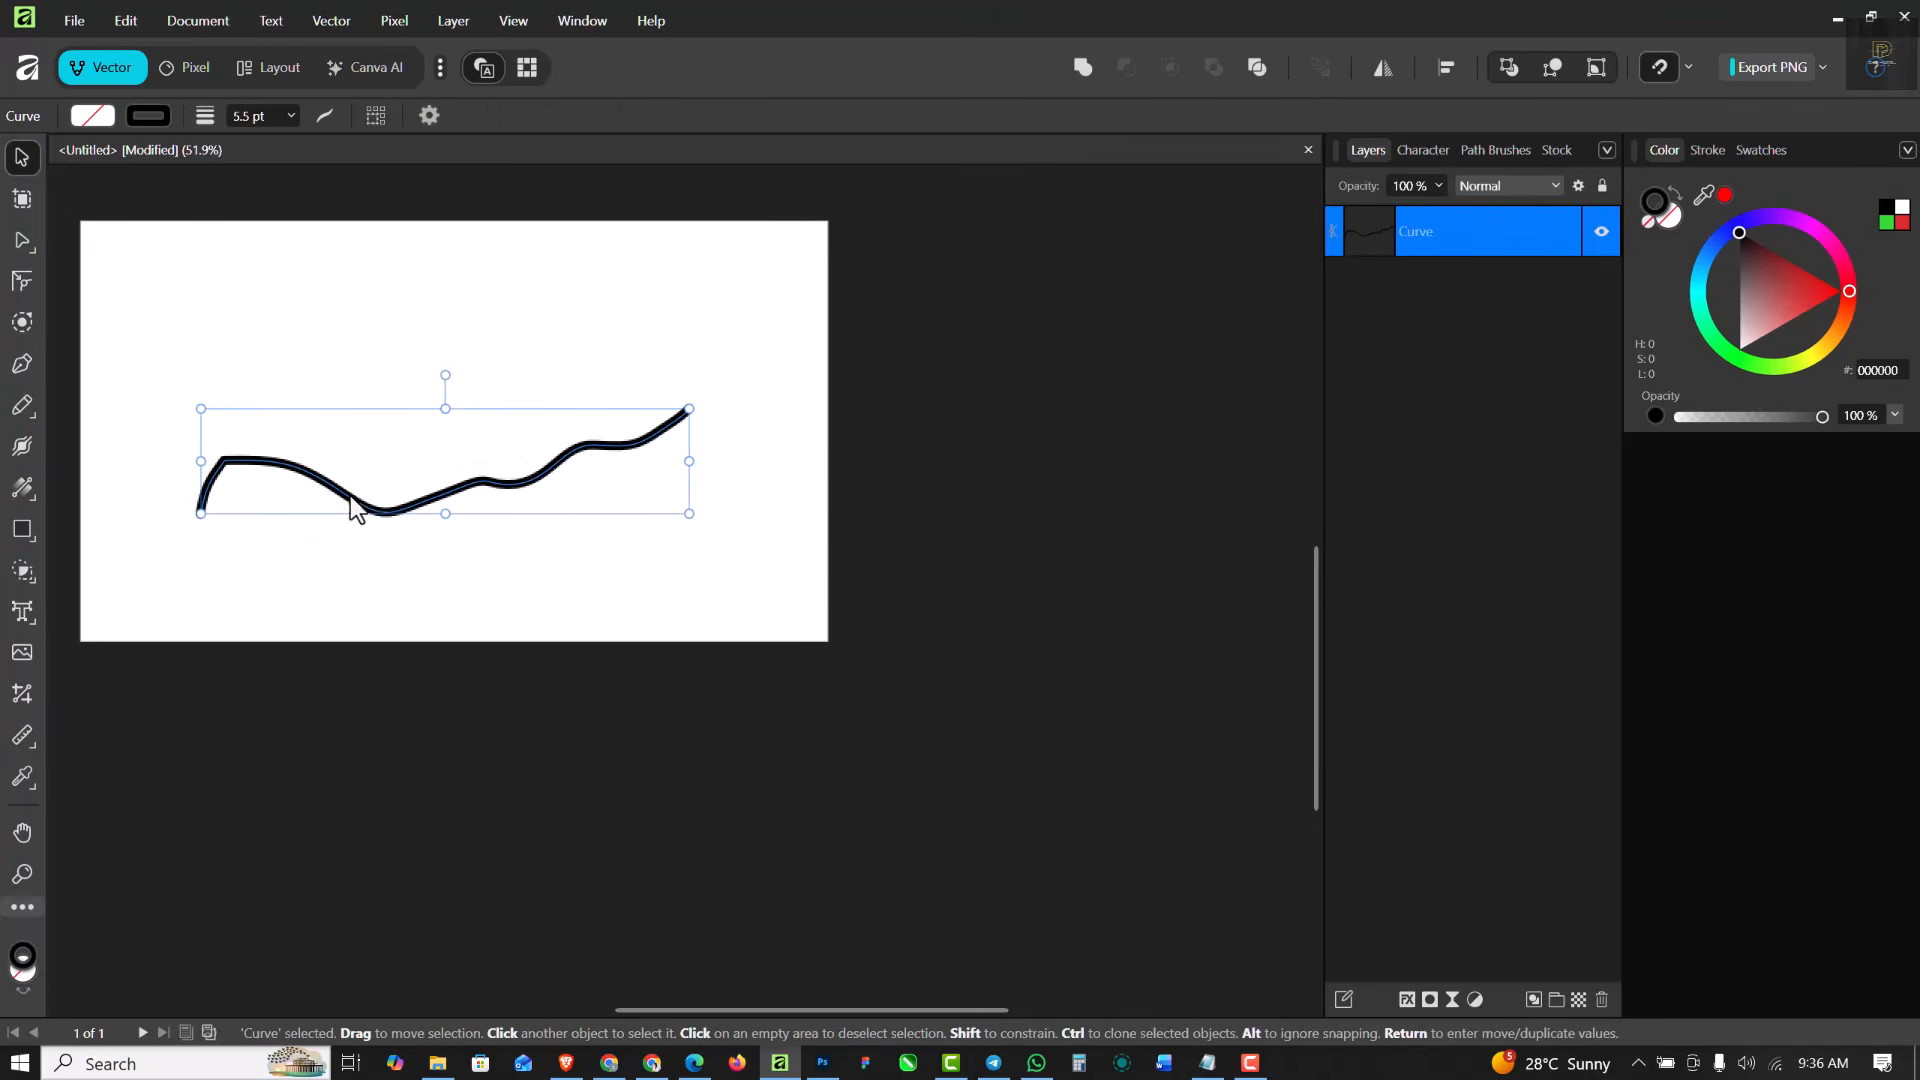
click(284, 270)
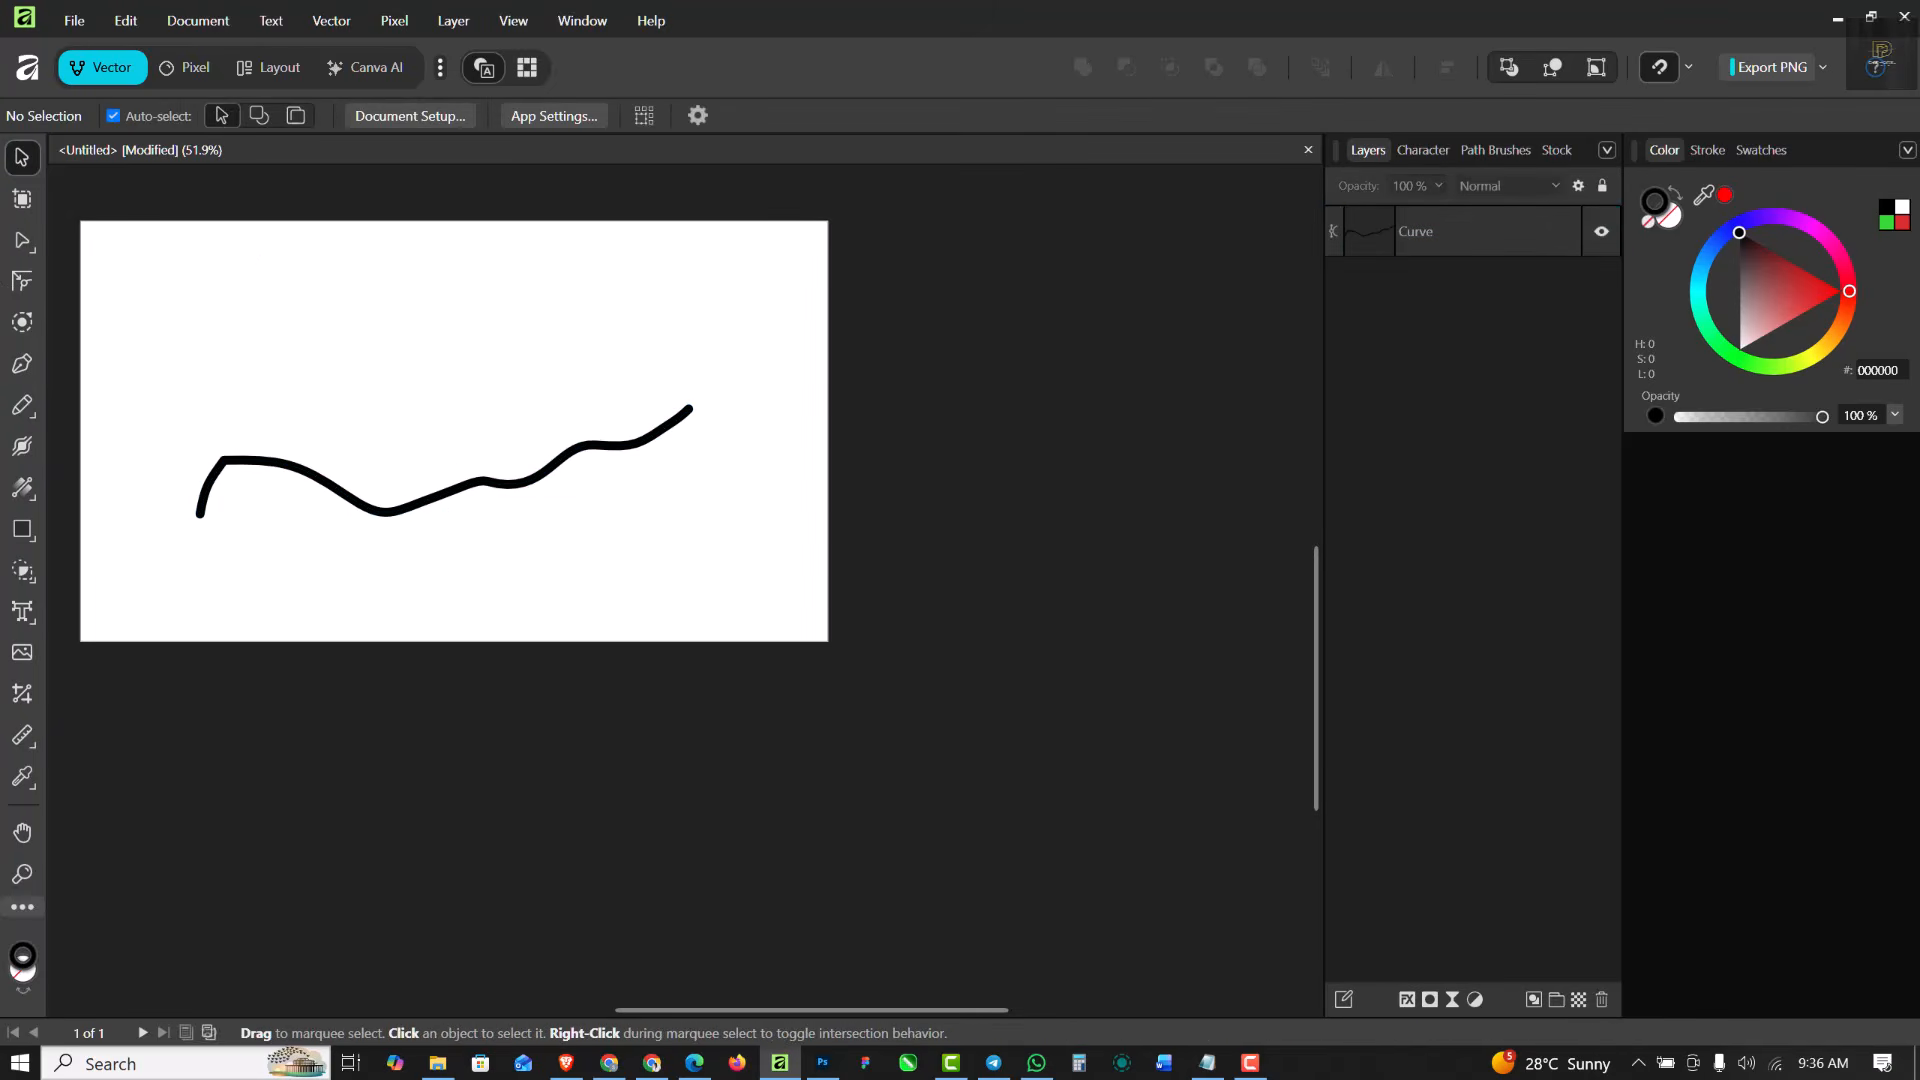
- Set the Pencil Tool's curve fitting smoothness to 100%
click(24, 405)
click(112, 401)
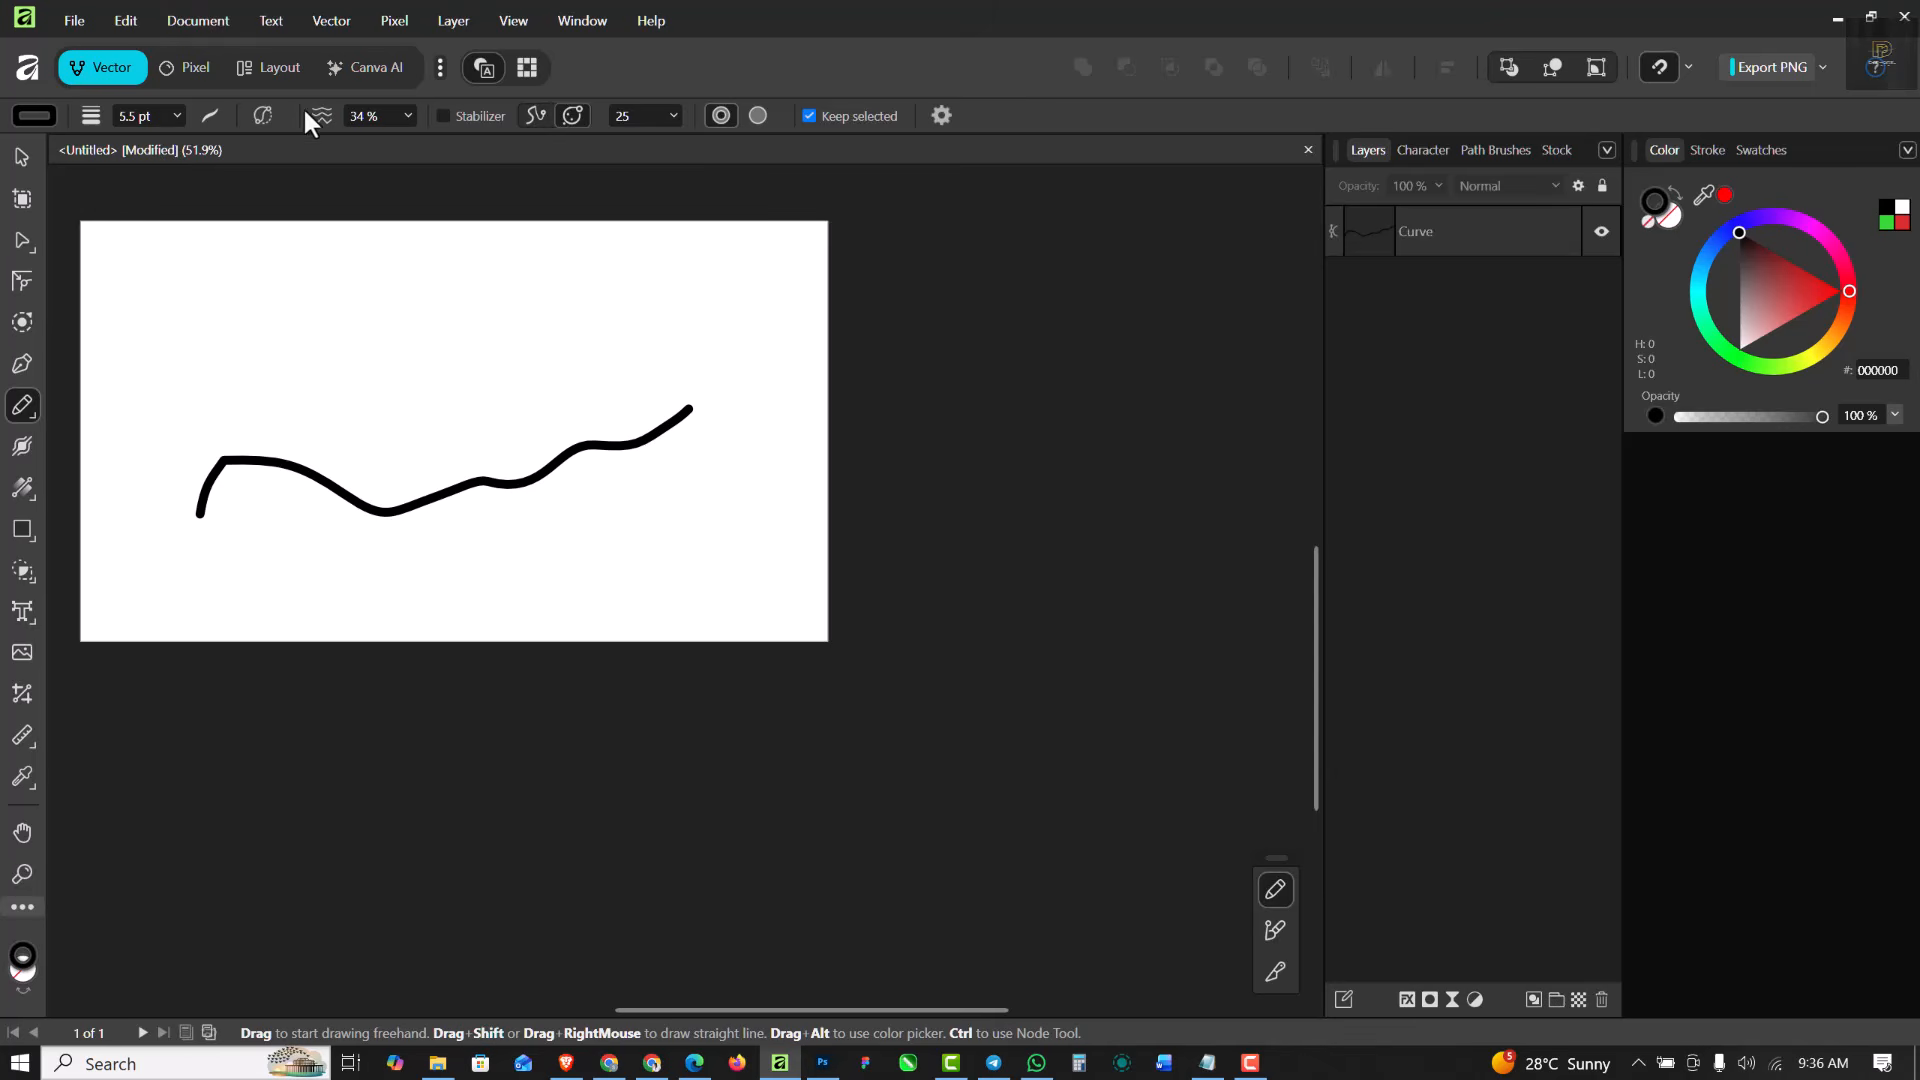
click(406, 114)
drag(411, 141, 599, 181)
scroll(298, 378, up, 1)
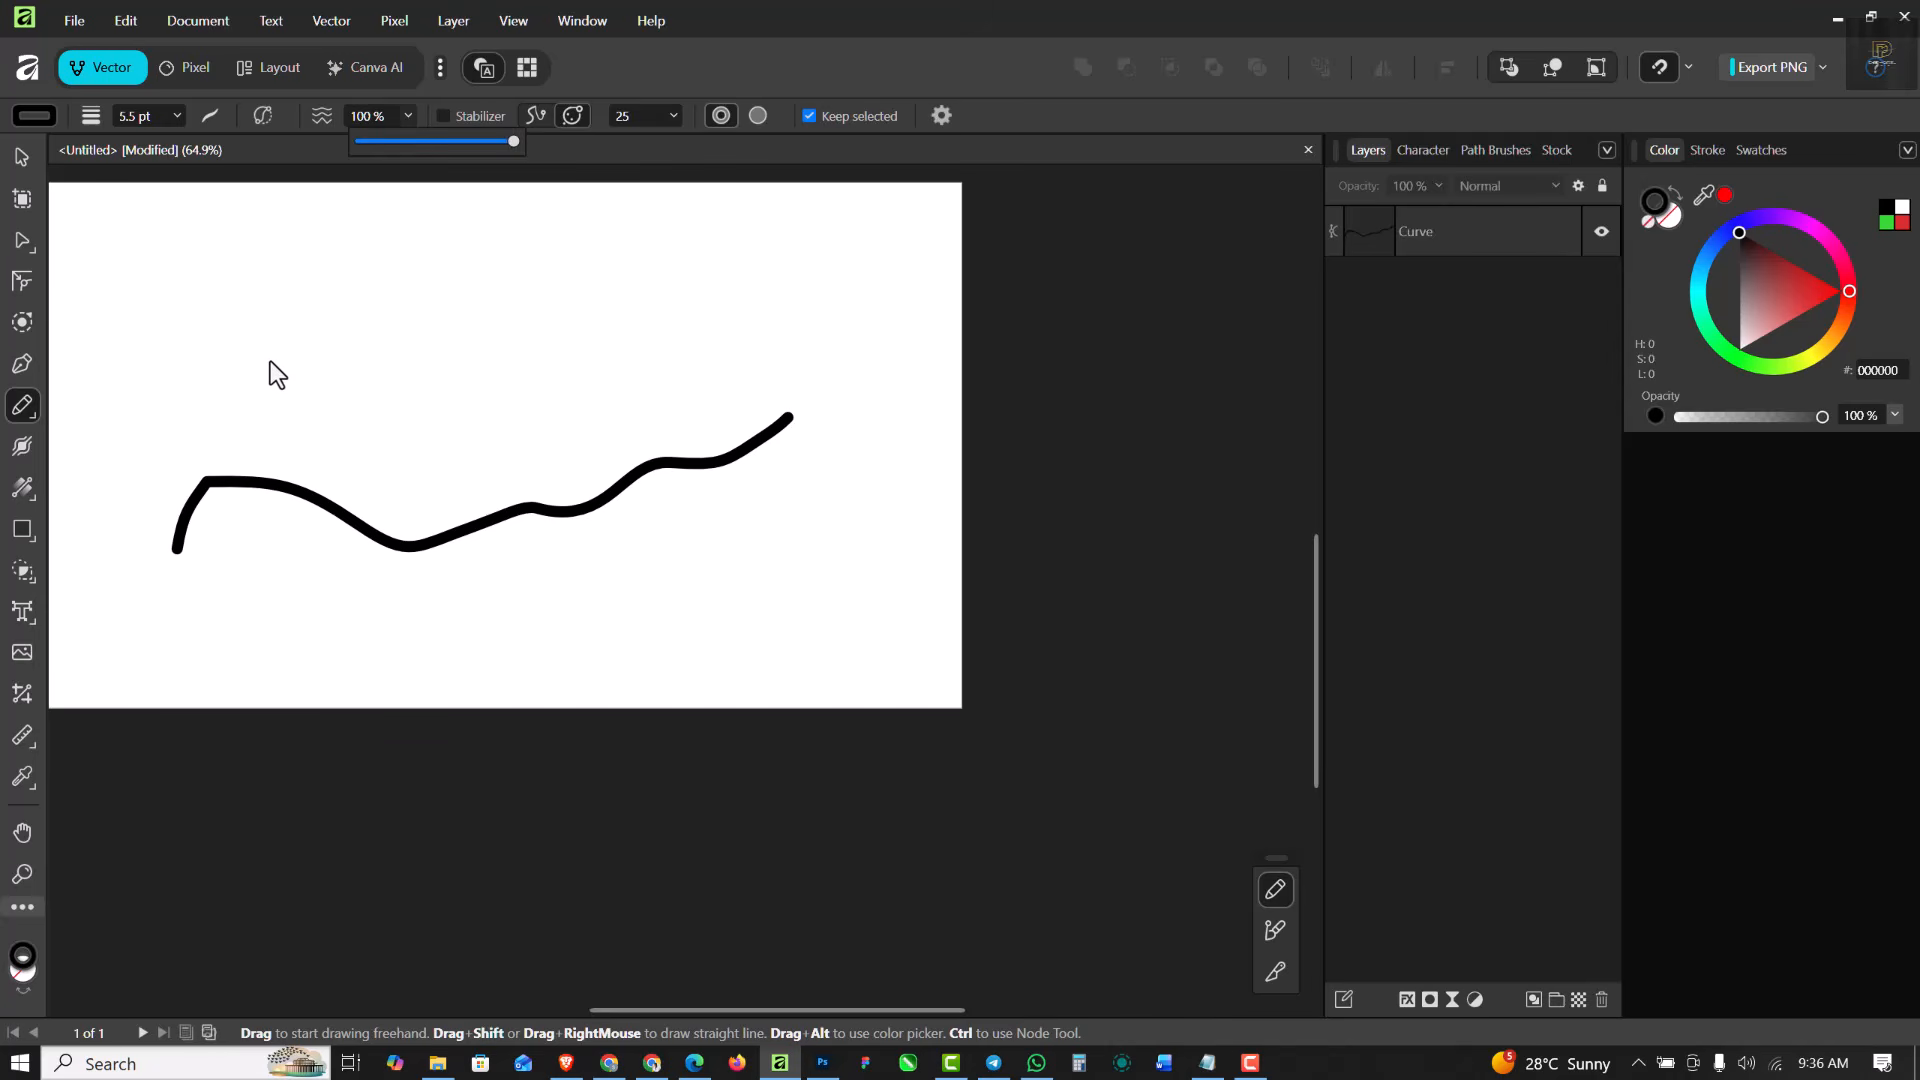
- Draw a second long wavy freehand curve above the first, hooking down and back at its far end
click(19, 403)
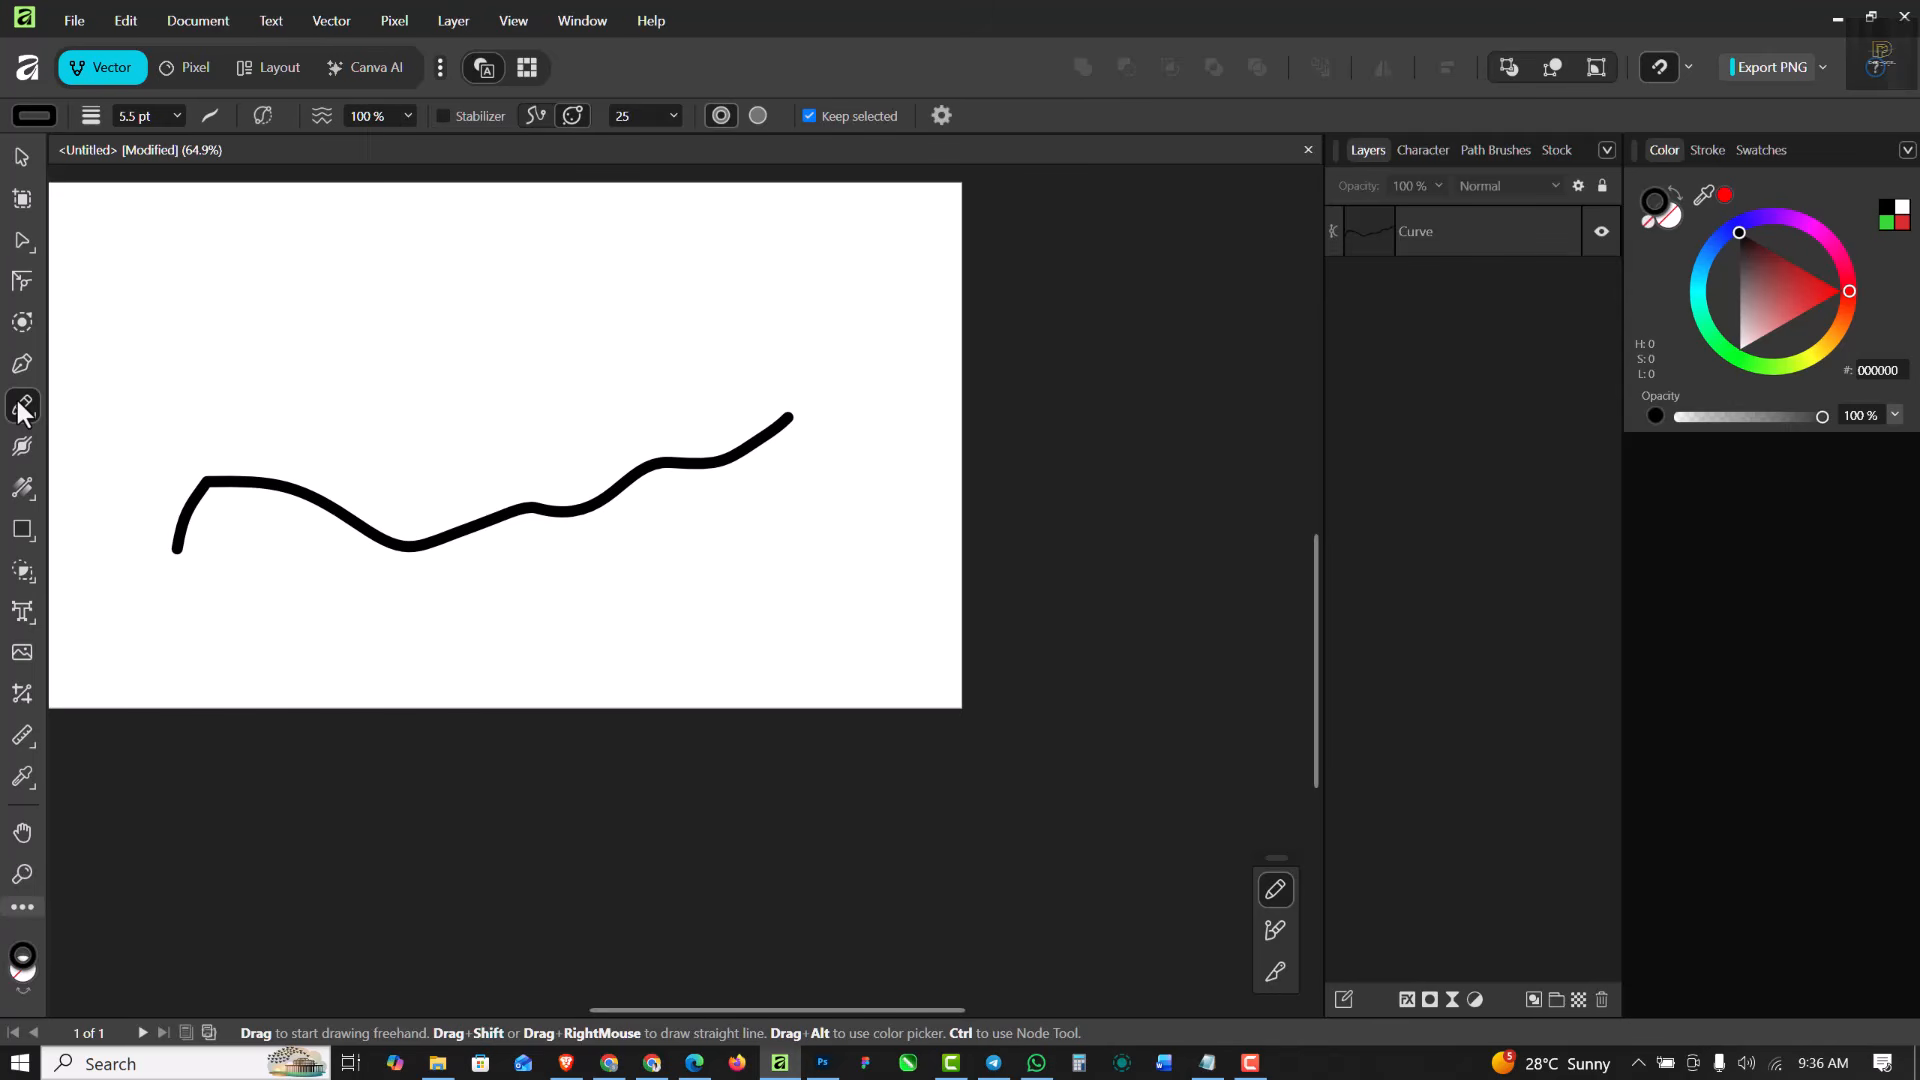
mouse_move(181, 413)
mouse_down()
mouse_move(261, 385)
mouse_move(462, 443)
mouse_move(623, 345)
mouse_move(836, 331)
mouse_move(926, 301)
mouse_move(910, 443)
mouse_move(885, 476)
mouse_move(843, 379)
mouse_move(786, 368)
mouse_move(761, 388)
mouse_move(855, 427)
mouse_up()
scroll(889, 371, up, 5)
scroll(907, 350, down, 5)
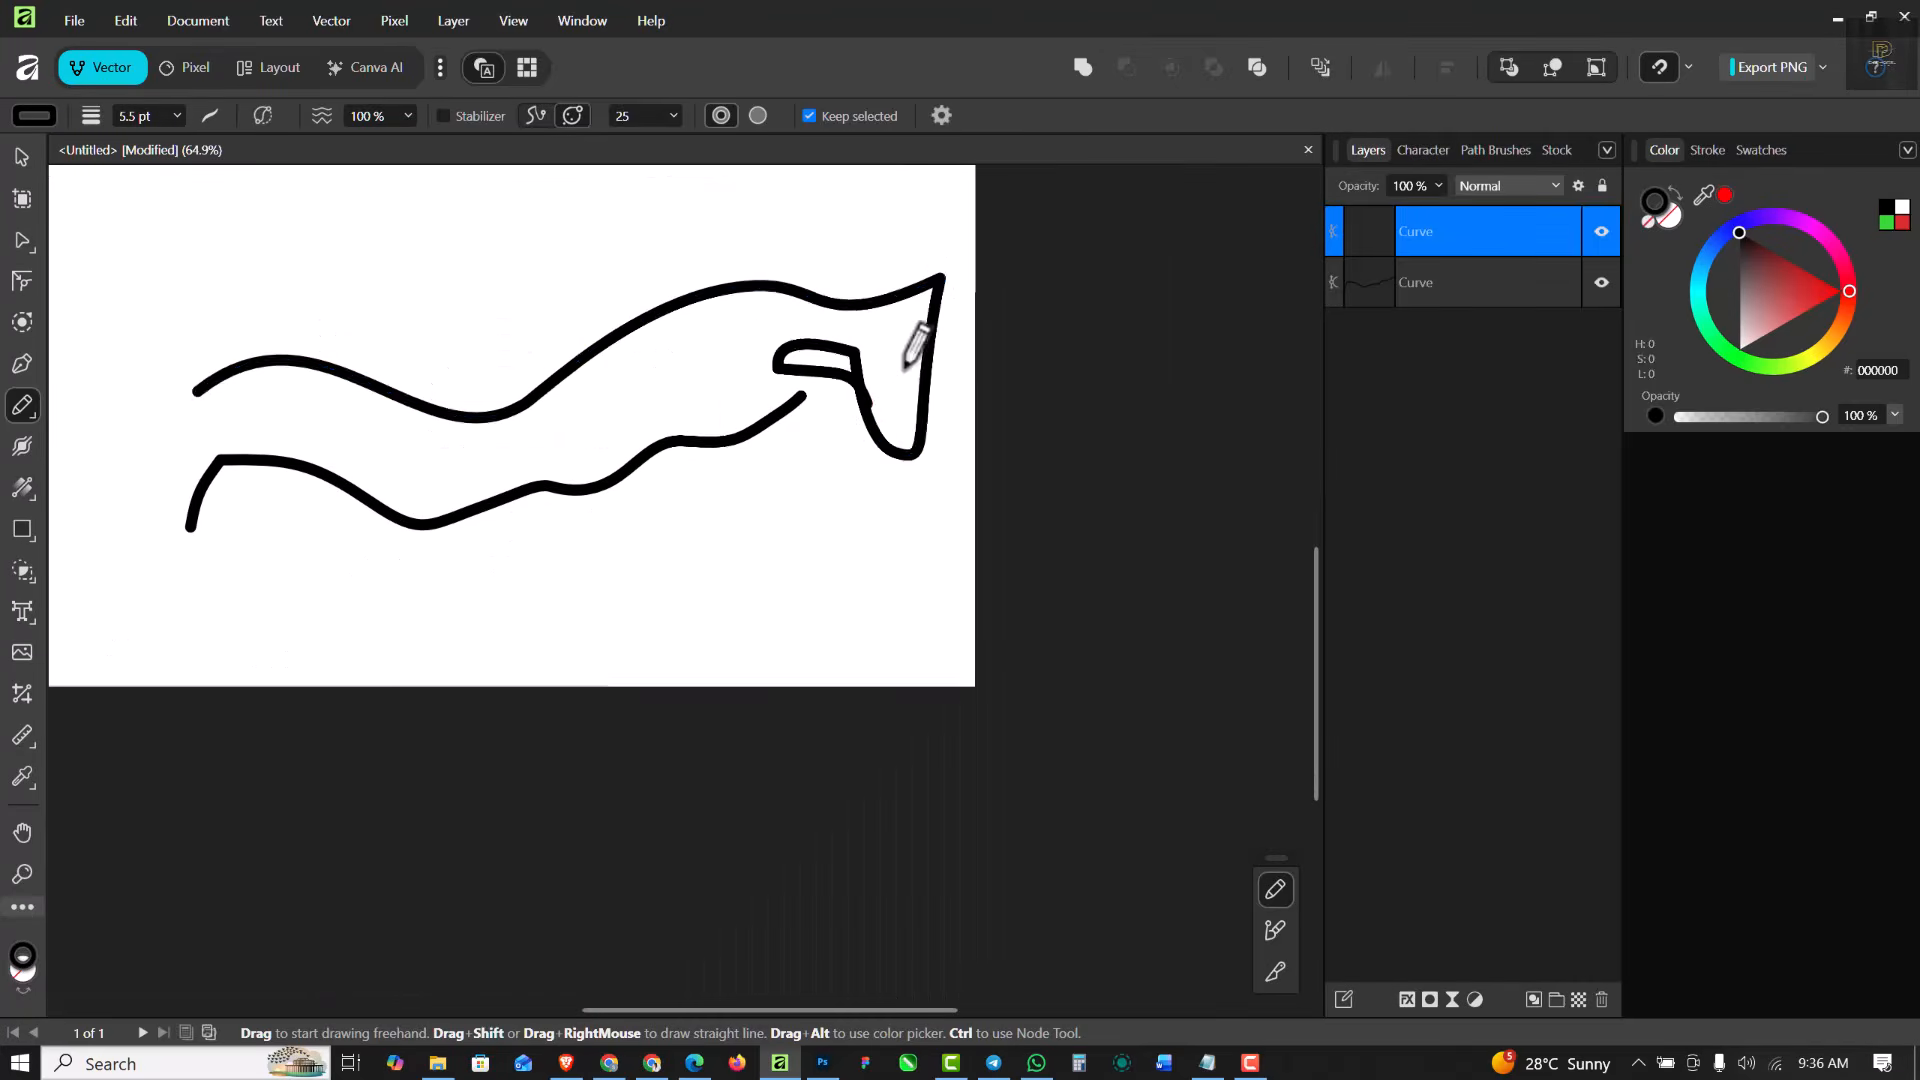
scroll(386, 441, down, 3)
scroll(368, 375, up, 4)
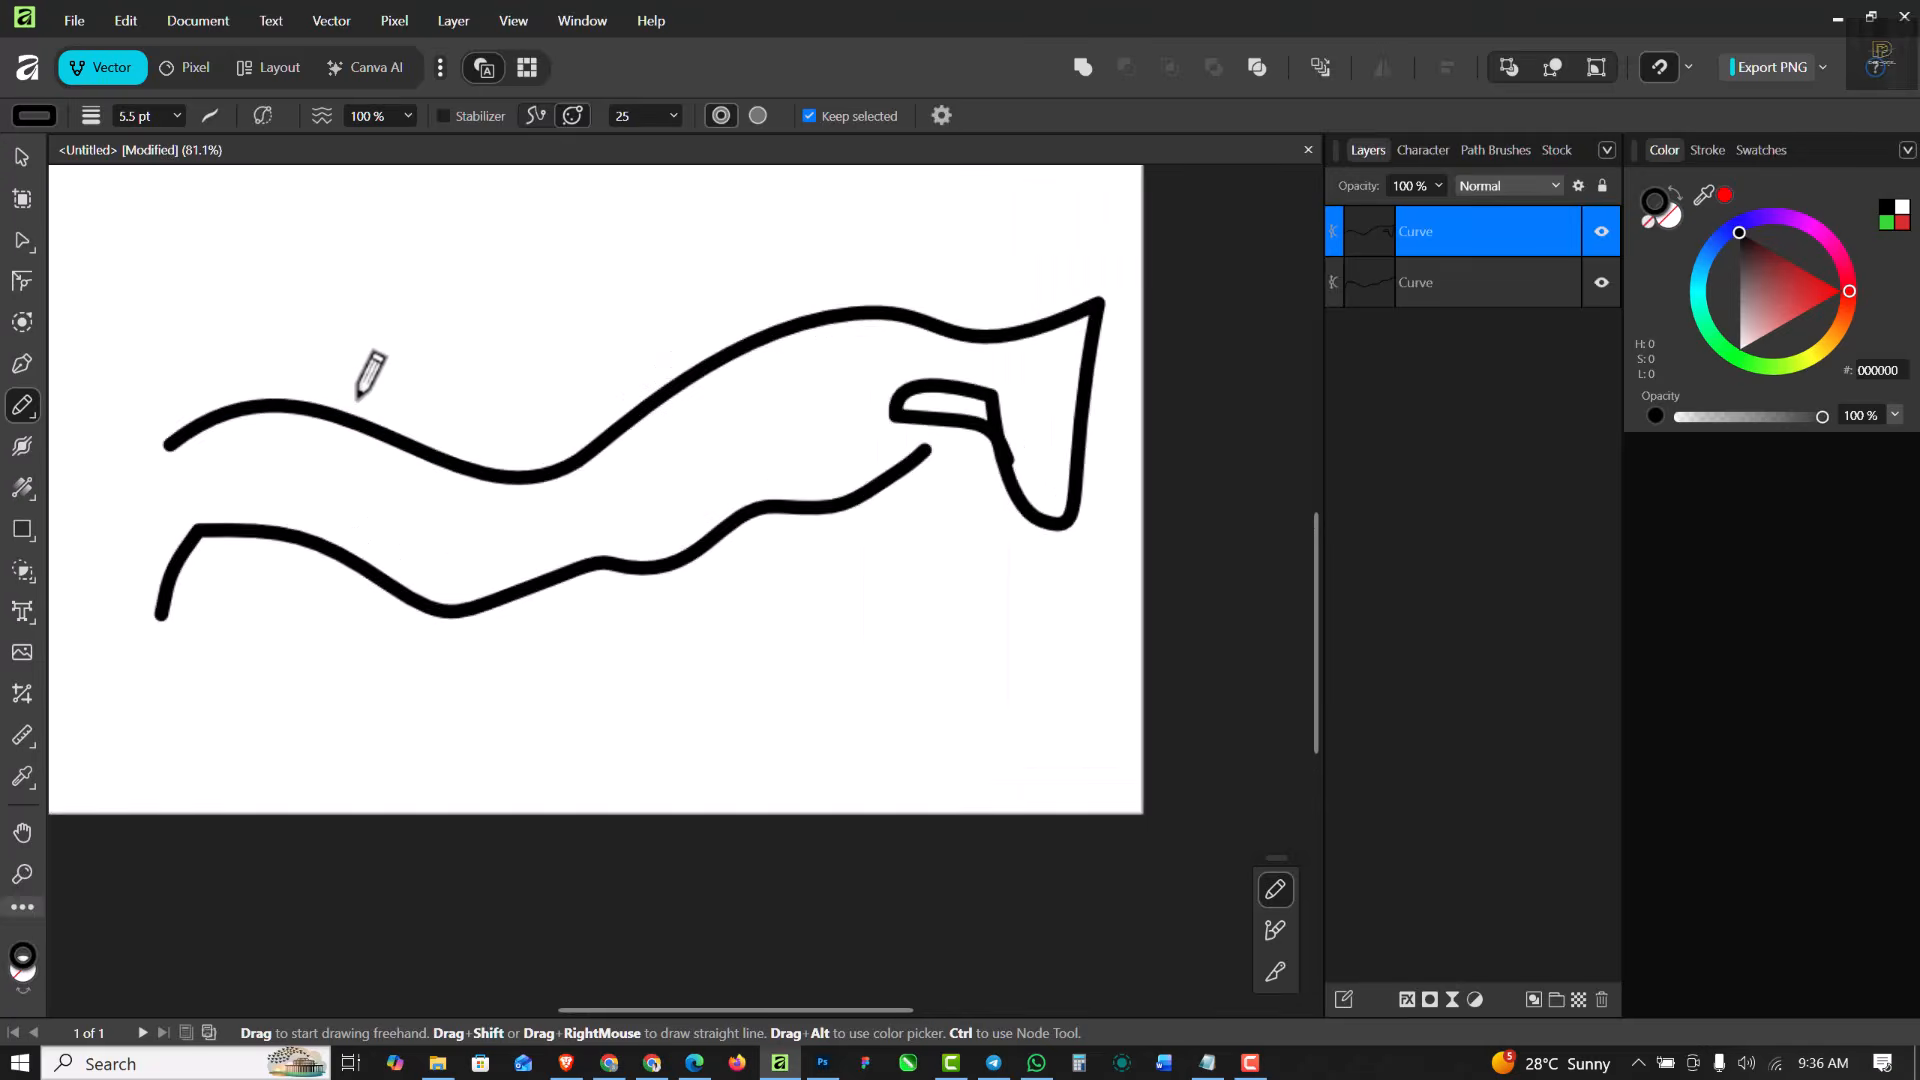
- Draw a third wavy freehand curve above the other two
mouse_move(205, 335)
mouse_down()
mouse_move(460, 393)
mouse_move(685, 275)
mouse_move(727, 287)
mouse_move(817, 267)
mouse_up()
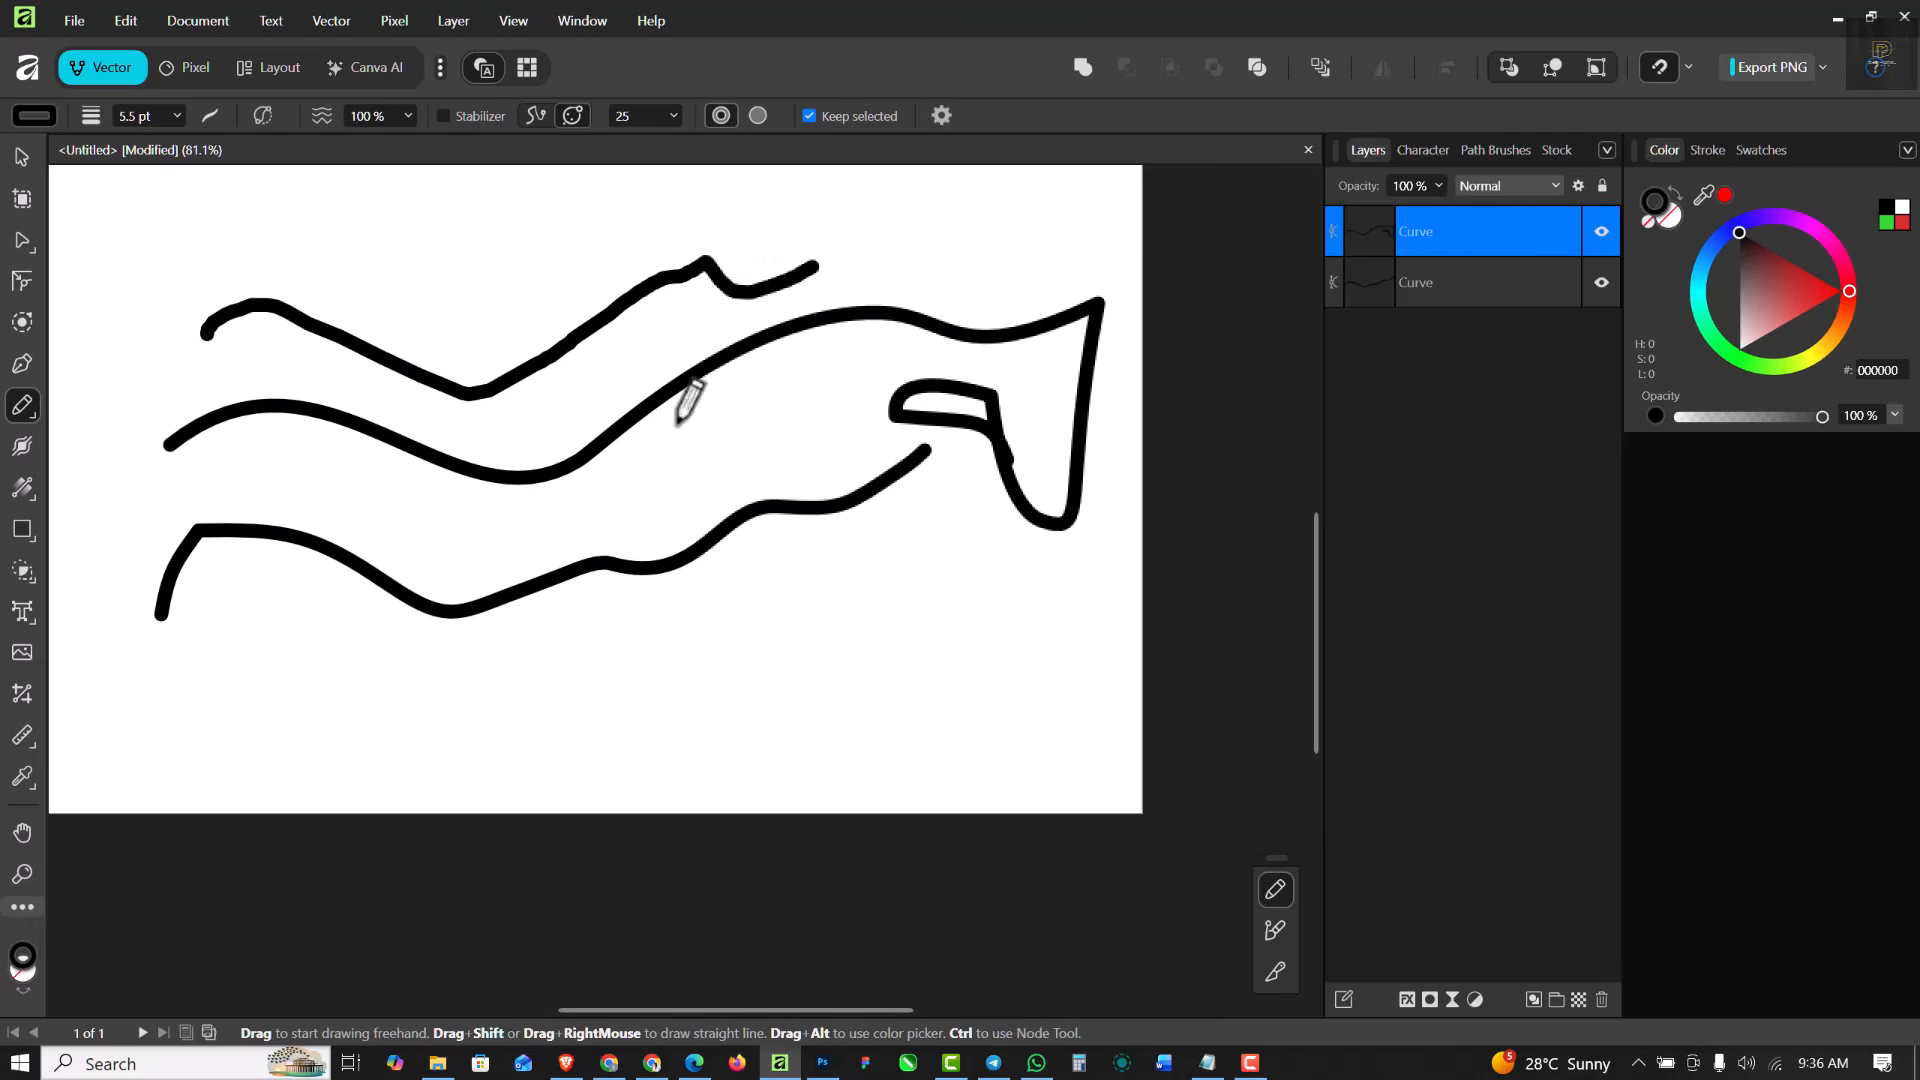
scroll(478, 385, up, 4)
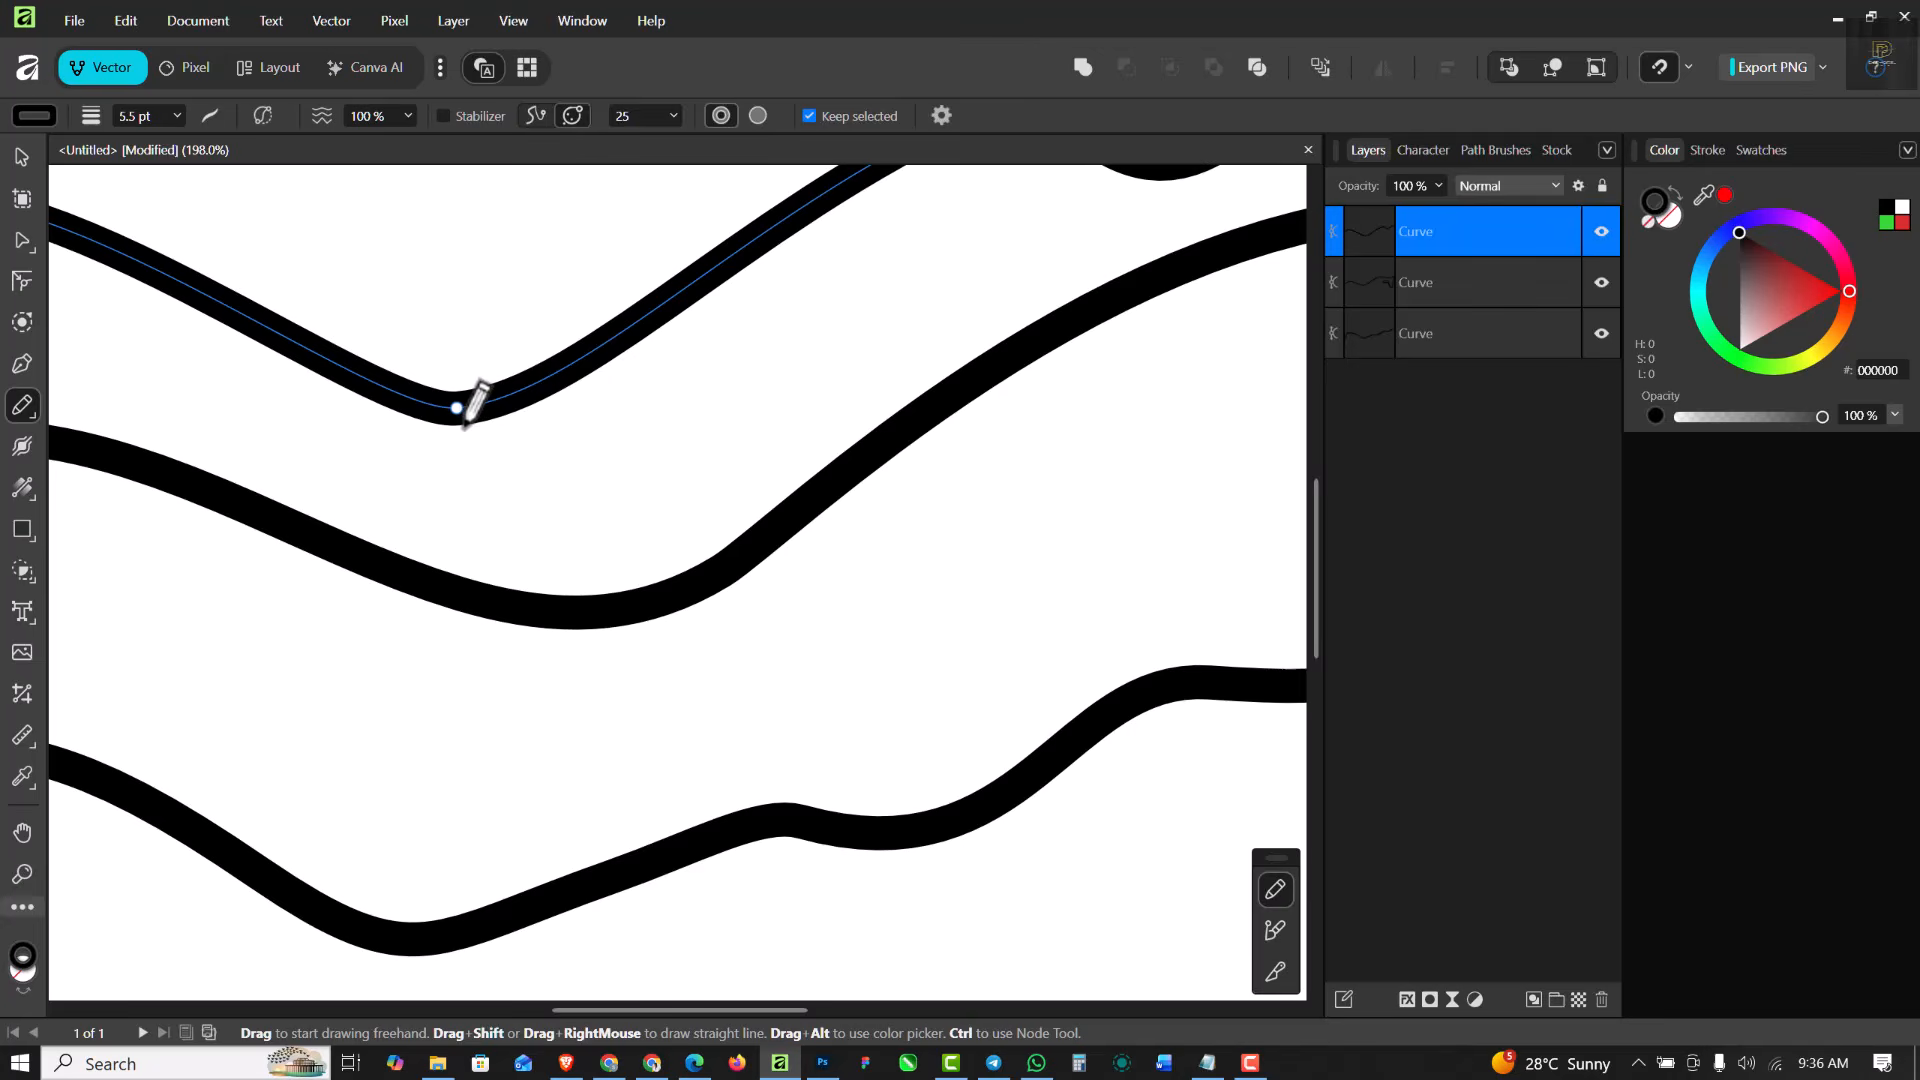
scroll(470, 400, down, 5)
scroll(470, 398, up, 3)
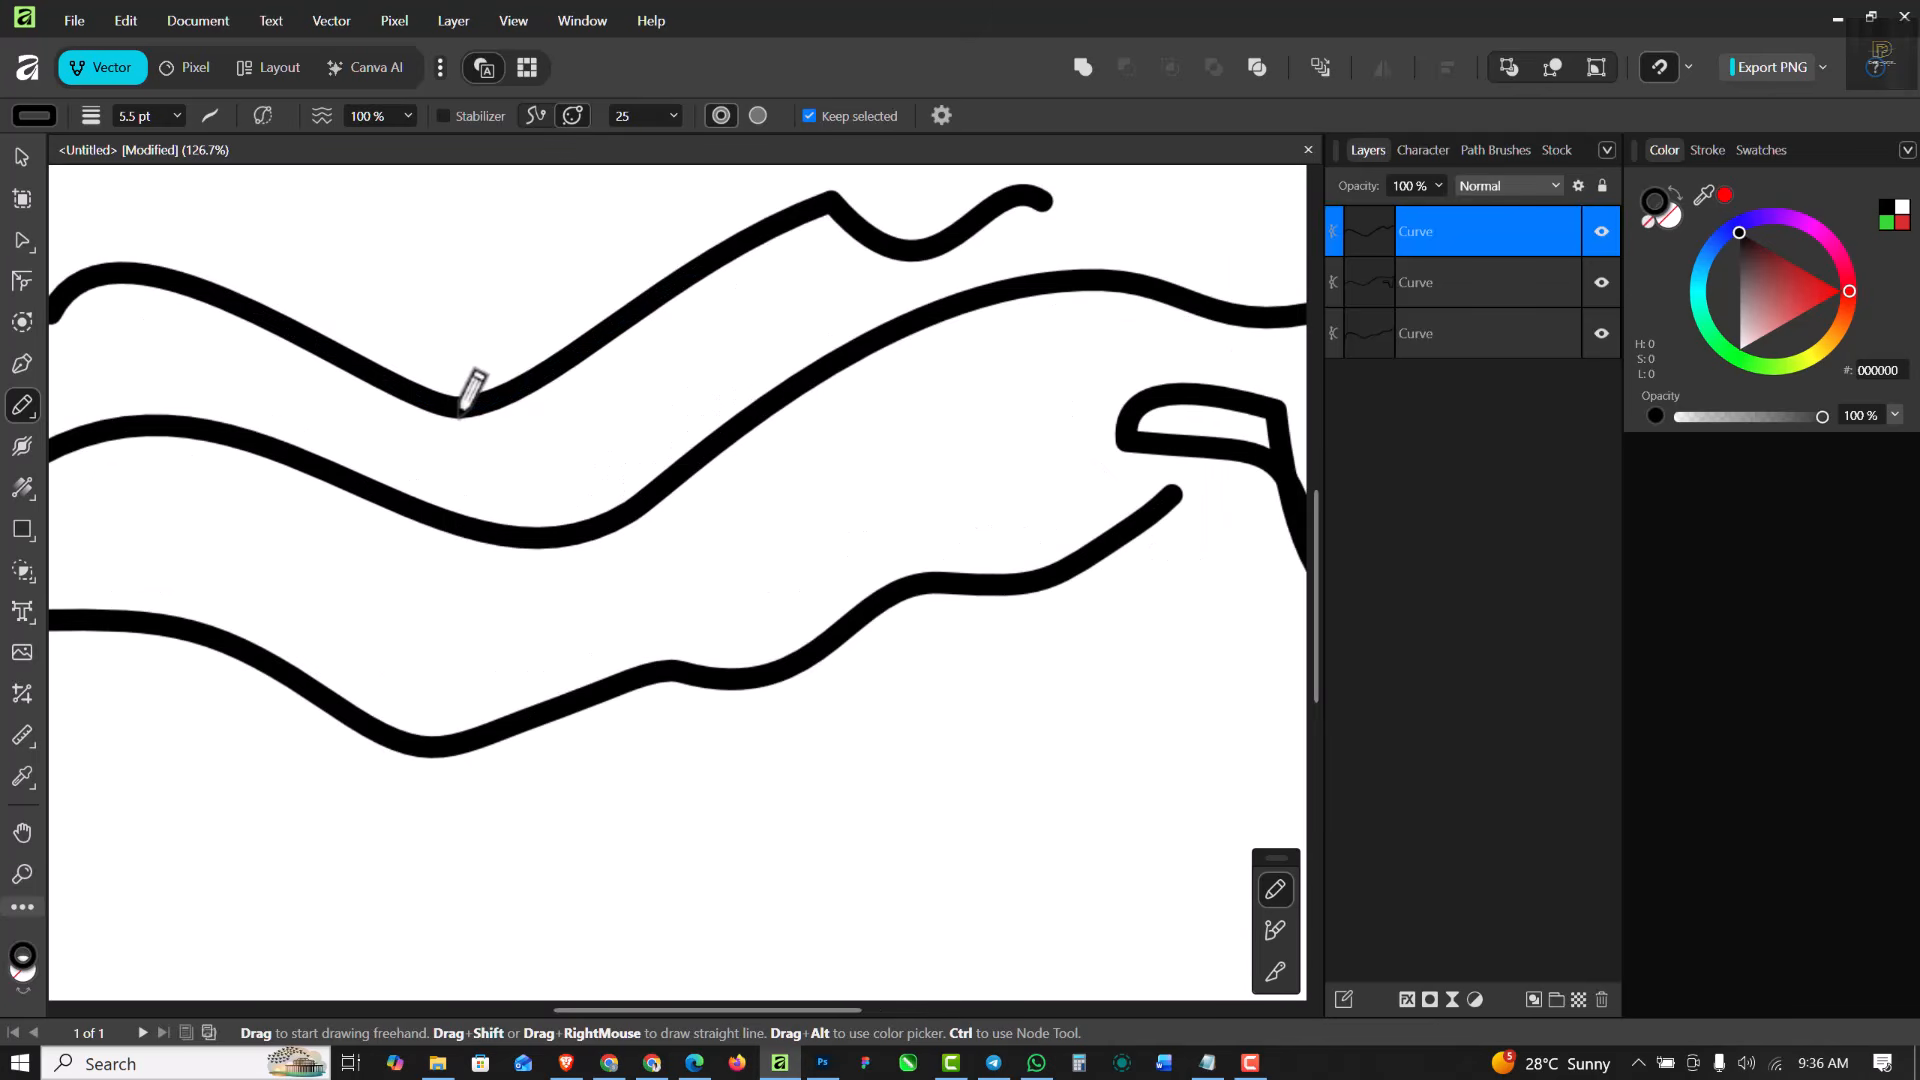
- Raise the top curve's valley node with the Node Tool and adjust the handles to arch the segment after it
click(22, 243)
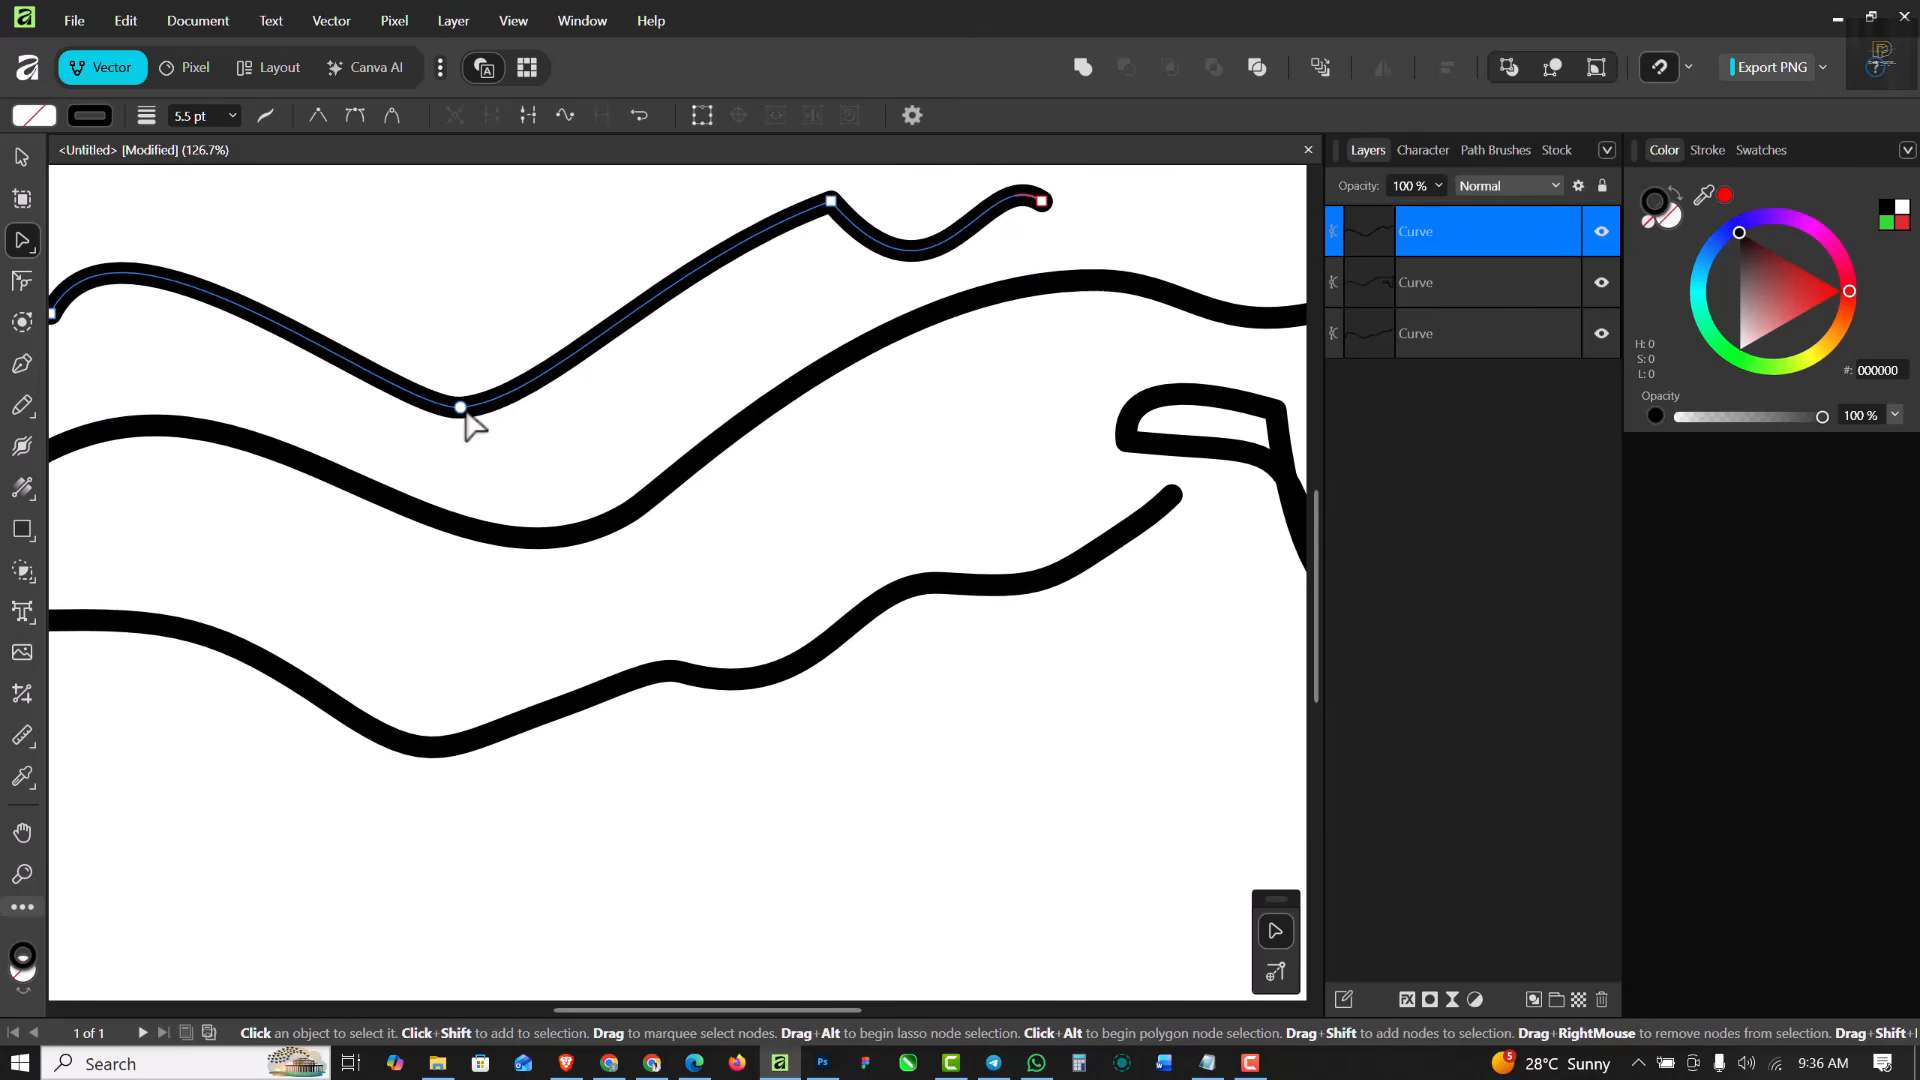
click(460, 407)
drag(458, 400, 252, 330)
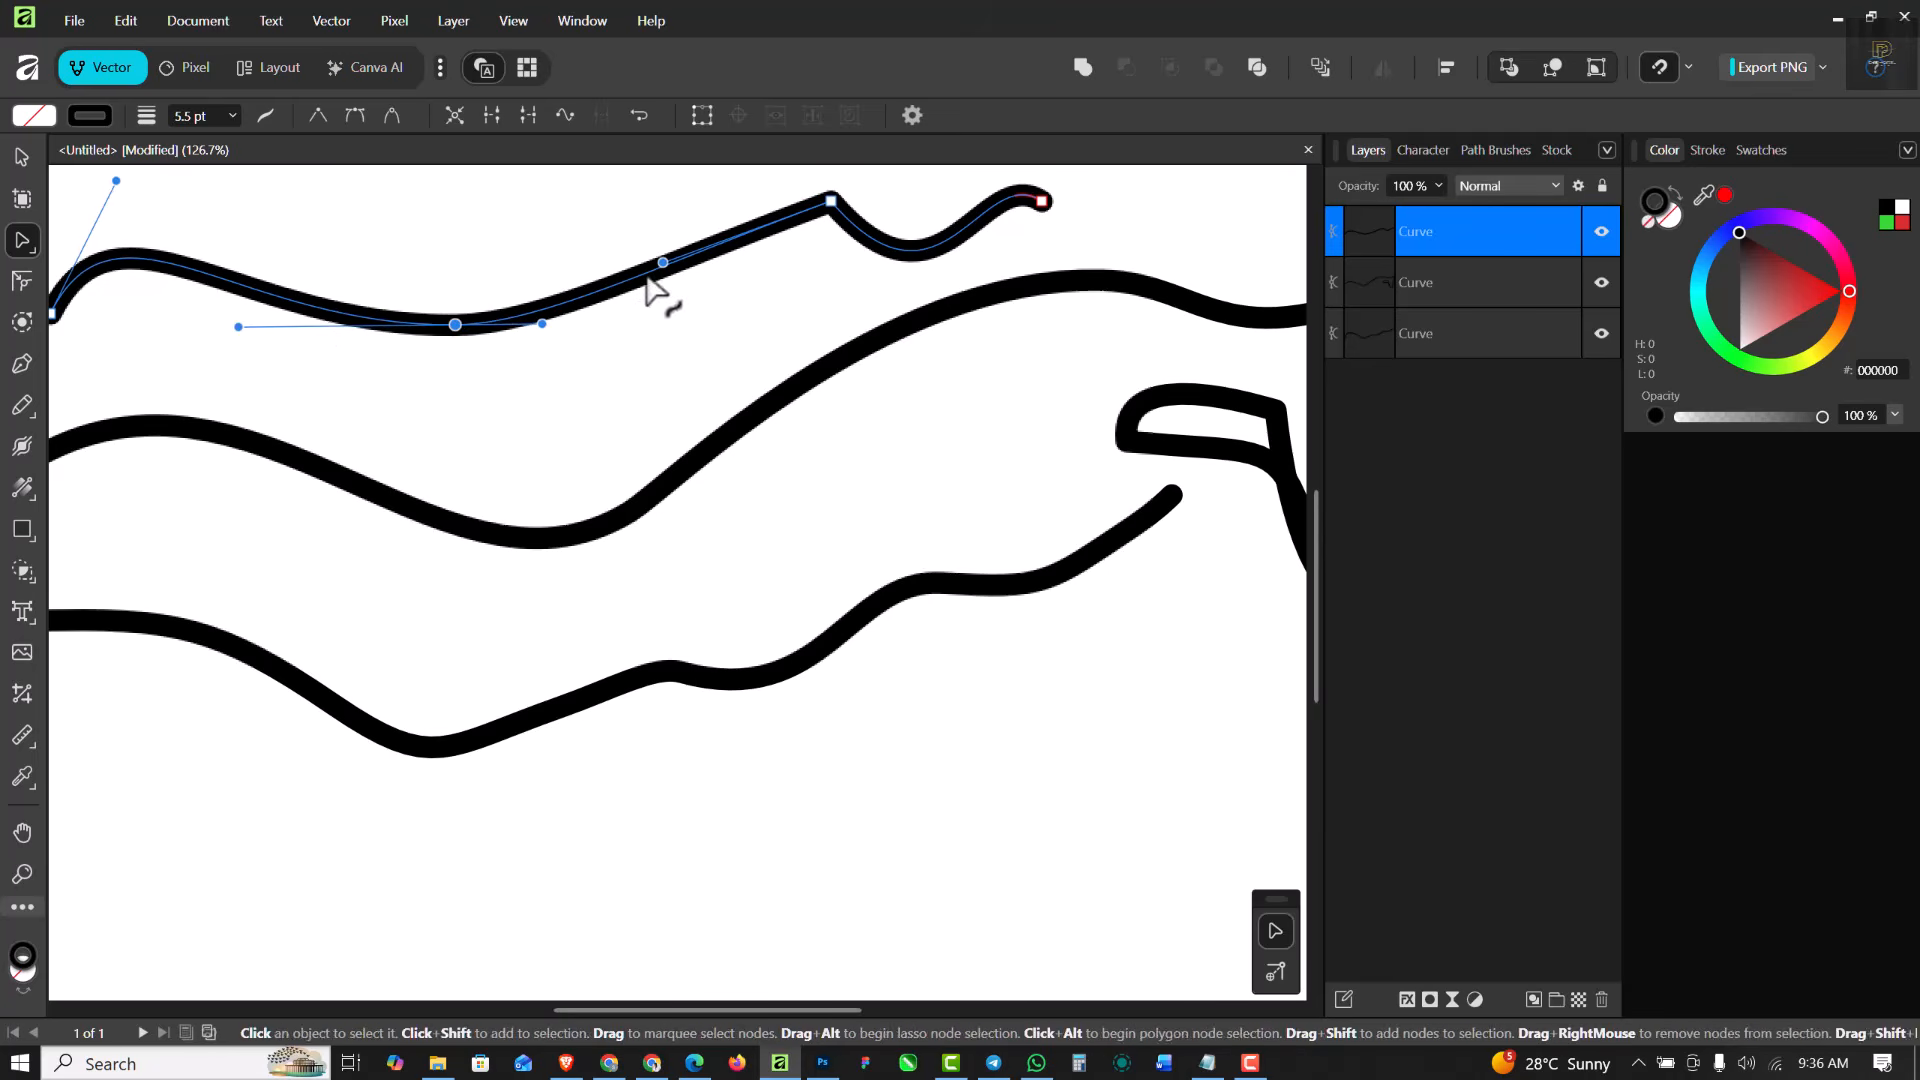
drag(662, 261, 600, 181)
scroll(699, 217, up, 1)
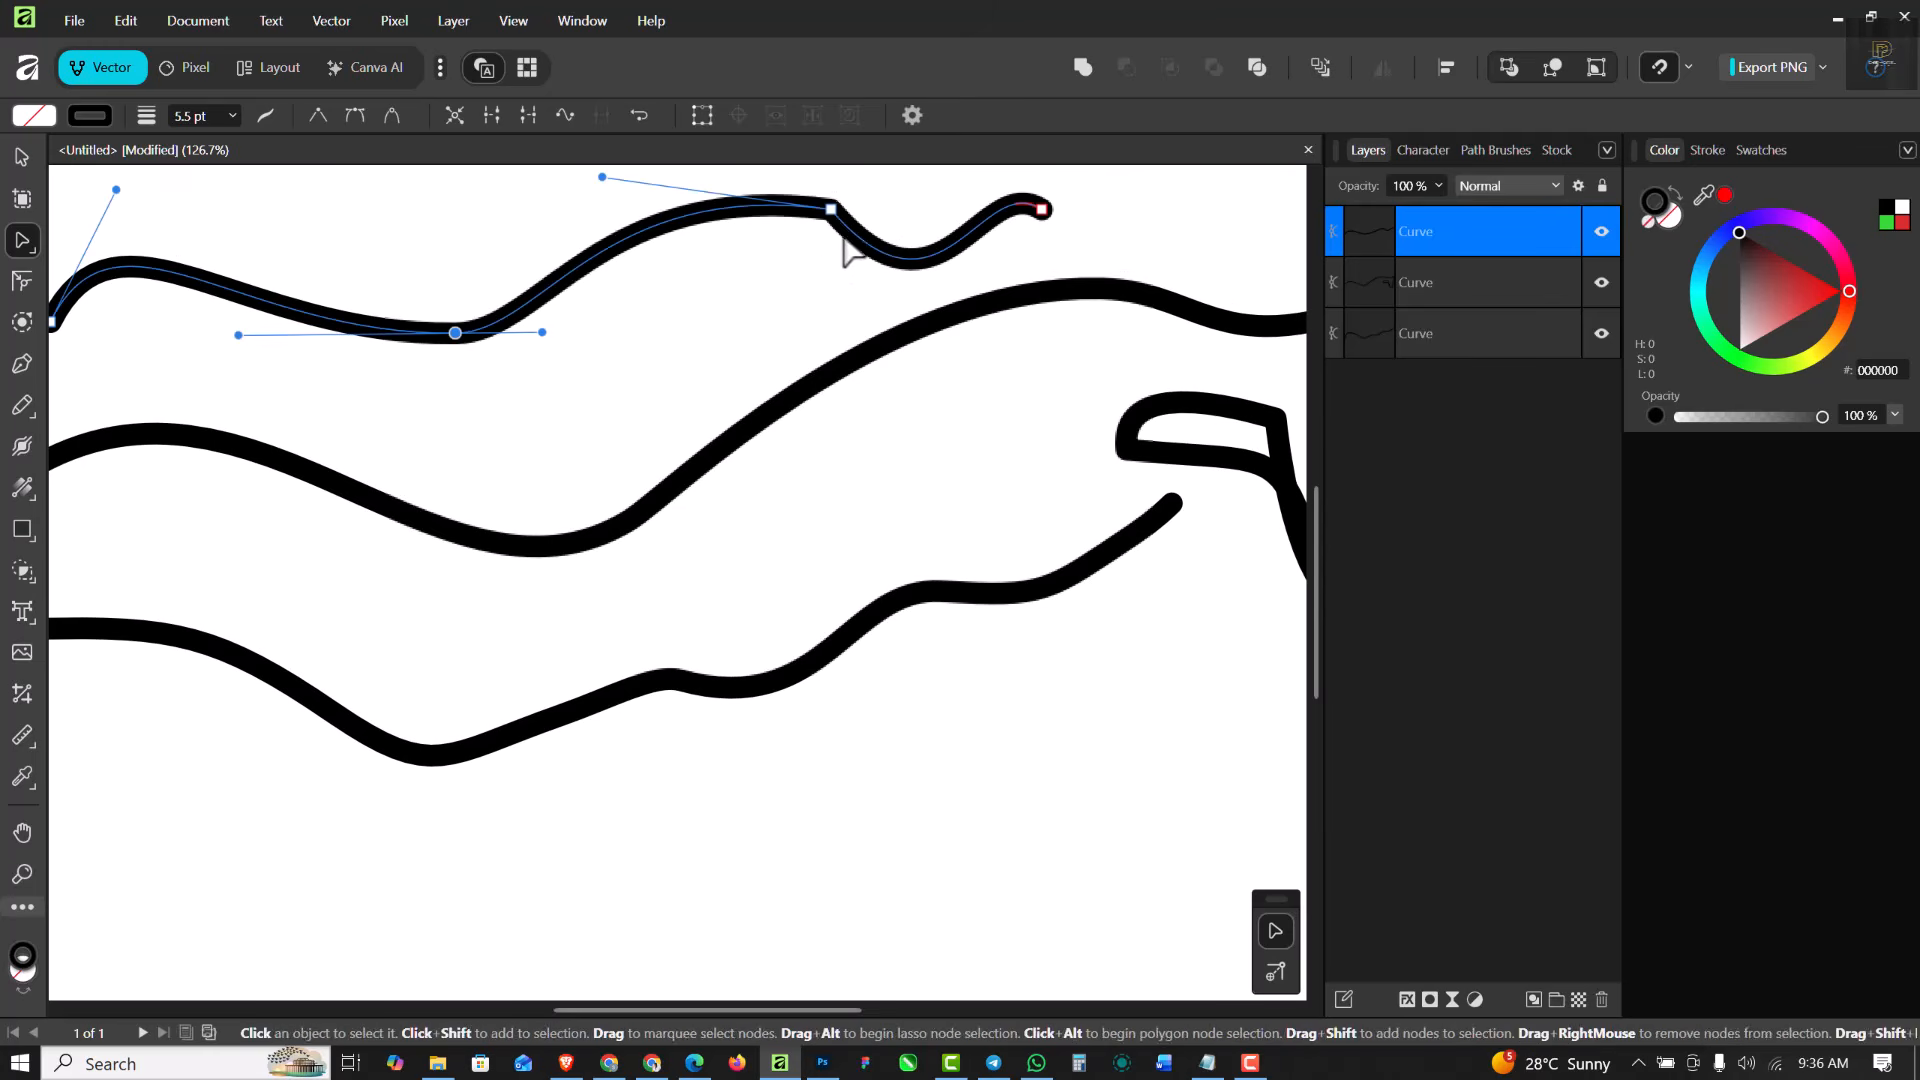
- Convert the top curve's sharp corner node to smooth and adjust its handles to soften the bend
click(832, 211)
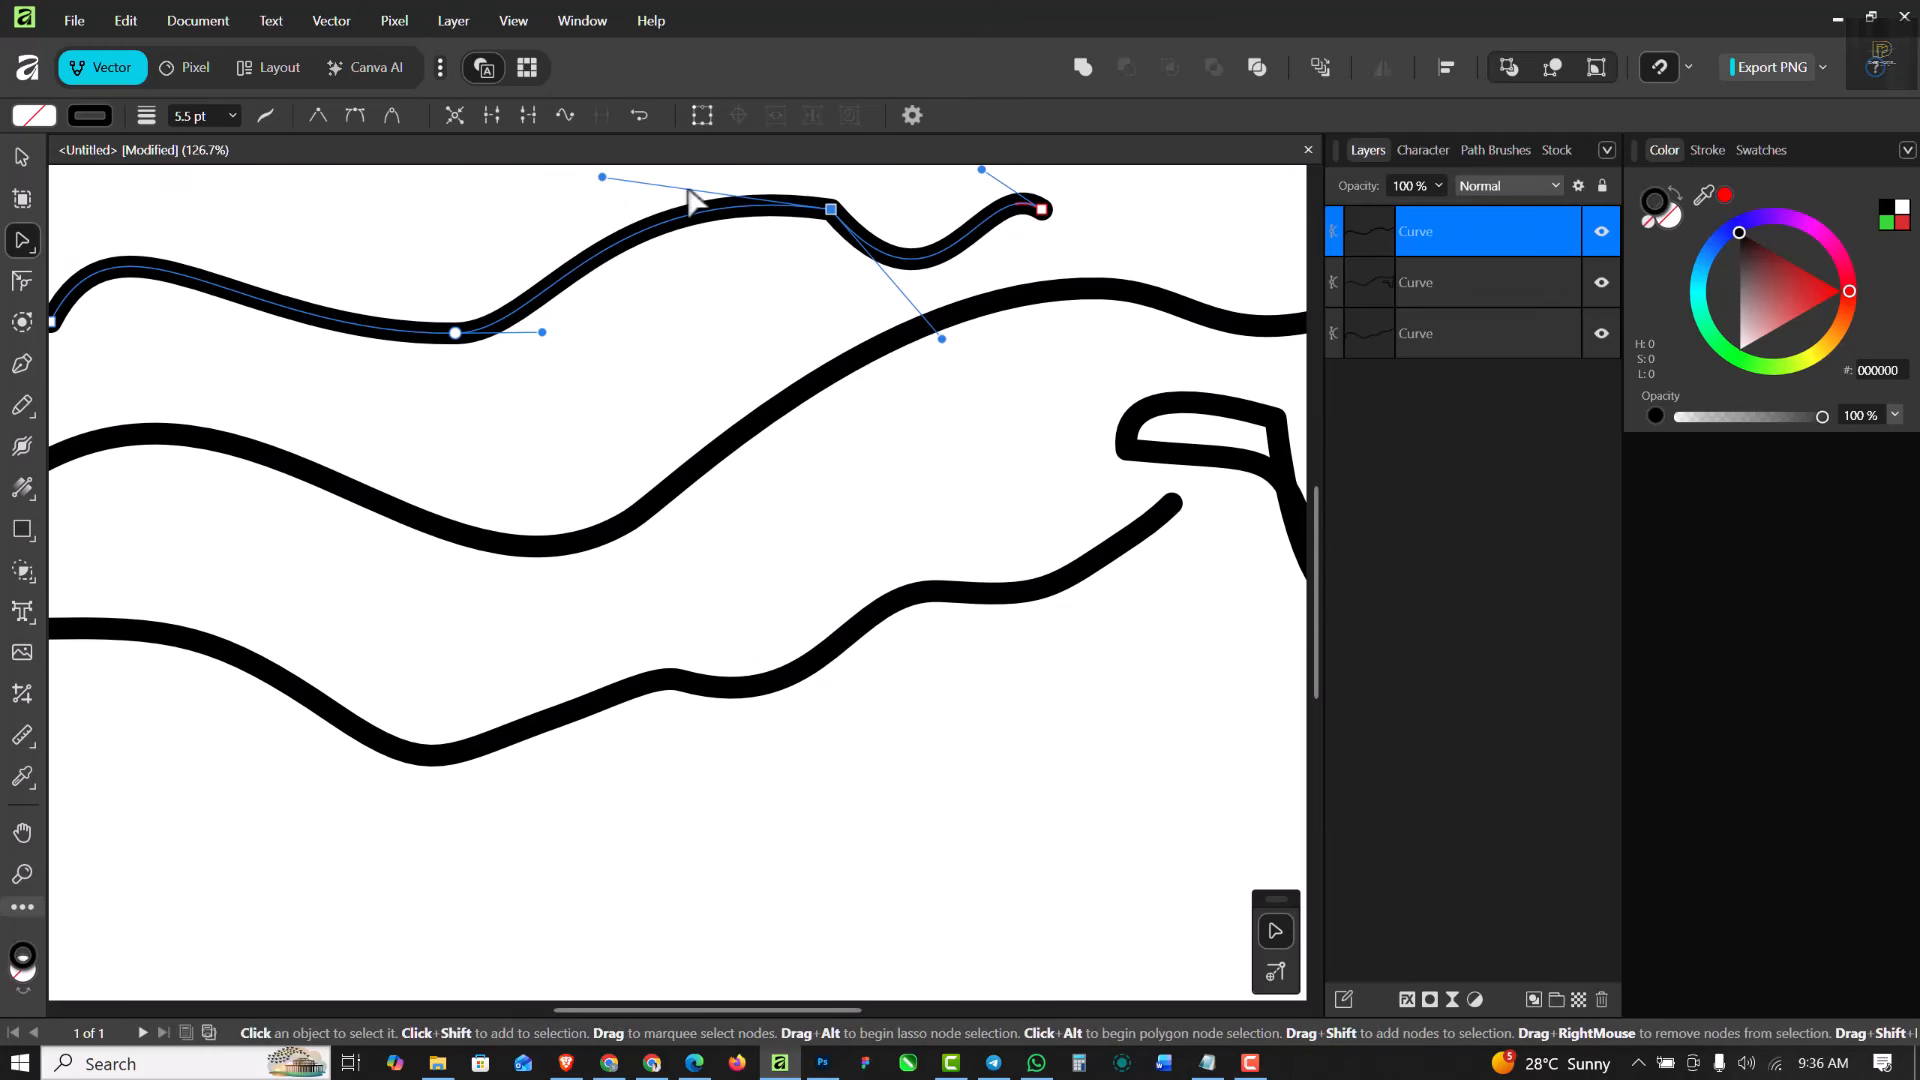
click(355, 117)
drag(733, 232, 625, 167)
scroll(871, 420, down, 2)
scroll(878, 432, down, 2)
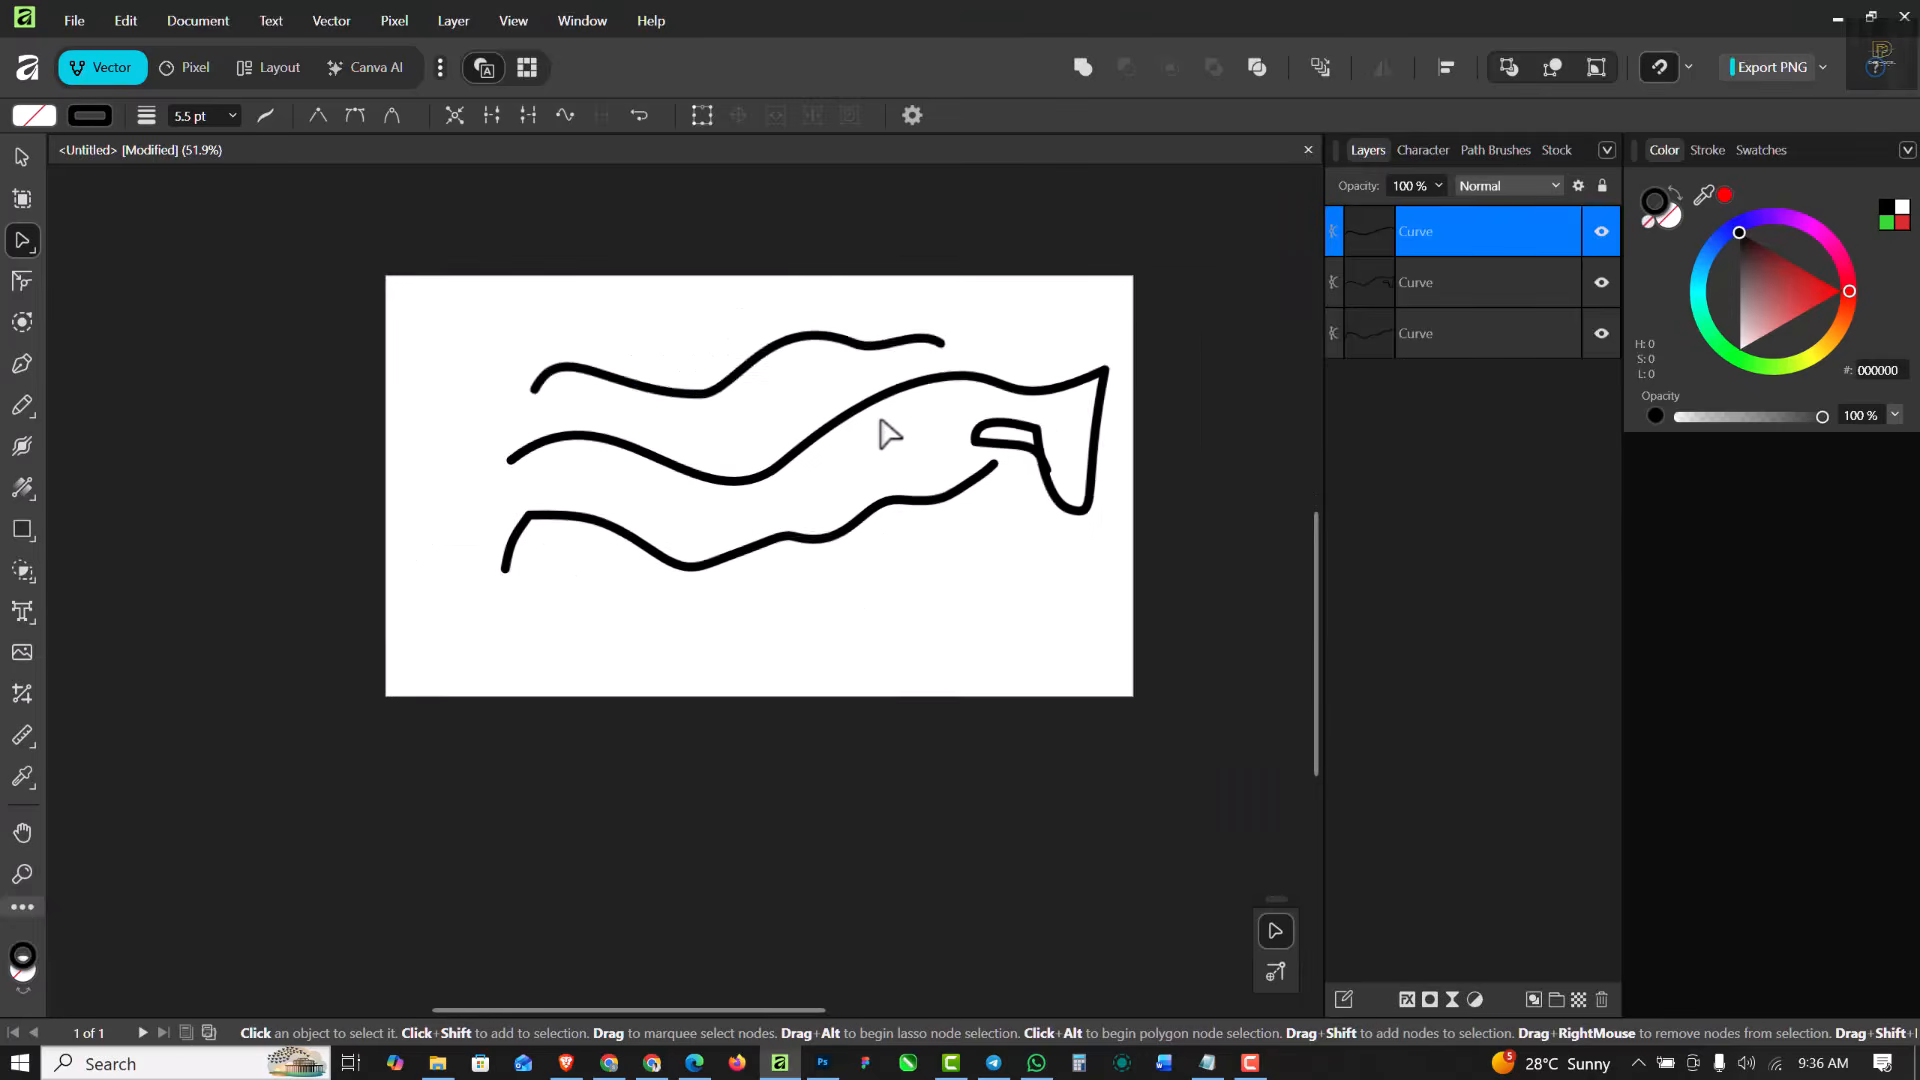
scroll(900, 410, up, 2)
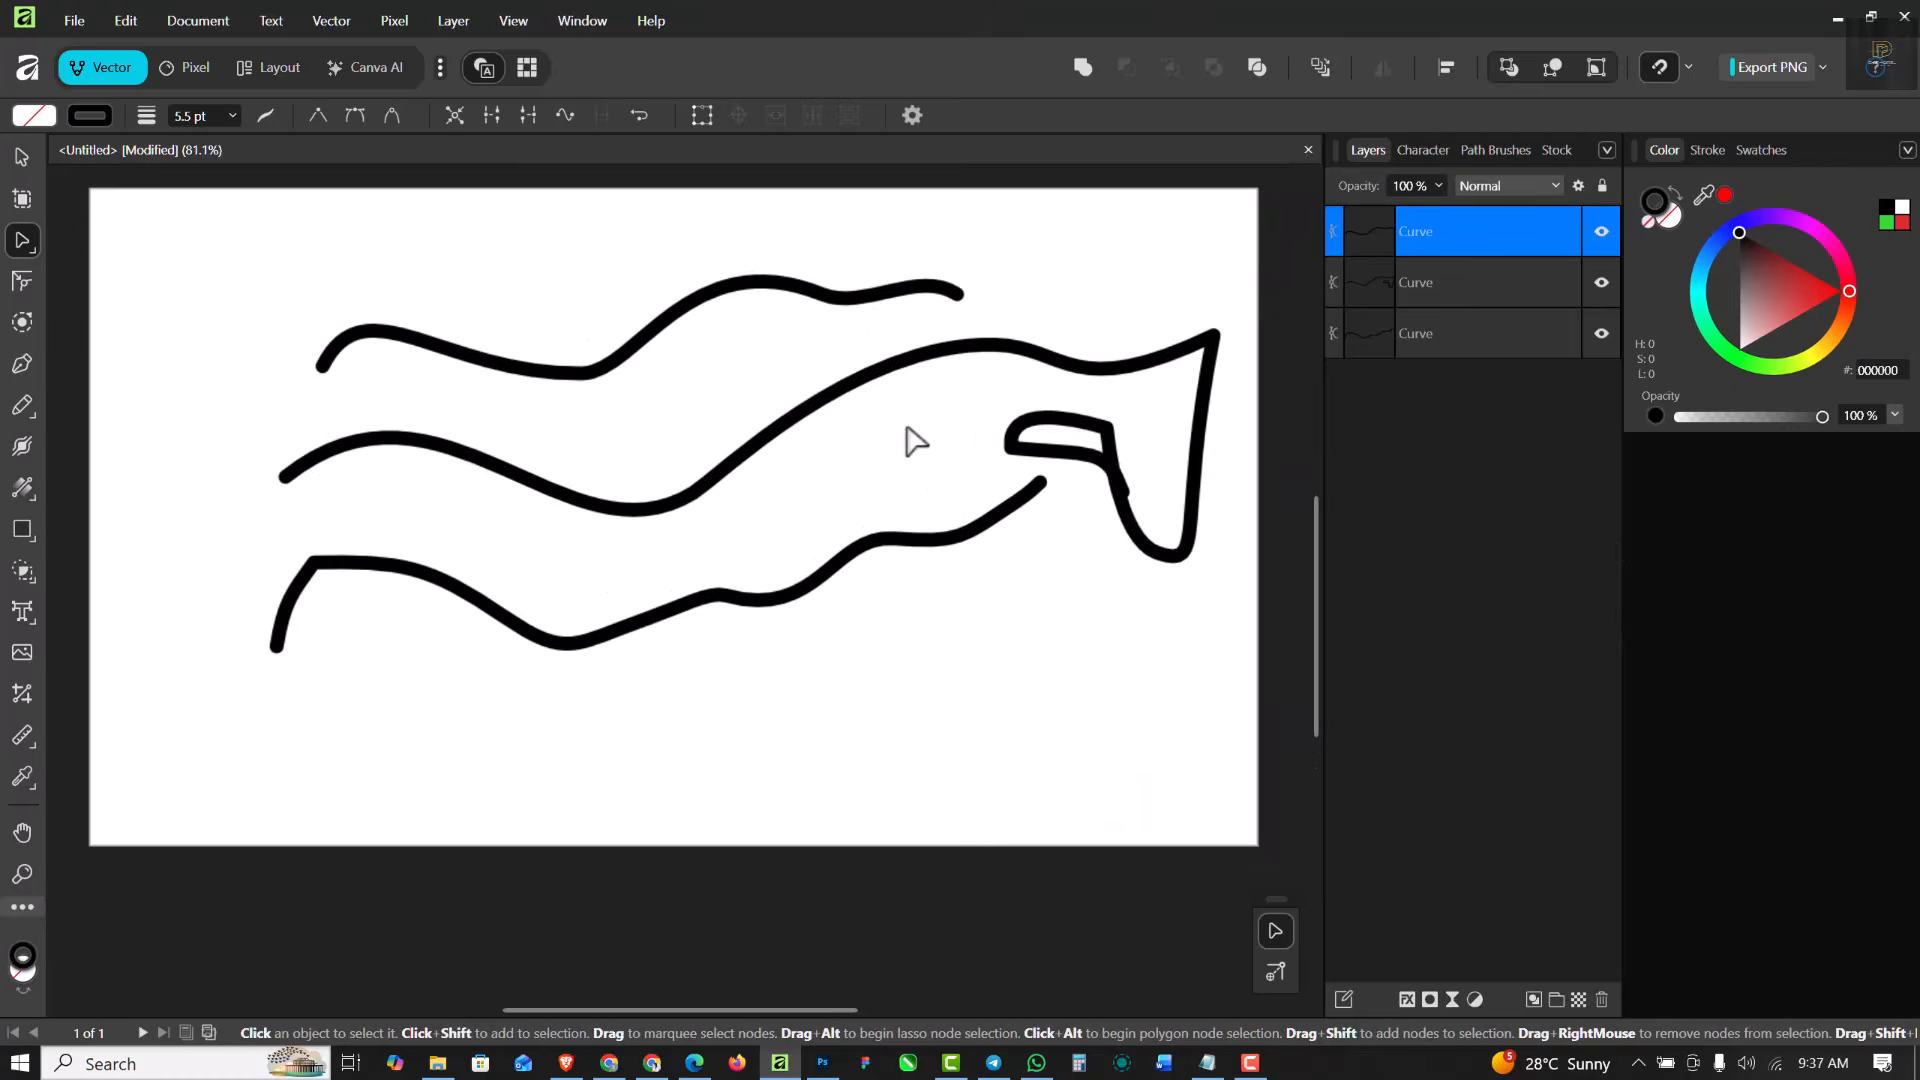
- Select all three curves on the page and delete them
click(23, 158)
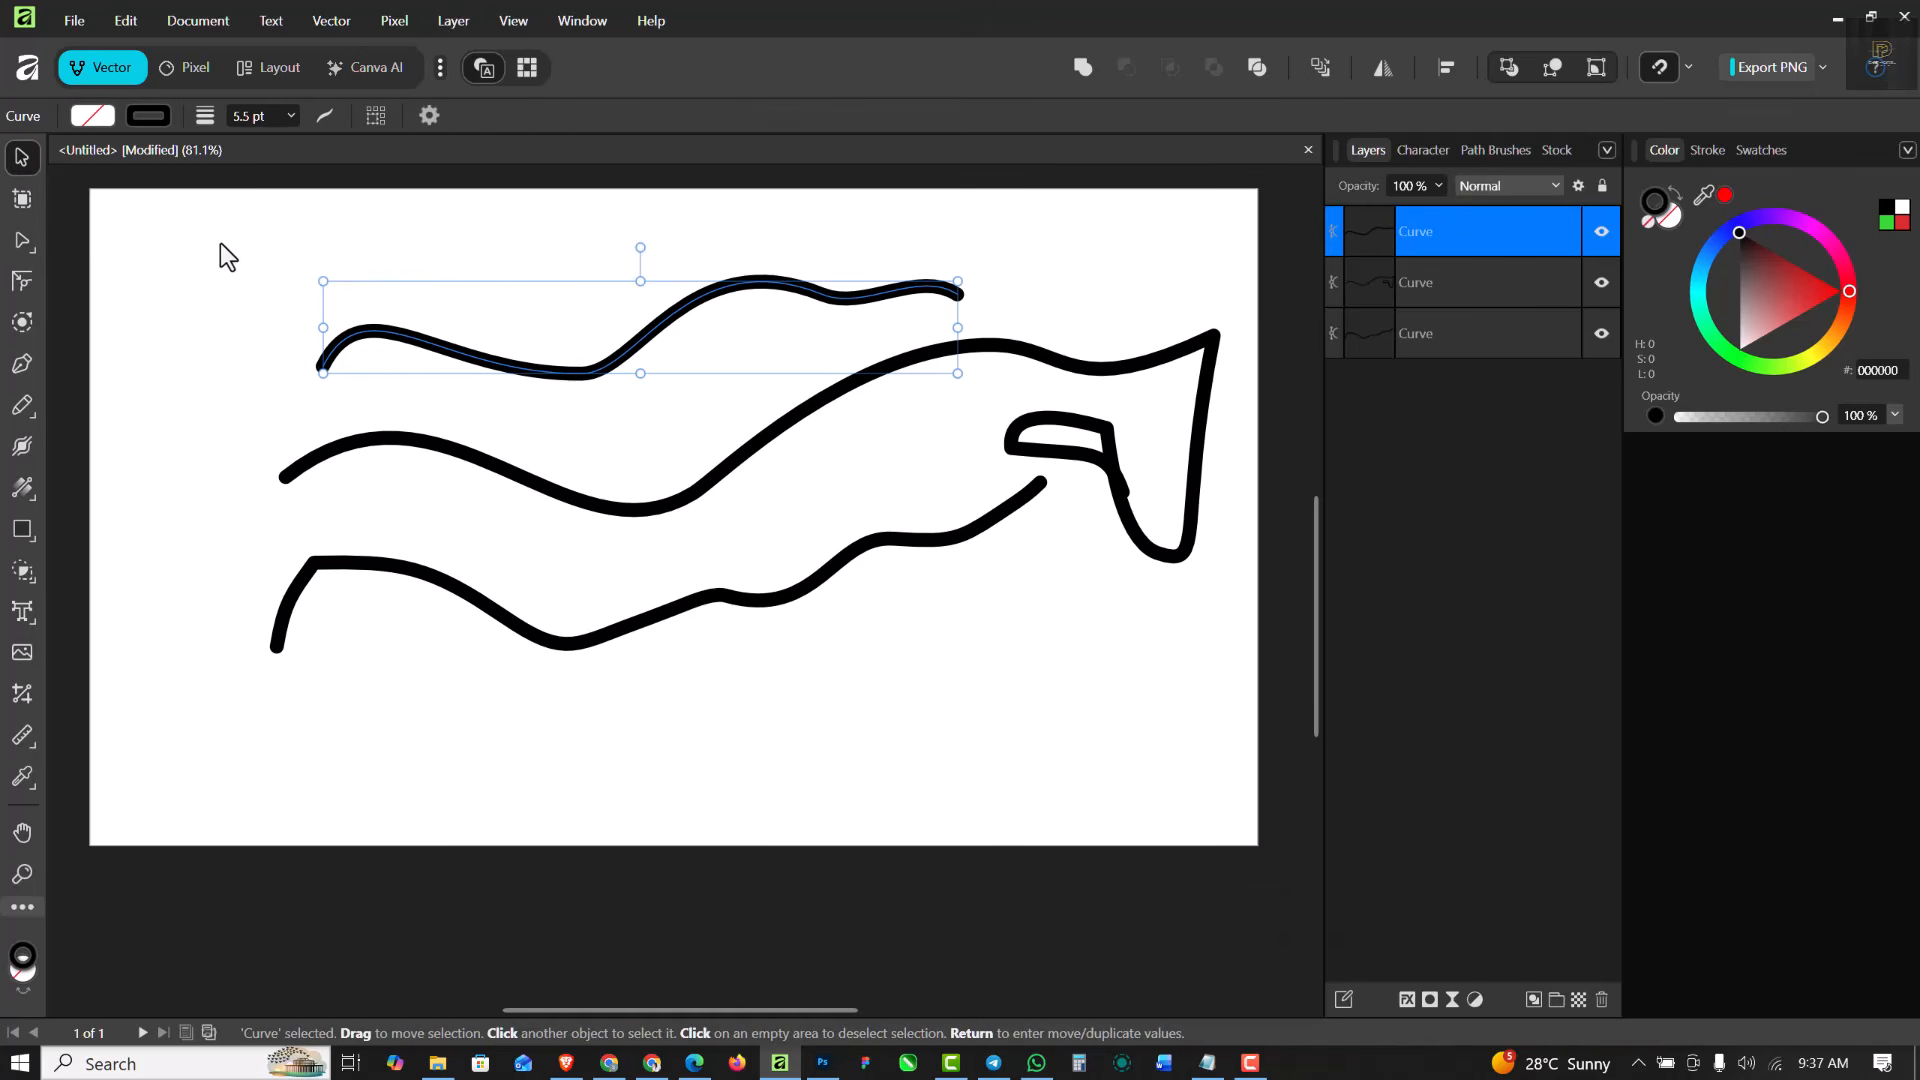
drag(220, 243, 1228, 698)
key(Delete)
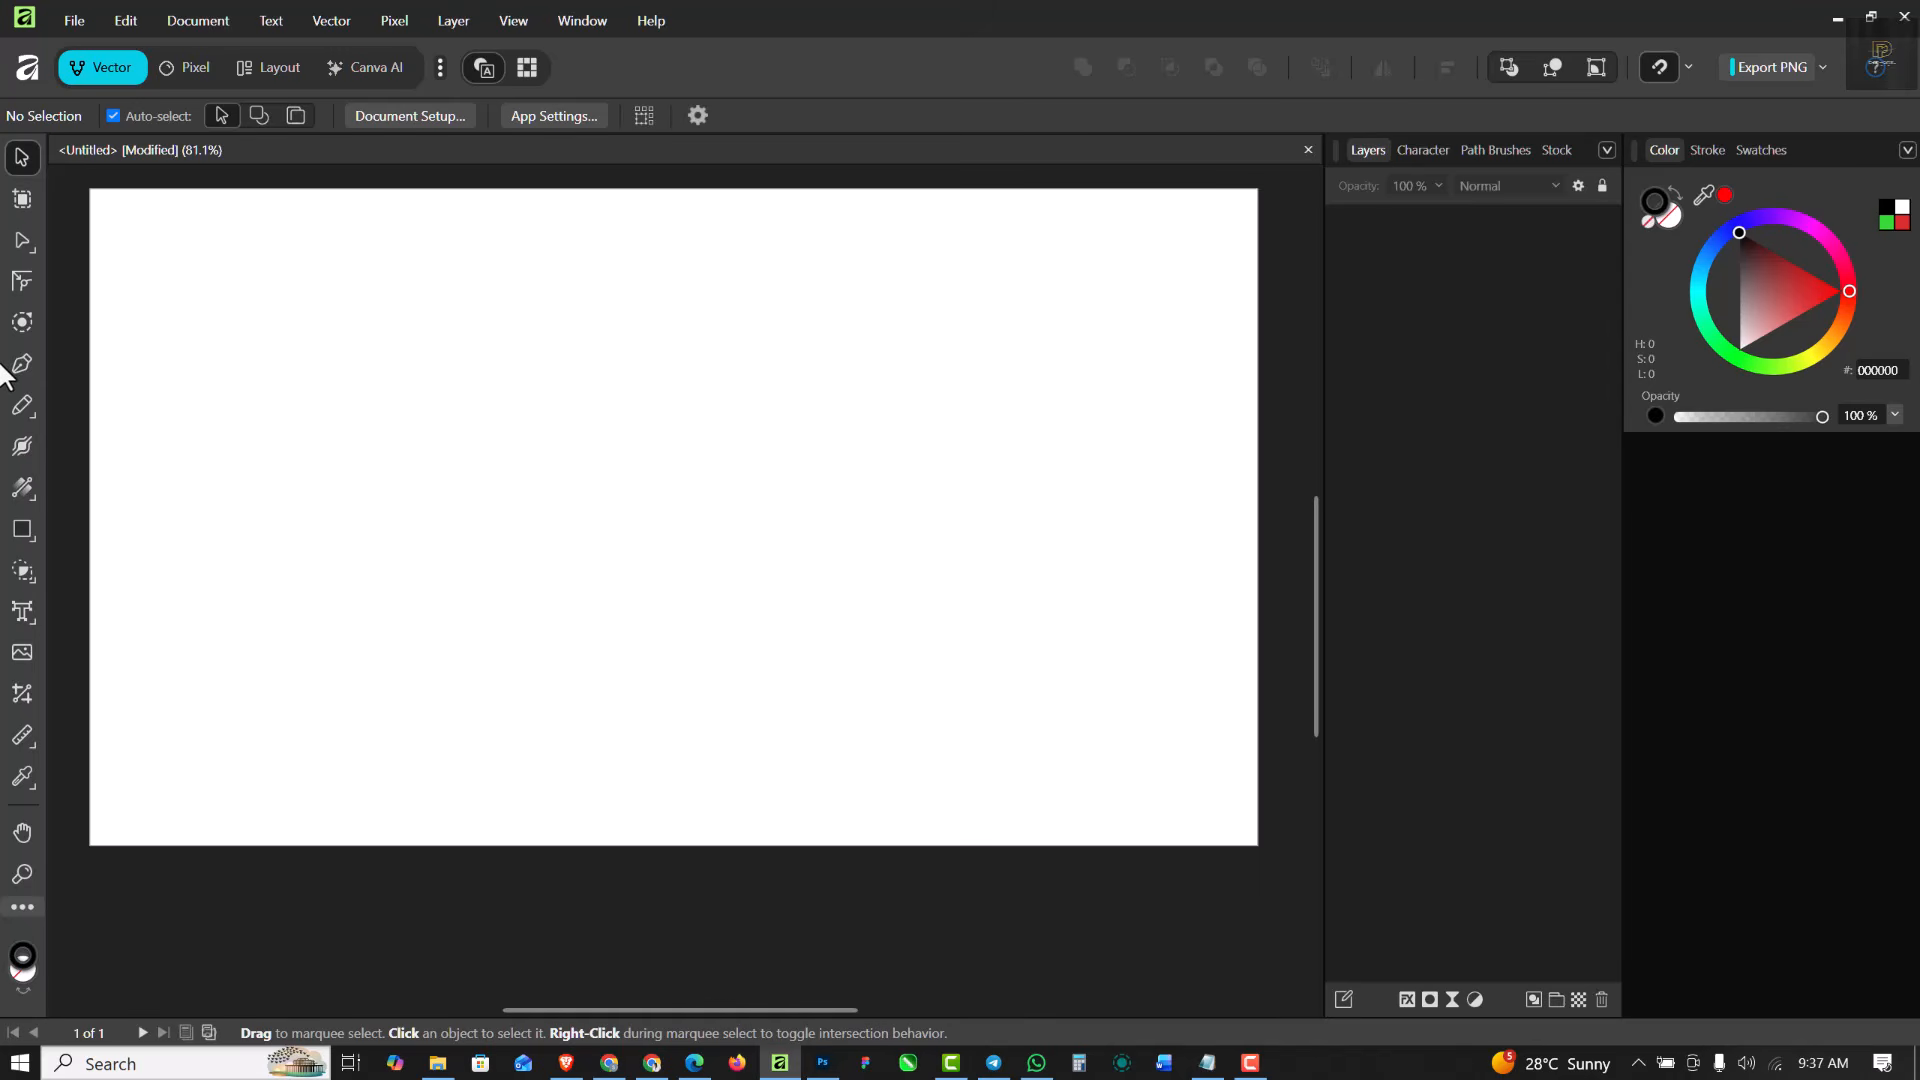
- With the Pencil Tool and Keep selected off, draw two wavy horizontal curves and two vertical curves crossing them
scroll(2, 374, up, 1)
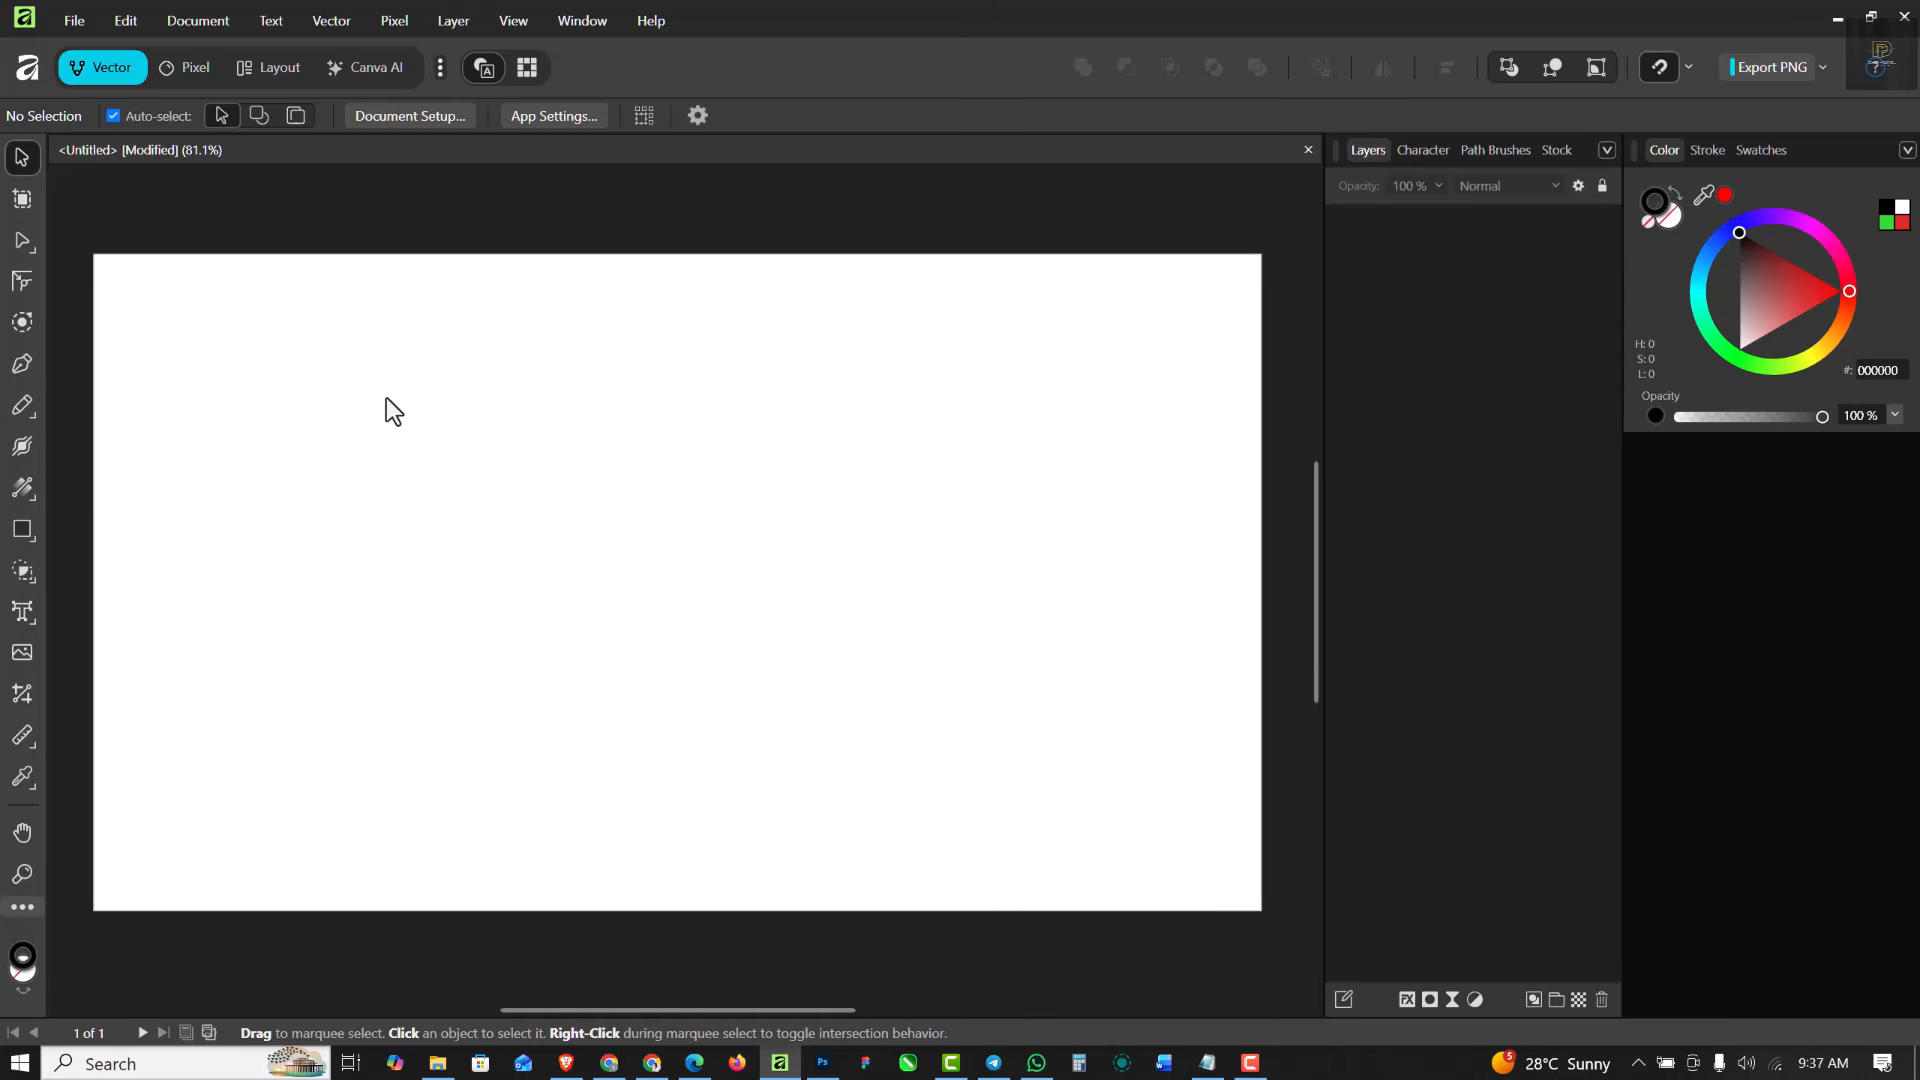
click(19, 409)
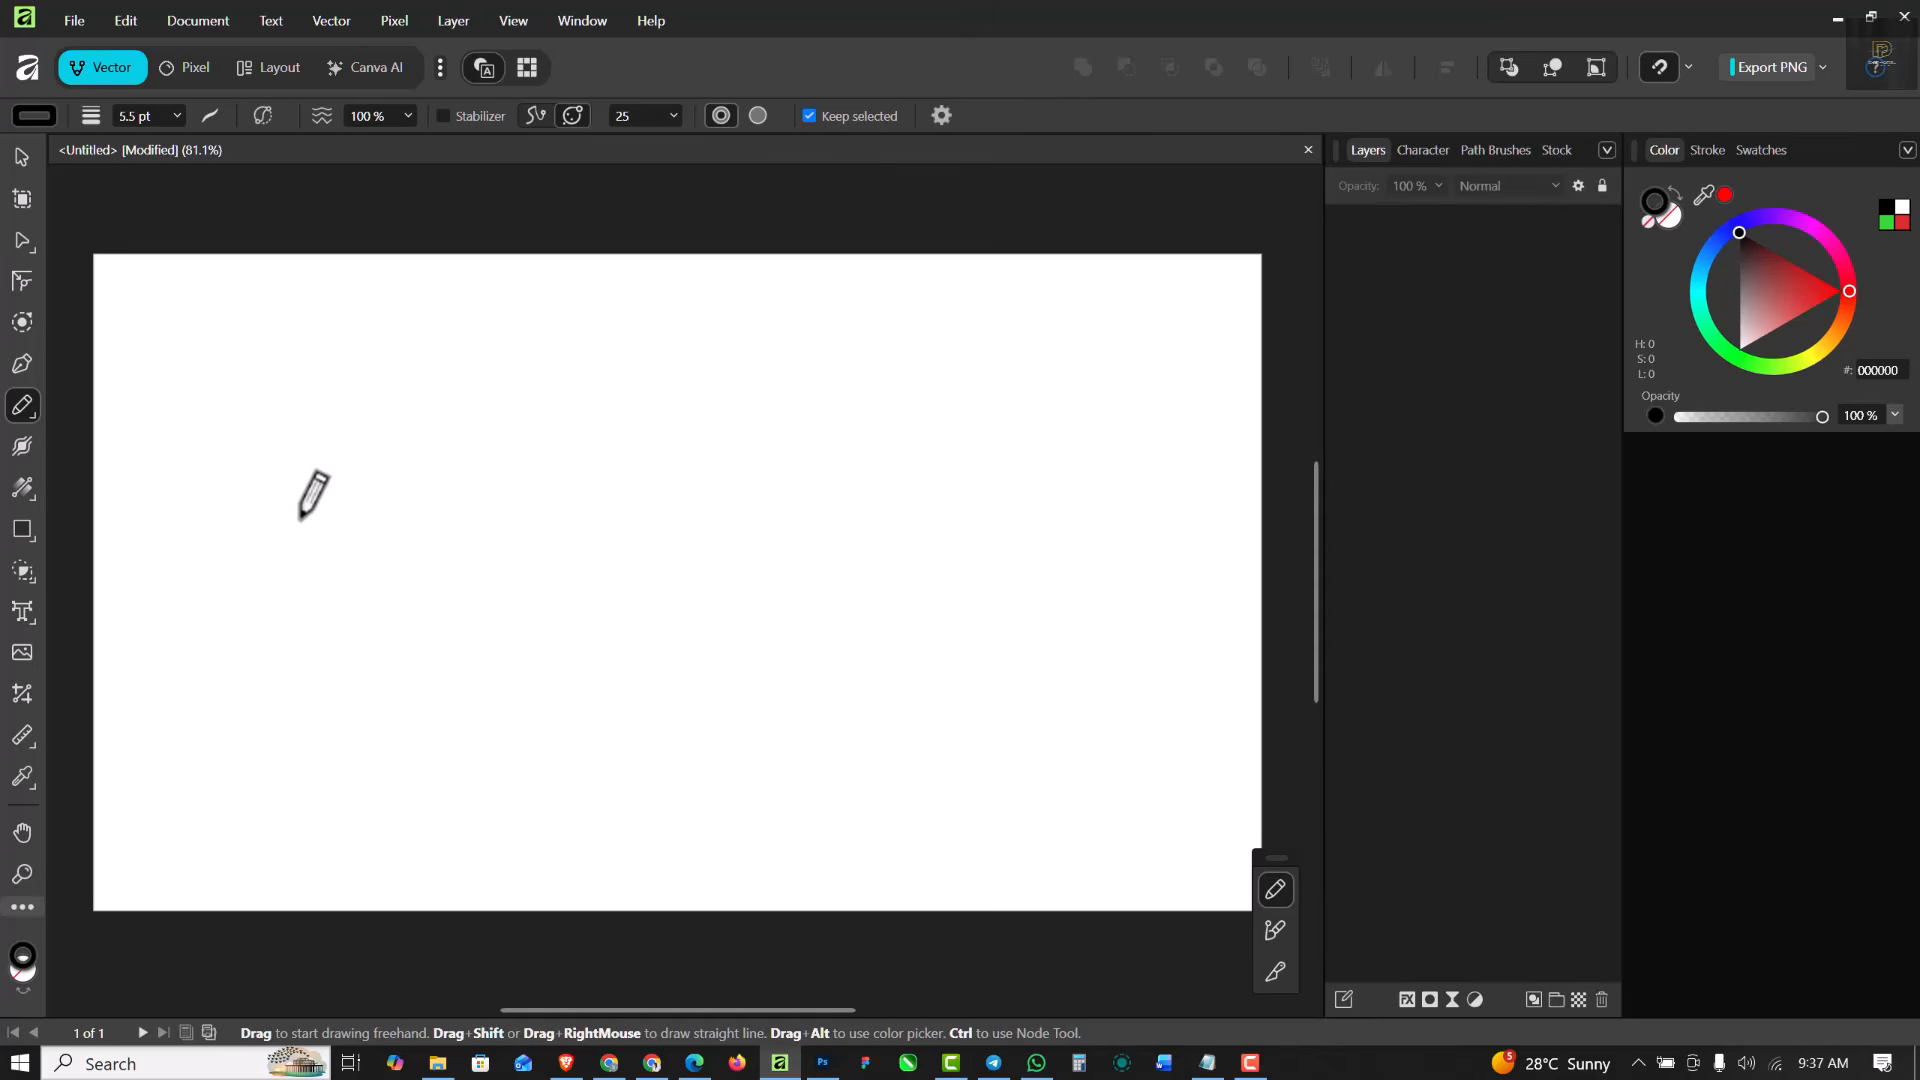
mouse_move(279, 617)
mouse_down()
mouse_move(463, 590)
mouse_move(723, 689)
mouse_move(912, 622)
mouse_move(1022, 557)
mouse_up()
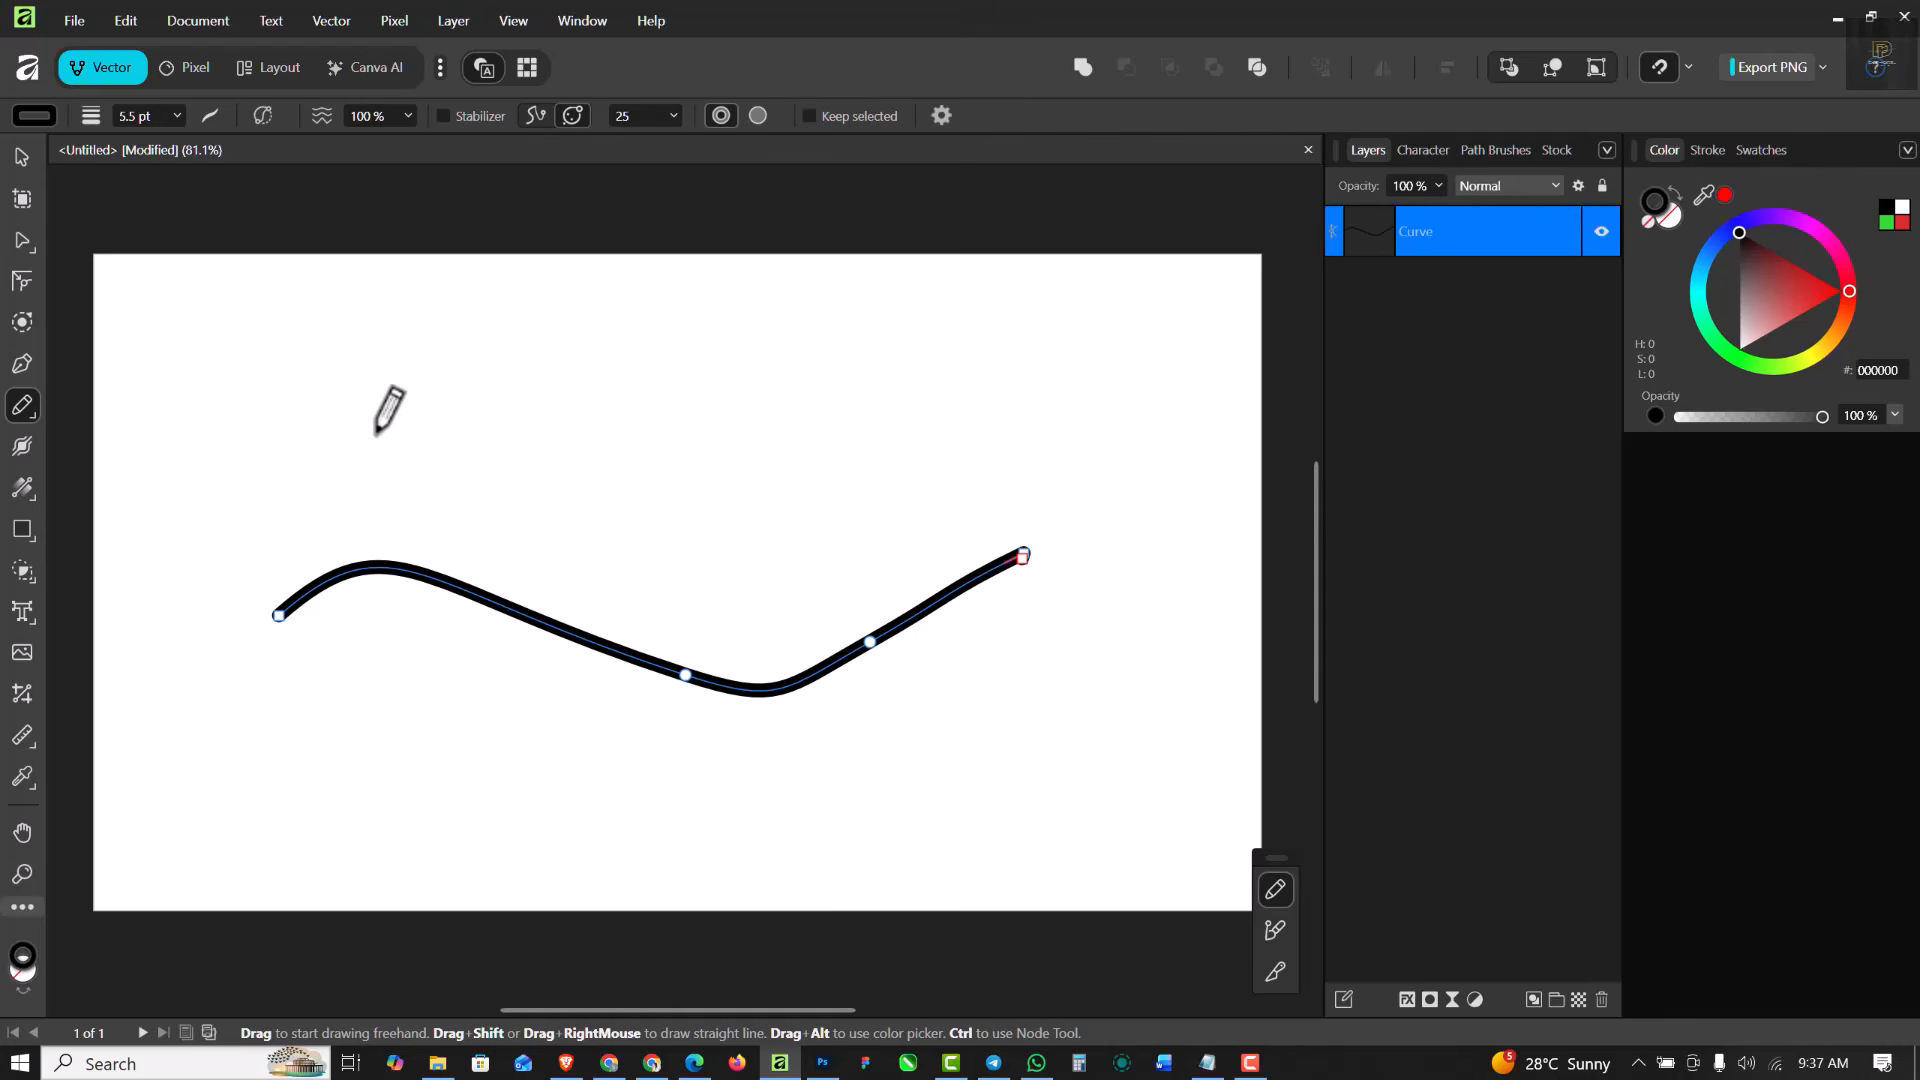
mouse_move(372, 432)
mouse_down()
mouse_move(509, 419)
mouse_move(685, 478)
mouse_move(858, 498)
mouse_move(1033, 425)
mouse_up()
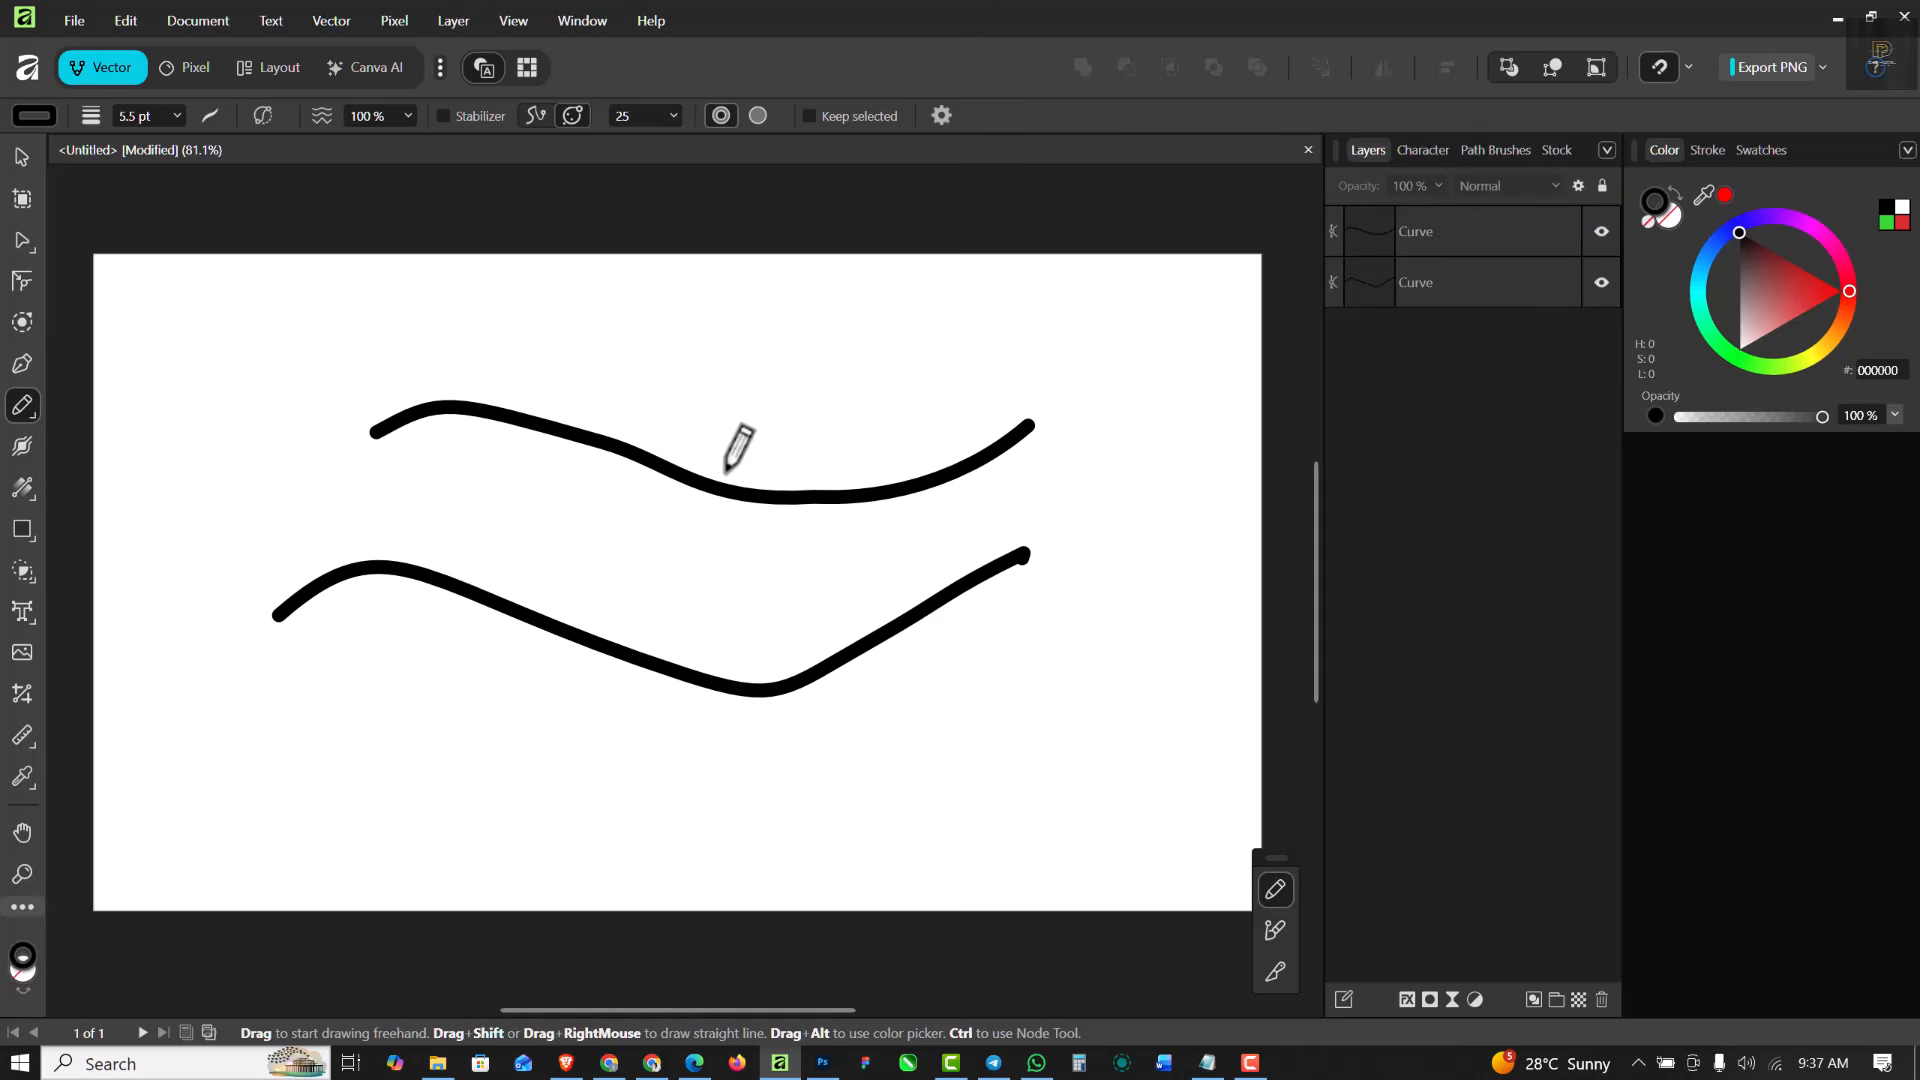
mouse_move(828, 314)
mouse_down()
mouse_move(740, 462)
mouse_move(741, 634)
mouse_move(681, 664)
mouse_up()
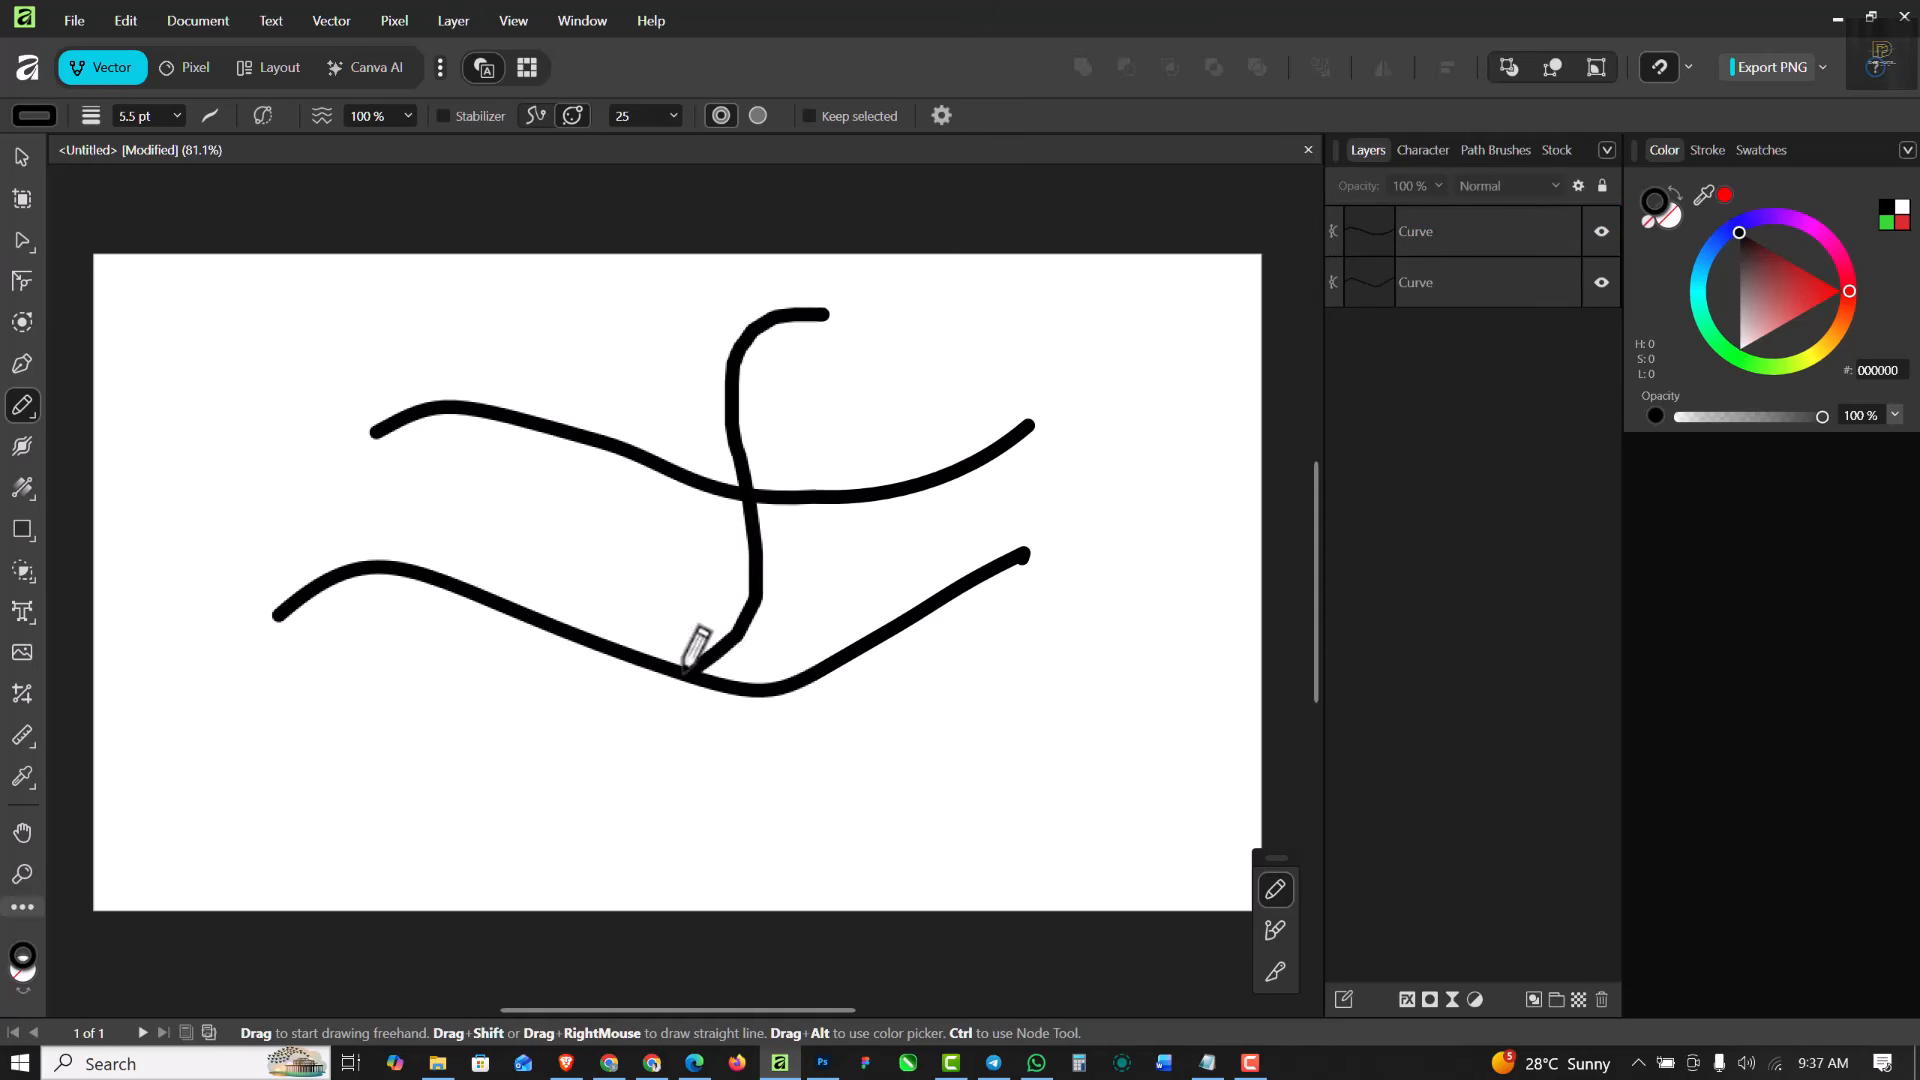
mouse_move(878, 362)
mouse_down()
mouse_move(783, 601)
mouse_move(726, 815)
mouse_up()
- Turn Keep selected back on and delete all four crossing curves from the page
key(ctrl+a)
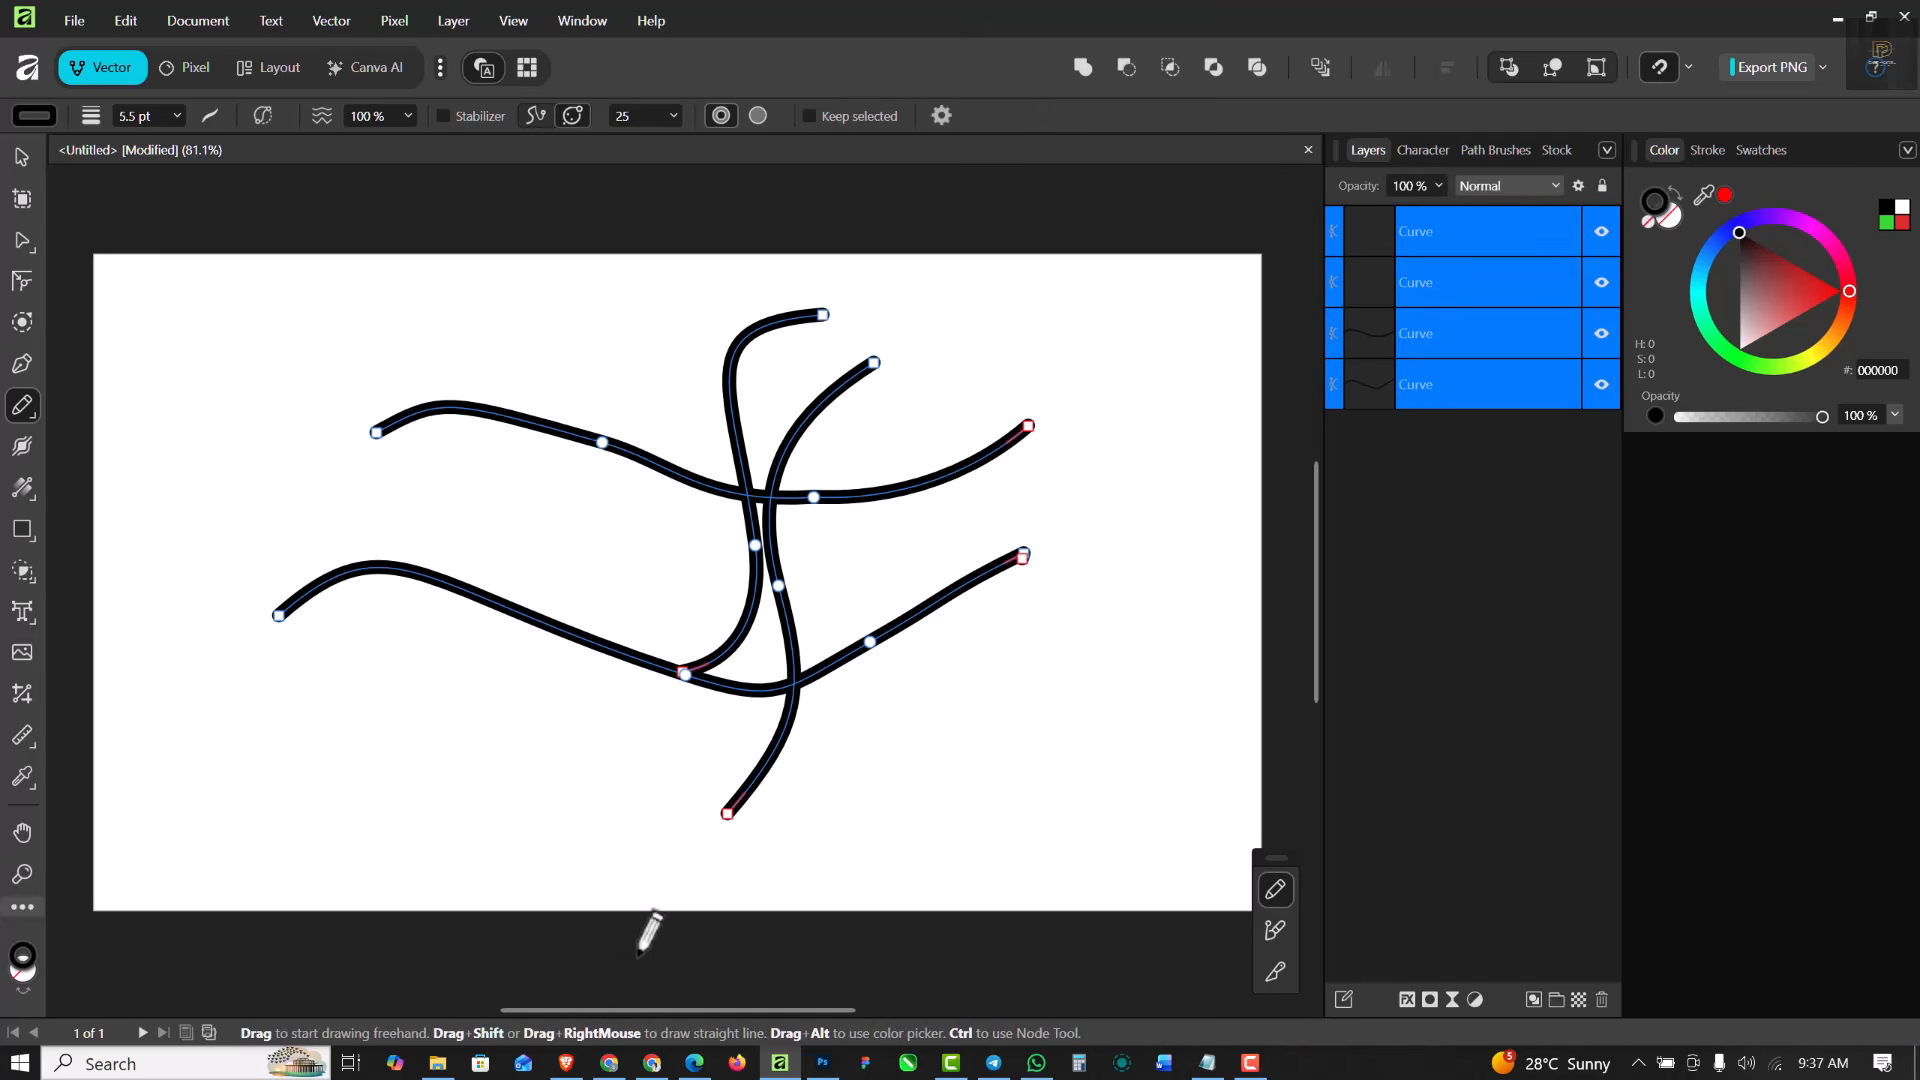
click(810, 116)
key(Delete)
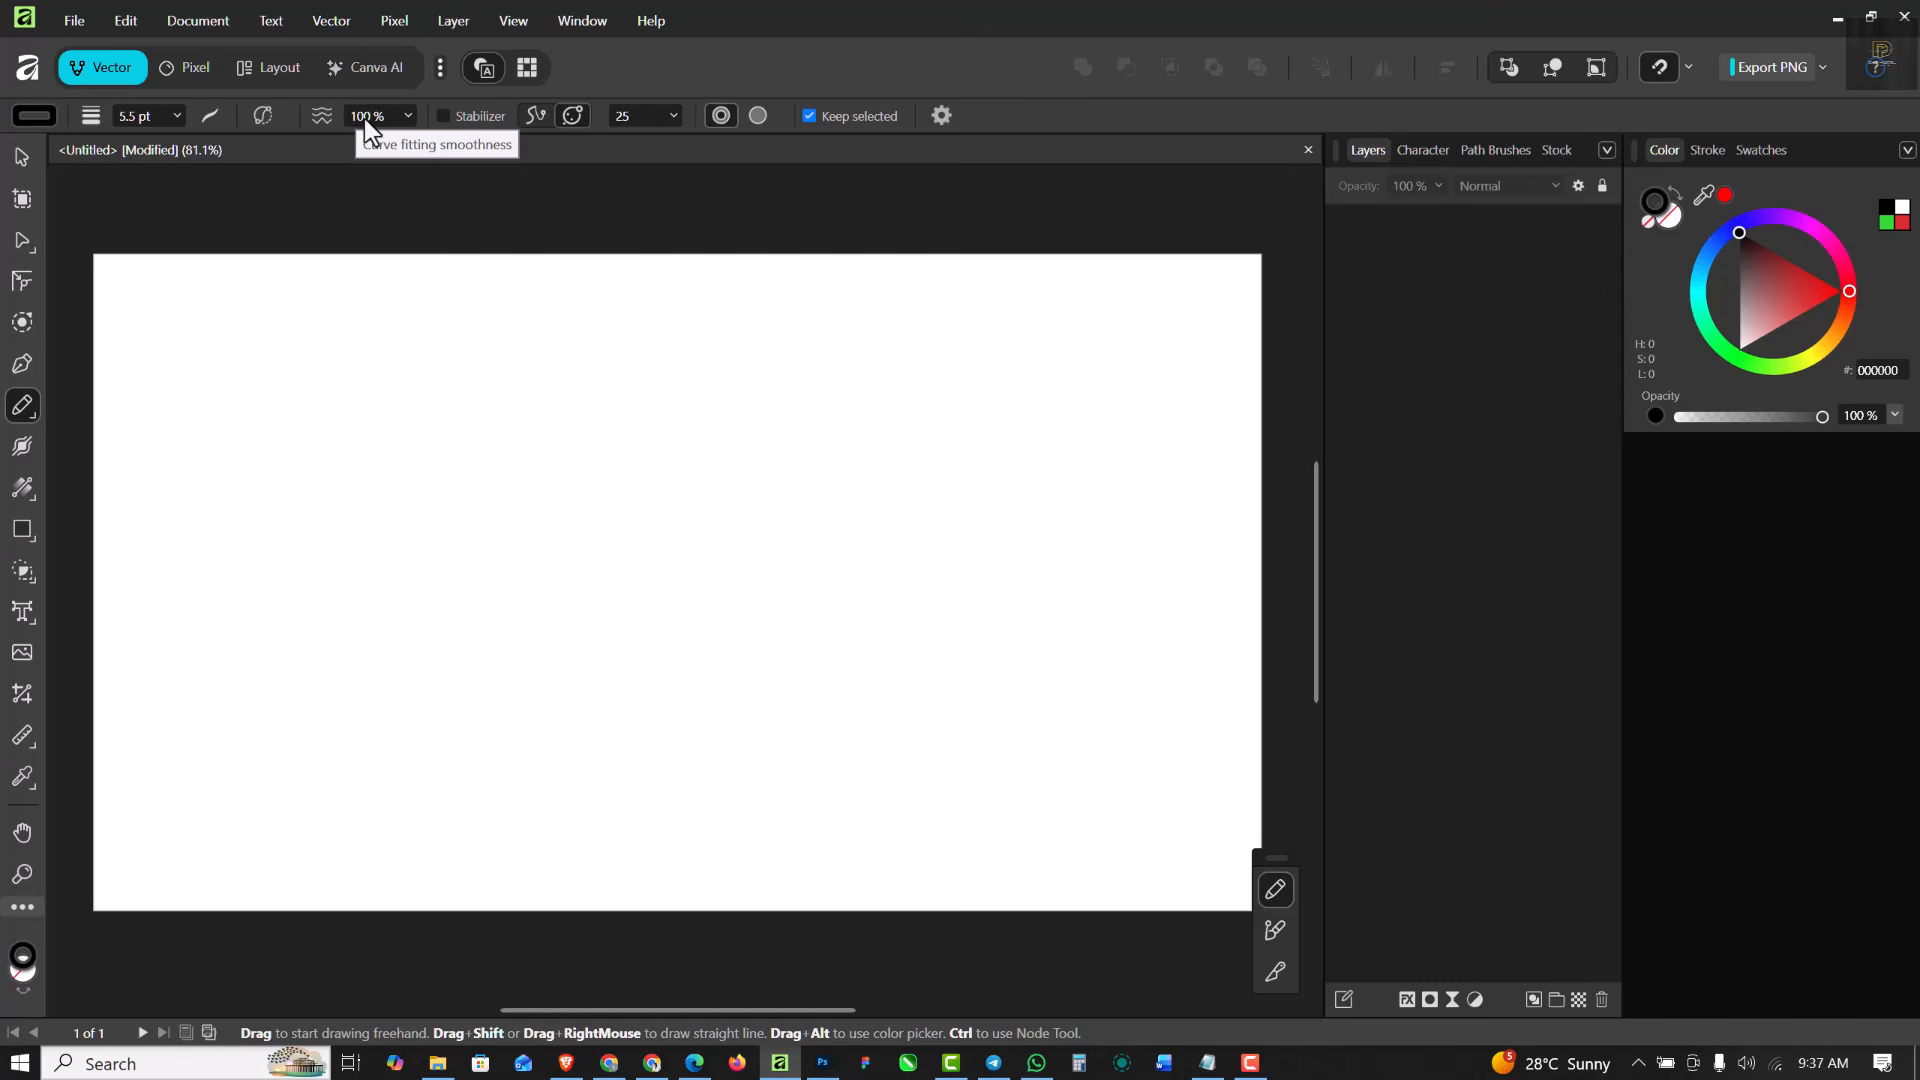
- Draw a winding curve on the page's left half with the Stabilizer on, and another on the right half with it off
click(443, 115)
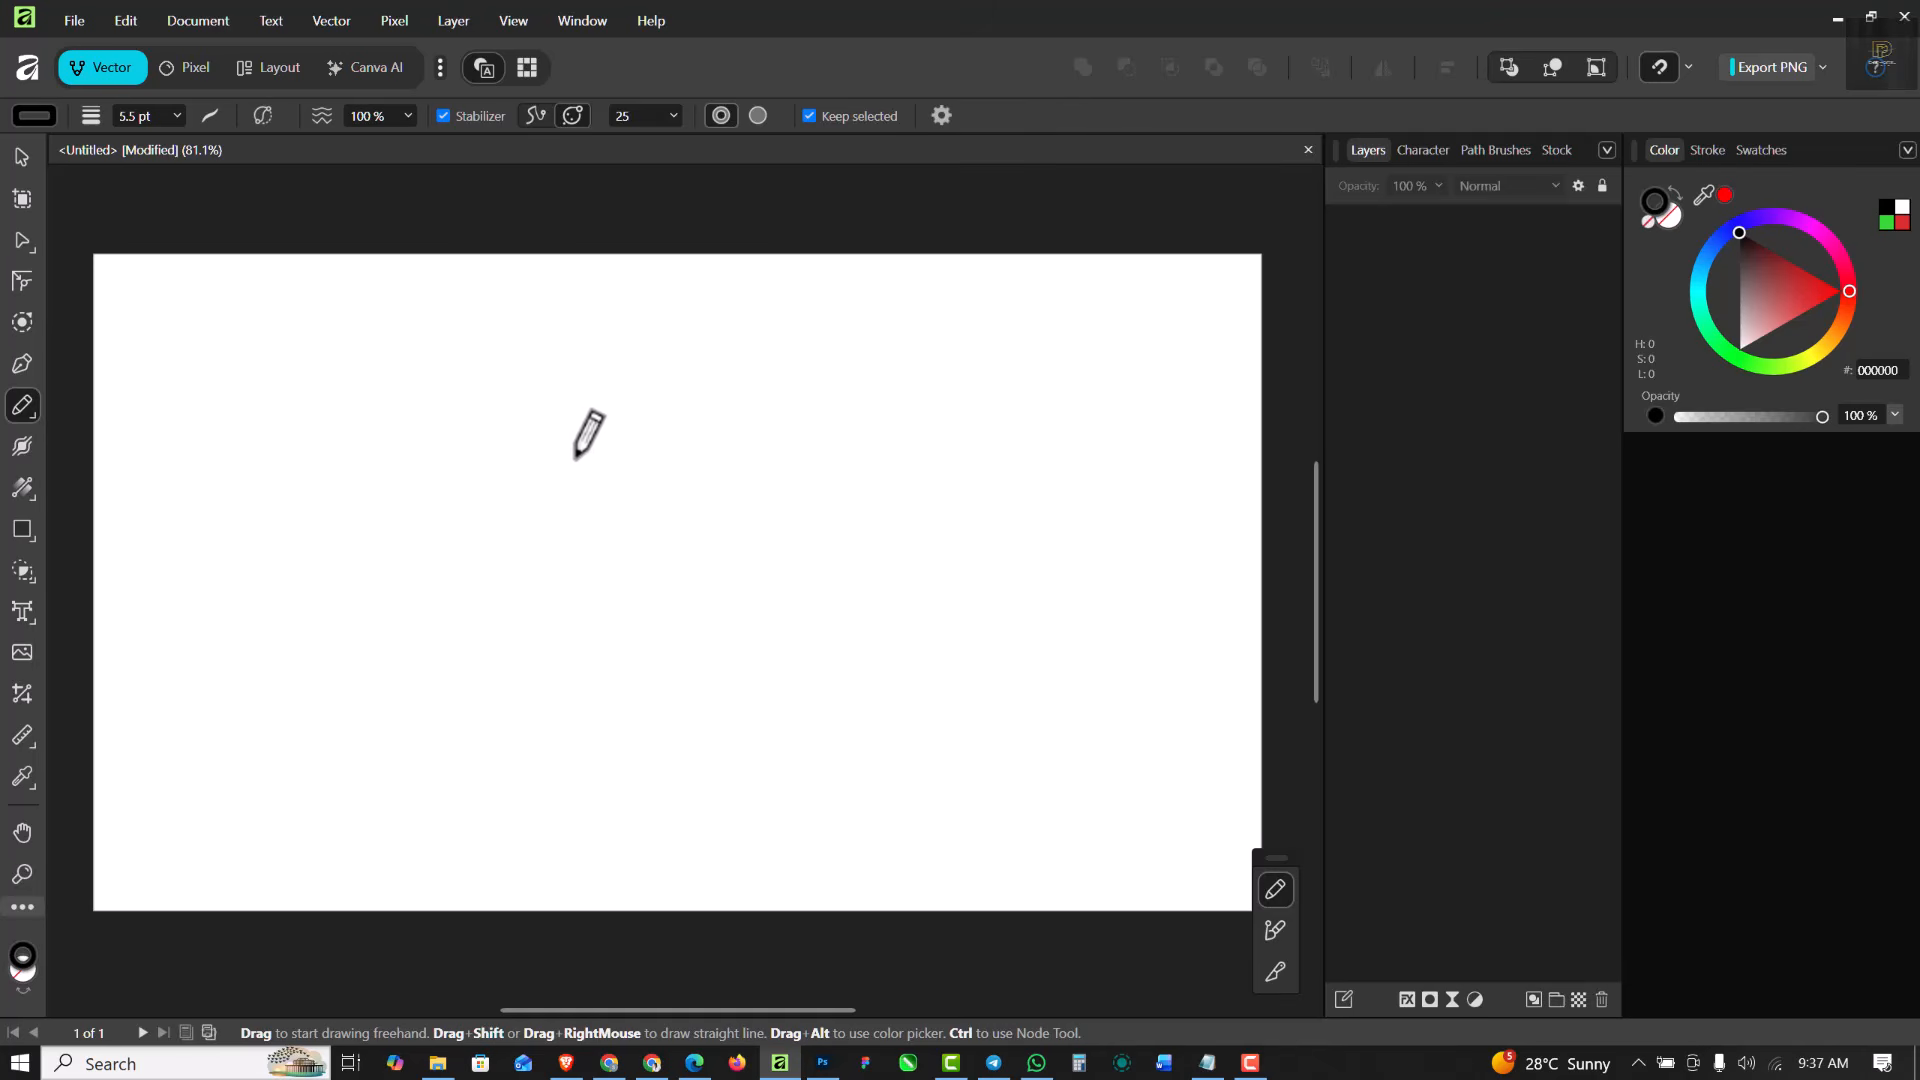
mouse_move(792, 378)
mouse_down()
mouse_move(645, 445)
mouse_move(685, 545)
mouse_move(645, 658)
mouse_move(594, 662)
mouse_move(503, 543)
mouse_move(475, 550)
mouse_move(460, 652)
mouse_move(492, 777)
mouse_move(463, 812)
mouse_move(429, 812)
mouse_move(396, 752)
mouse_move(401, 537)
mouse_move(451, 459)
mouse_move(559, 386)
mouse_move(531, 356)
mouse_move(482, 352)
mouse_move(397, 427)
mouse_move(360, 402)
mouse_up()
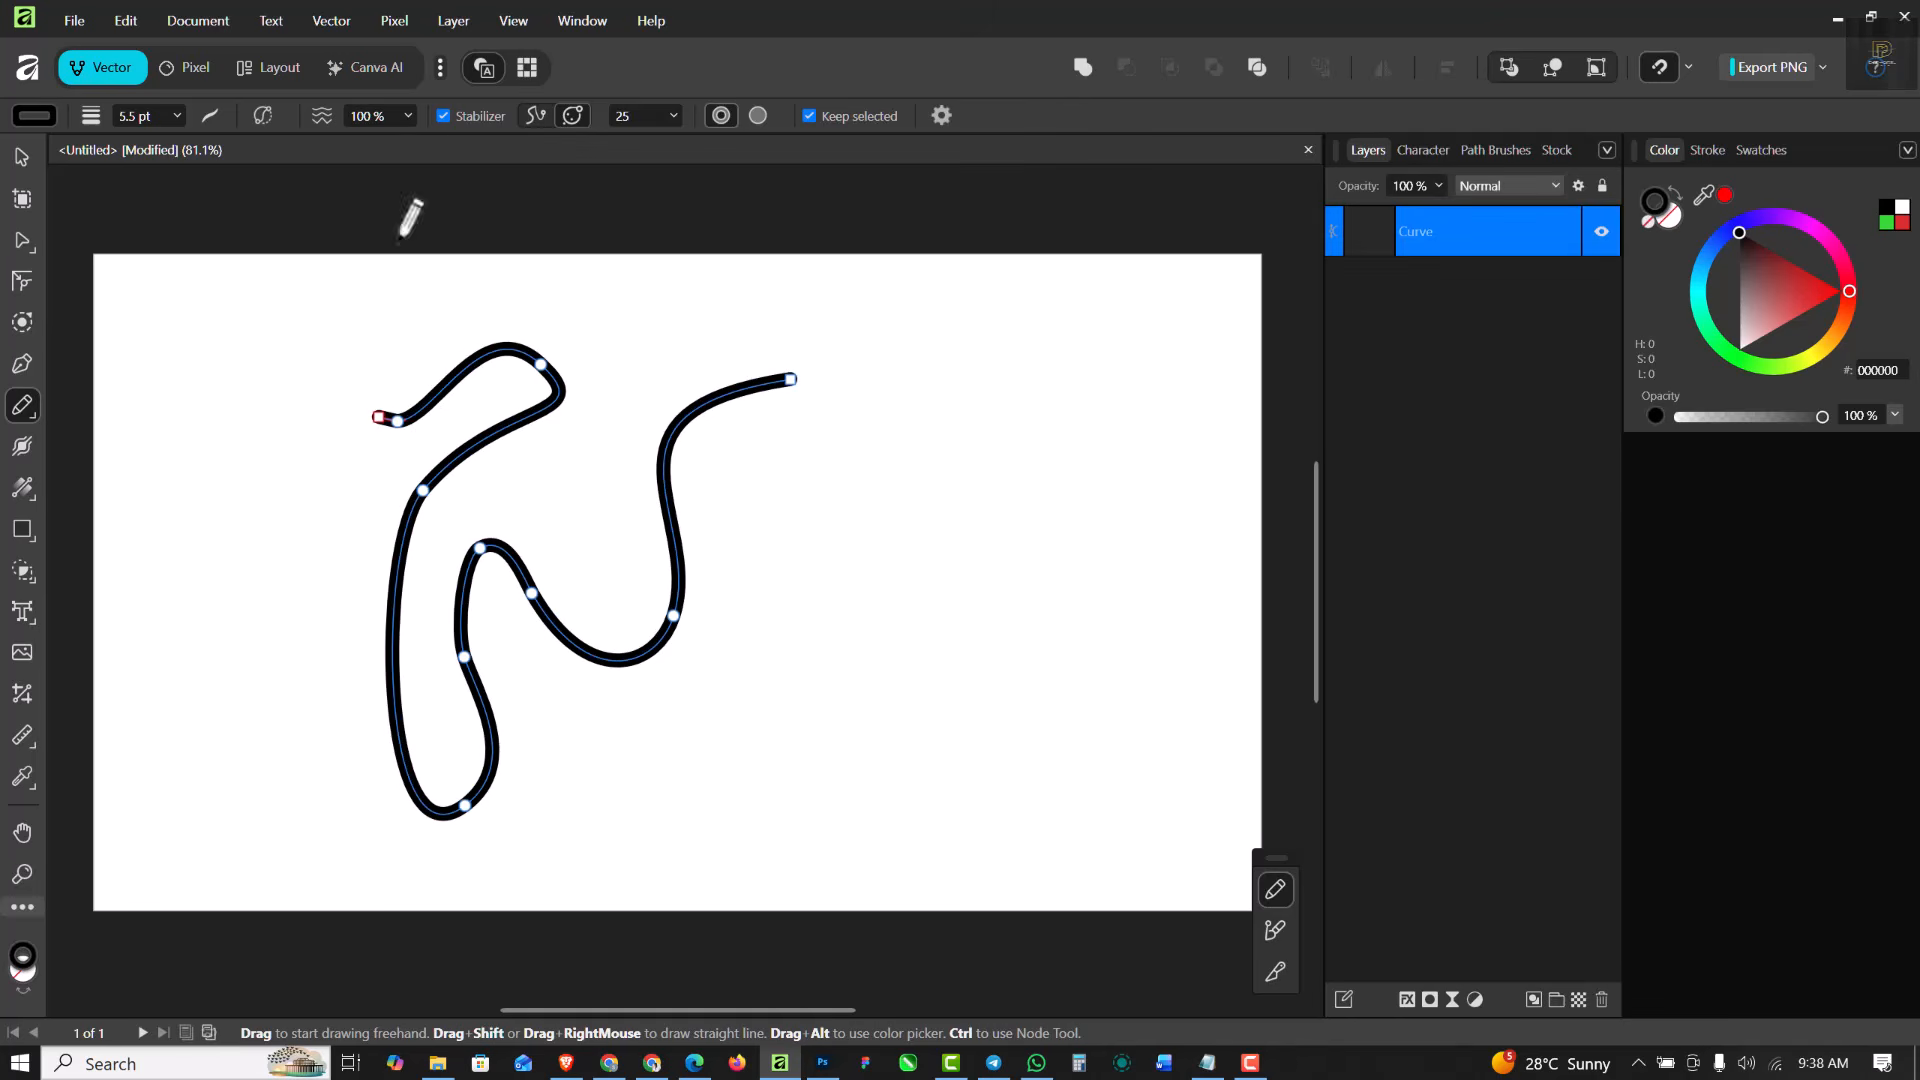
click(443, 117)
mouse_move(806, 580)
mouse_down()
mouse_move(825, 541)
mouse_move(860, 521)
mouse_move(912, 530)
mouse_move(942, 496)
mouse_move(930, 446)
mouse_move(890, 409)
mouse_move(956, 381)
mouse_move(968, 352)
mouse_move(1039, 388)
mouse_move(1053, 493)
mouse_move(1077, 510)
mouse_move(954, 604)
mouse_move(944, 650)
mouse_move(906, 668)
mouse_move(851, 612)
mouse_up()
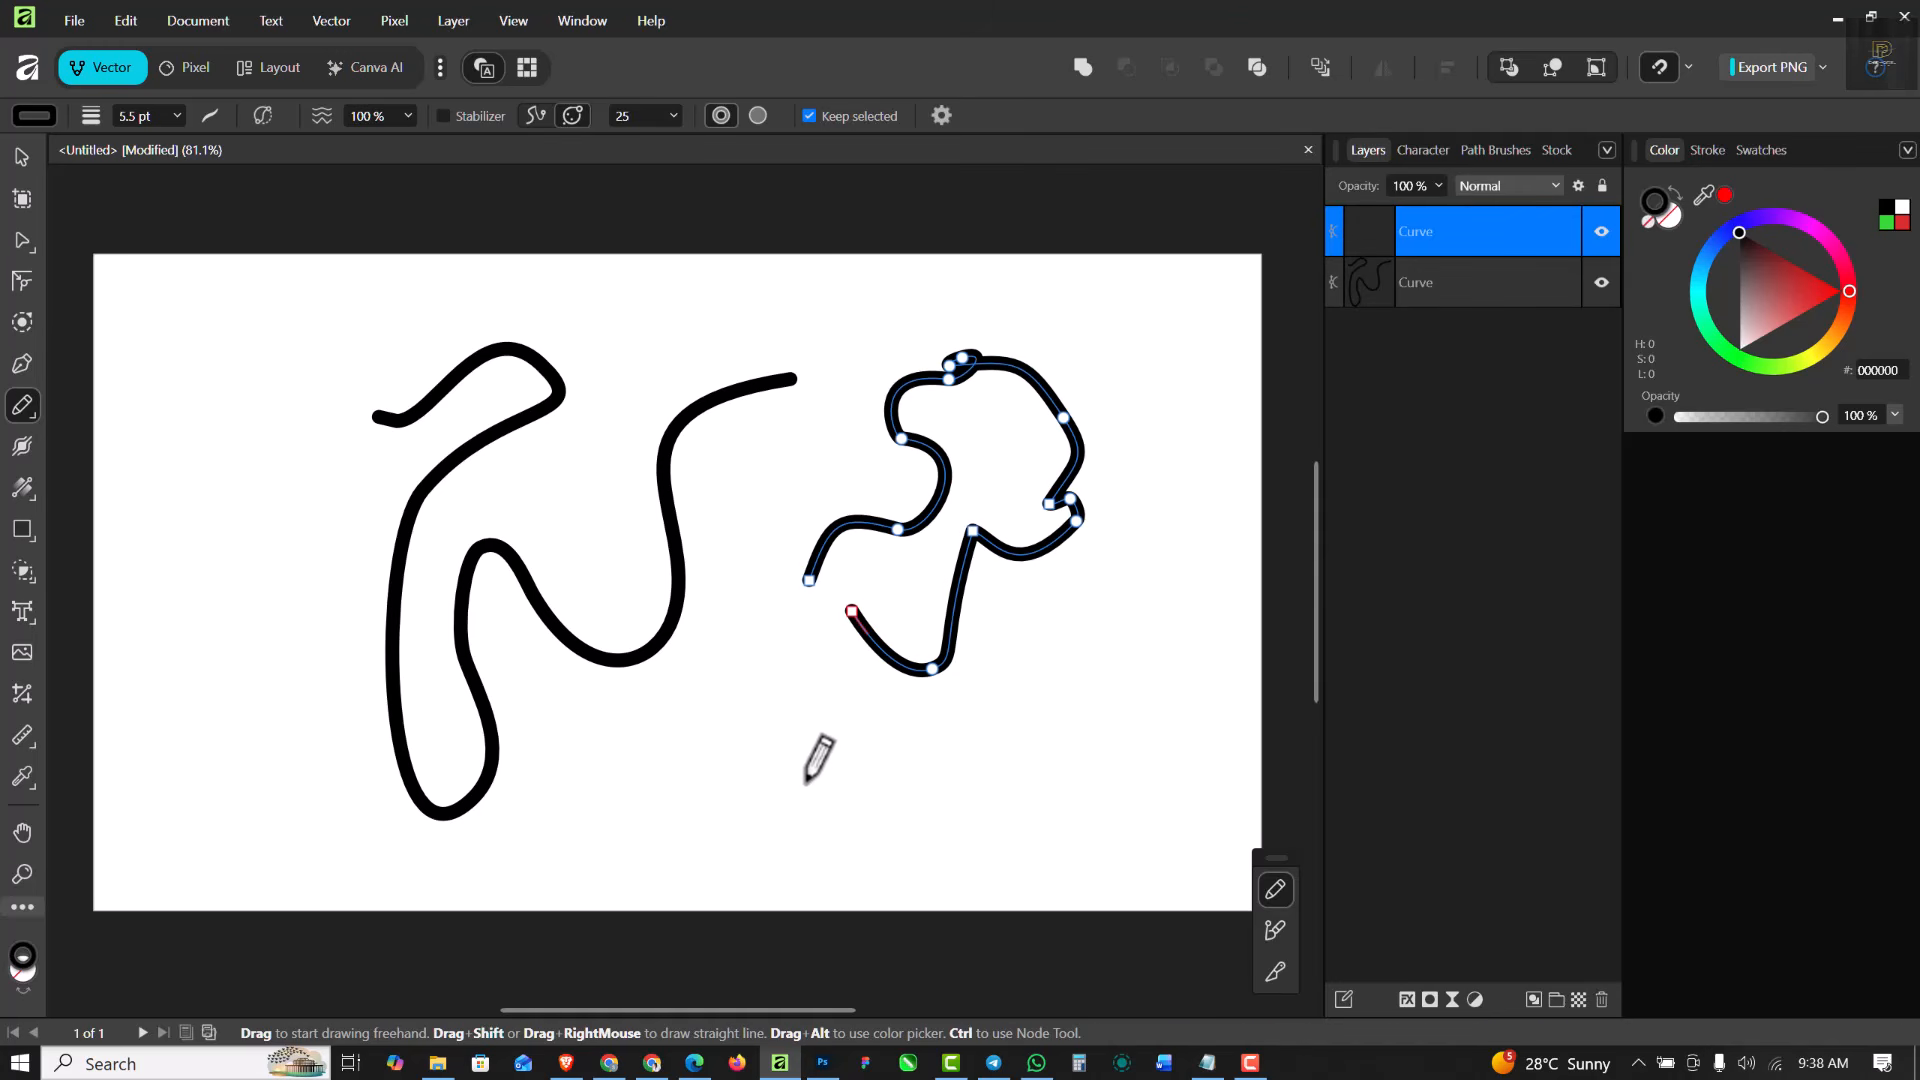
- Select both winding curves with the Move Tool and delete them
key(ctrl)
key(ctrl+a)
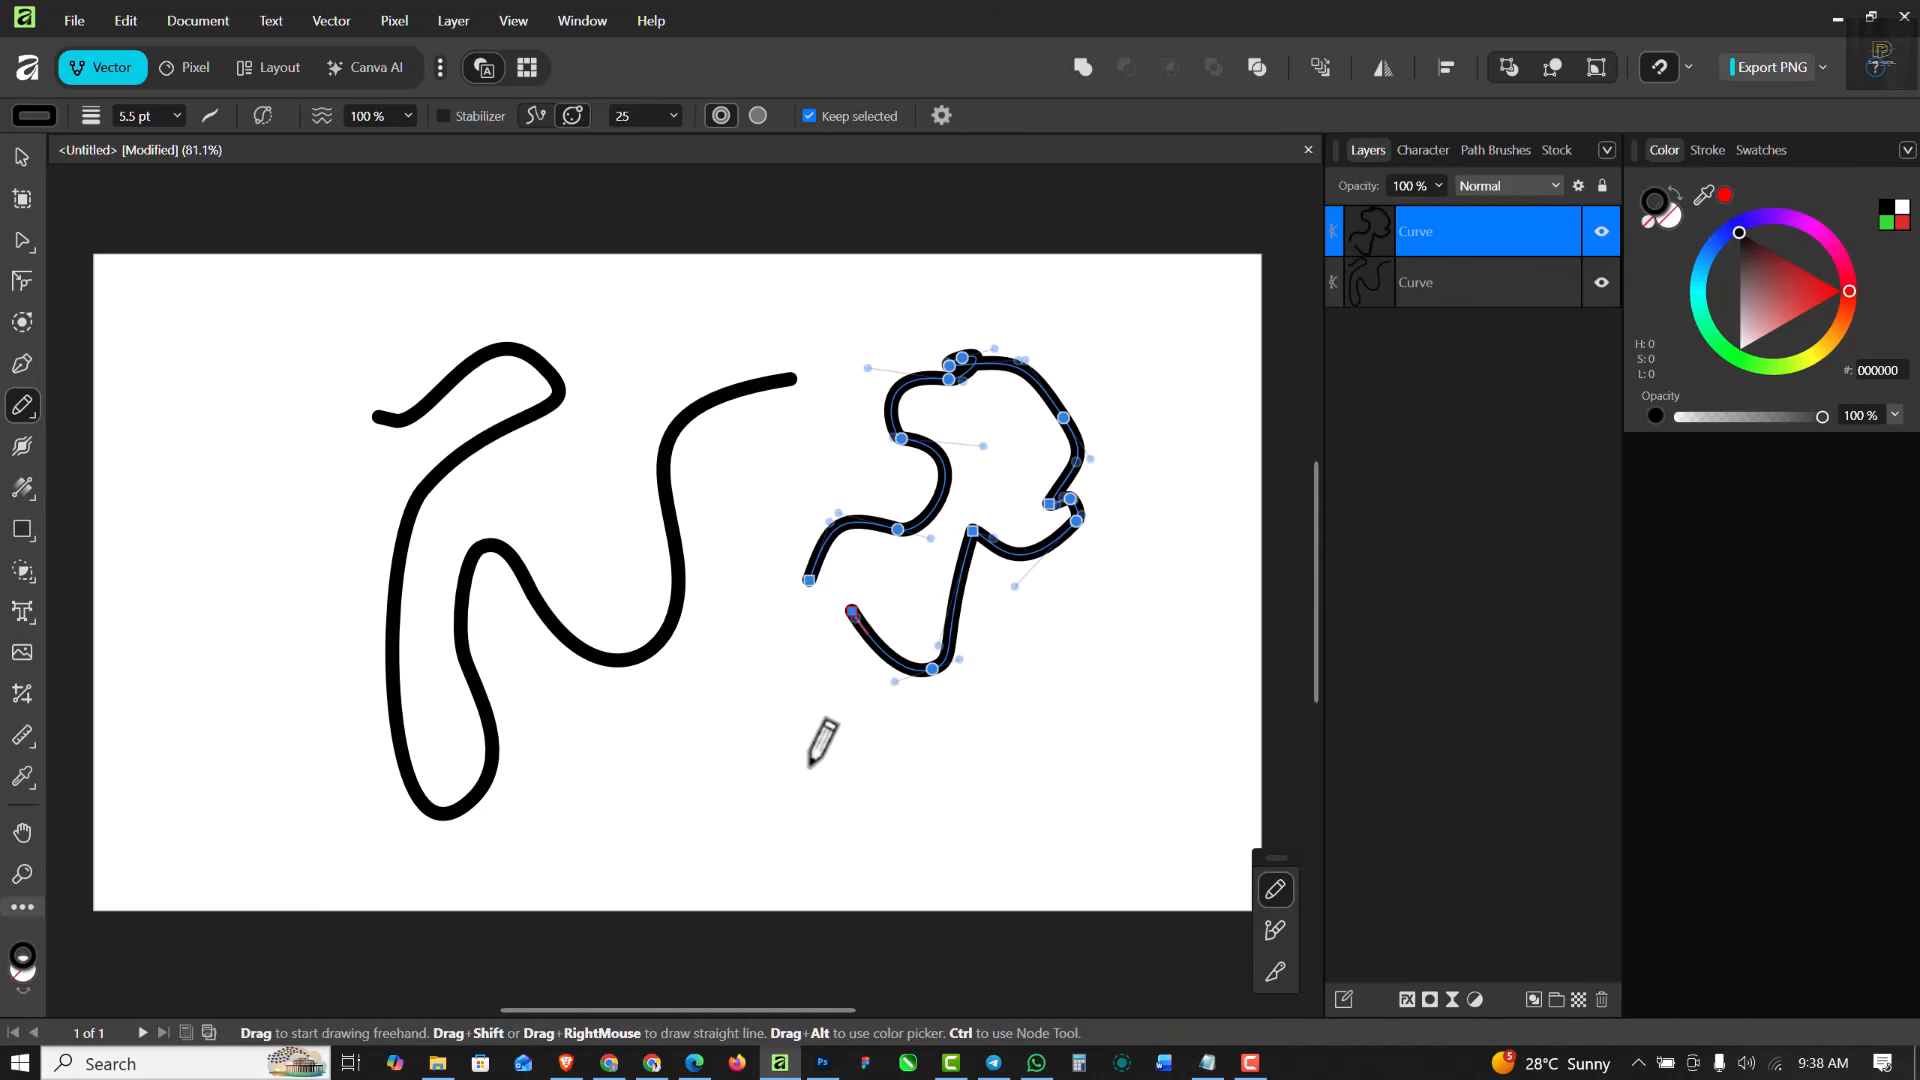
click(22, 157)
key(ctrl+a)
key(Delete)
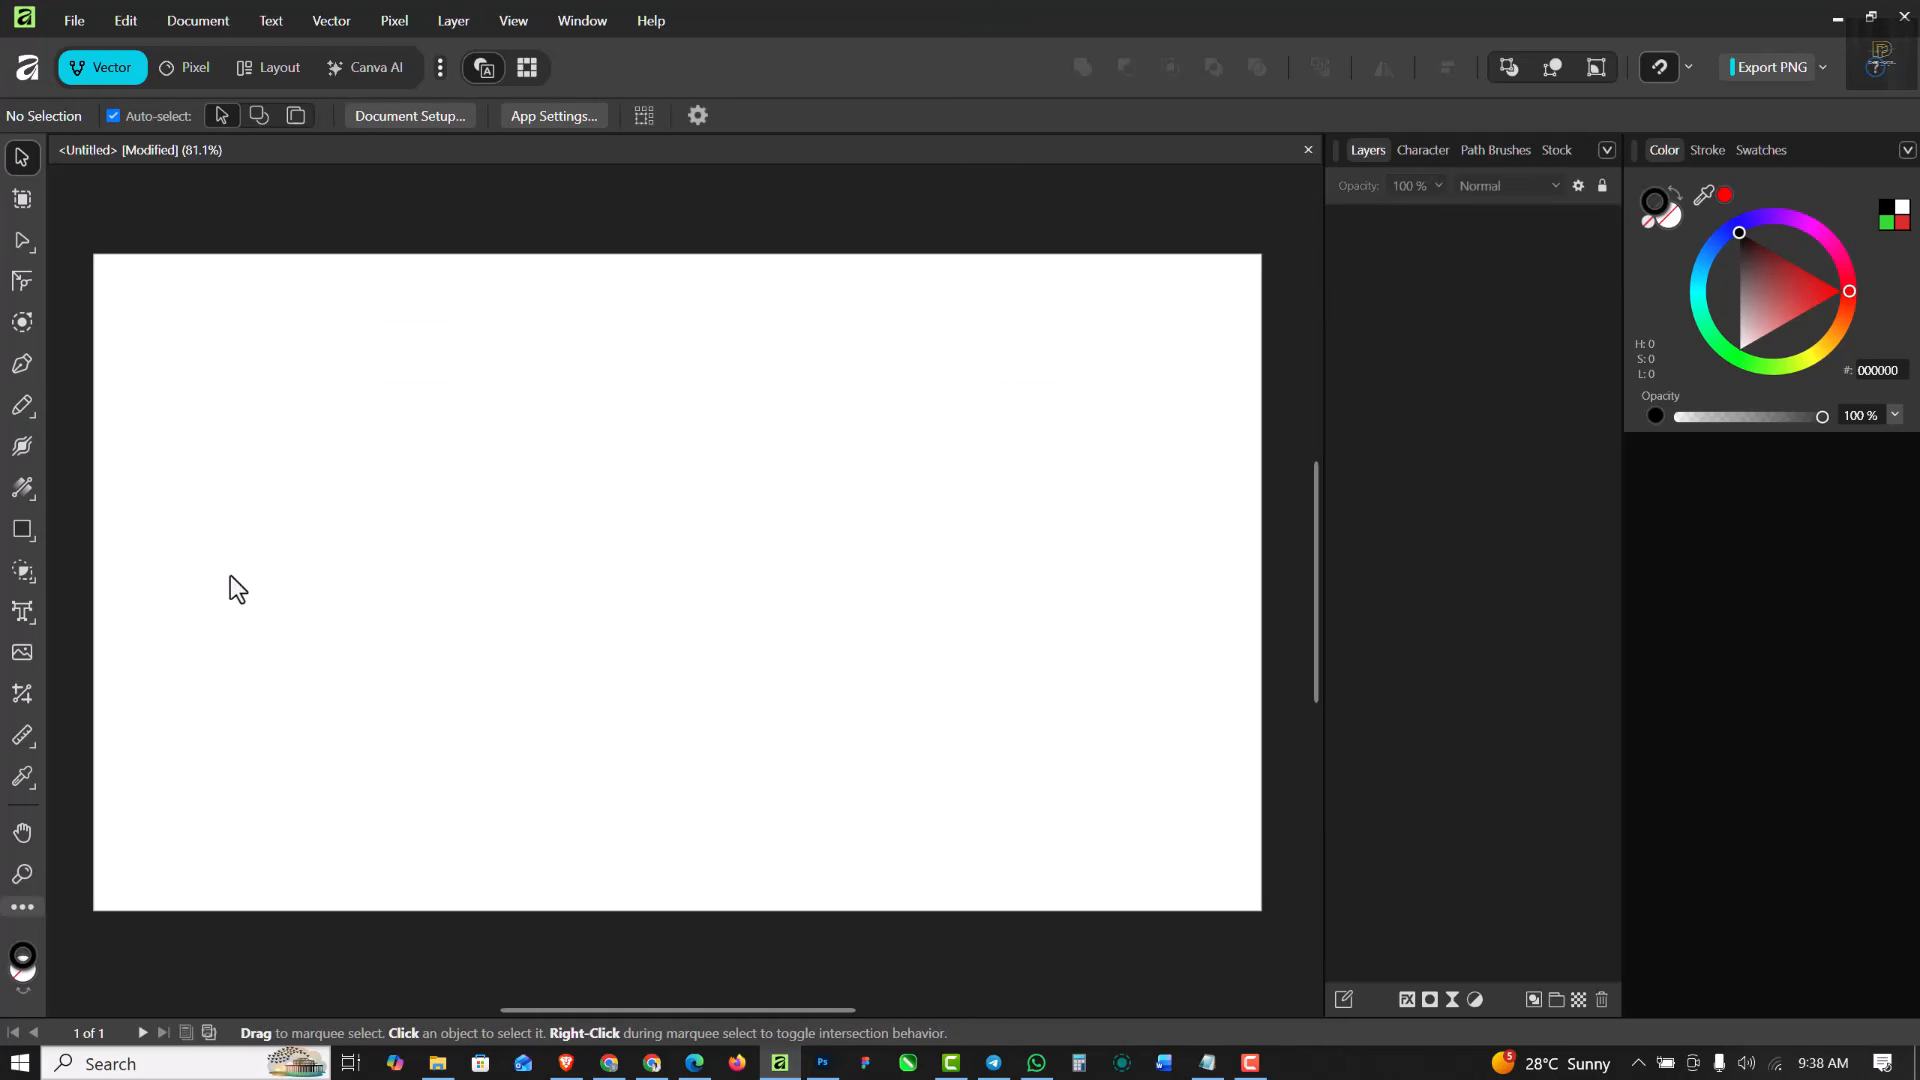
- Turn on the Pencil Tool's Stabilizer, draw one long looping freehand curve, and delete it
right_click(22, 410)
click(136, 406)
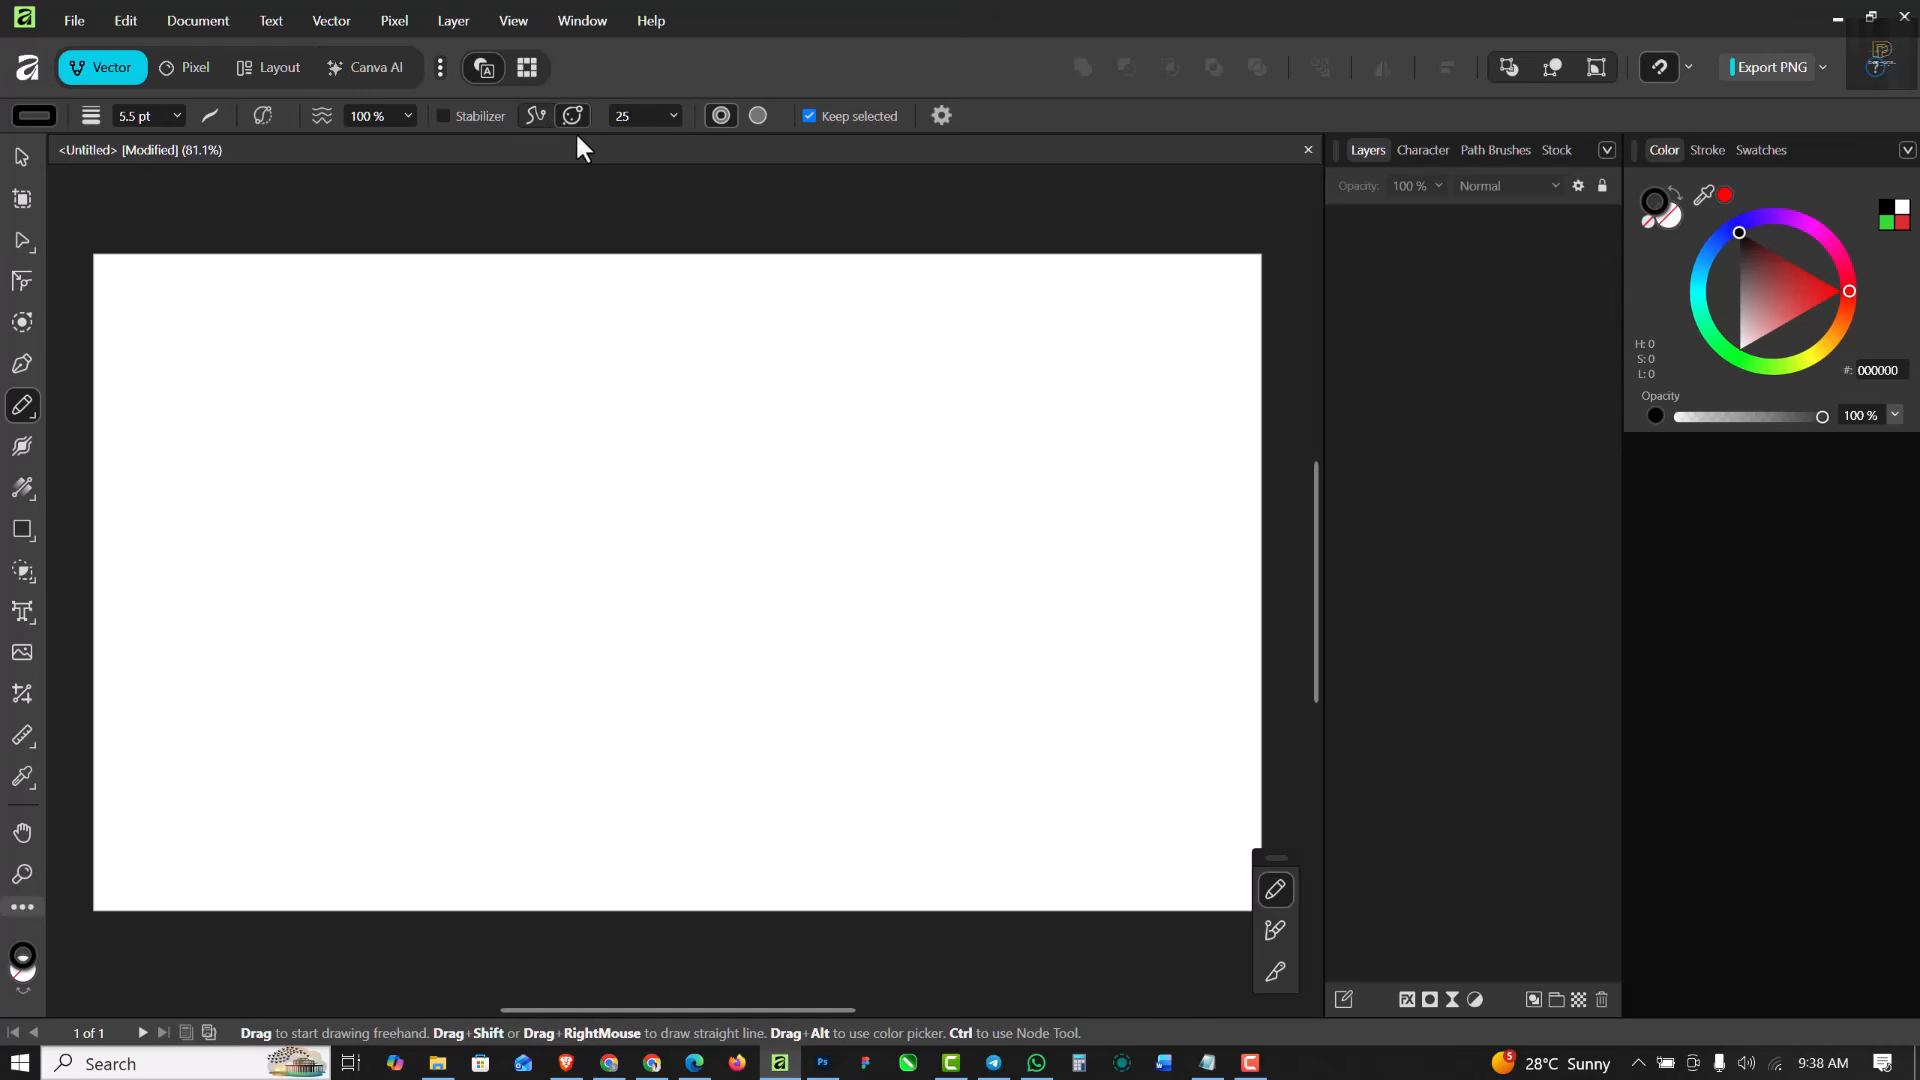
click(443, 116)
mouse_move(411, 636)
mouse_down()
mouse_move(491, 600)
mouse_move(519, 570)
mouse_move(457, 475)
mouse_move(486, 432)
mouse_move(688, 514)
mouse_move(768, 500)
mouse_move(820, 422)
mouse_move(814, 394)
mouse_move(739, 379)
mouse_move(697, 396)
mouse_move(593, 345)
mouse_move(516, 343)
mouse_move(428, 400)
mouse_move(375, 483)
mouse_move(380, 531)
mouse_move(462, 592)
mouse_up()
mouse_move(619, 604)
mouse_down()
mouse_move(784, 577)
mouse_move(860, 521)
mouse_move(861, 435)
mouse_move(812, 612)
mouse_up()
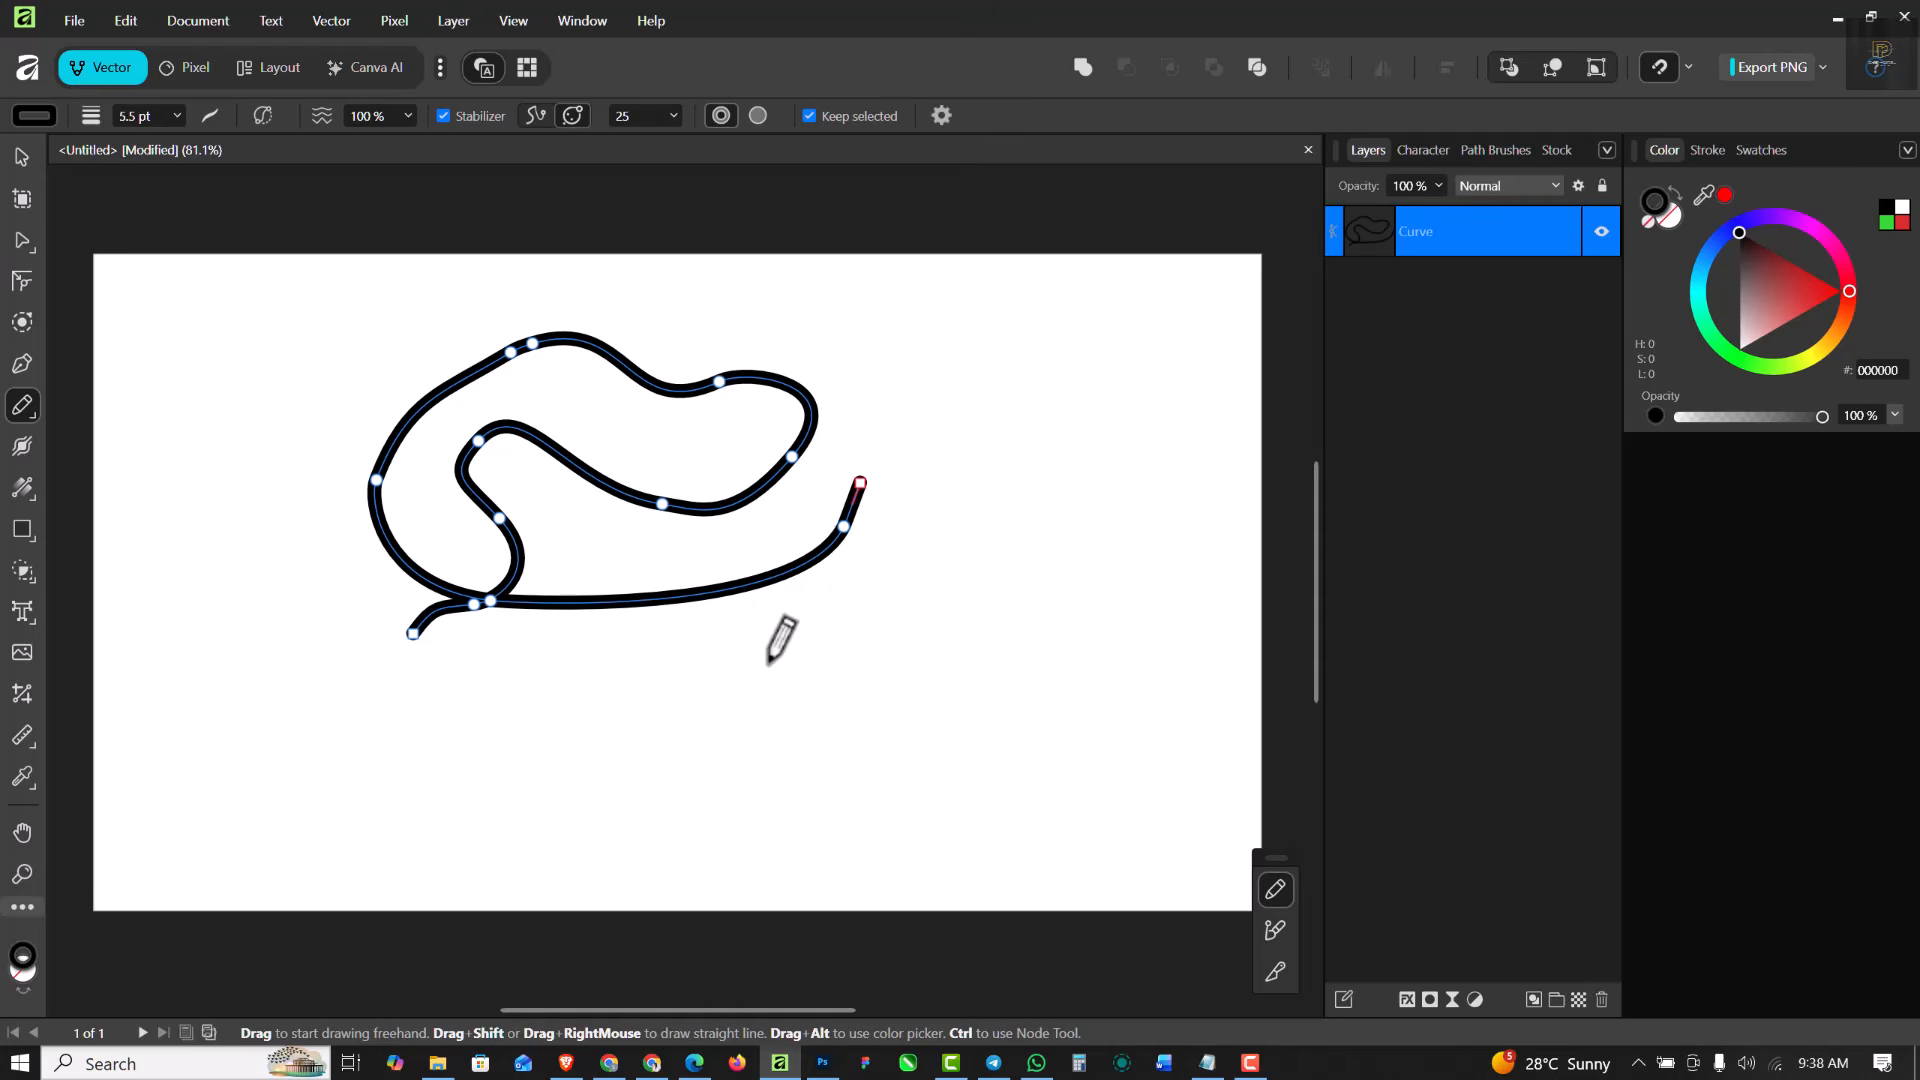
key(ctrl+a)
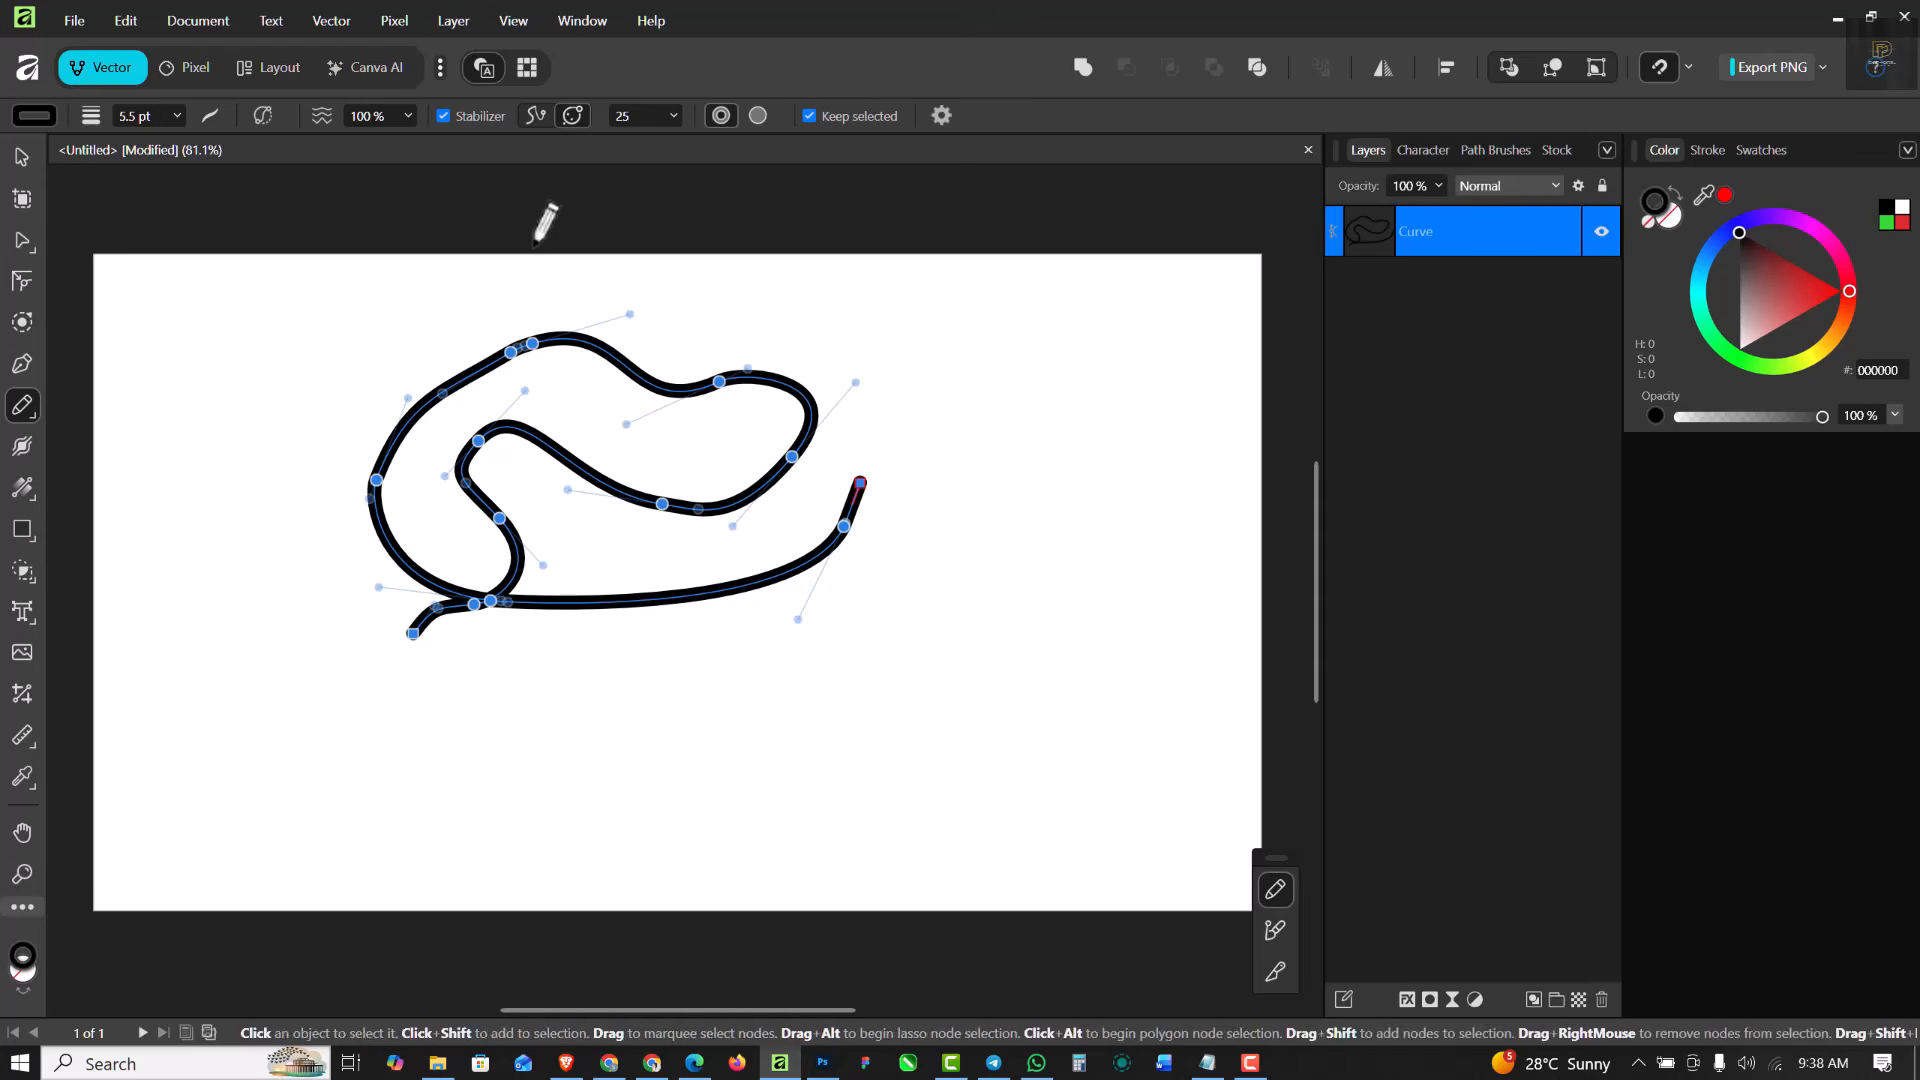
key(Delete)
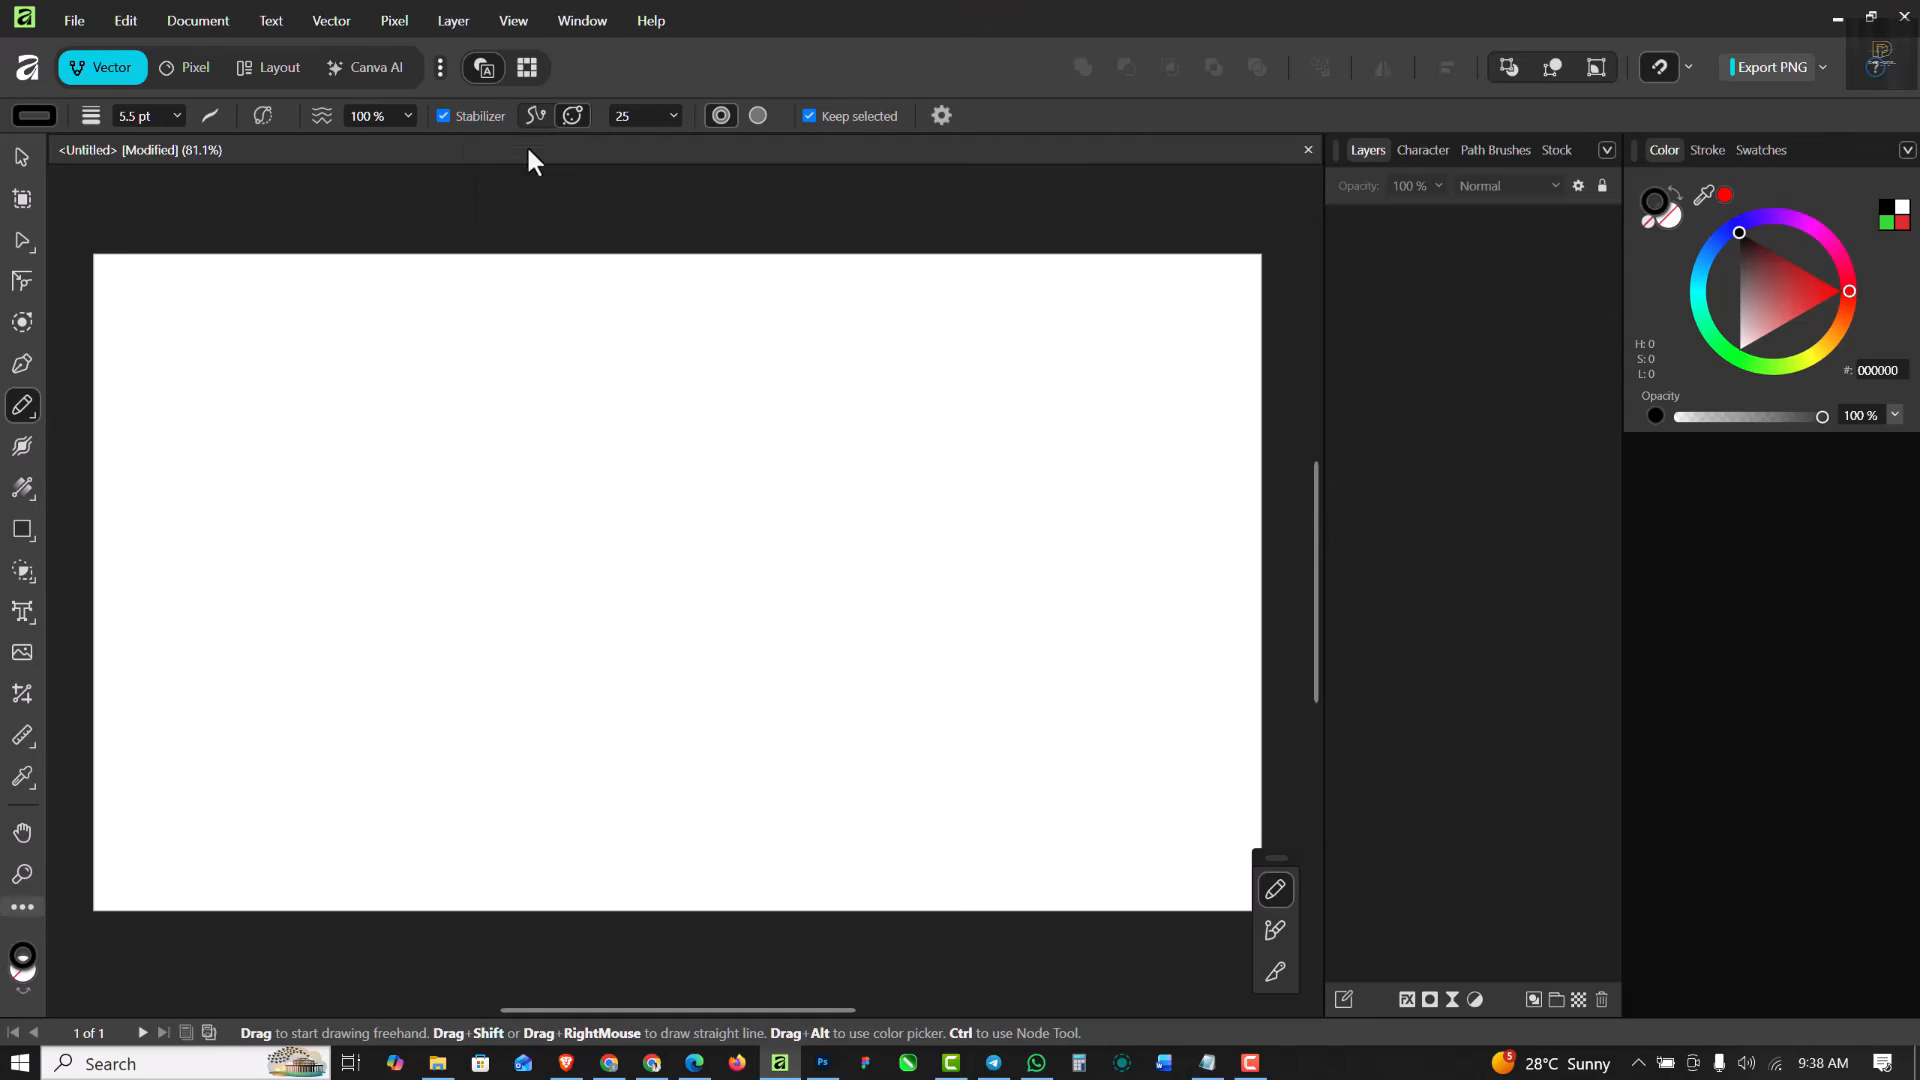
- Draw a short arc in the Stabilizer's rope mode, and a short S-curve plus a large outline around both in Window mode
click(535, 114)
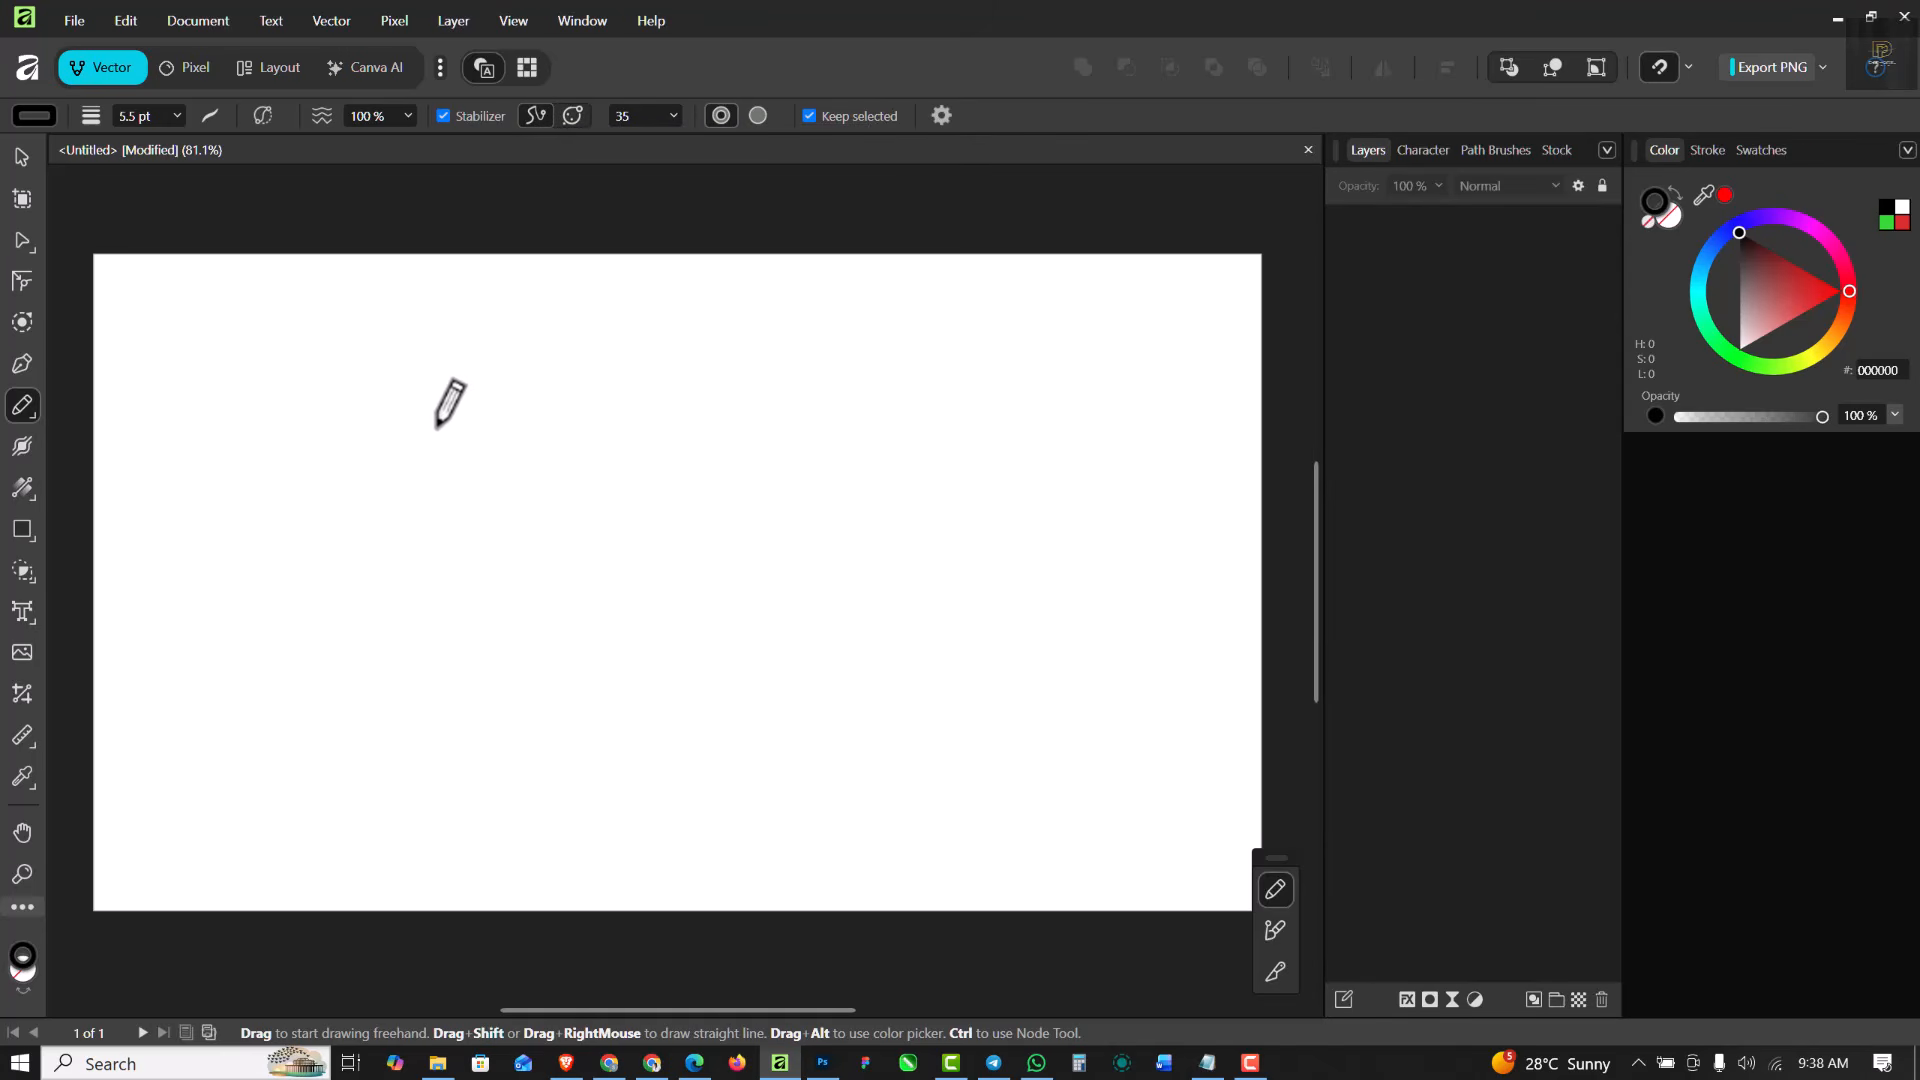
mouse_move(362, 719)
mouse_down()
mouse_move(383, 648)
mouse_move(489, 561)
mouse_move(596, 540)
mouse_move(641, 630)
mouse_up()
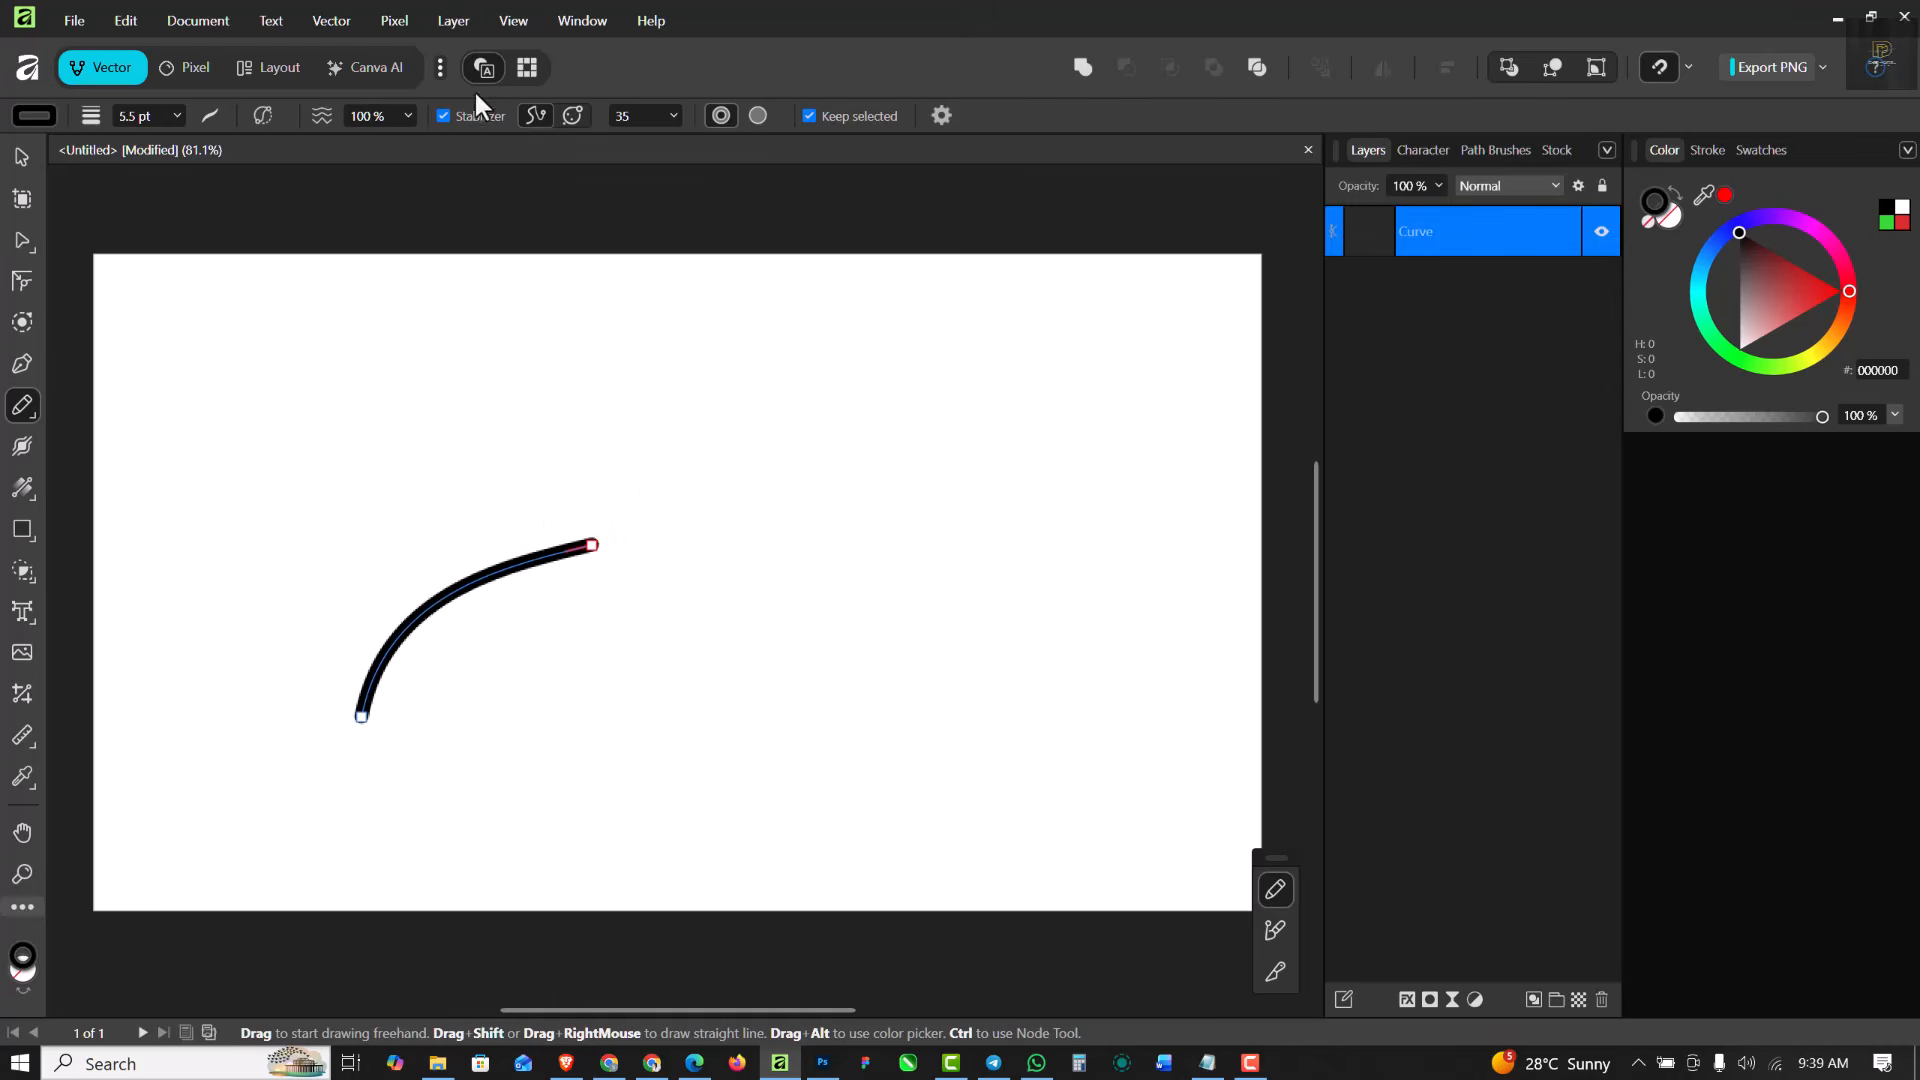
click(572, 116)
mouse_move(651, 698)
mouse_down()
mouse_move(733, 639)
mouse_move(771, 493)
mouse_move(797, 484)
mouse_up()
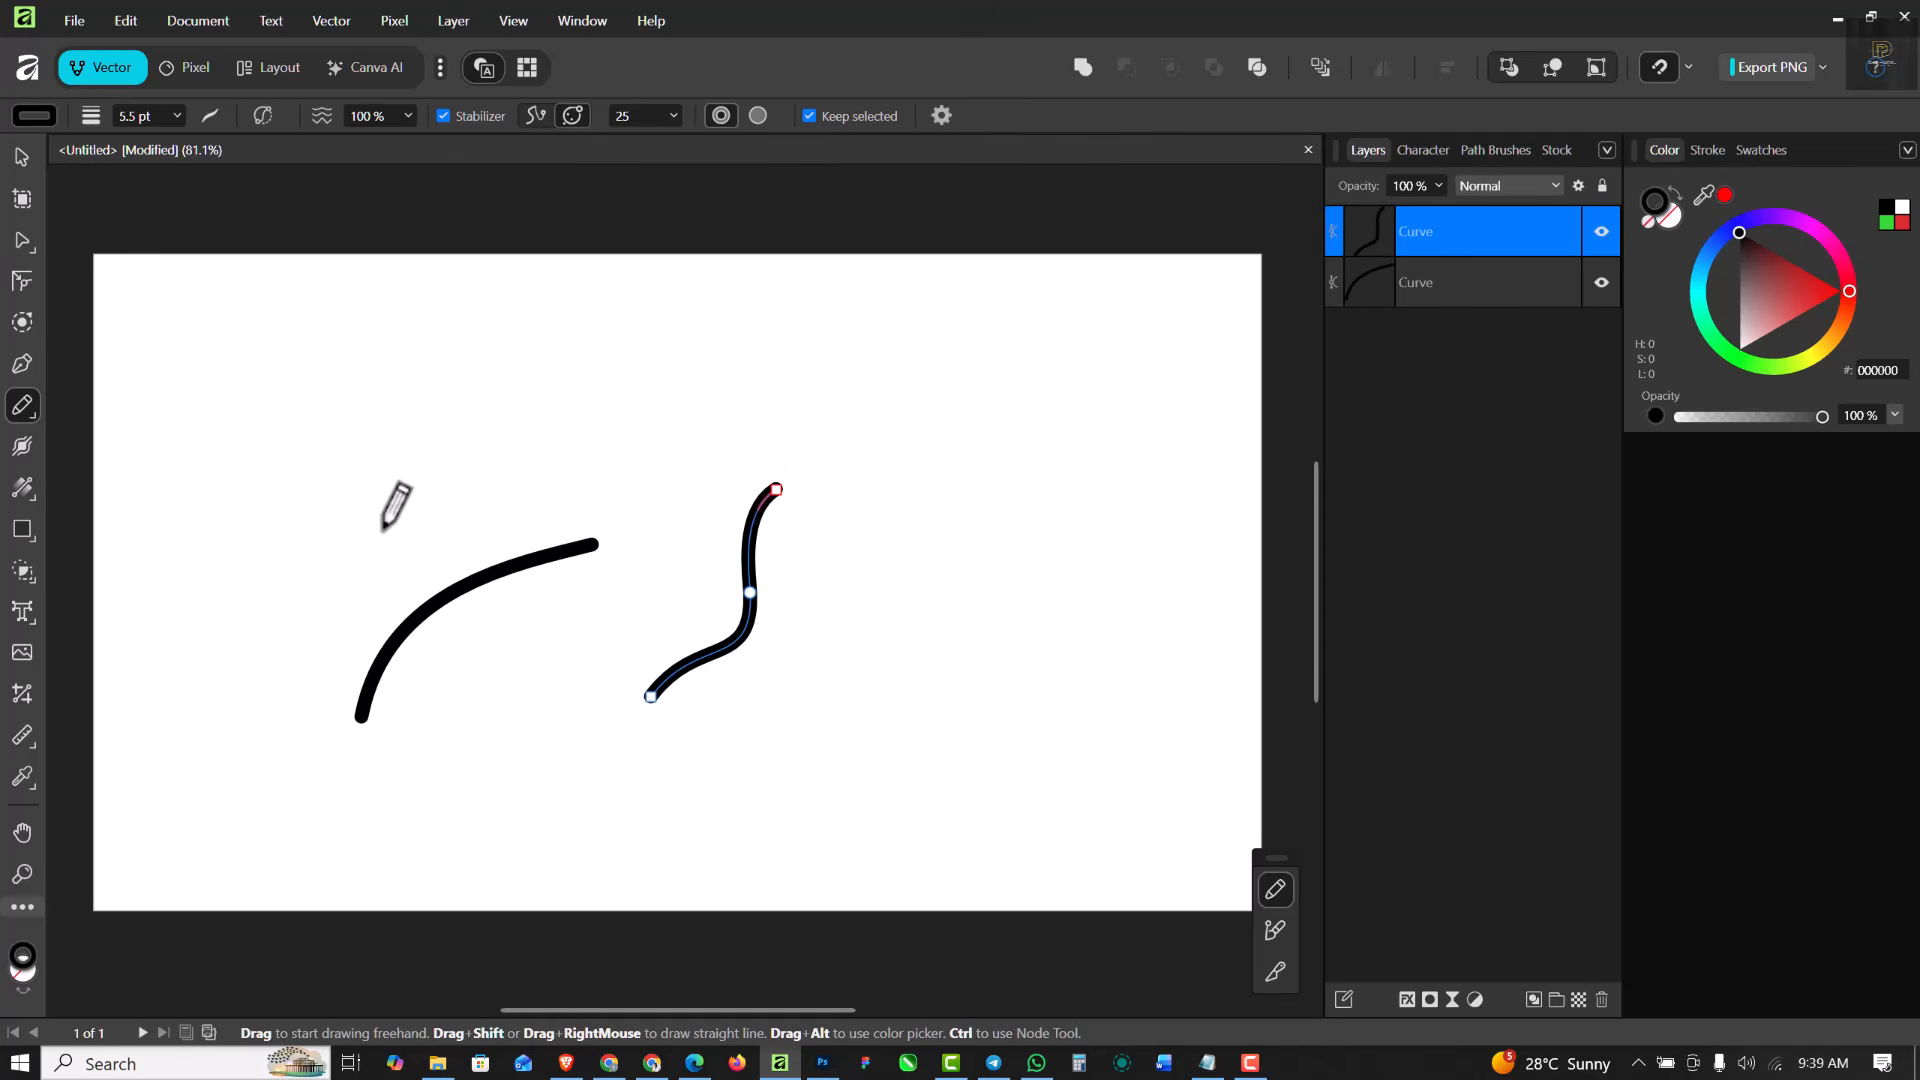
mouse_move(379, 536)
mouse_down()
mouse_move(807, 464)
mouse_move(906, 385)
mouse_move(1071, 492)
mouse_move(1006, 674)
mouse_move(907, 736)
mouse_move(781, 788)
mouse_move(584, 760)
mouse_move(498, 825)
mouse_move(418, 853)
mouse_move(346, 772)
mouse_up()
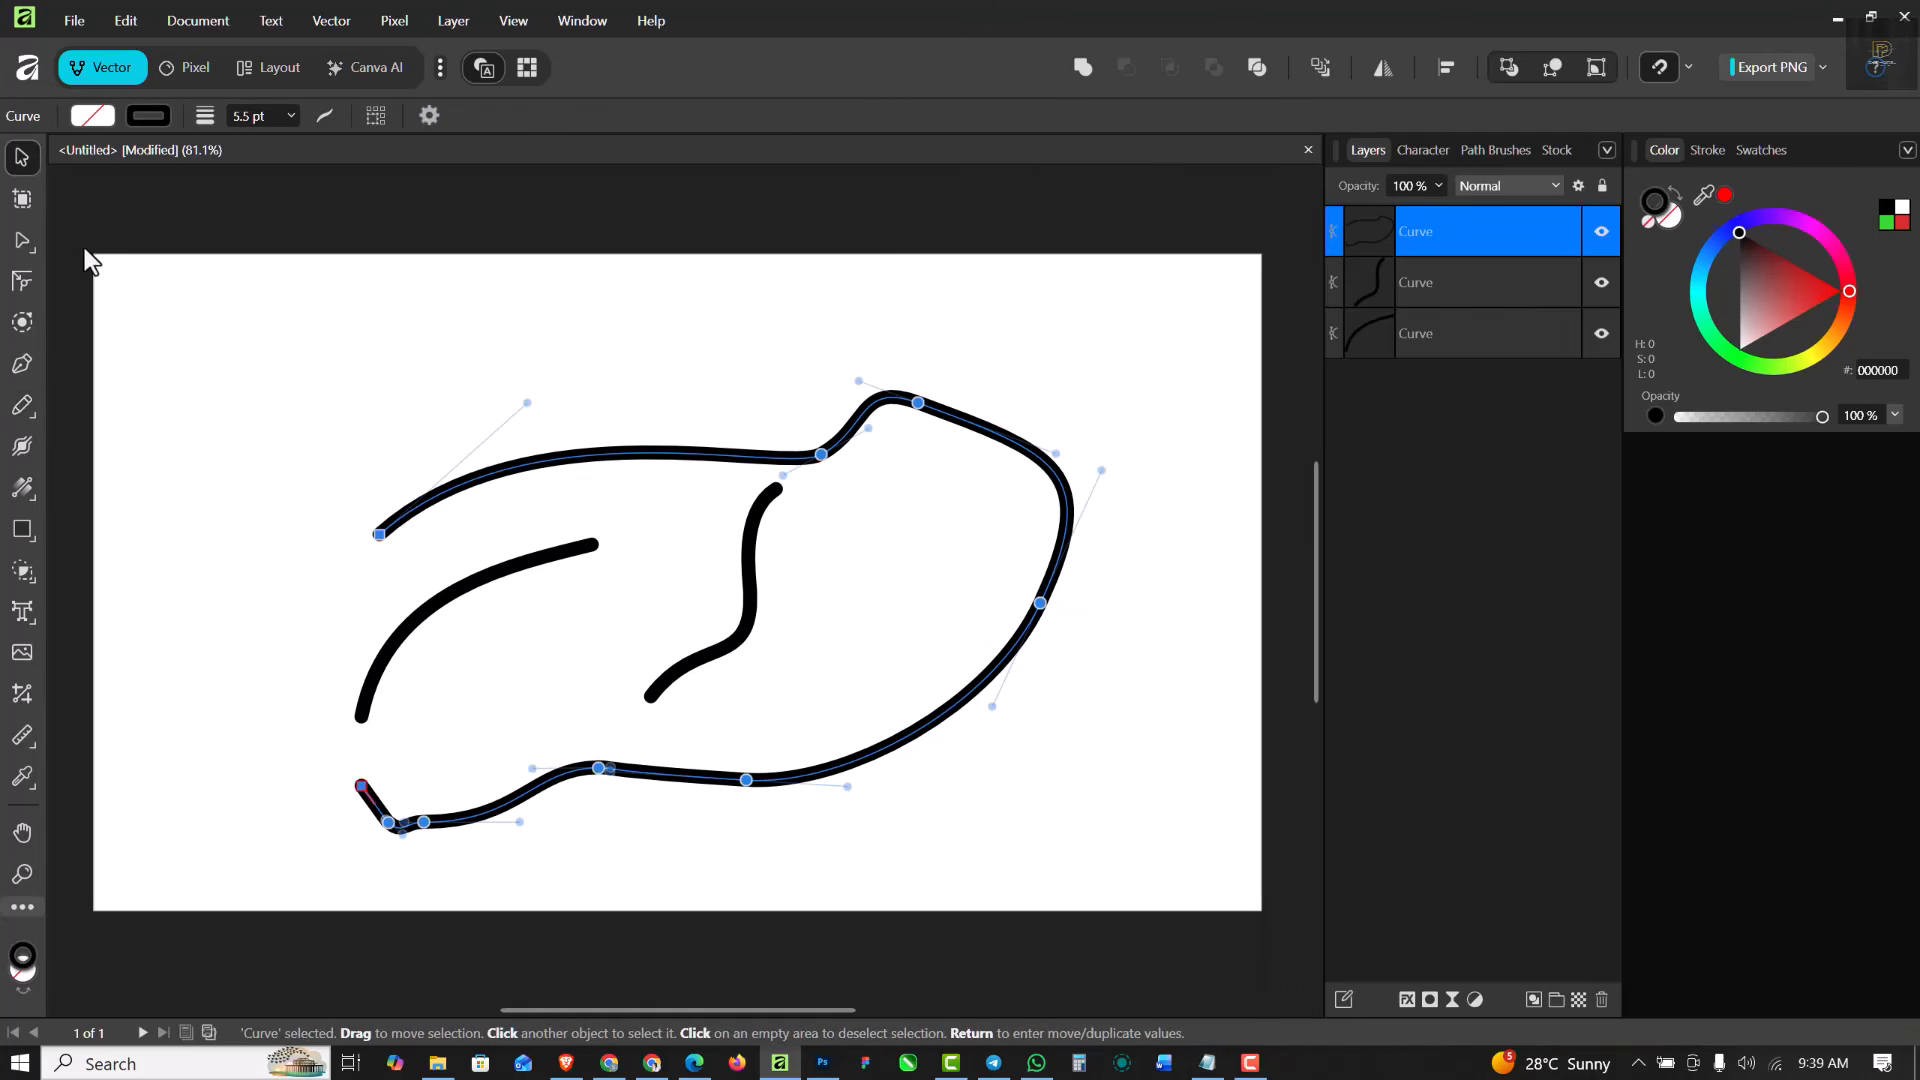
- Select the arc, the S-curve and the large outline, and delete them all
key(v)
key(ctrl+a)
key(Delete)
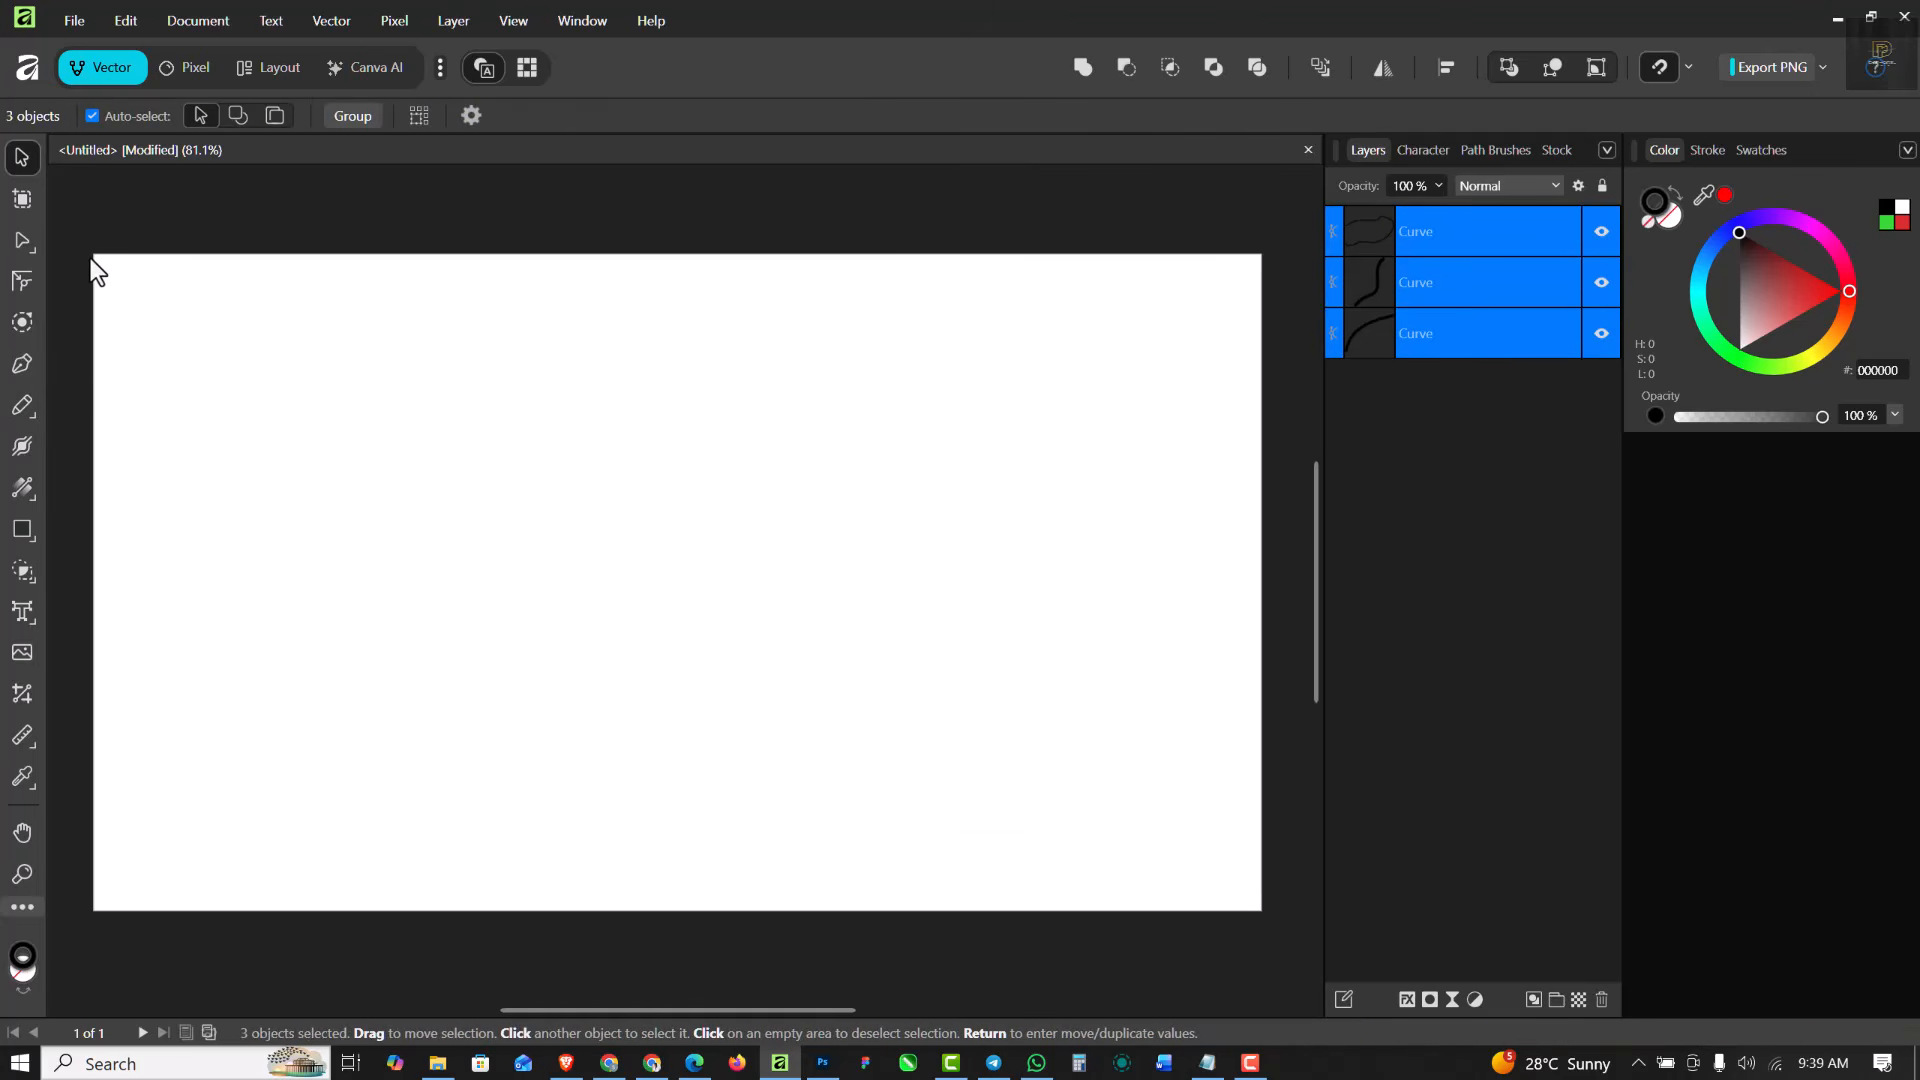
- Draw a wavy horizontal curve with the Pencil Tool and a vertical S-shaped curve crossing its middle
click(28, 398)
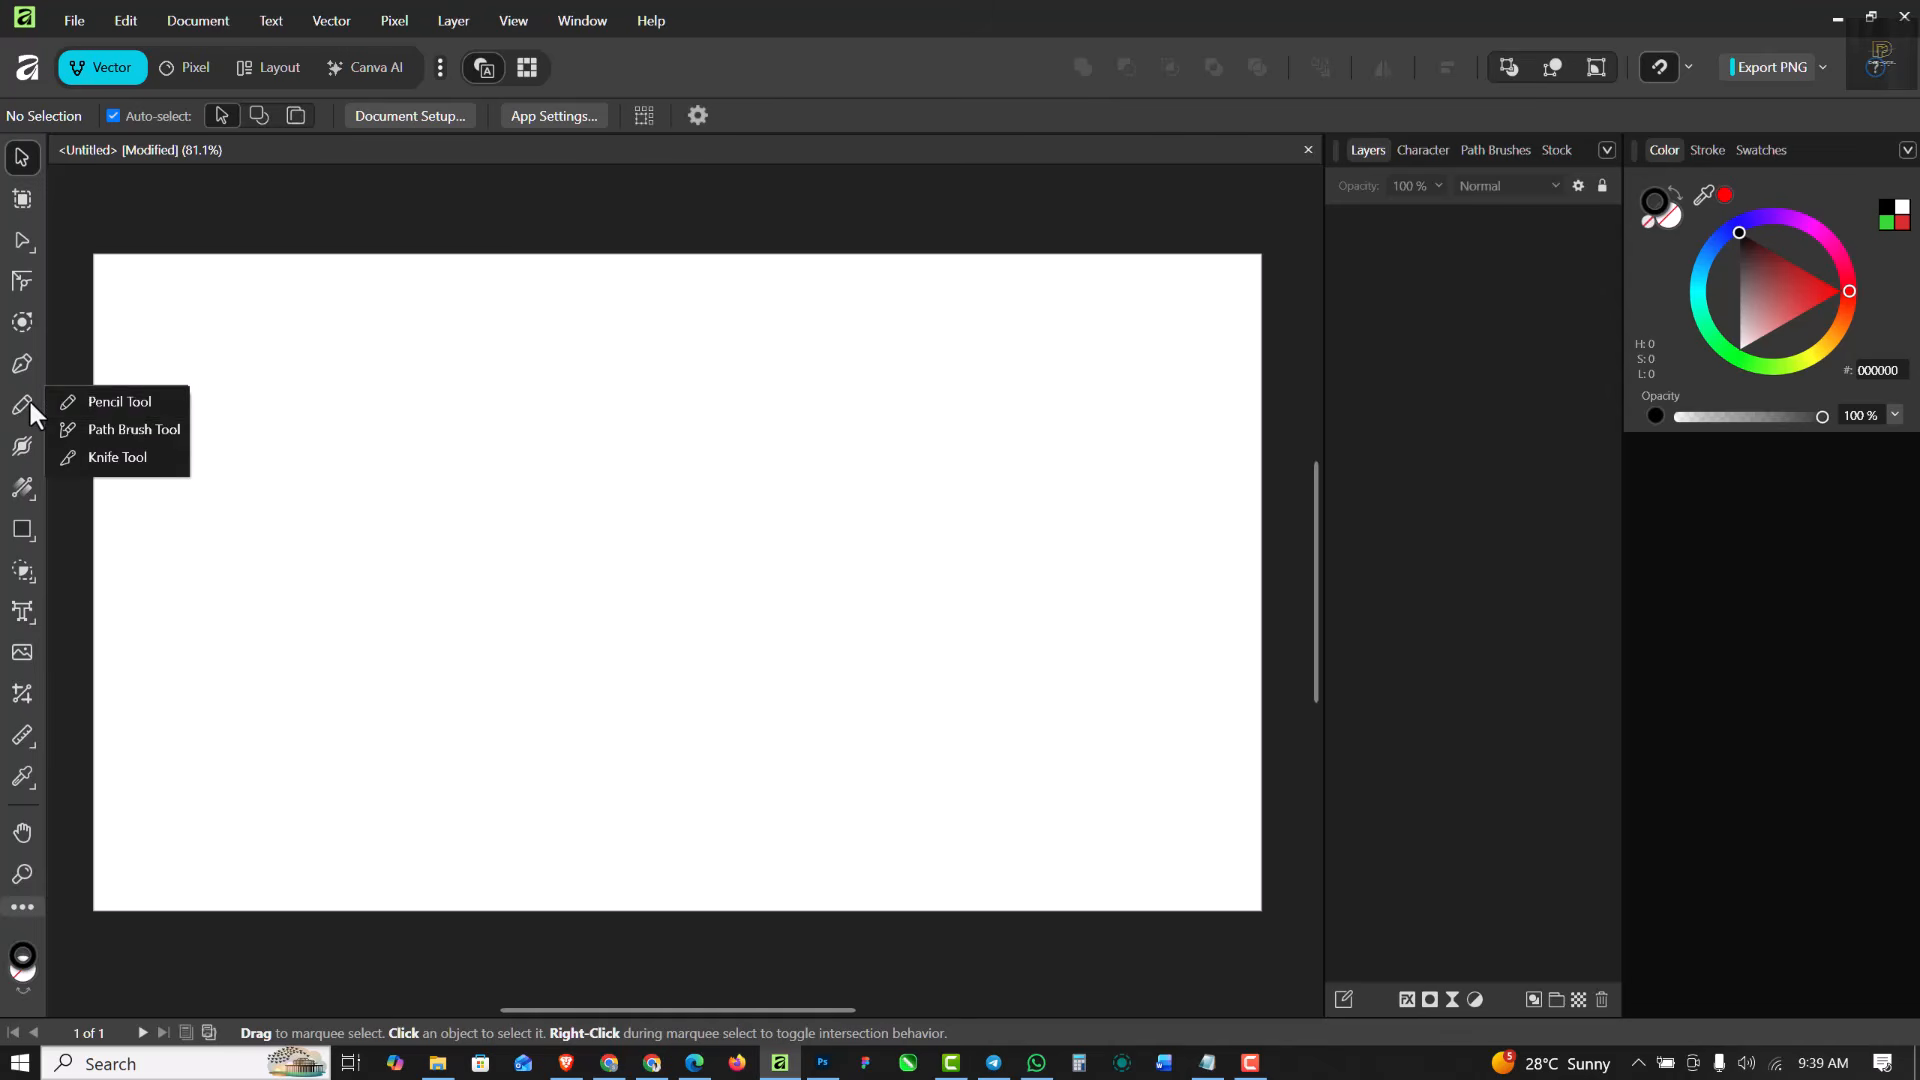
click(128, 410)
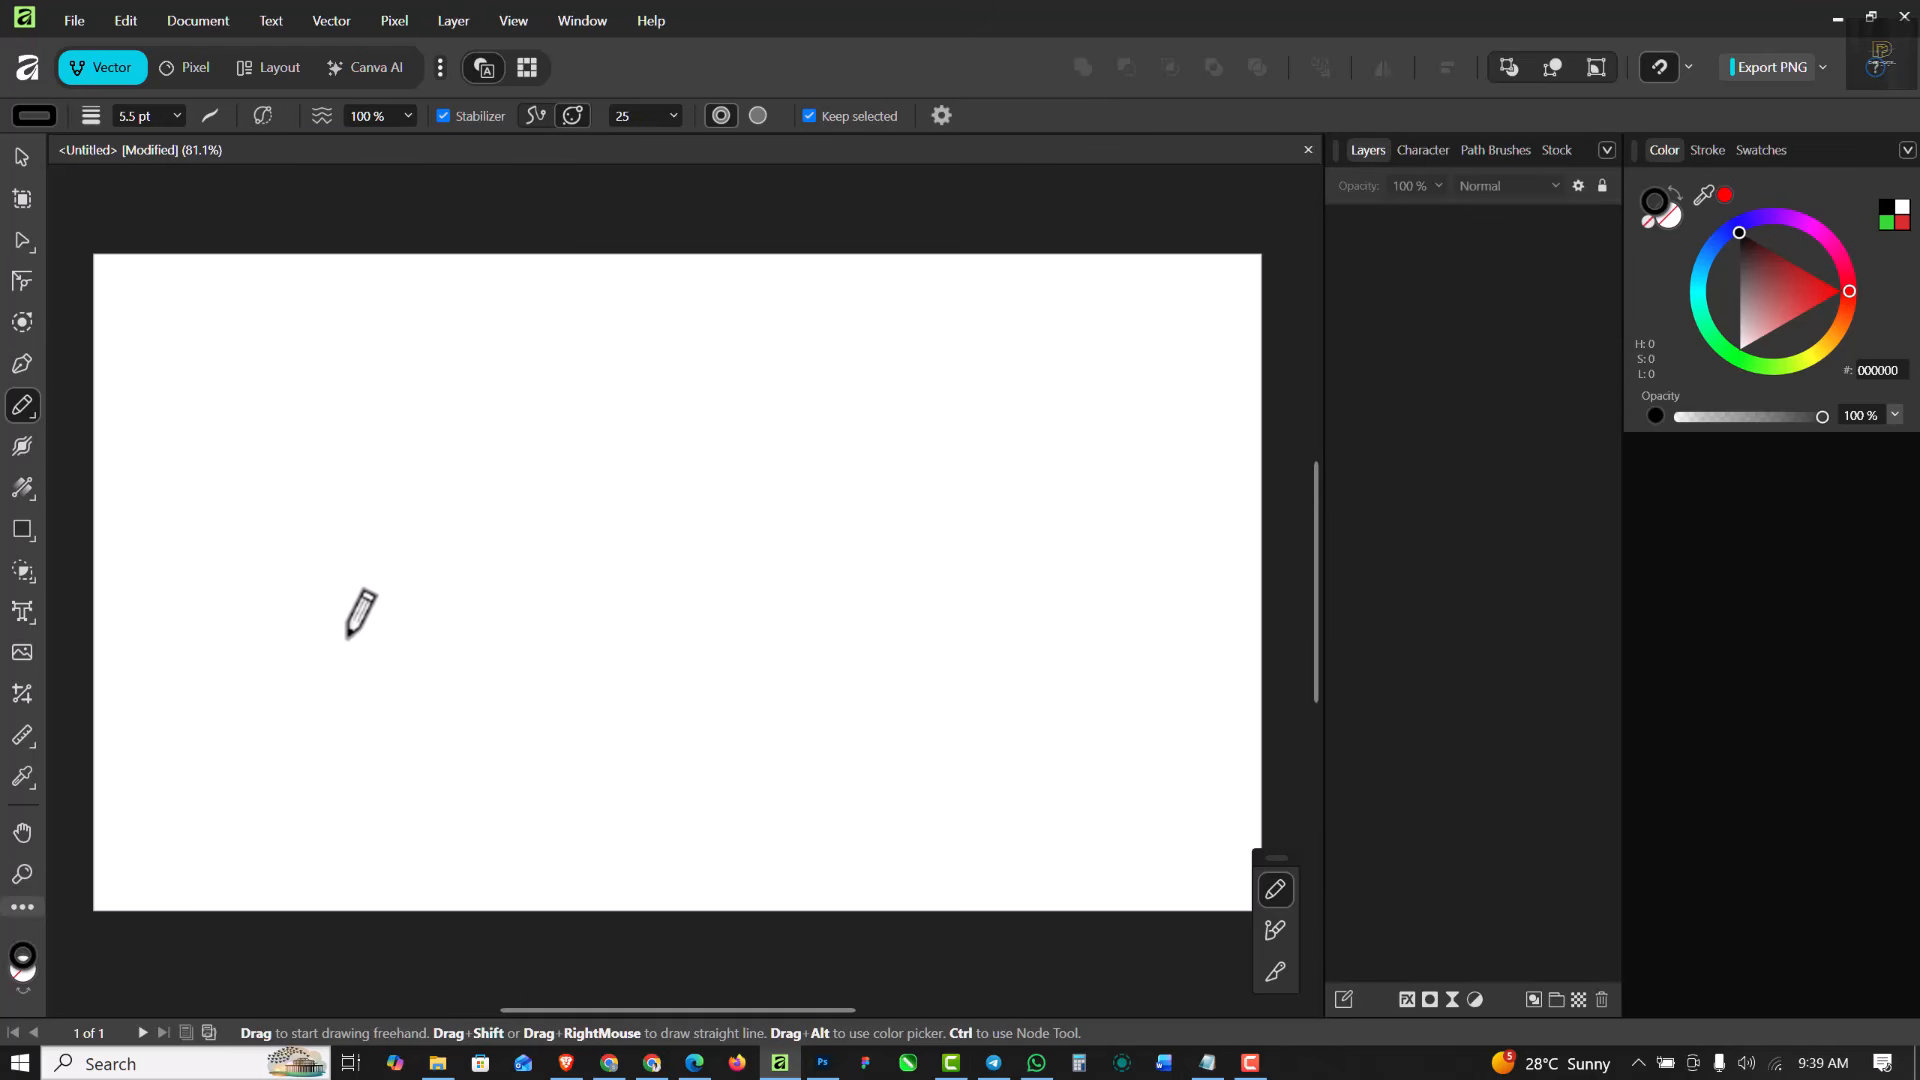
mouse_move(280, 672)
mouse_down()
mouse_move(299, 636)
mouse_move(357, 618)
mouse_move(633, 668)
mouse_move(760, 639)
mouse_move(890, 526)
mouse_move(915, 425)
mouse_up()
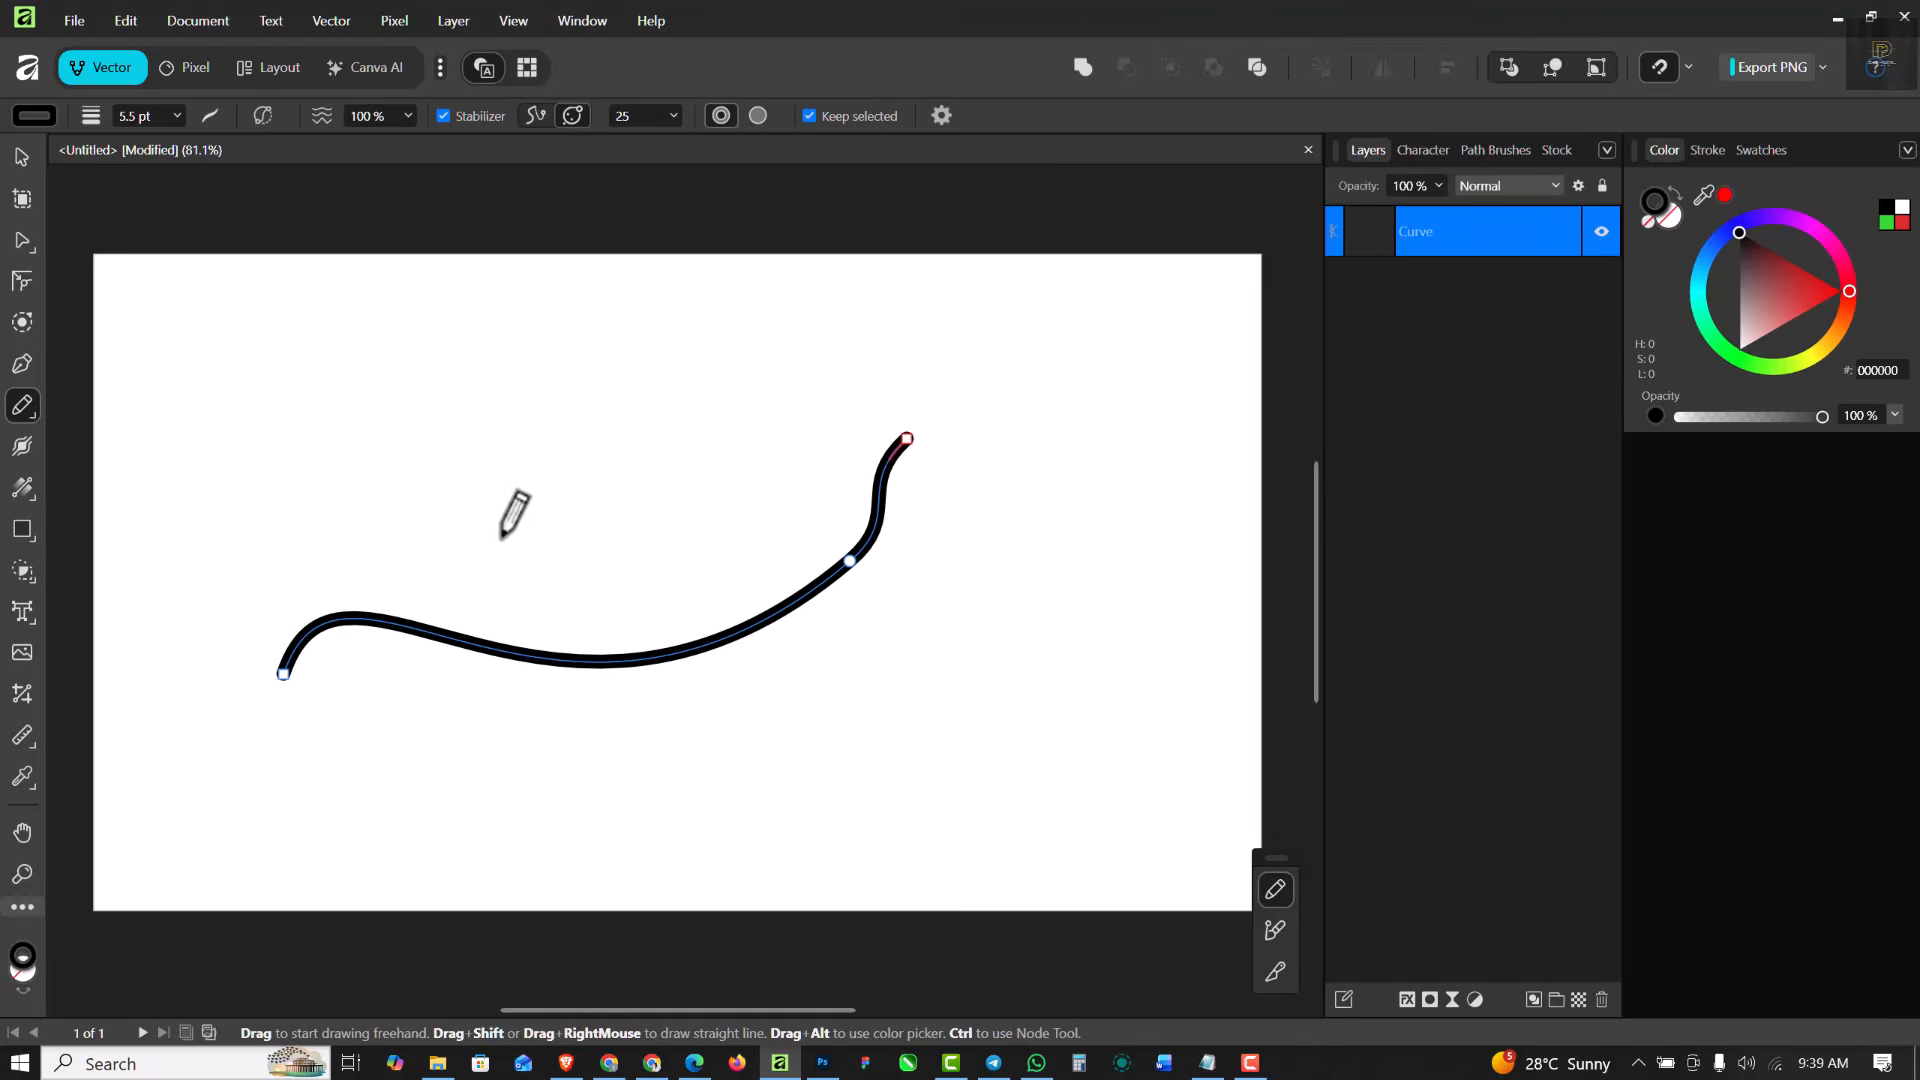
mouse_move(684, 412)
mouse_down()
mouse_move(642, 421)
mouse_move(609, 584)
mouse_move(672, 735)
mouse_move(621, 889)
mouse_move(475, 882)
mouse_up()
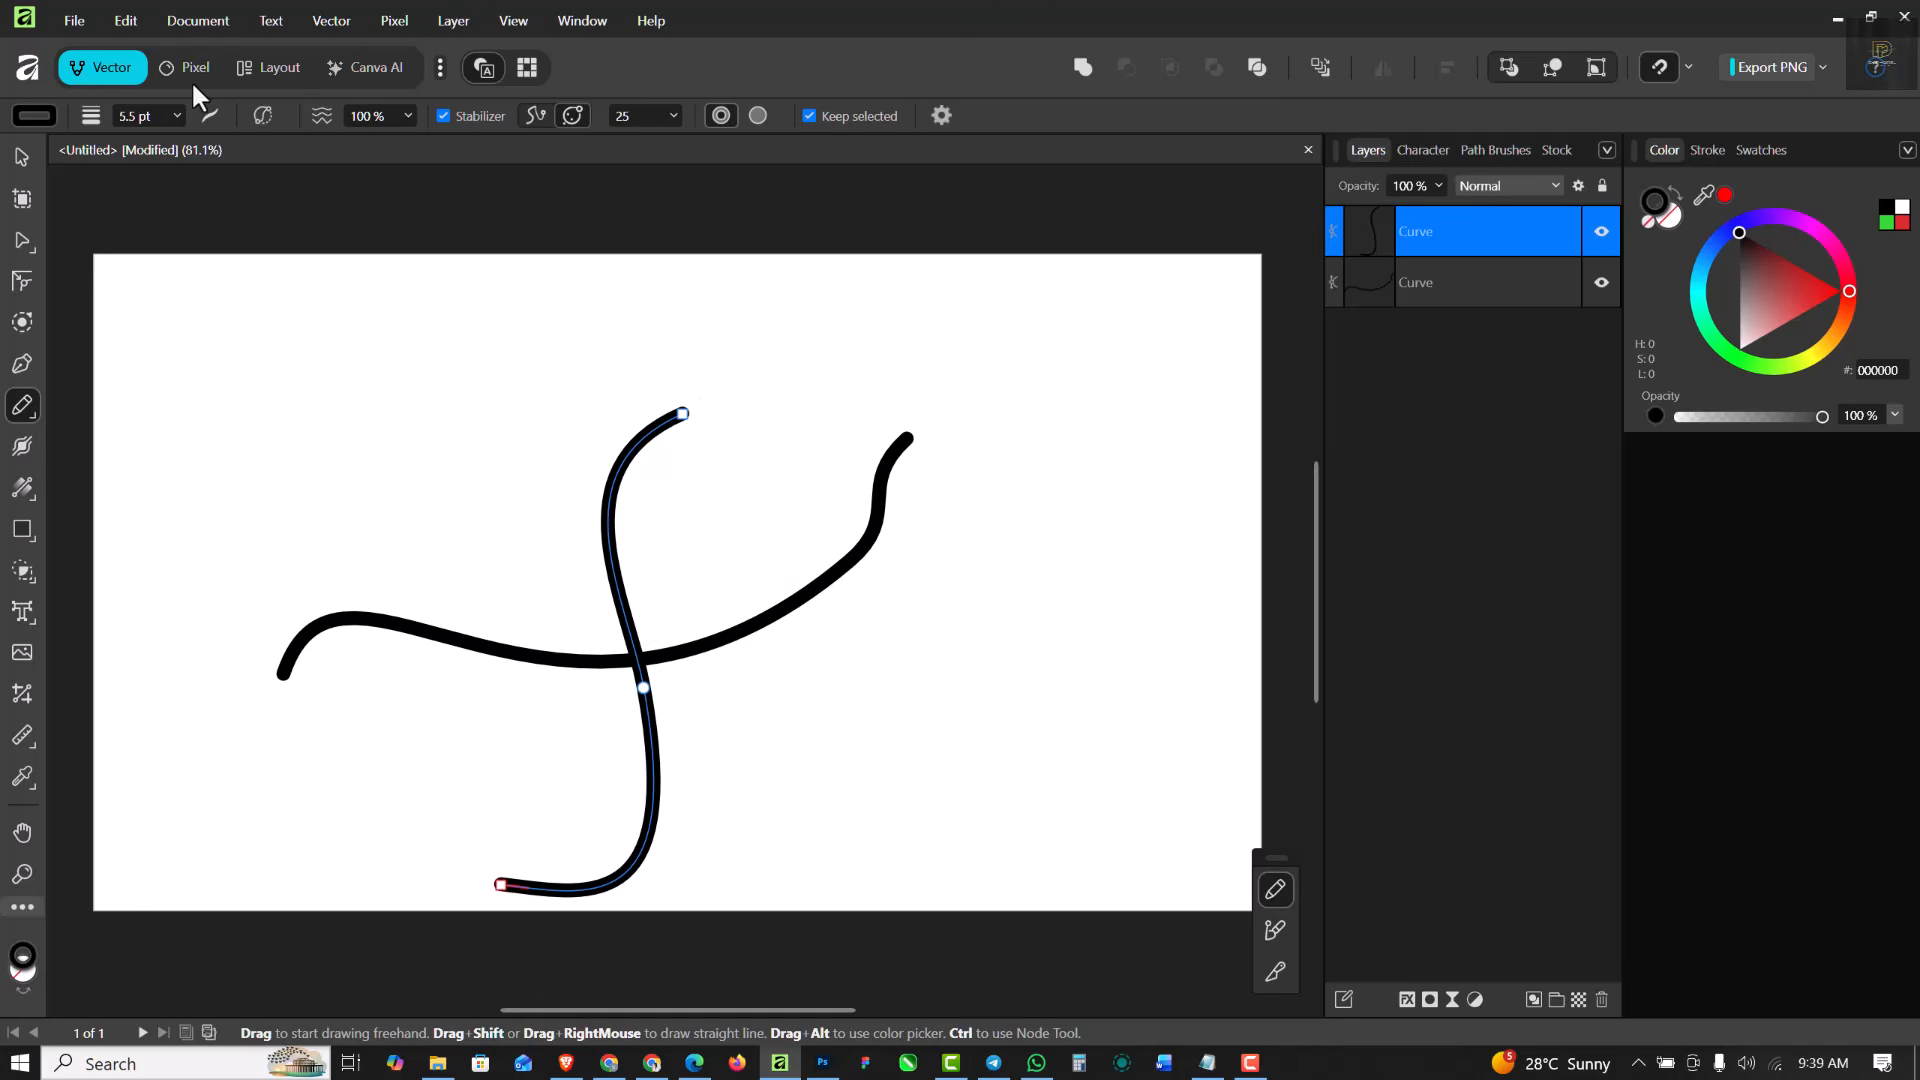
- Turn on Sculpt Mode and redraw the vertical curve's upper part so it bends to the page's left side
click(262, 116)
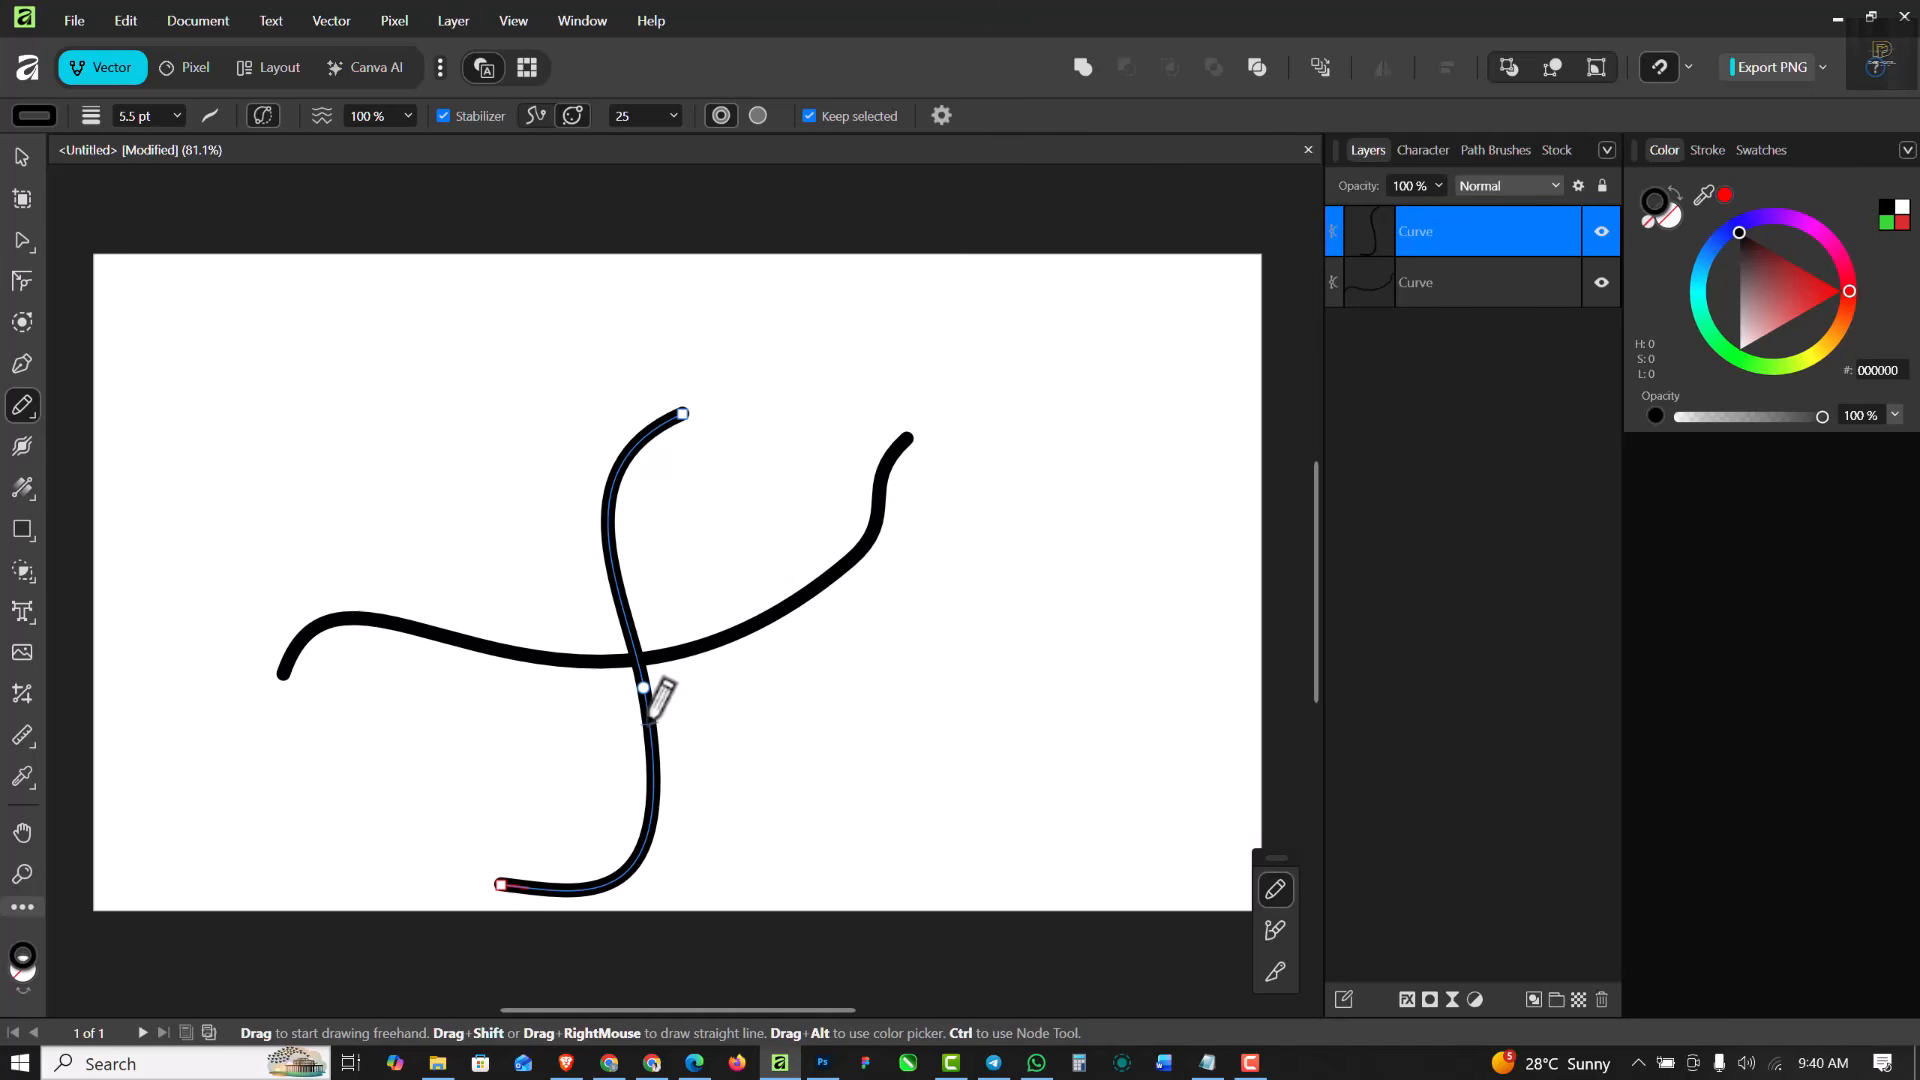
mouse_move(650, 718)
mouse_down()
mouse_move(592, 544)
mouse_move(536, 519)
mouse_move(249, 498)
mouse_up()
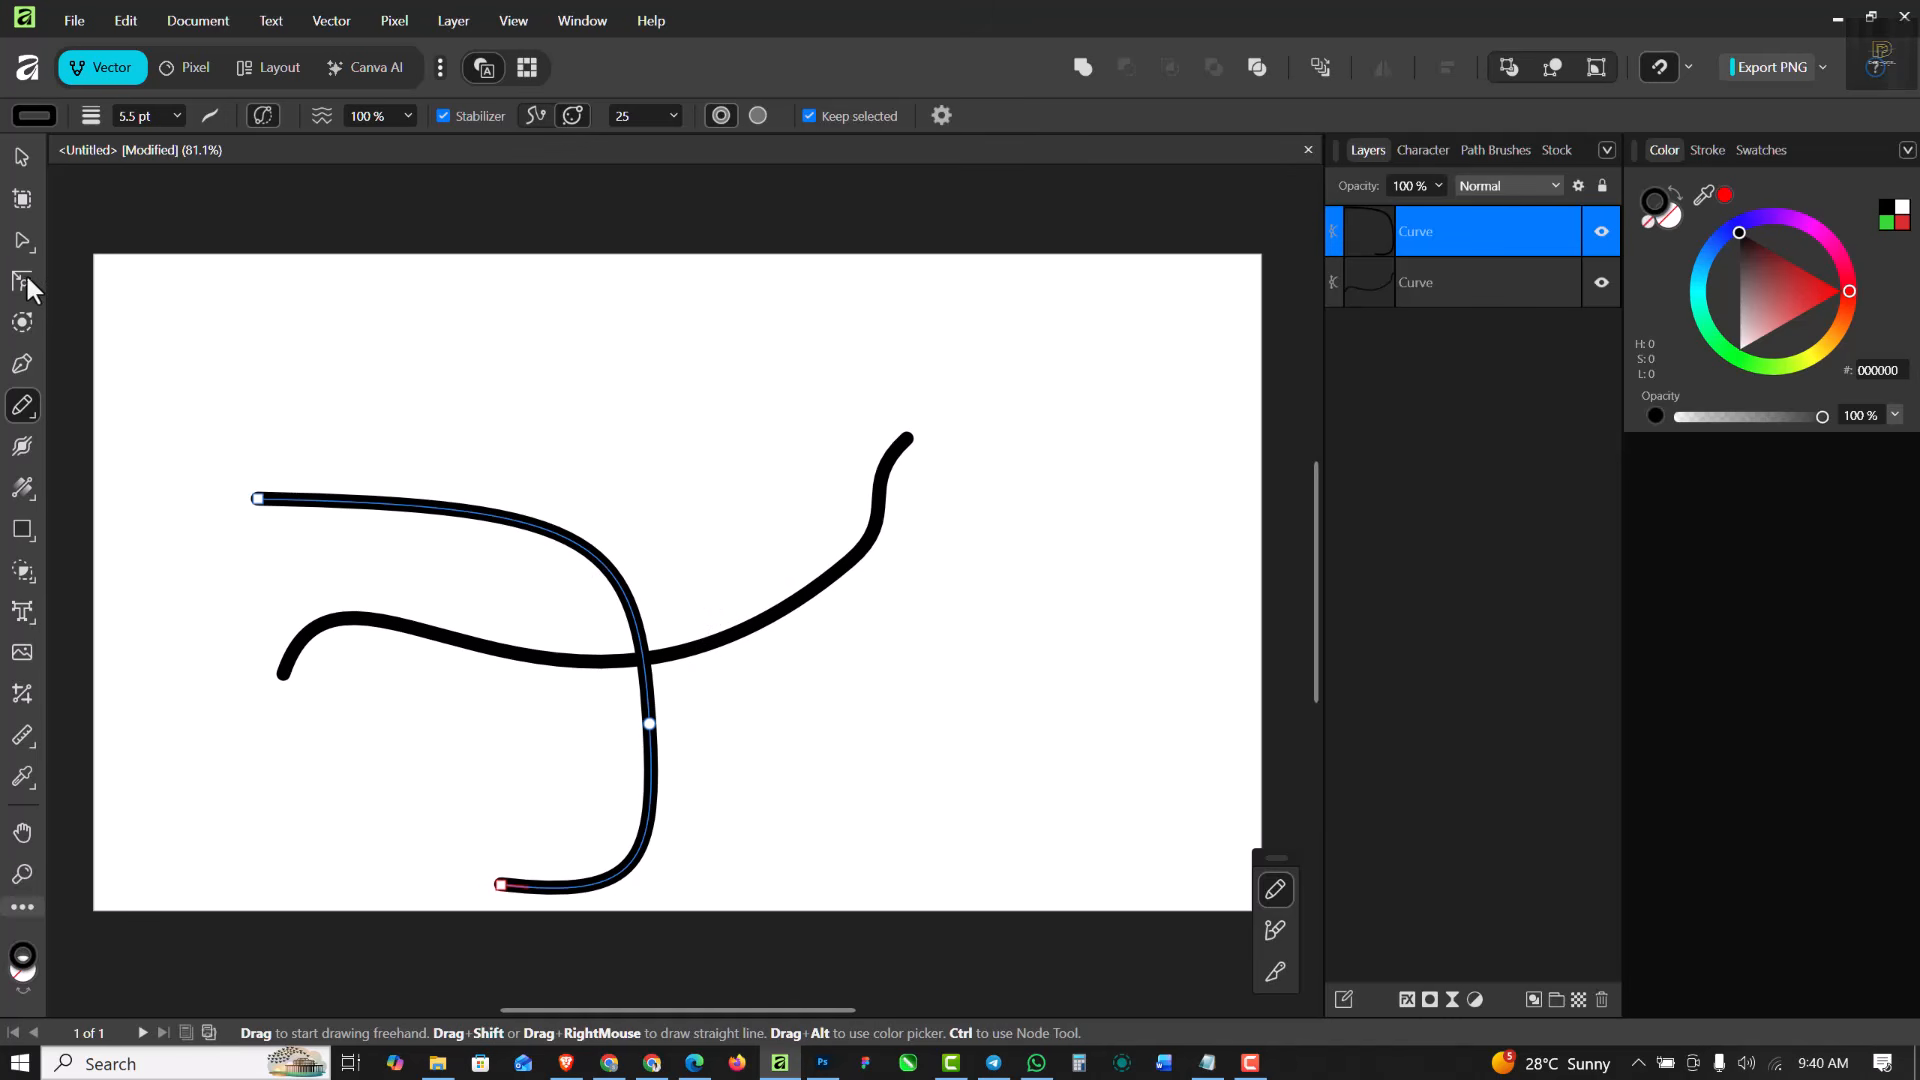
- Select the horizontal curve and resculpt it with the Pencil Tool, redrawing its right part upward and its left part toward the lower right
click(24, 240)
click(706, 648)
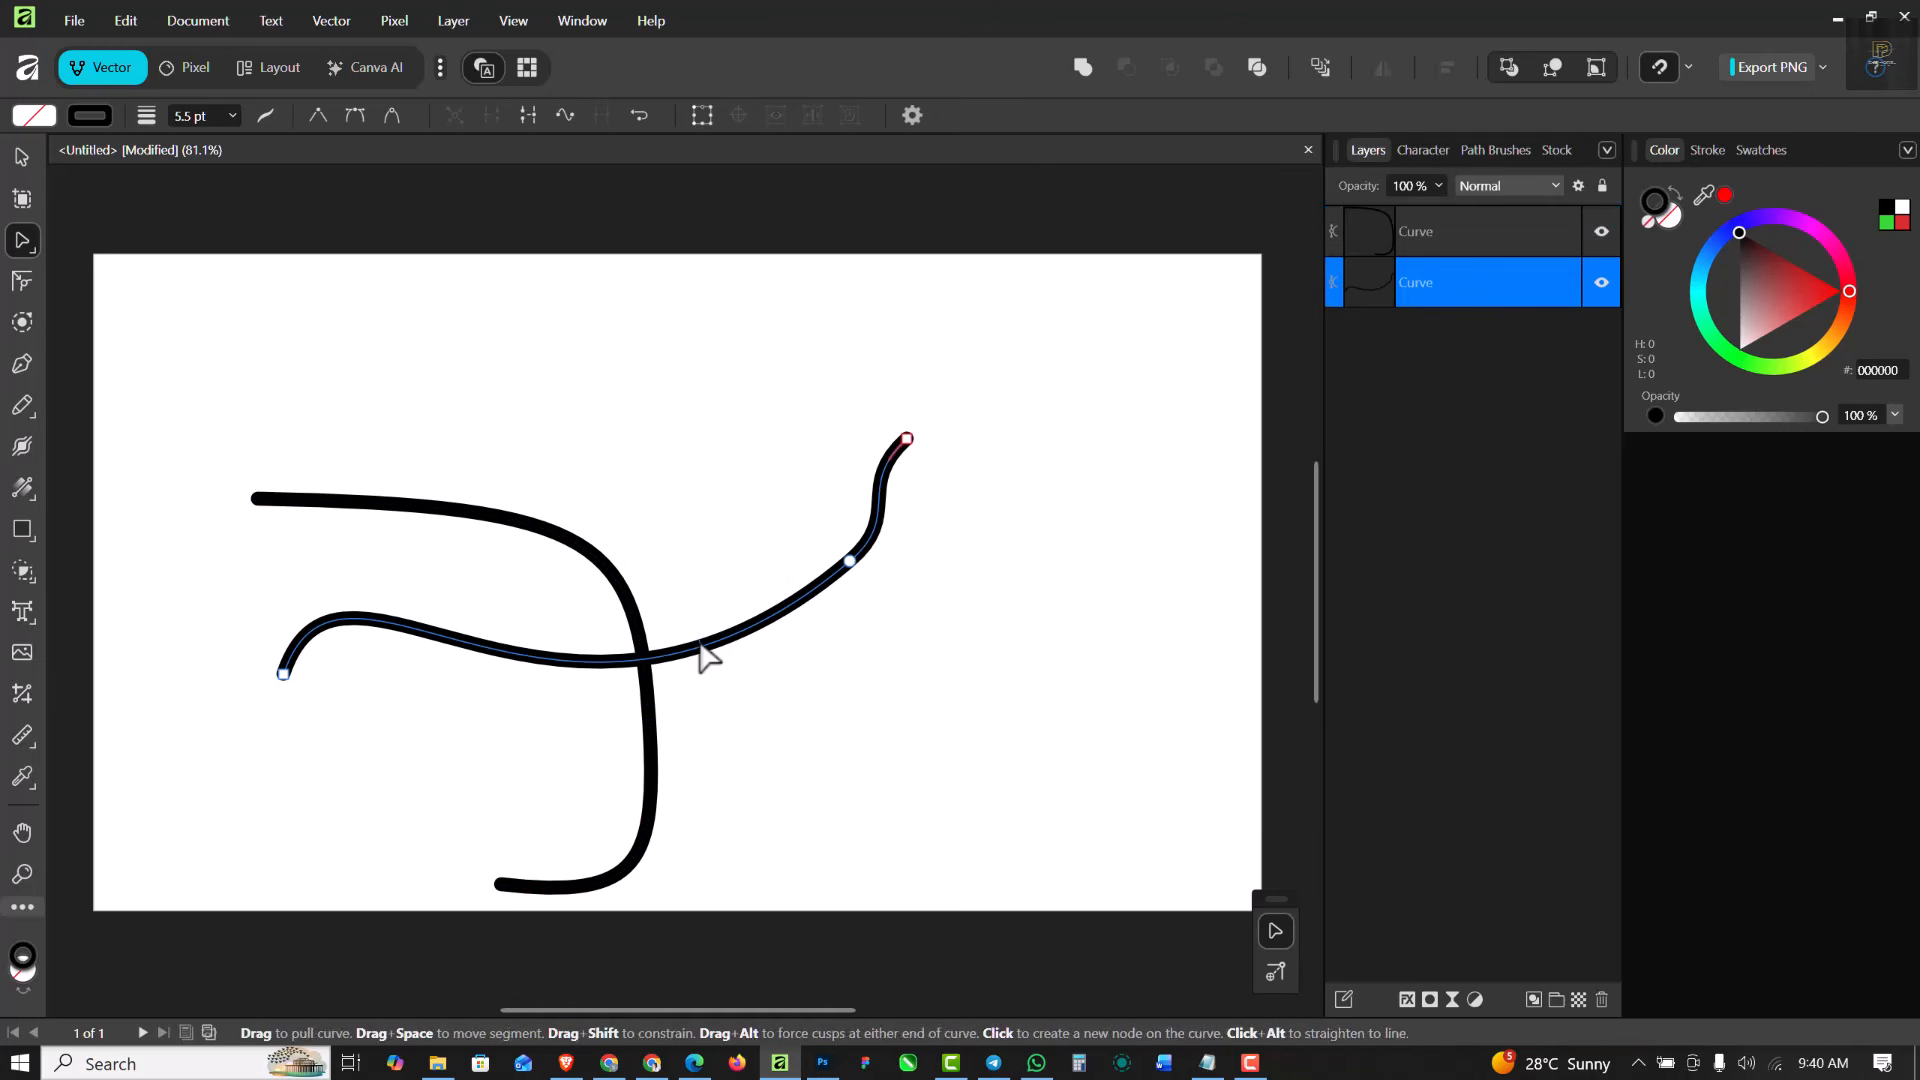
click(20, 404)
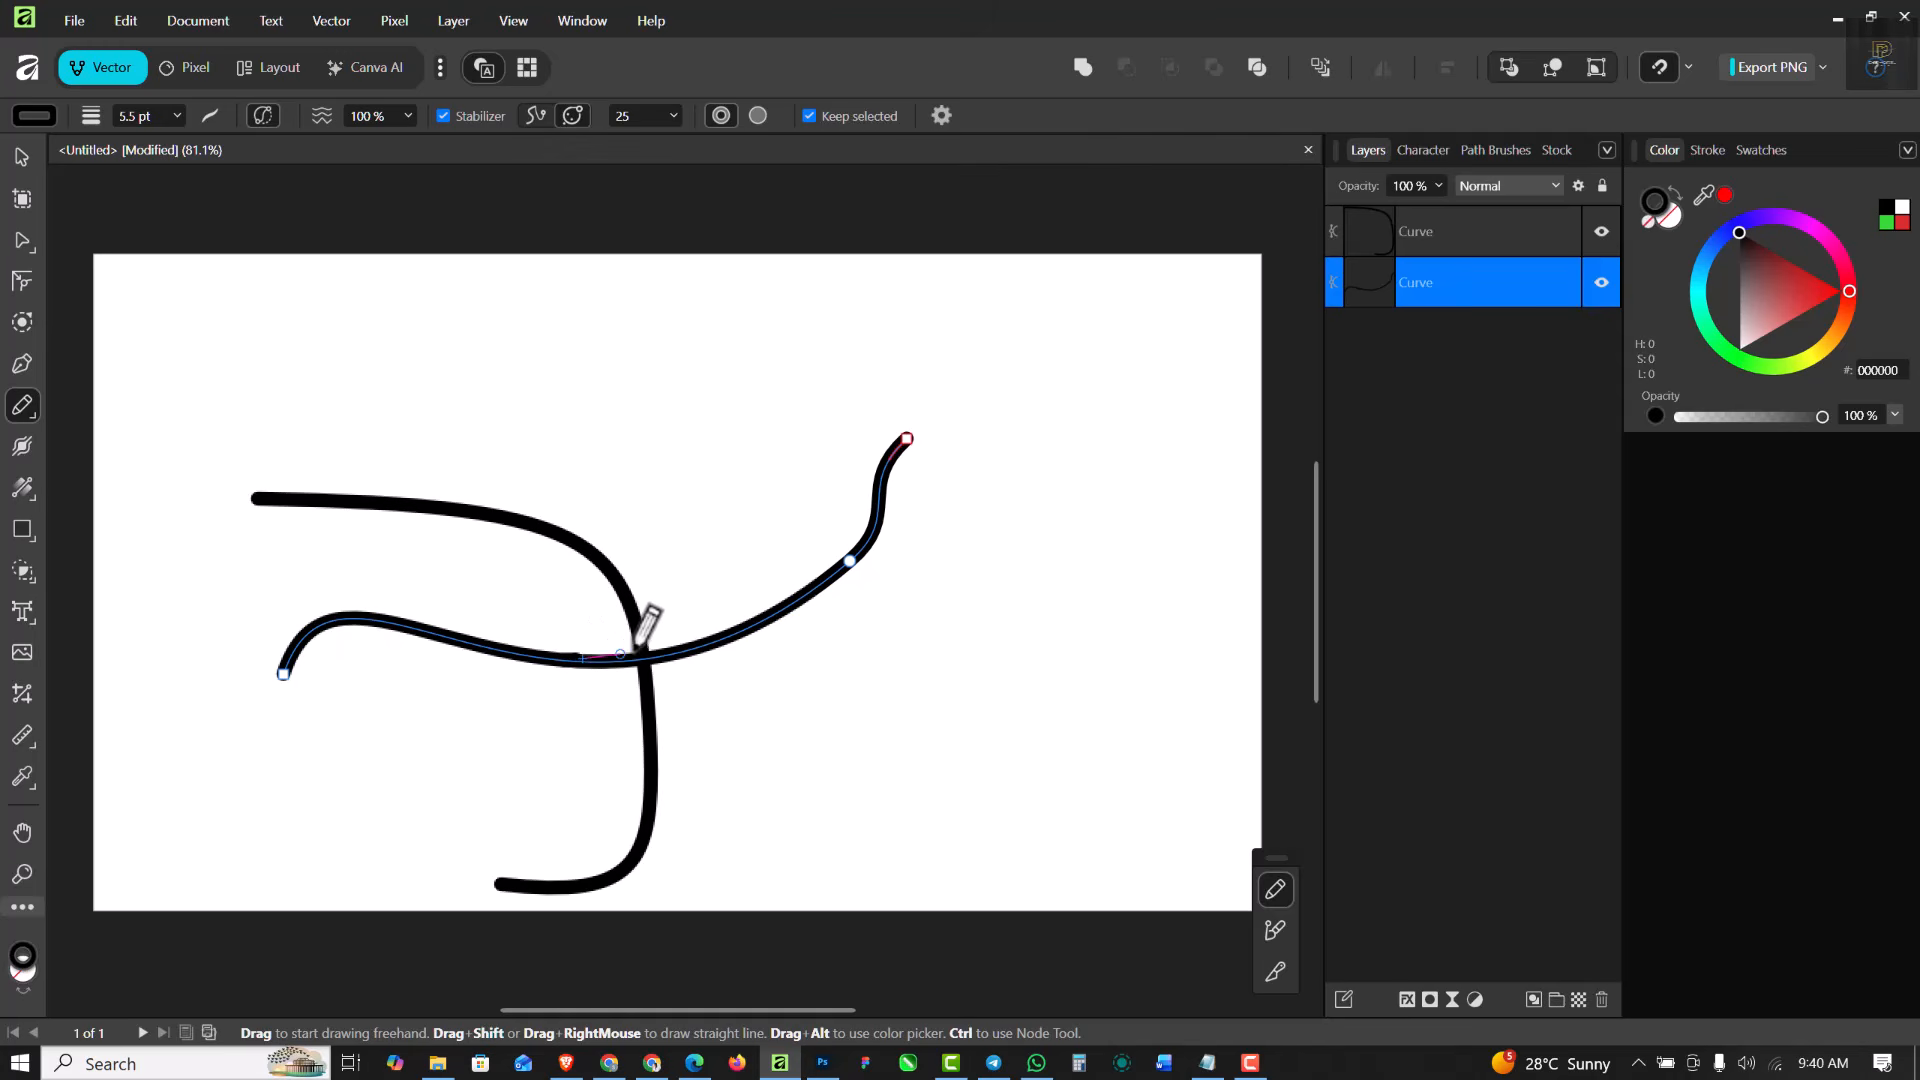
mouse_move(640, 650)
mouse_down()
mouse_move(683, 585)
mouse_move(690, 487)
mouse_move(603, 325)
mouse_up()
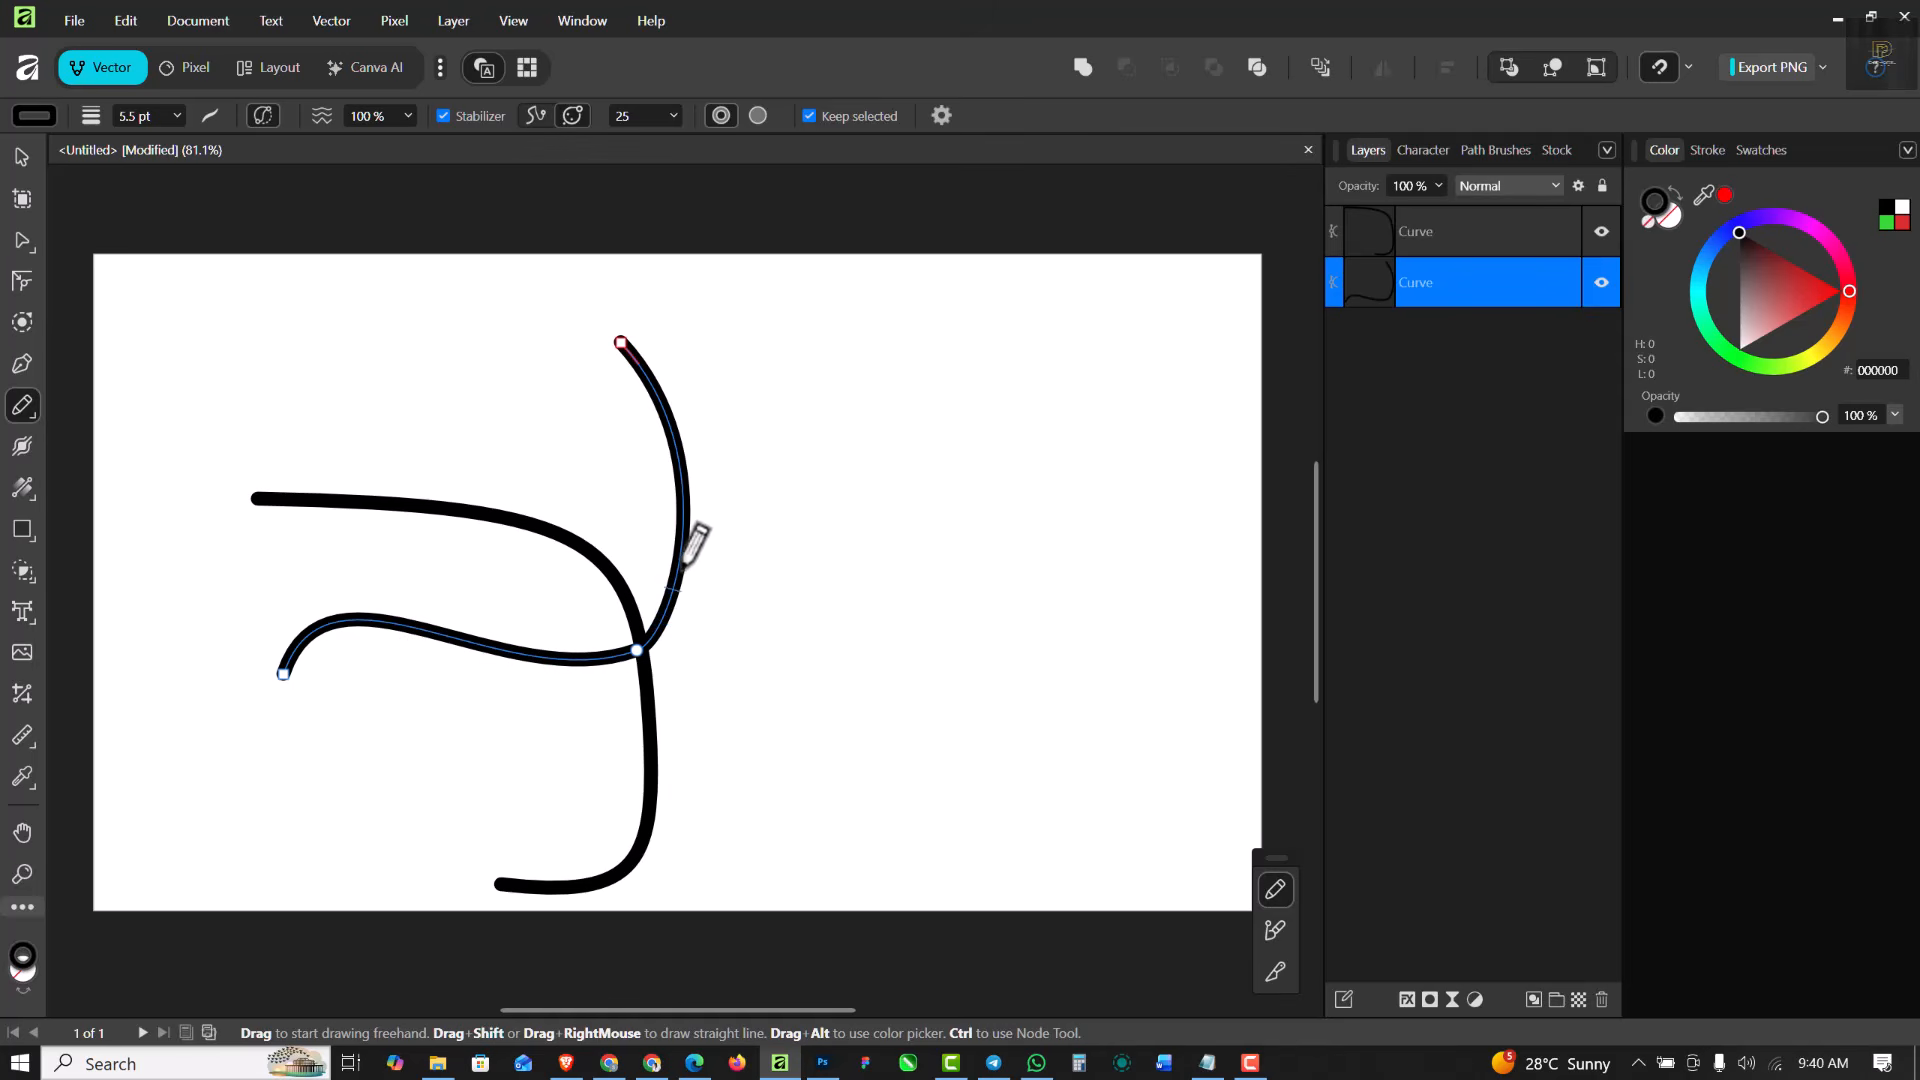
mouse_move(678, 573)
mouse_down()
mouse_move(666, 640)
mouse_move(806, 752)
mouse_move(1123, 732)
mouse_move(1056, 838)
mouse_up()
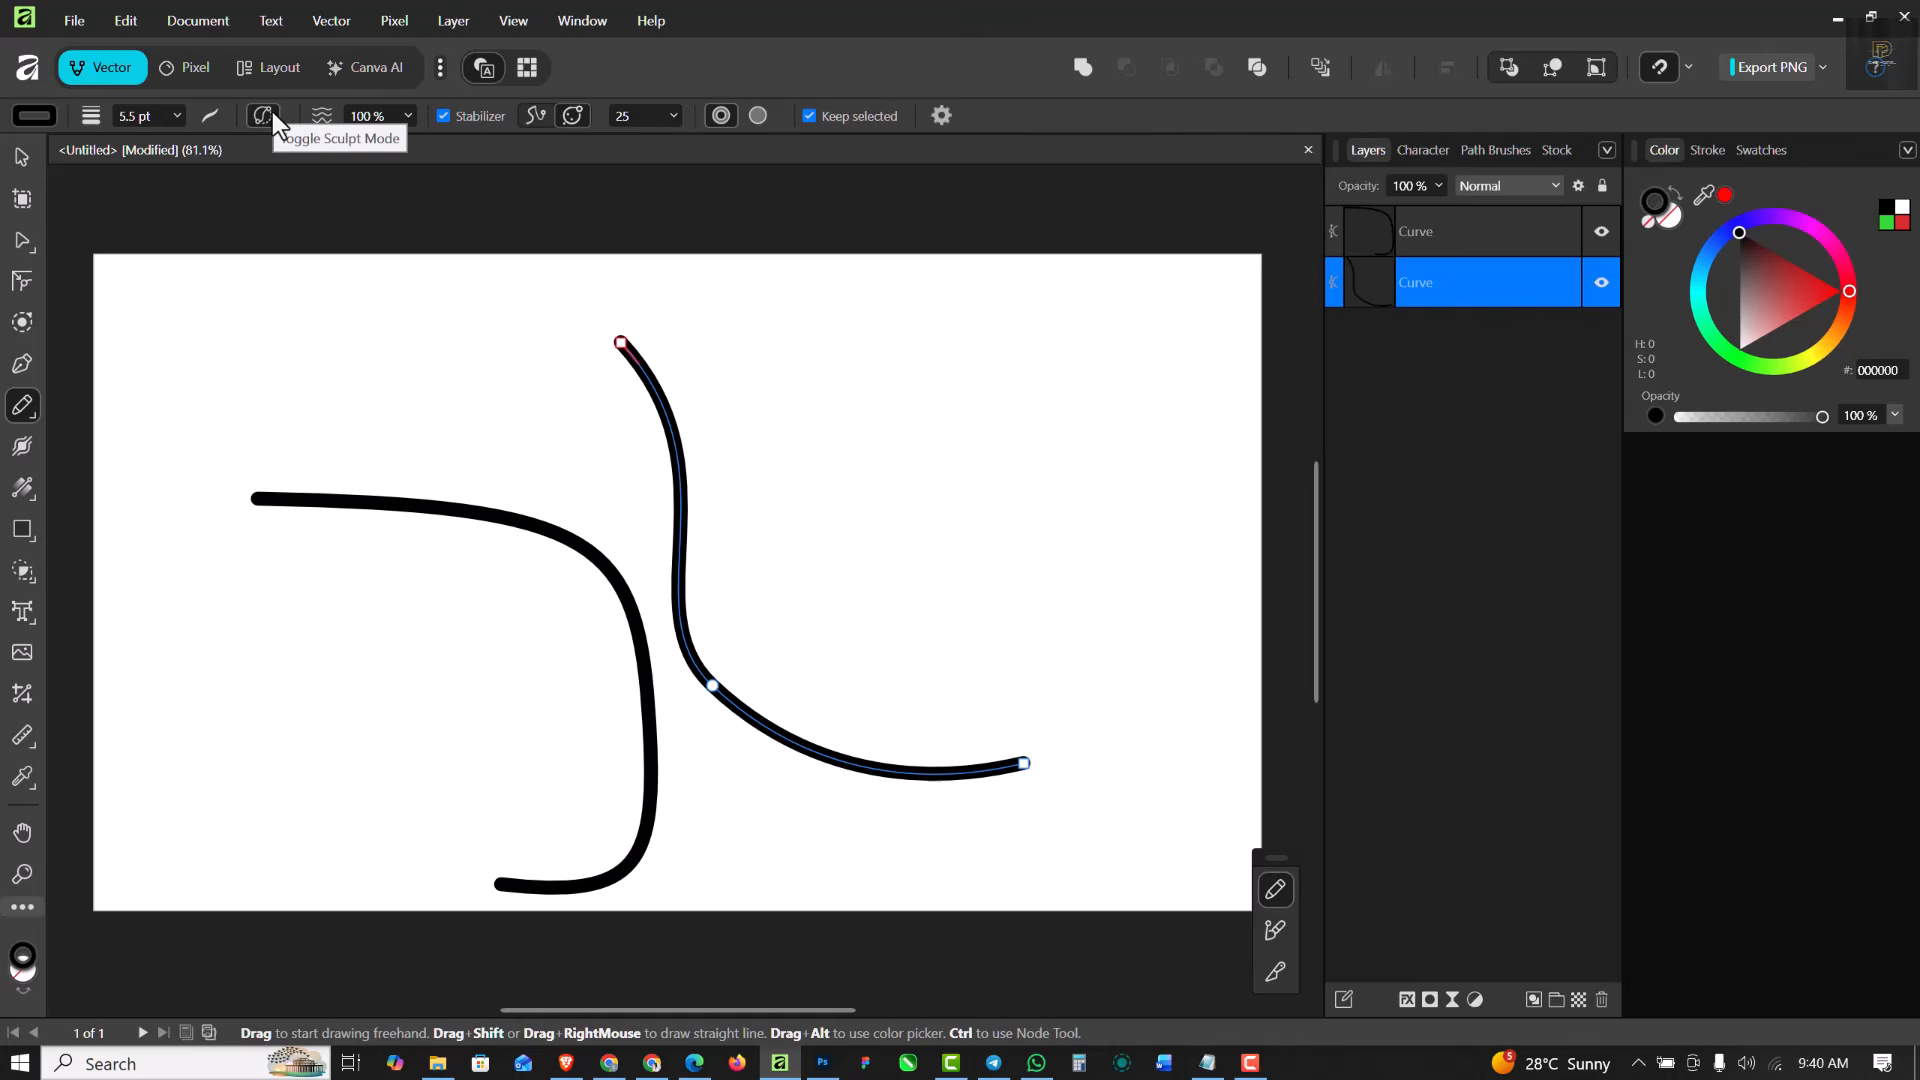
- Select the right curve's middle node with the Node Tool and swing its top end handle outward to round the upper bend
click(19, 242)
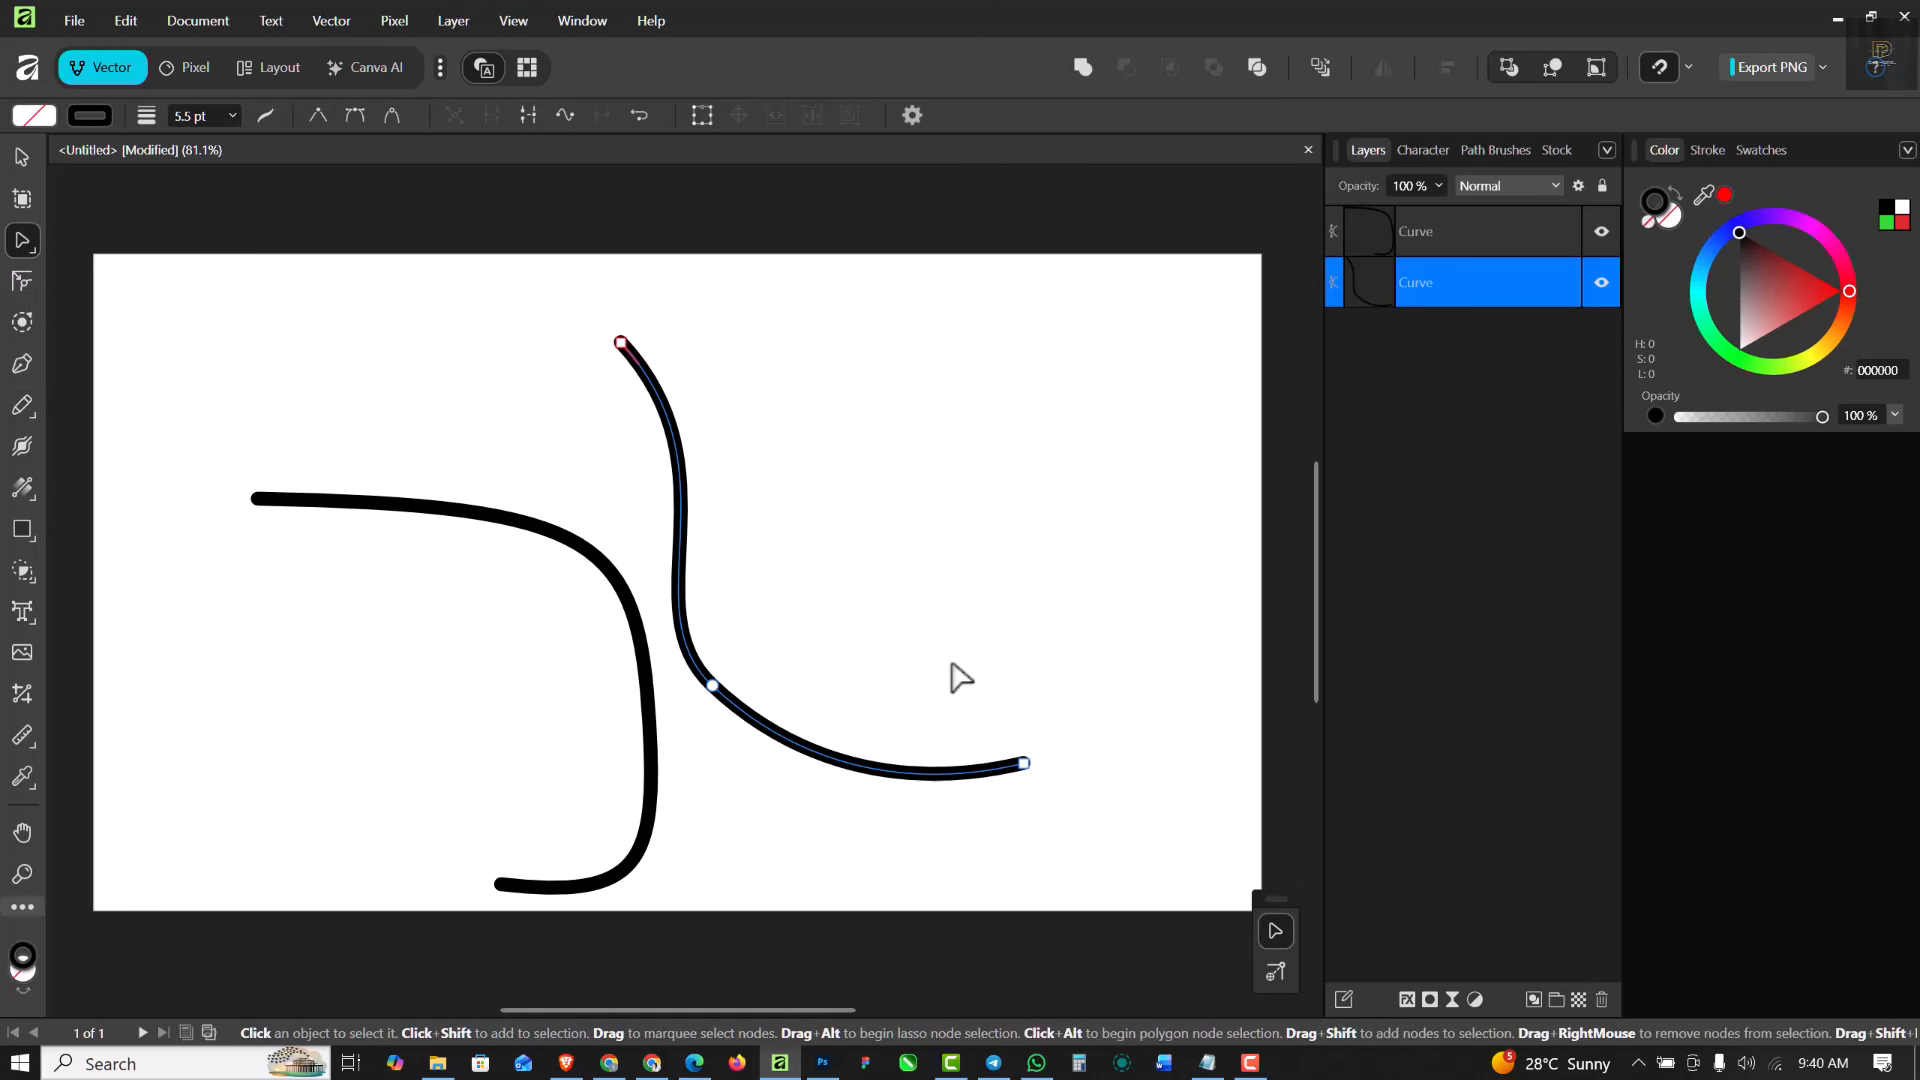
click(712, 687)
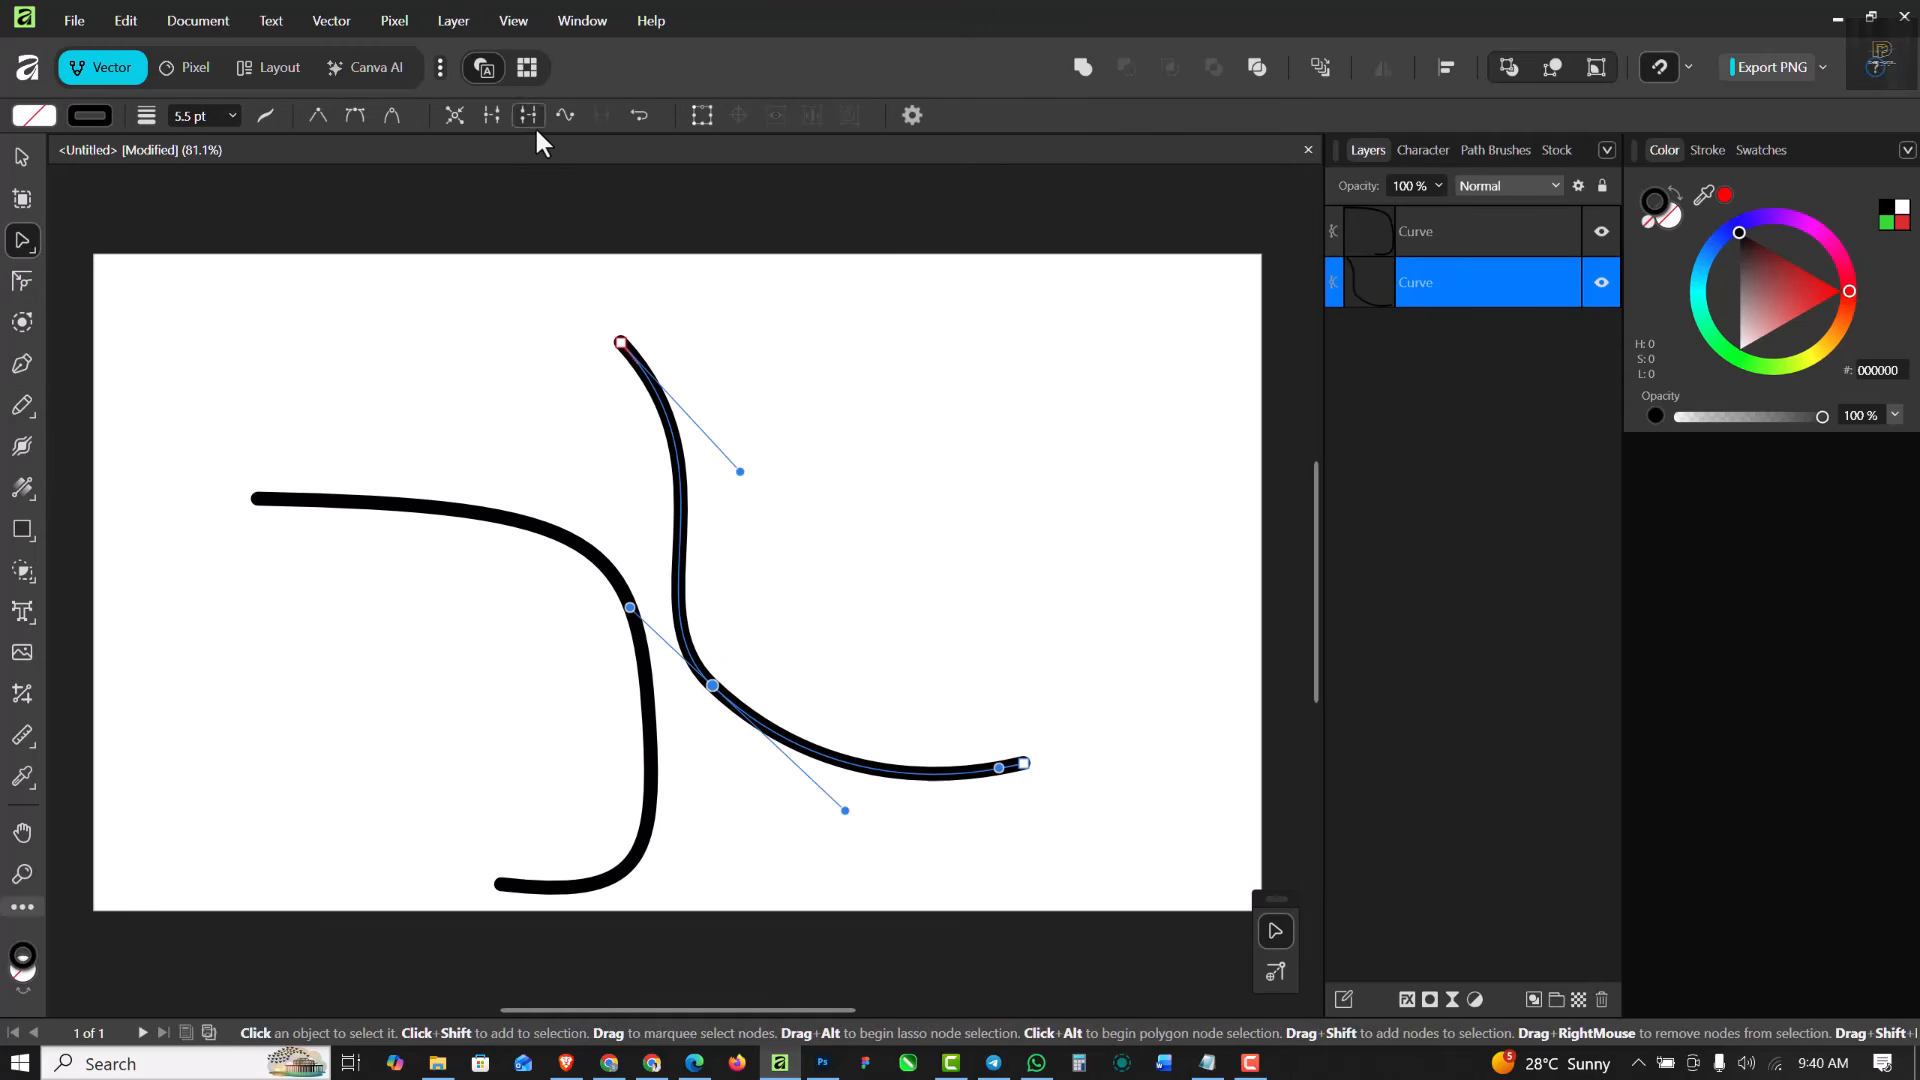
drag(741, 471, 800, 372)
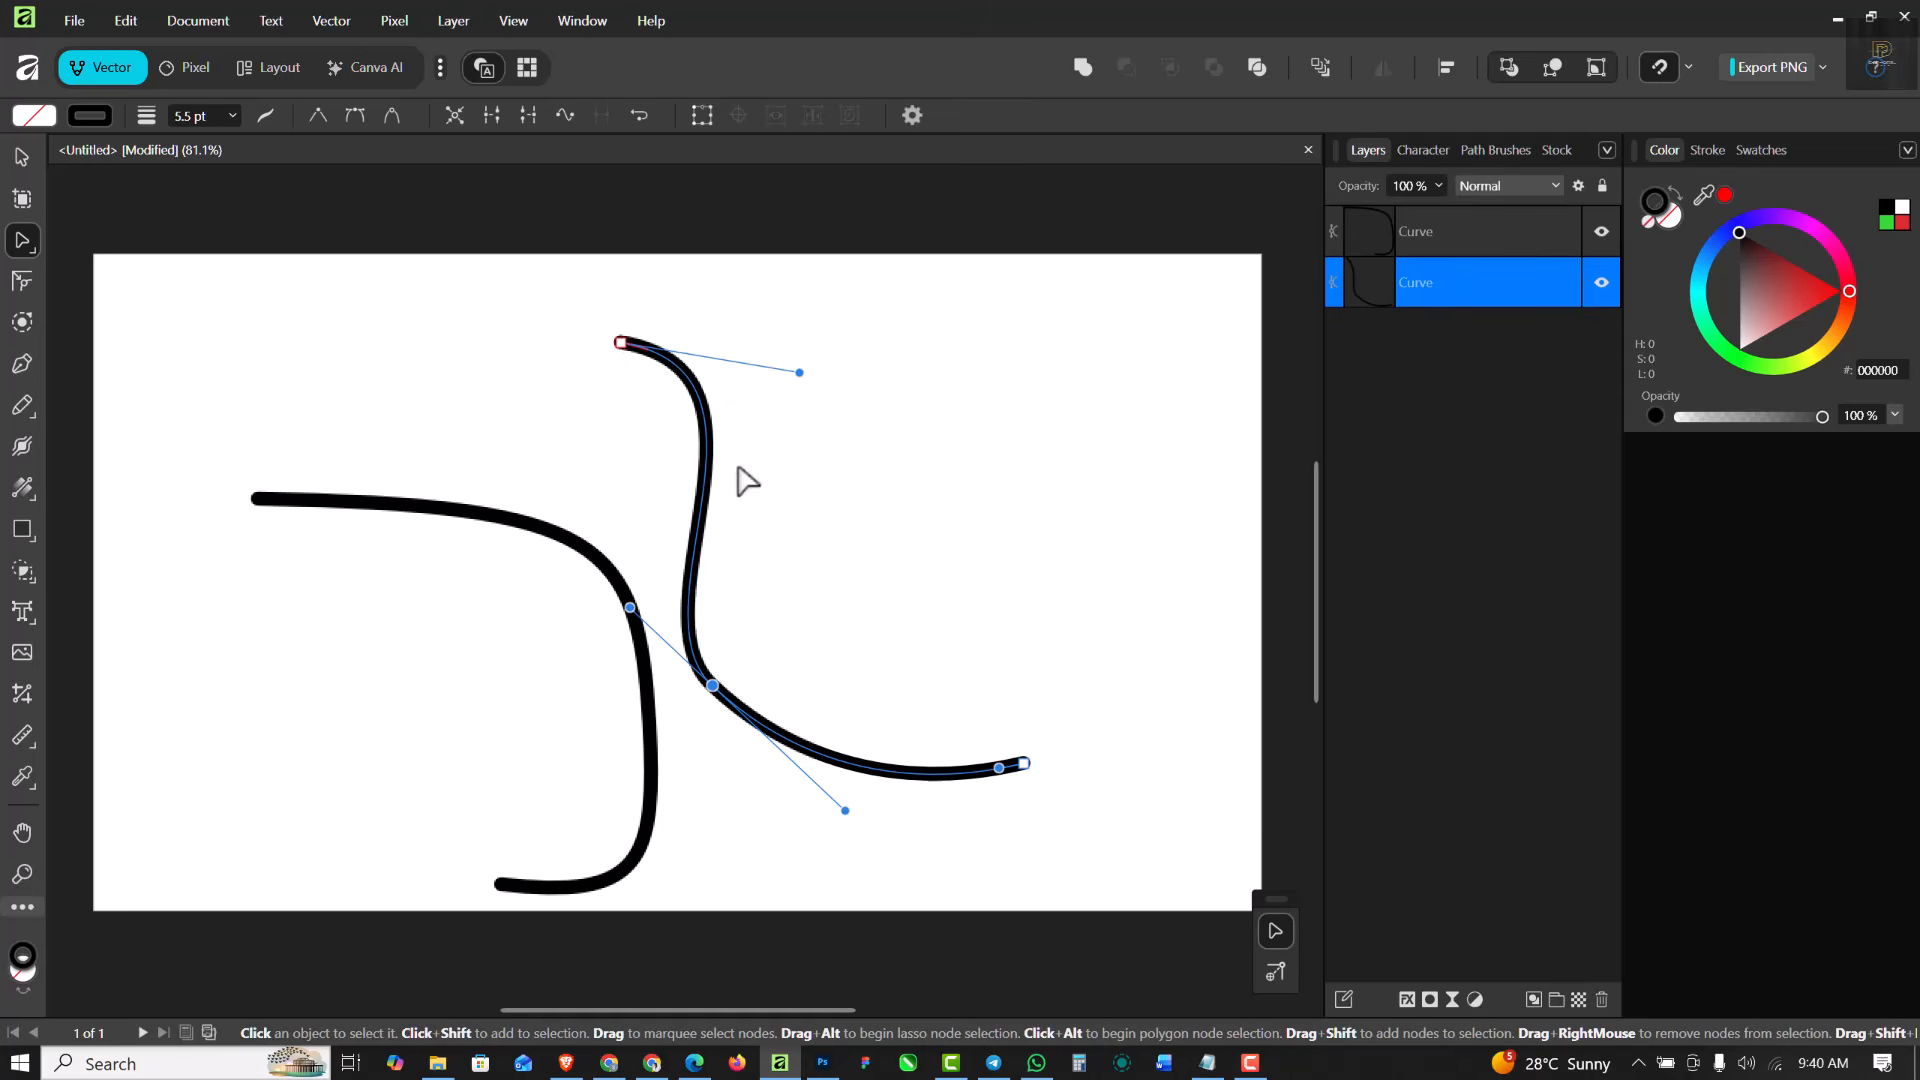
- Reshape the left curve by pulling its middle node's upper handle to the left and moving the node up and left
click(515, 522)
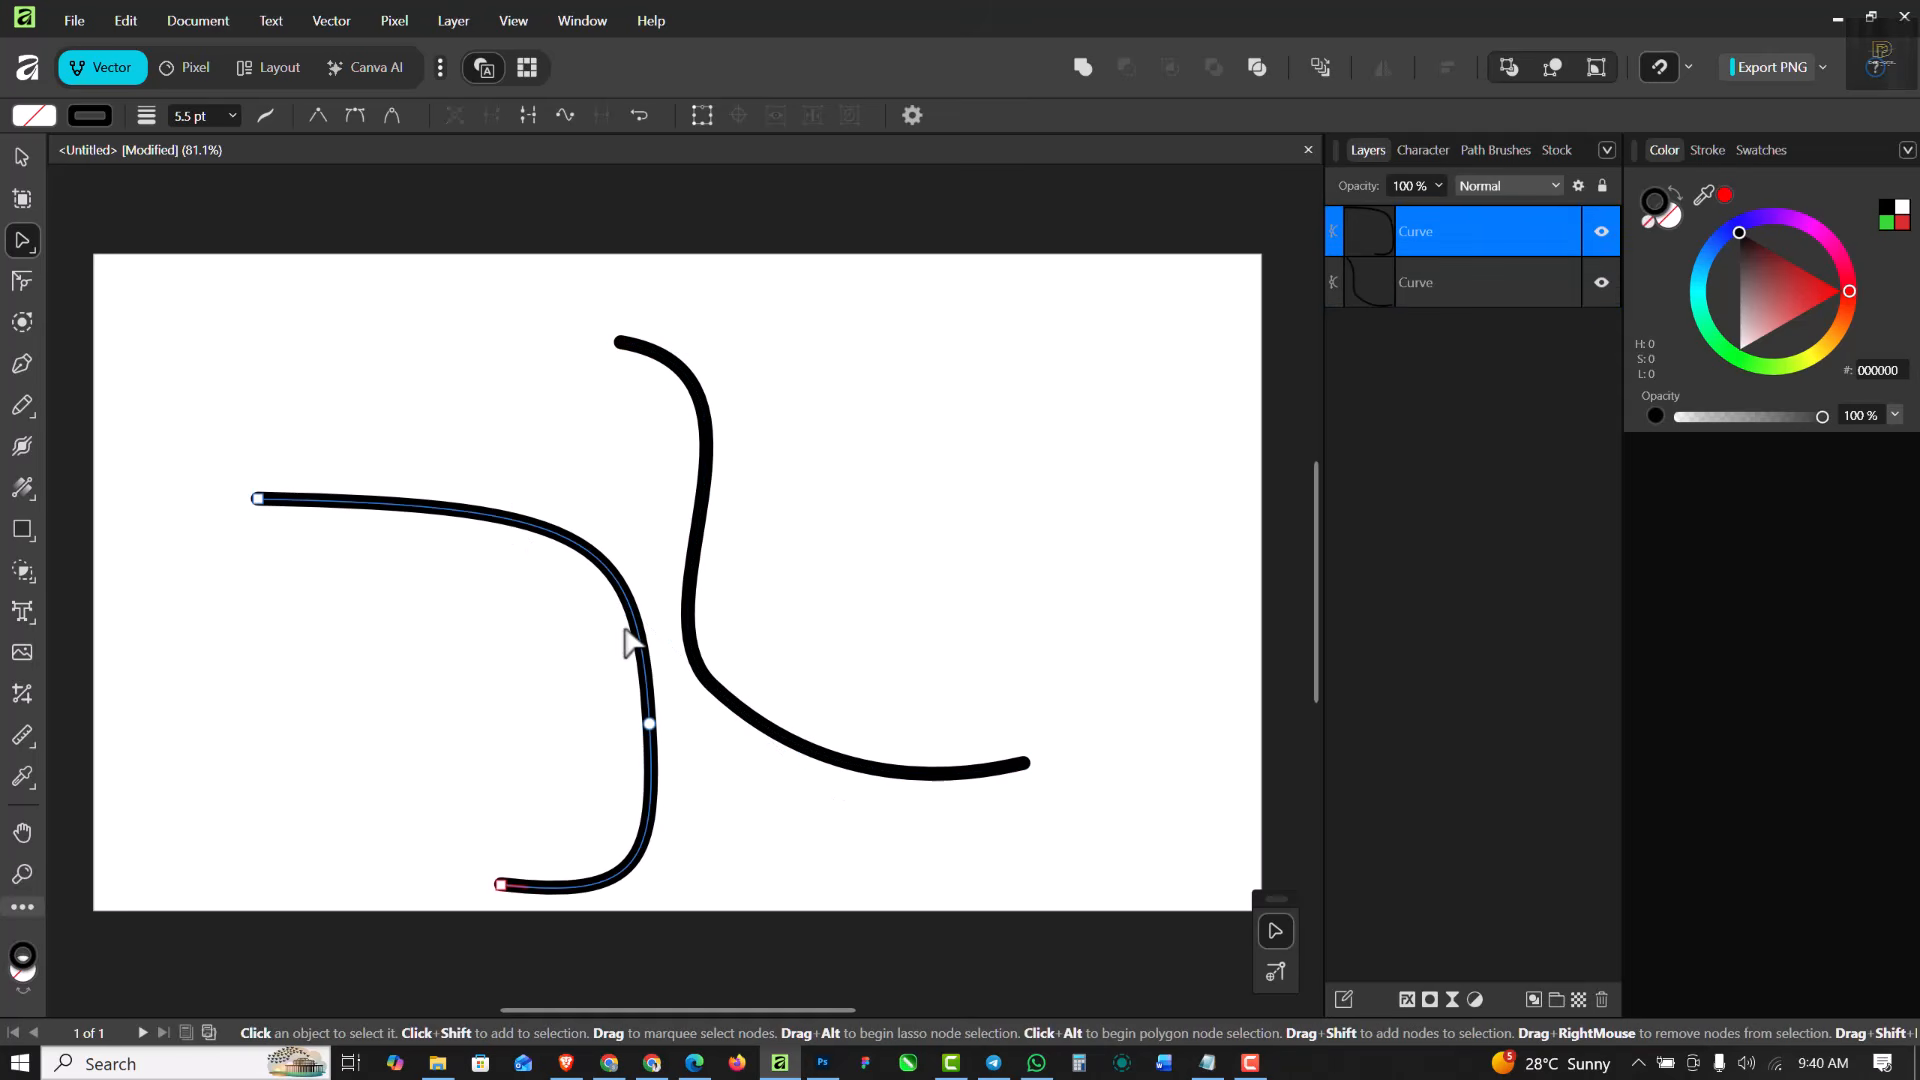
click(650, 724)
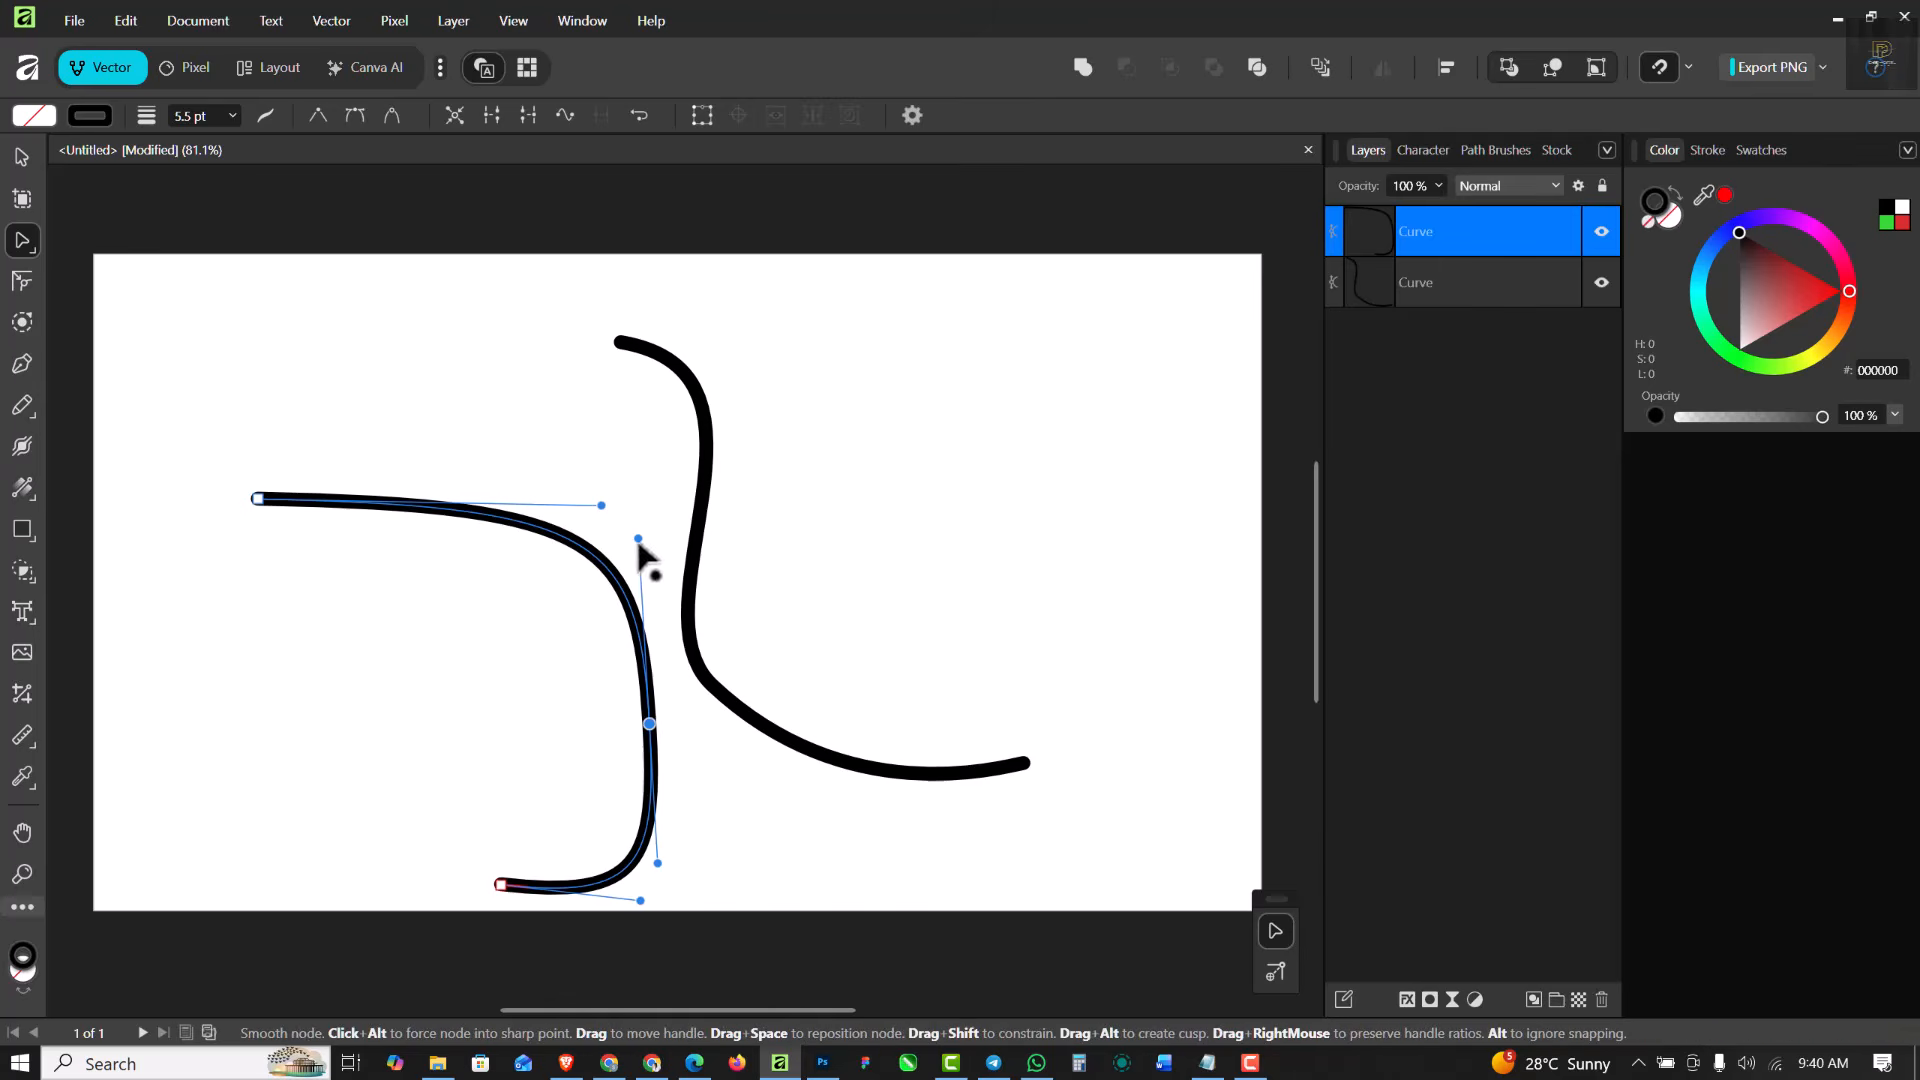
drag(643, 550, 394, 650)
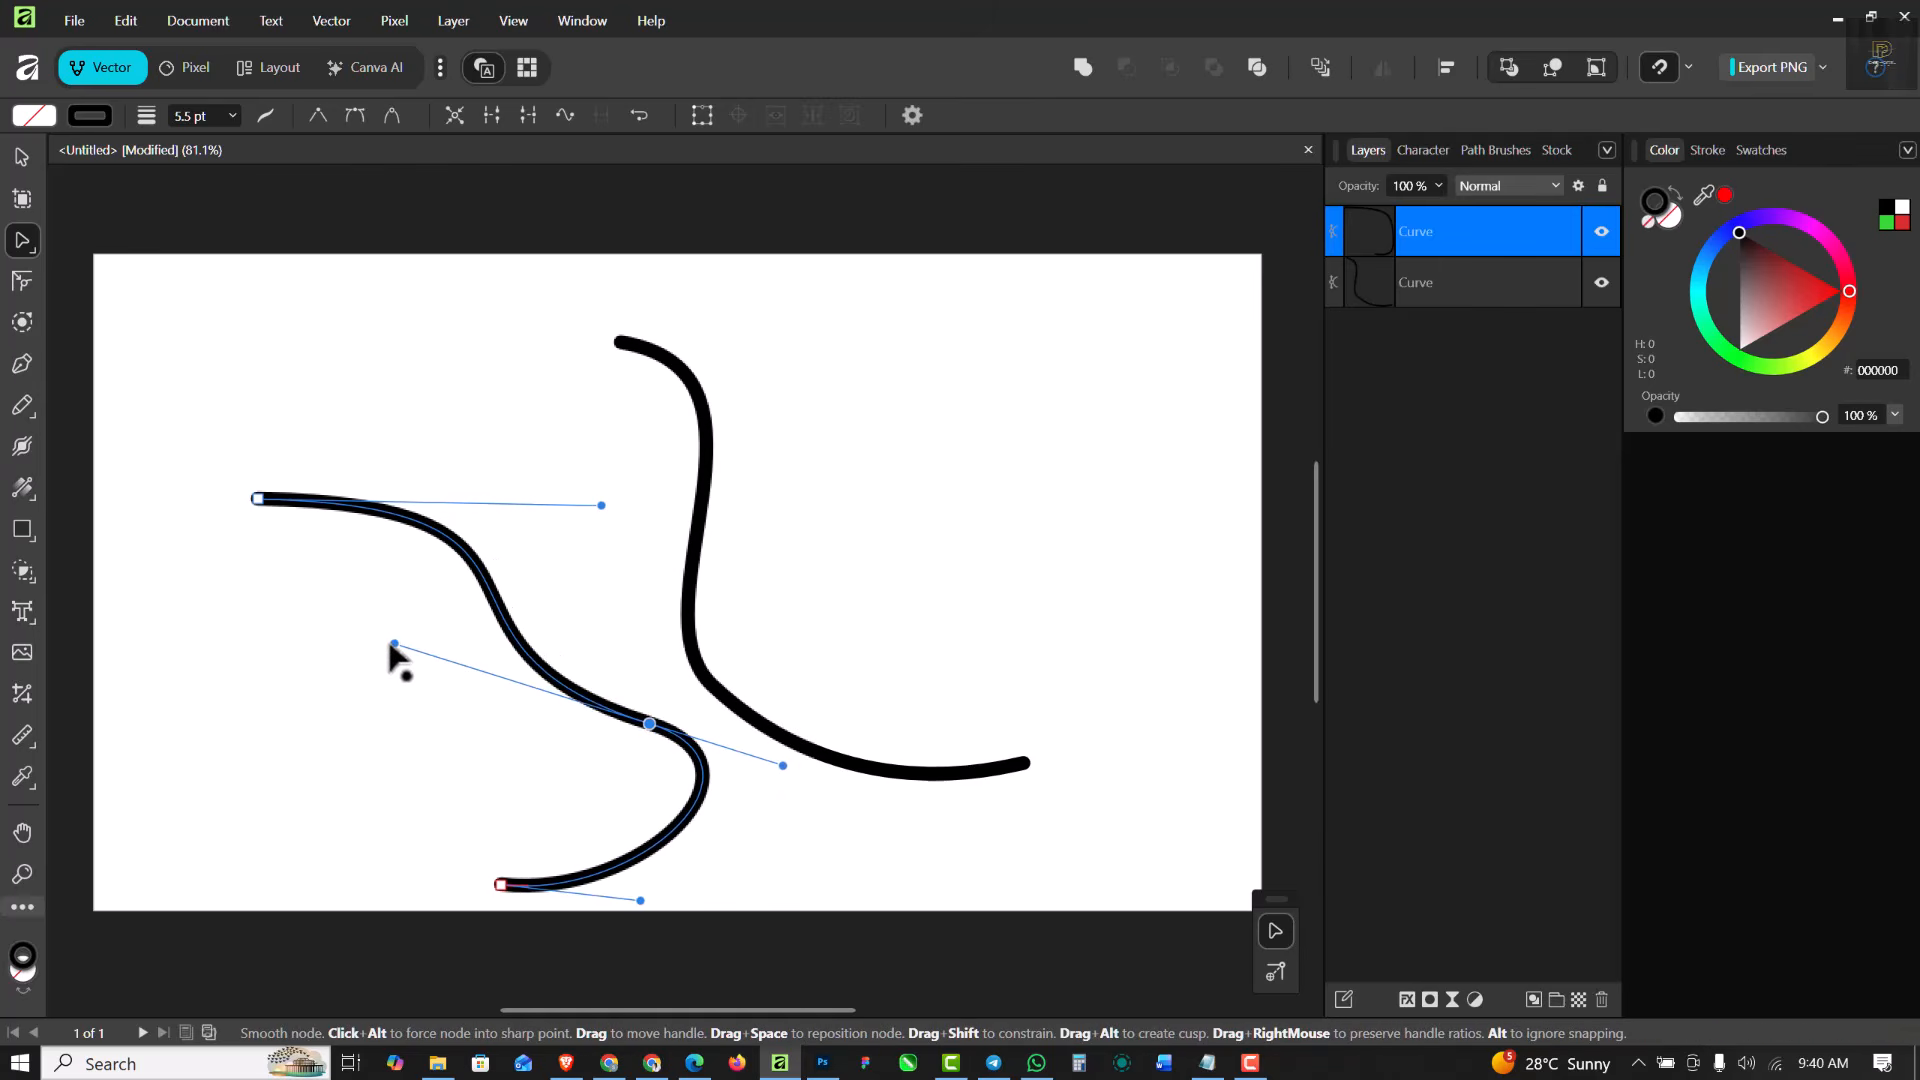
drag(650, 726, 591, 644)
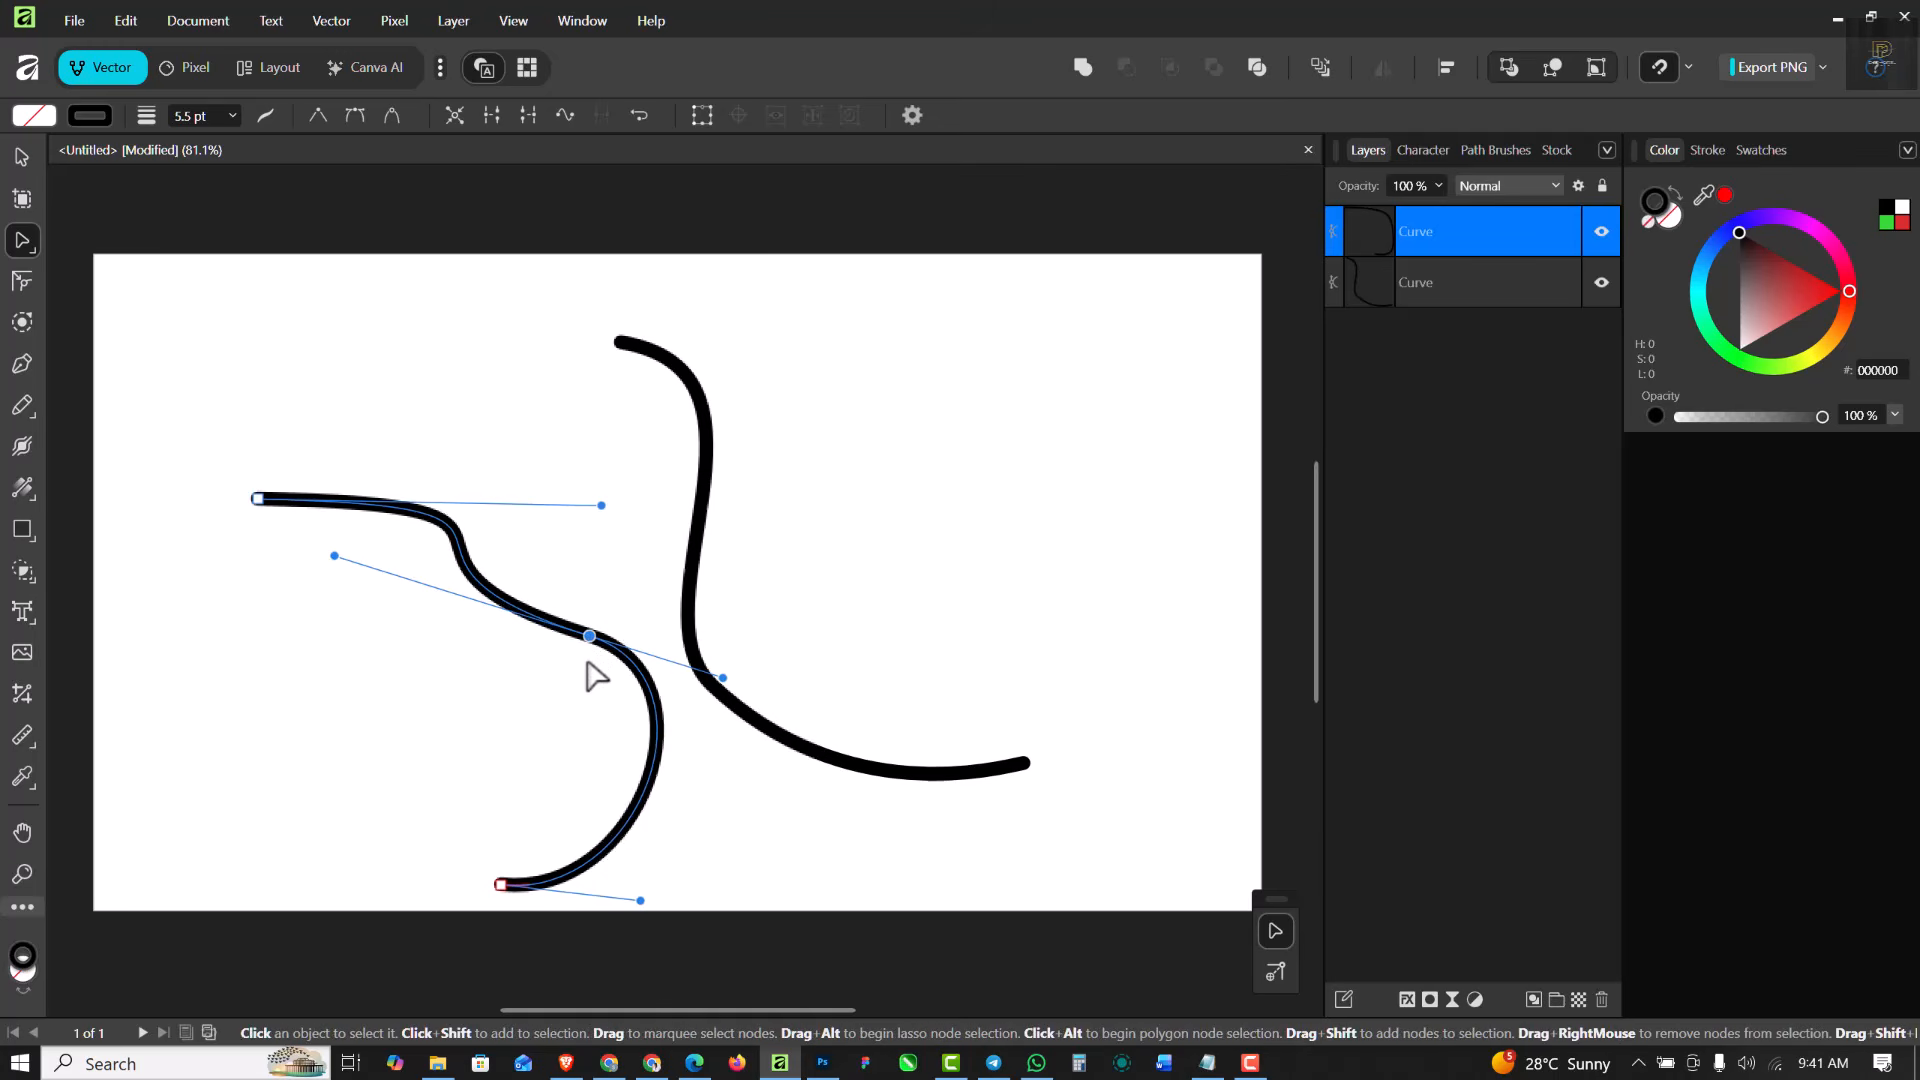